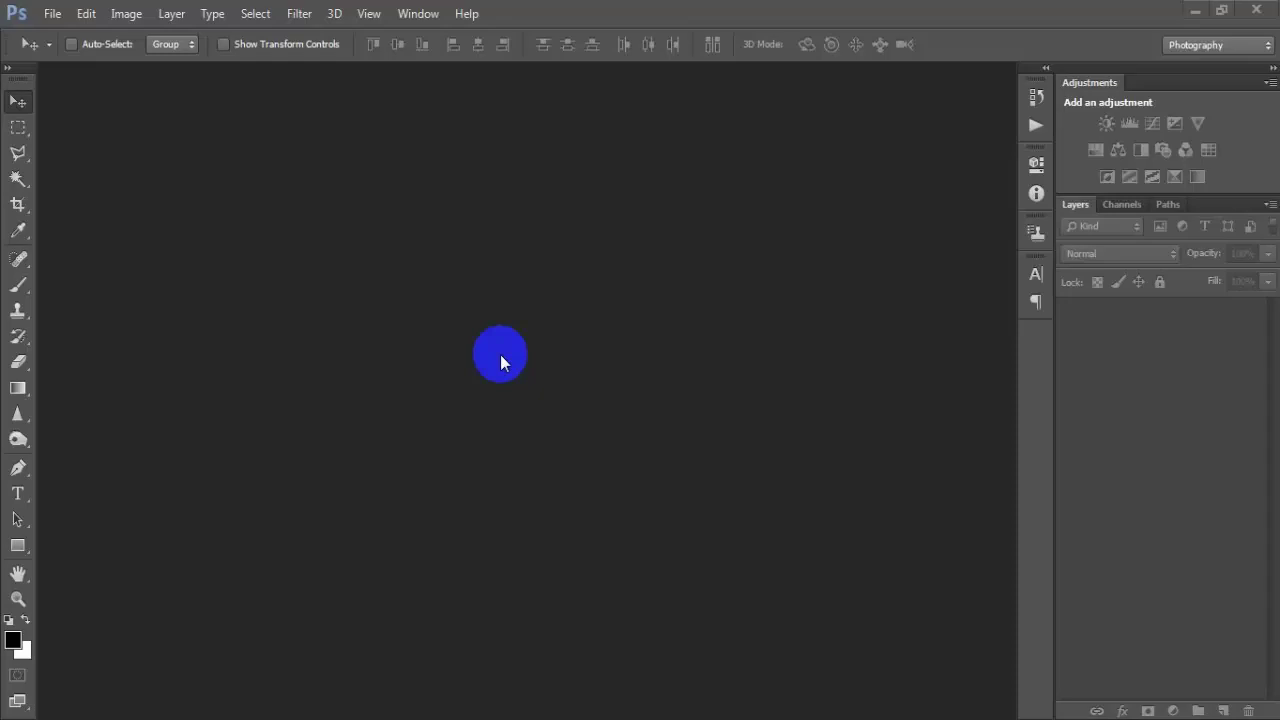
# Step: Create Untitled-1 at 2400 × 3300 px, 300 pixels/inch, CMYK Color with a white background
pyautogui.click(53, 14)
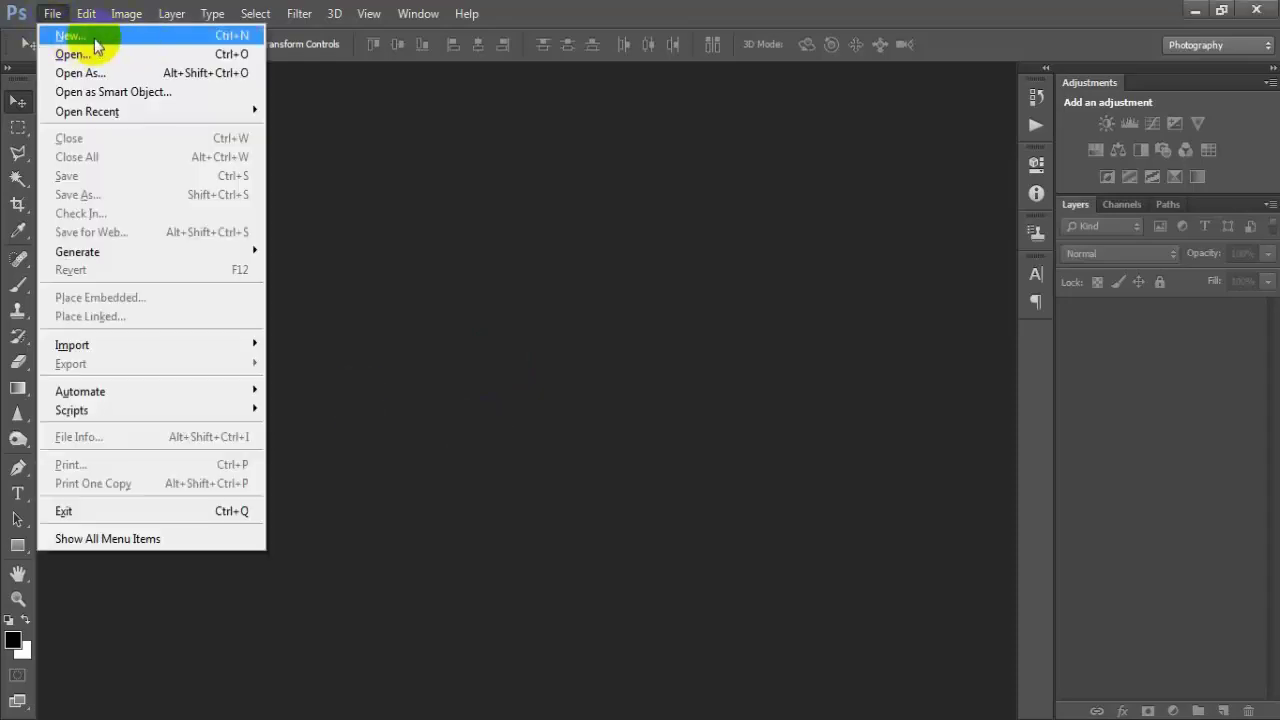
pyautogui.click(52, 34)
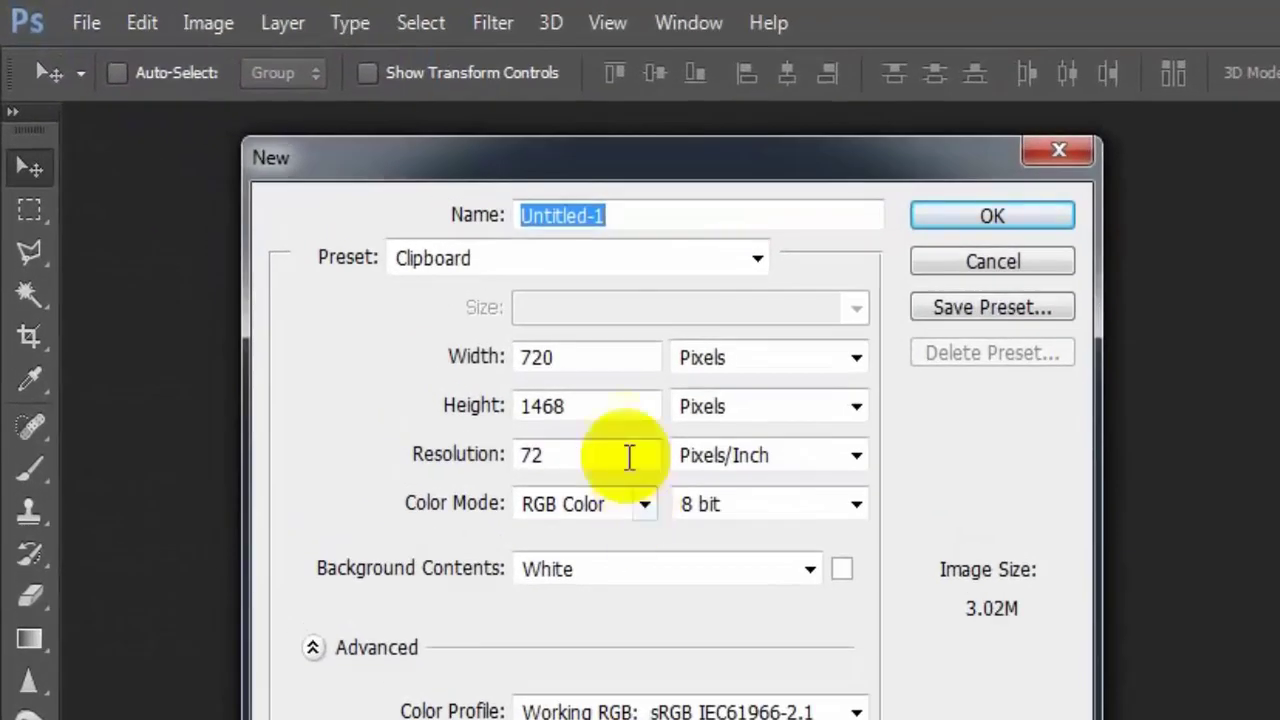
pyautogui.moveTo(533, 332); pyautogui.dragTo(481, 339)
pyautogui.write('2')
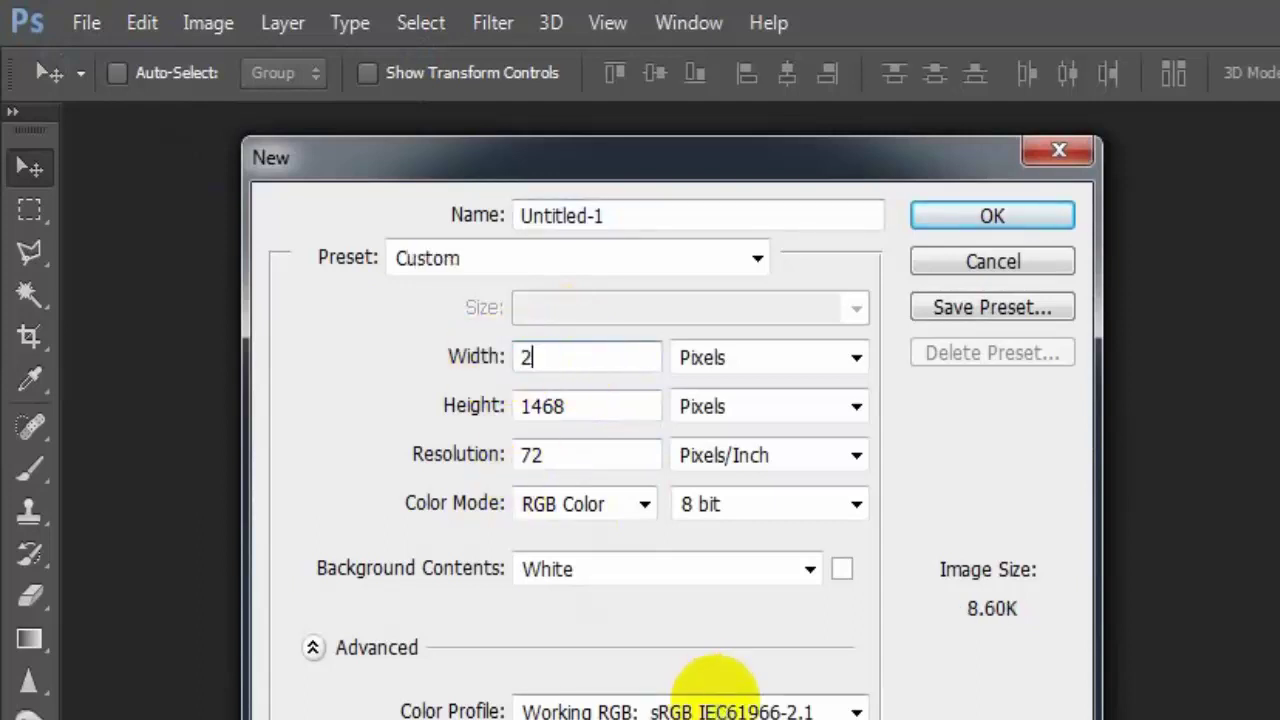
pyautogui.write('400')
pyautogui.moveTo(566, 406); pyautogui.dragTo(486, 406)
pyautogui.write('300')
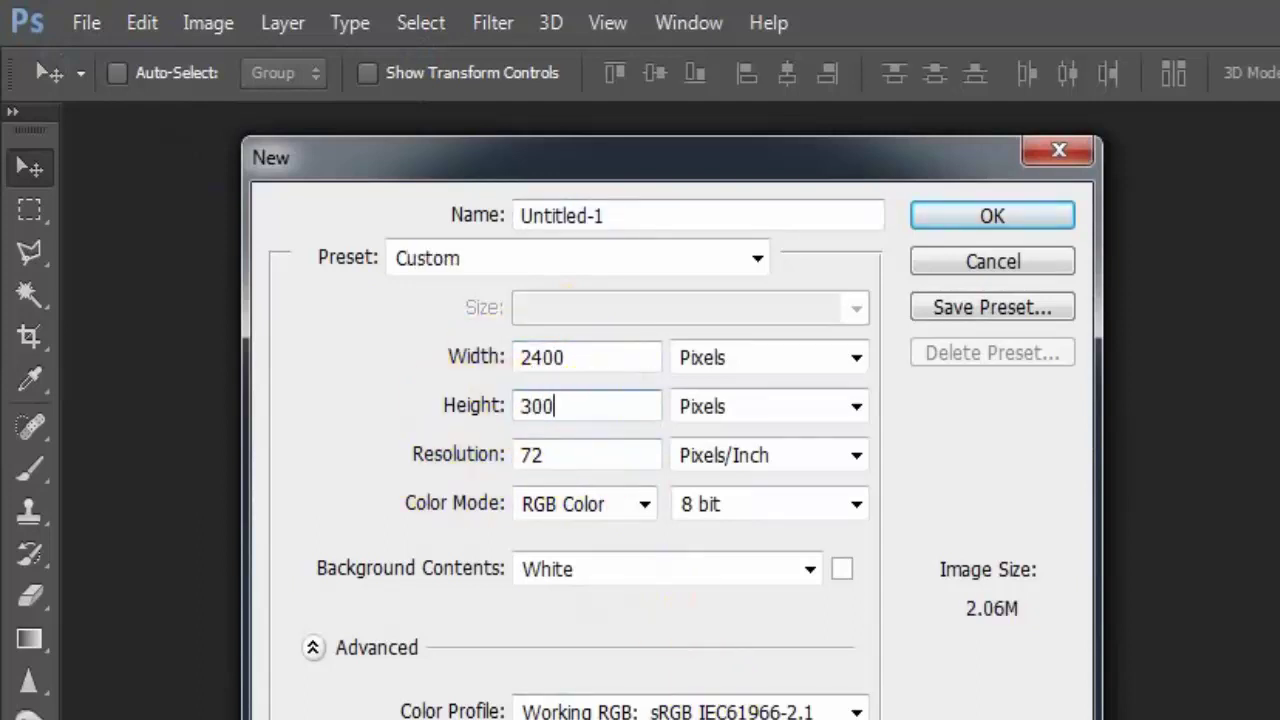
pyautogui.doubleClick(537, 406)
pyautogui.write('33')
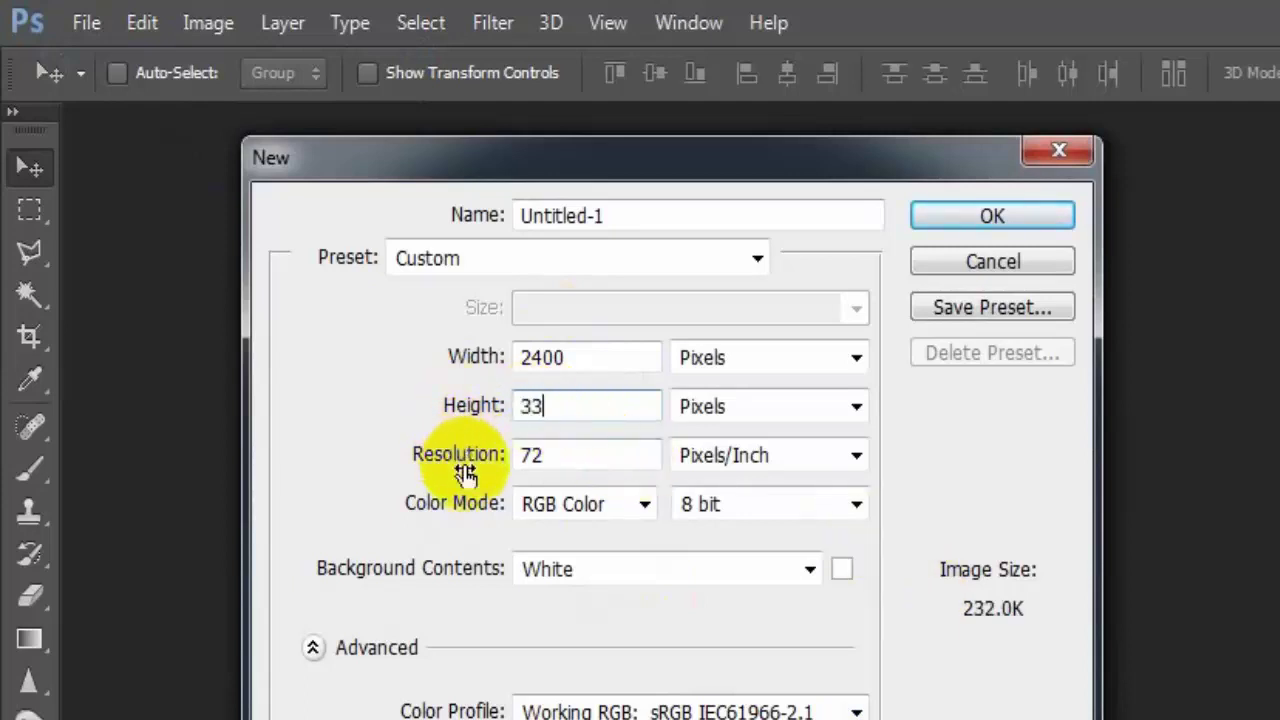
pyautogui.write('00')
pyautogui.moveTo(571, 455); pyautogui.dragTo(451, 480)
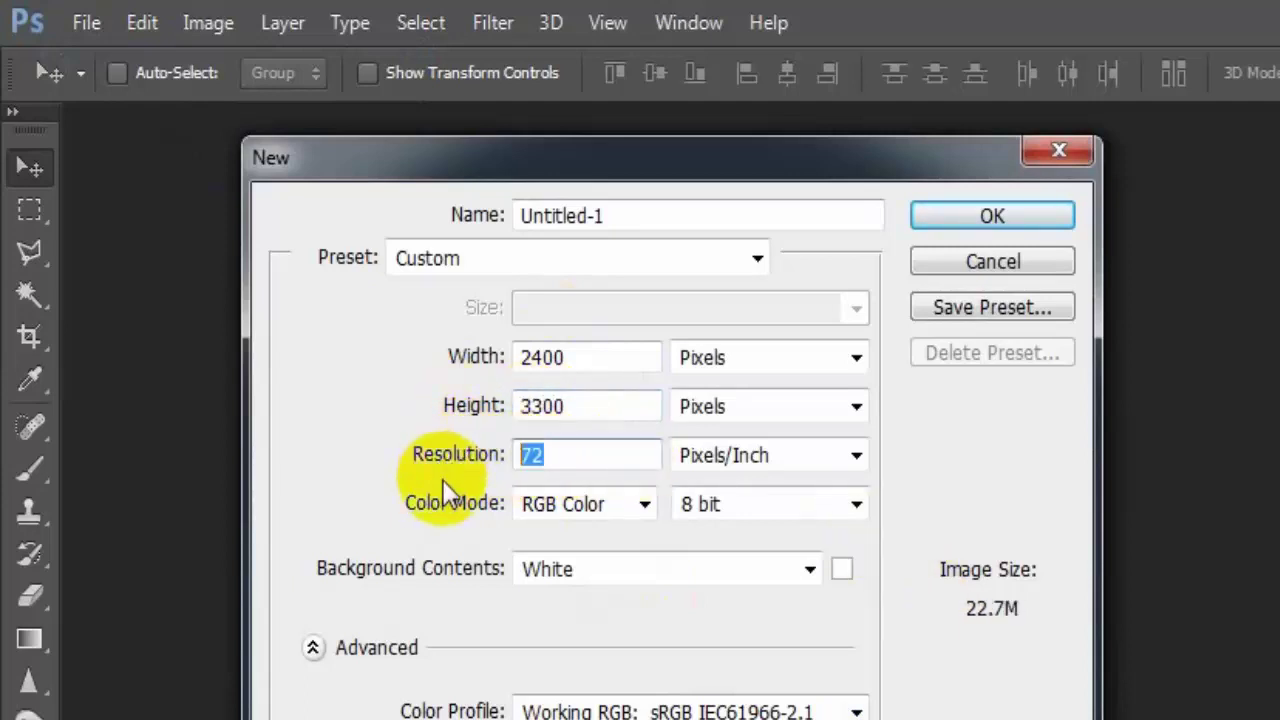
pyautogui.write('300')
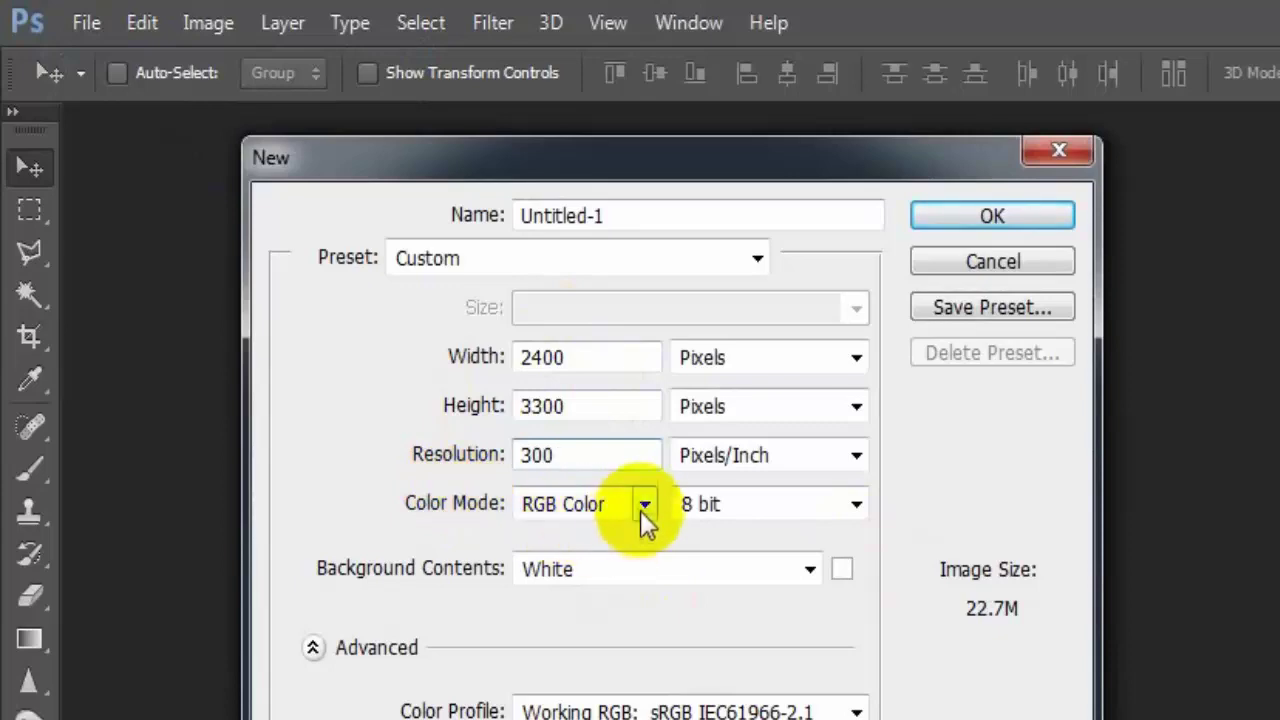
pyautogui.click(644, 505)
pyautogui.click(605, 614)
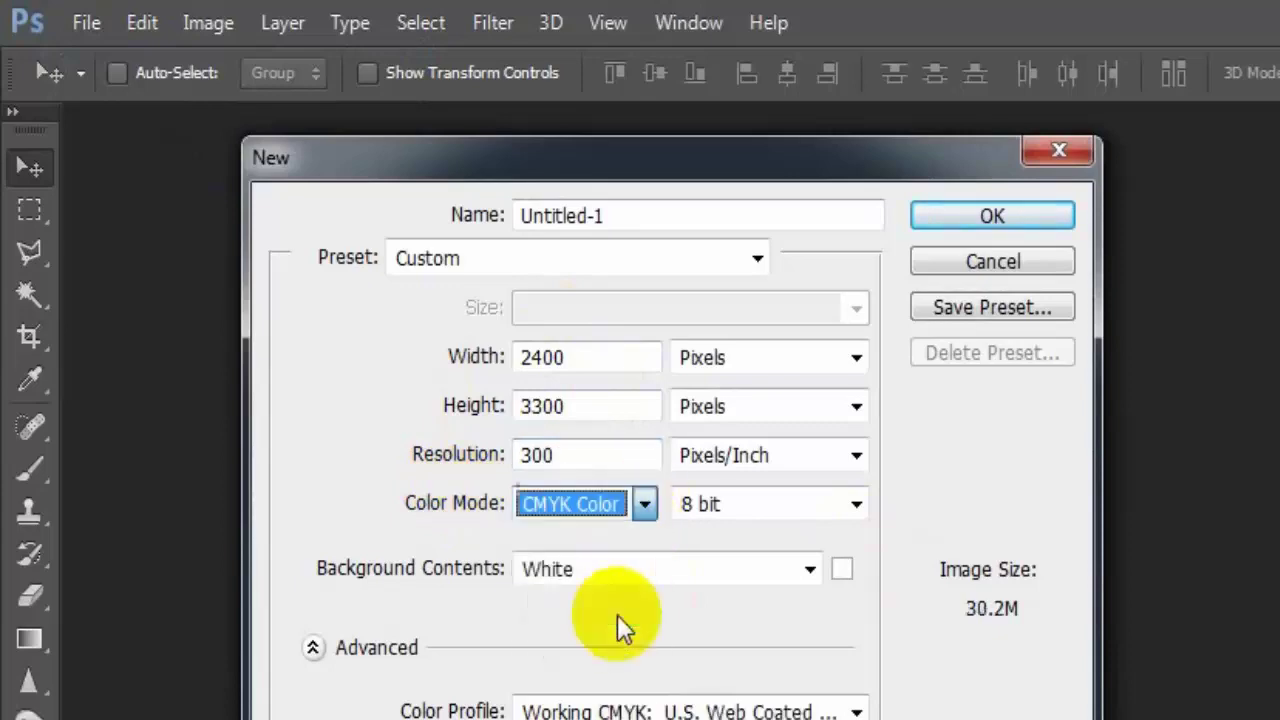
pyautogui.click(595, 455)
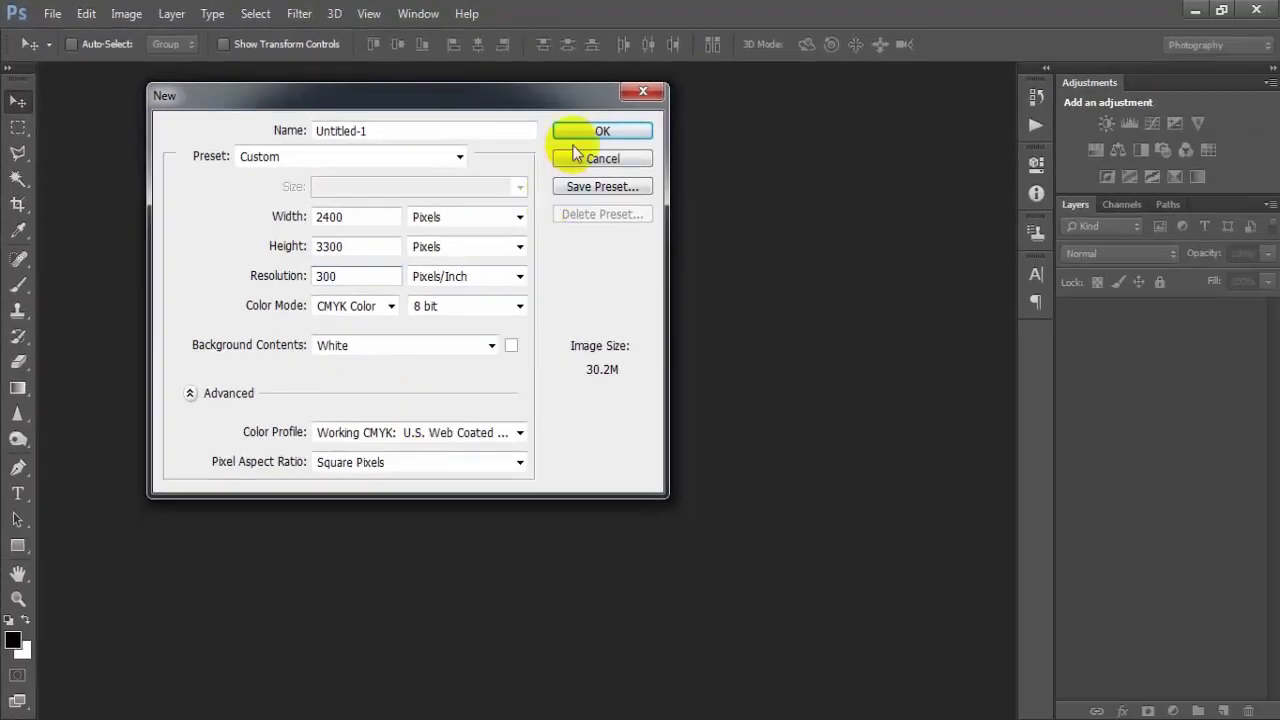
pyautogui.click(595, 133)
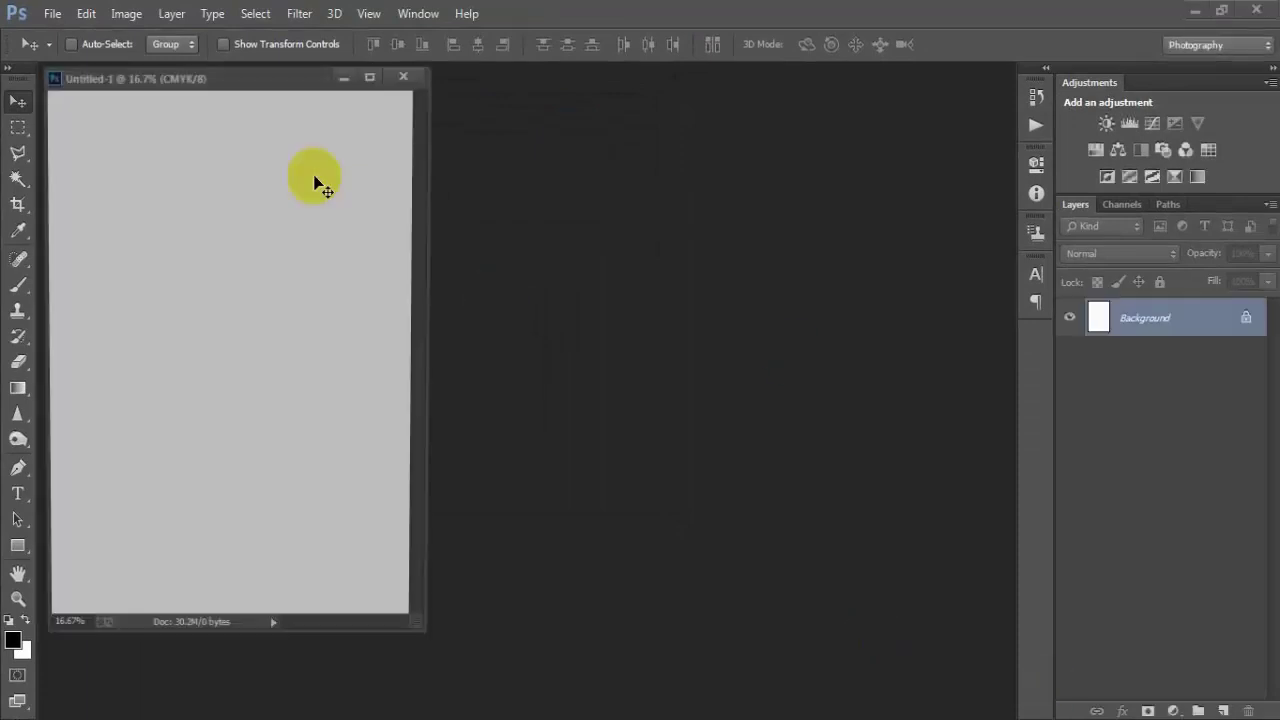
# Step: Dock the document as a tab, add a #505050 dark gray Color Fill layer, then an empty layer
pyautogui.moveTo(262, 82)
pyautogui.mouseDown()
pyautogui.moveTo(489, 98)
pyautogui.moveTo(491, 80)
pyautogui.mouseUp()
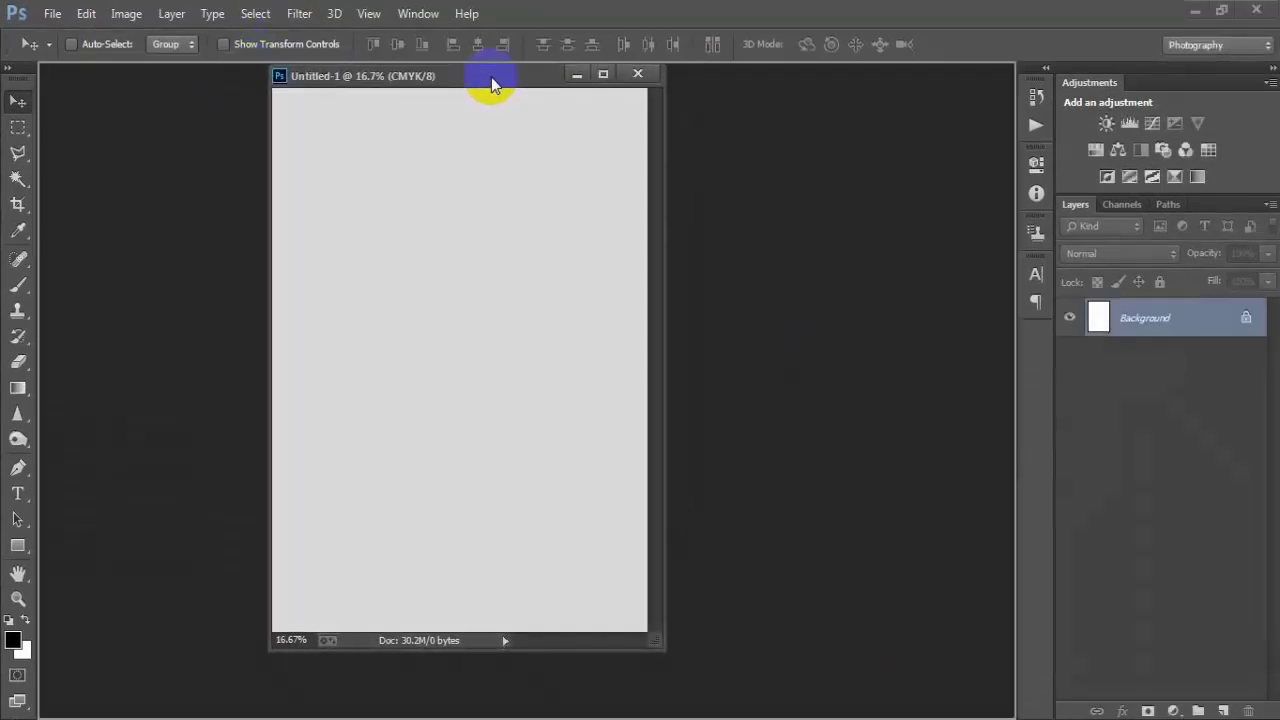
pyautogui.click(1173, 711)
pyautogui.click(1160, 279)
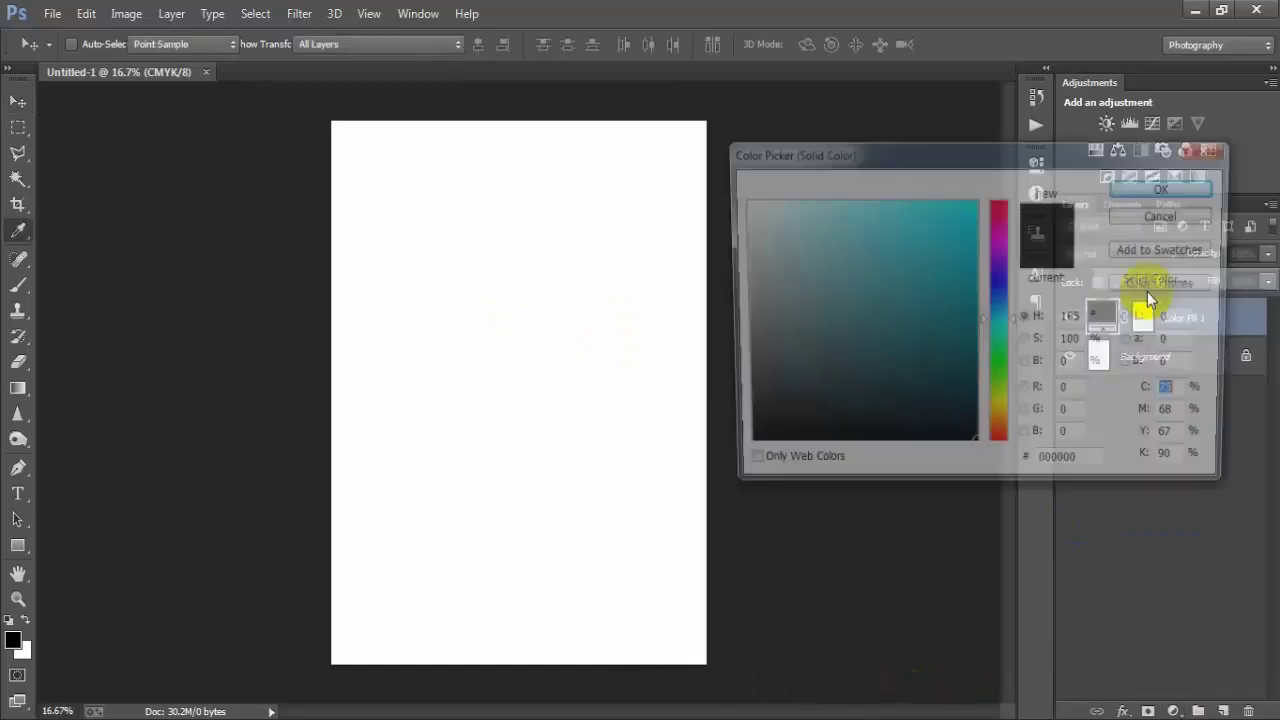
pyautogui.moveTo(811, 334); pyautogui.dragTo(707, 370)
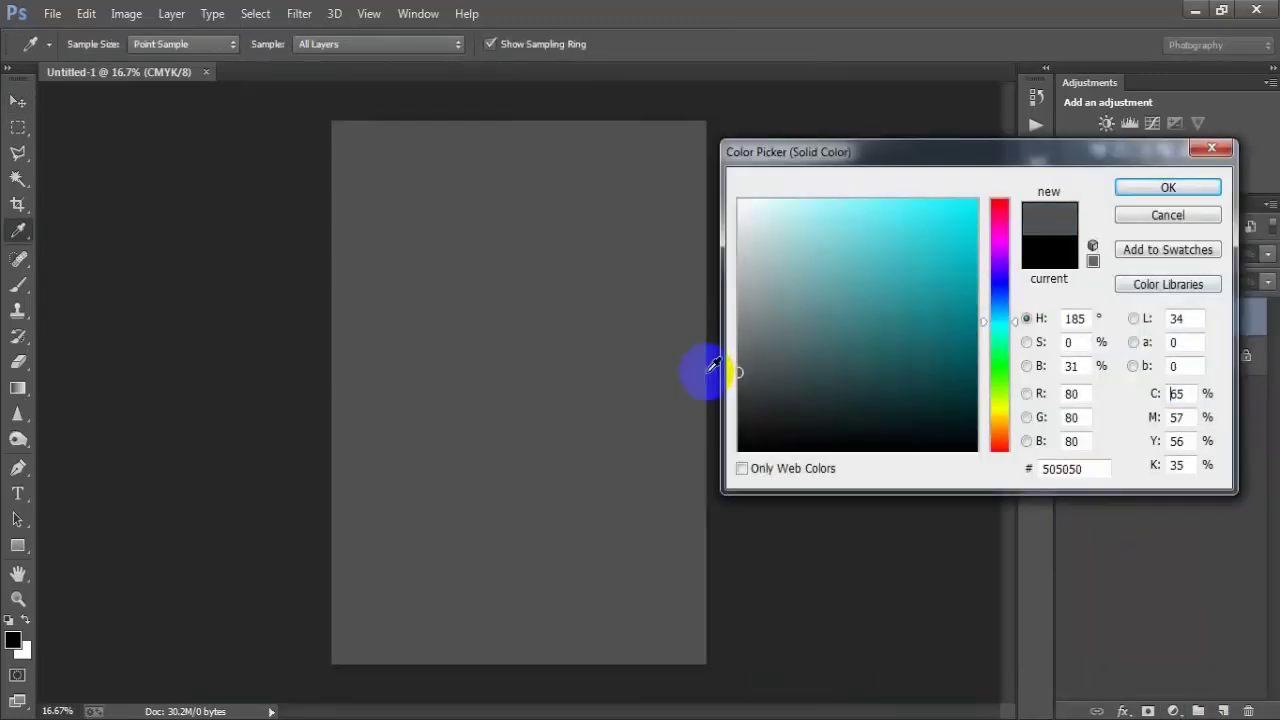
pyautogui.click(1150, 189)
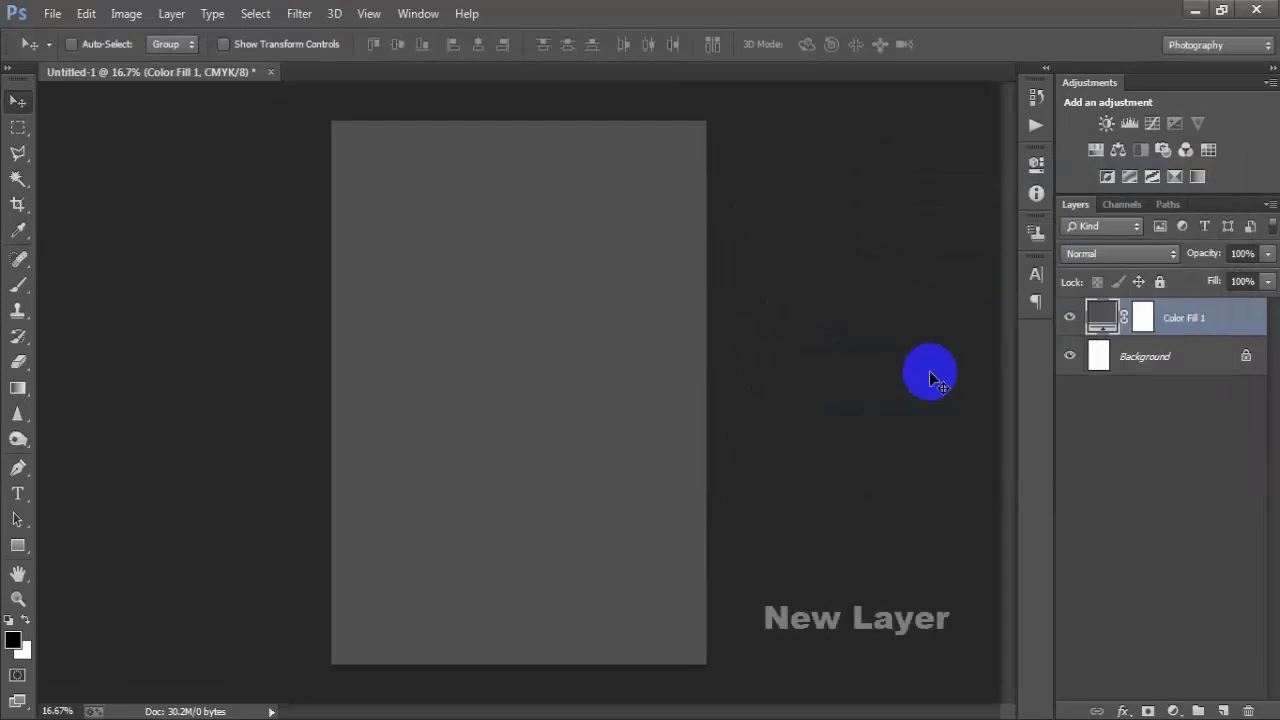
pyautogui.click(1223, 710)
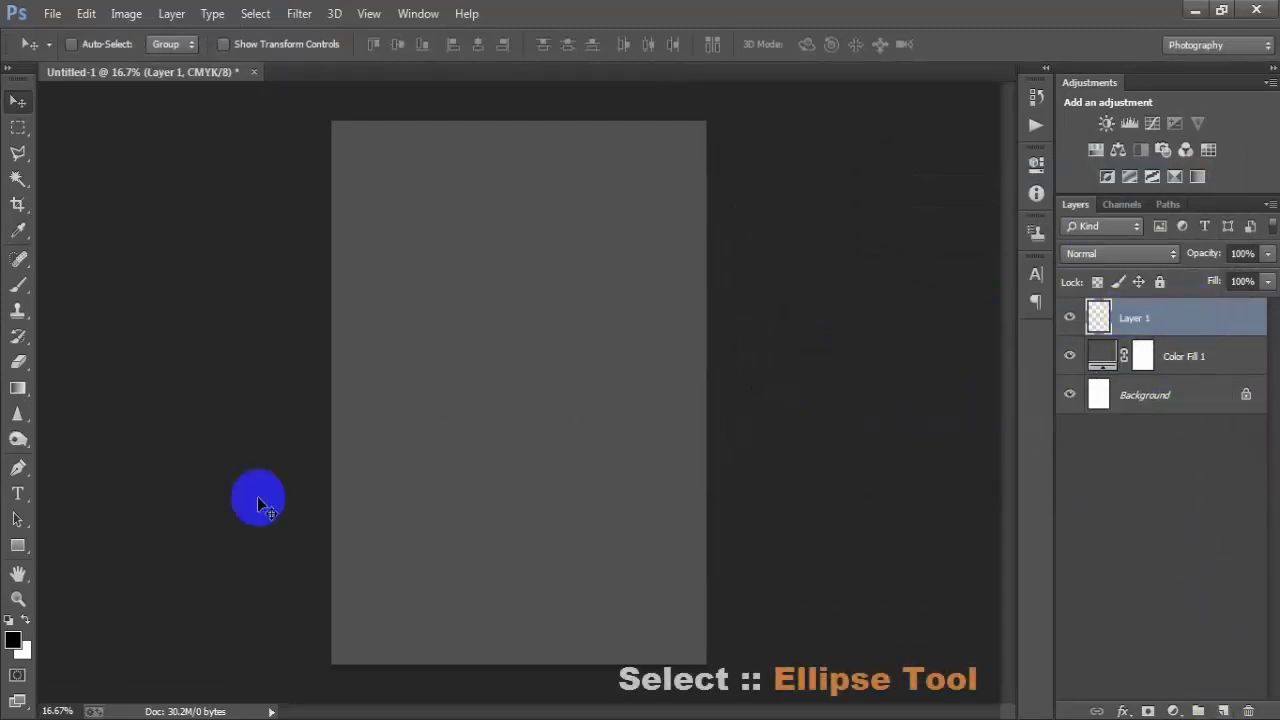
# Step: Draw a large black circle and centre it horizontally against the Background layer
pyautogui.moveTo(18, 545)
pyautogui.mouseDown()
pyautogui.moveTo(63, 564)
pyautogui.moveTo(66, 579)
pyautogui.mouseUp()
pyautogui.moveTo(410, 272)
pyautogui.mouseDown()
pyautogui.moveTo(700, 695)
pyautogui.moveTo(646, 580)
pyautogui.mouseUp()
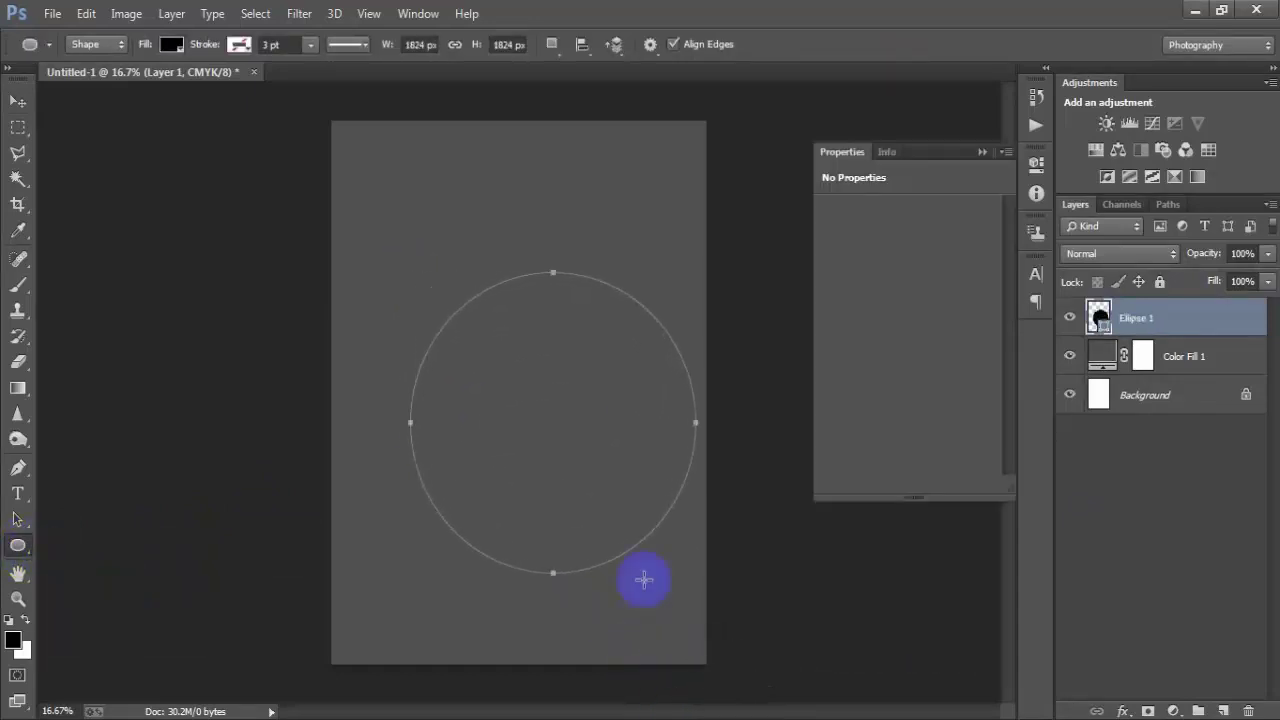
pyautogui.click(18, 101)
pyautogui.click(582, 480)
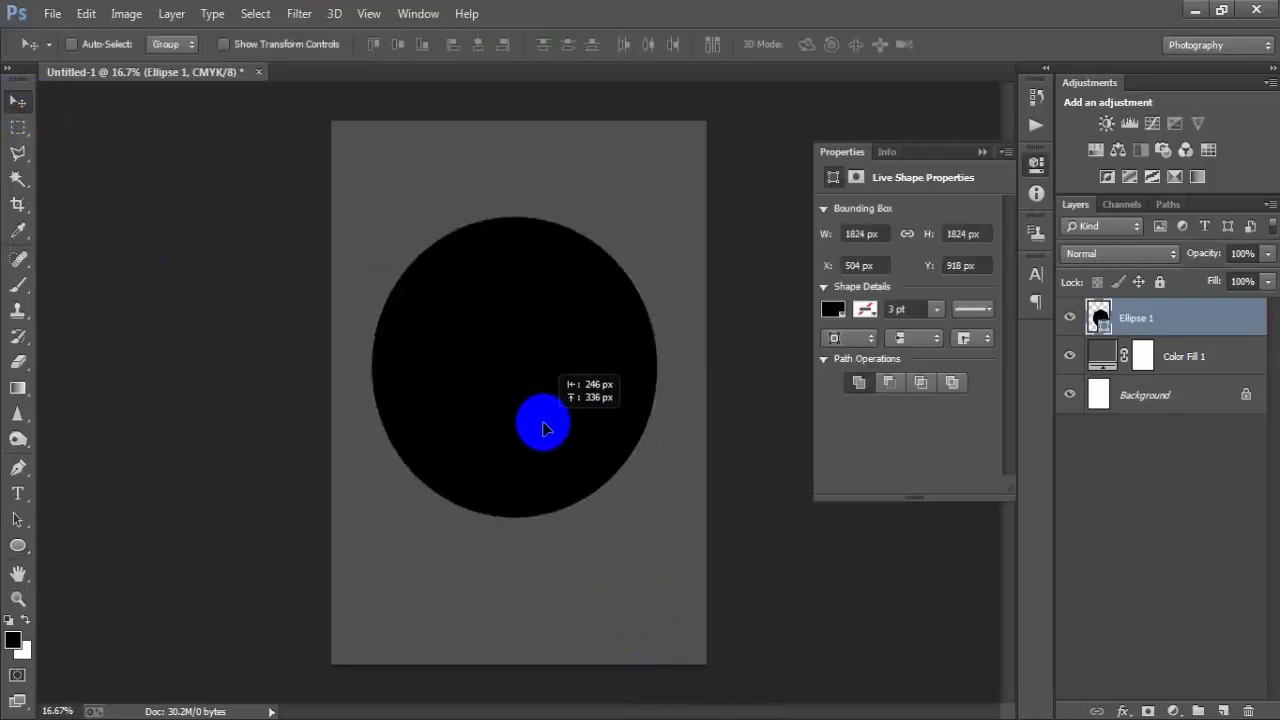
pyautogui.moveTo(584, 487); pyautogui.dragTo(551, 437)
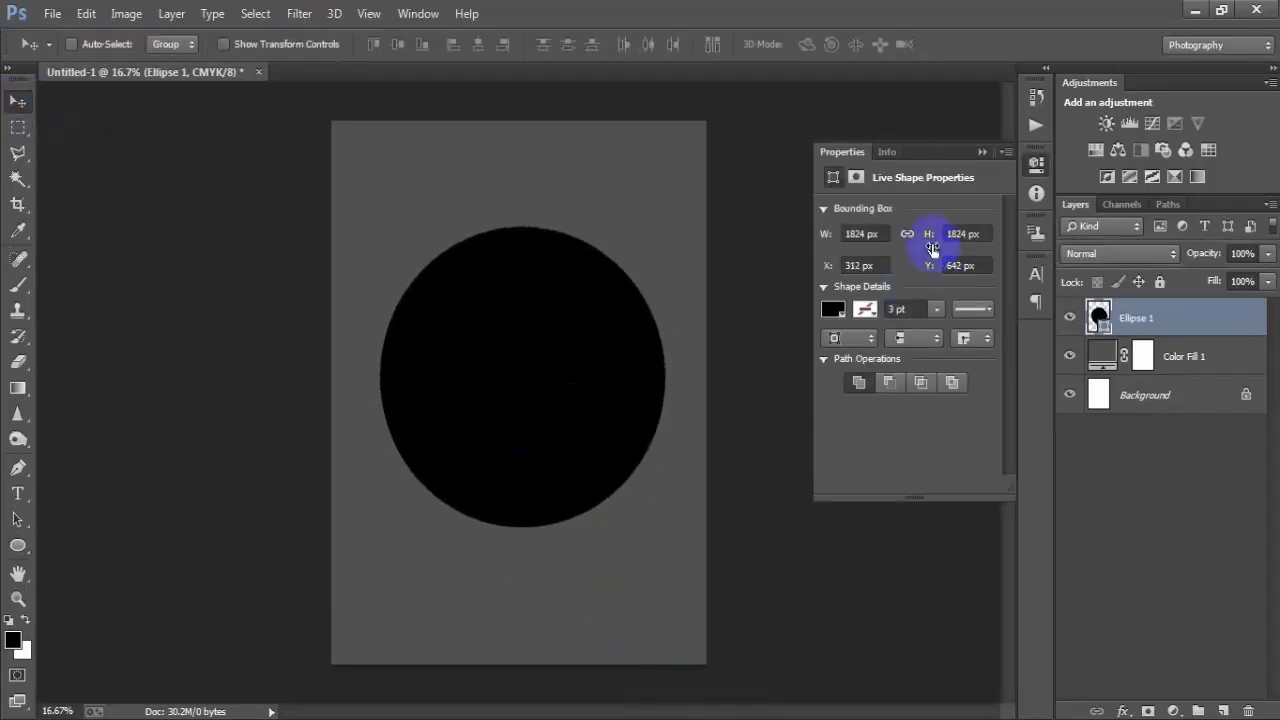
pyautogui.click(982, 152)
pyautogui.keyDown('shift'); pyautogui.click(1145, 398); pyautogui.keyUp('shift')
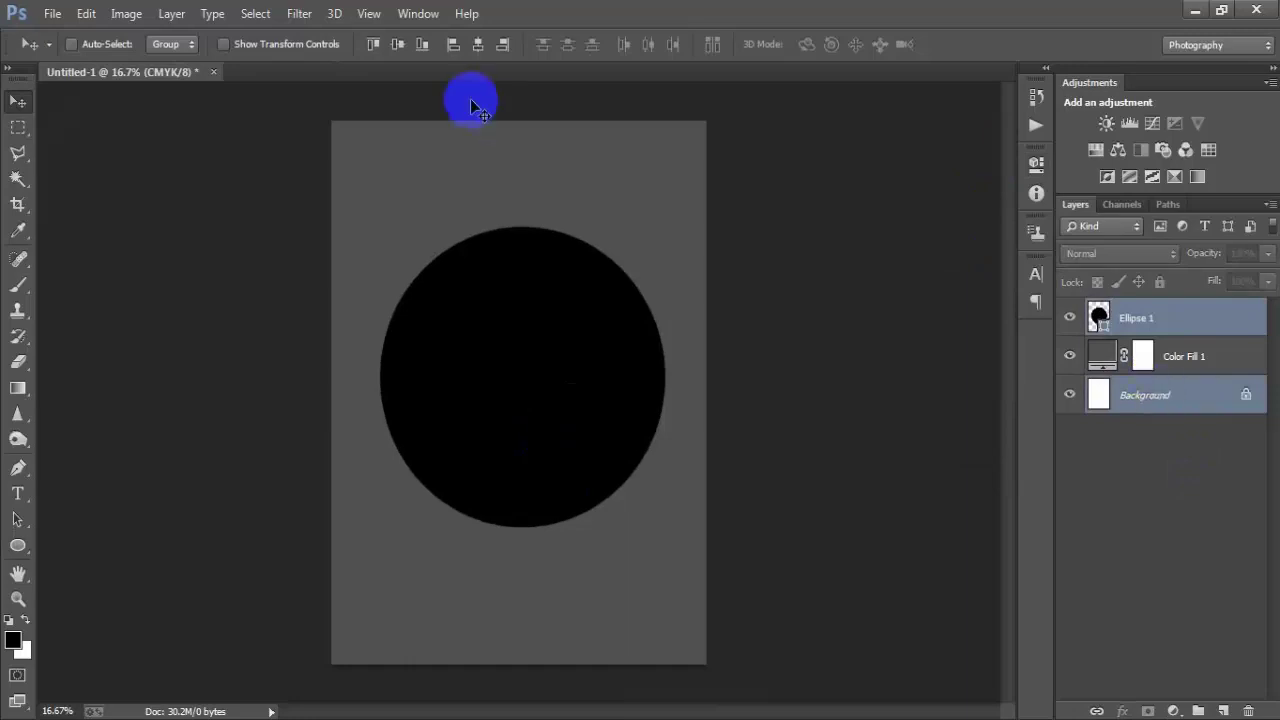
pyautogui.click(478, 46)
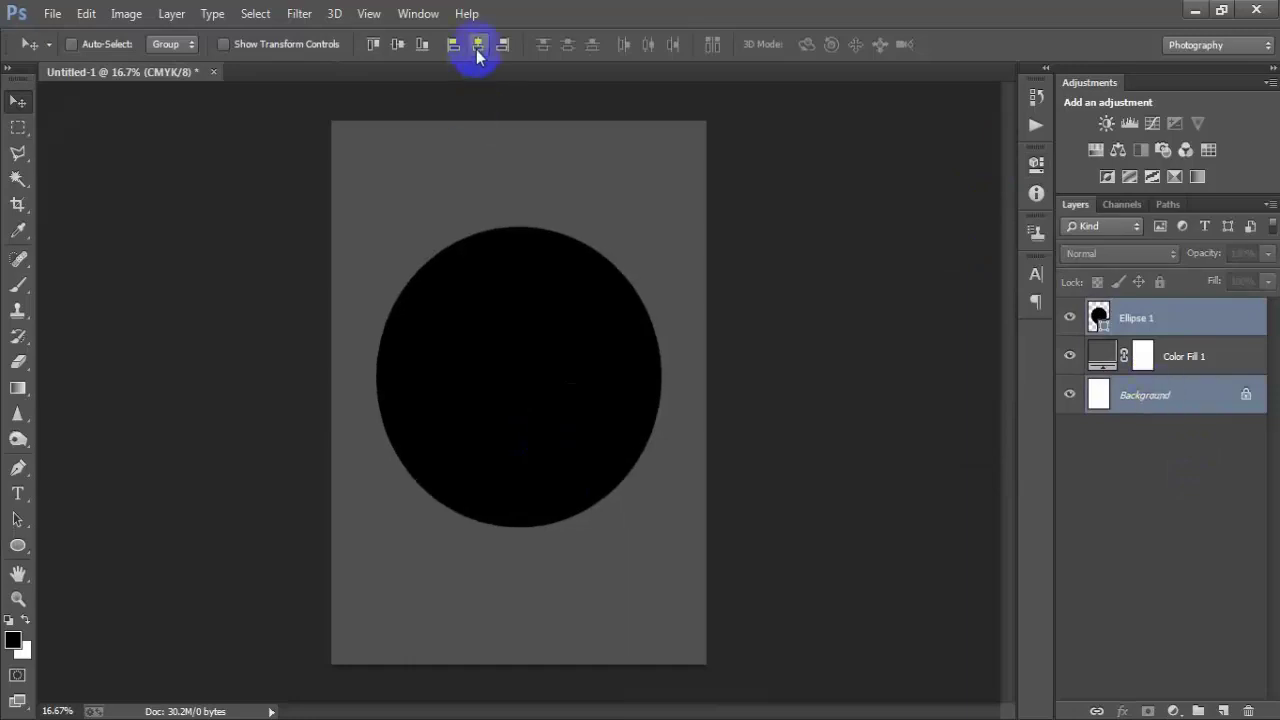
# Step: Rasterize the Ellipse 1 layer and add an empty layer above it
pyautogui.rightClick(1218, 317)
pyautogui.click(870, 273)
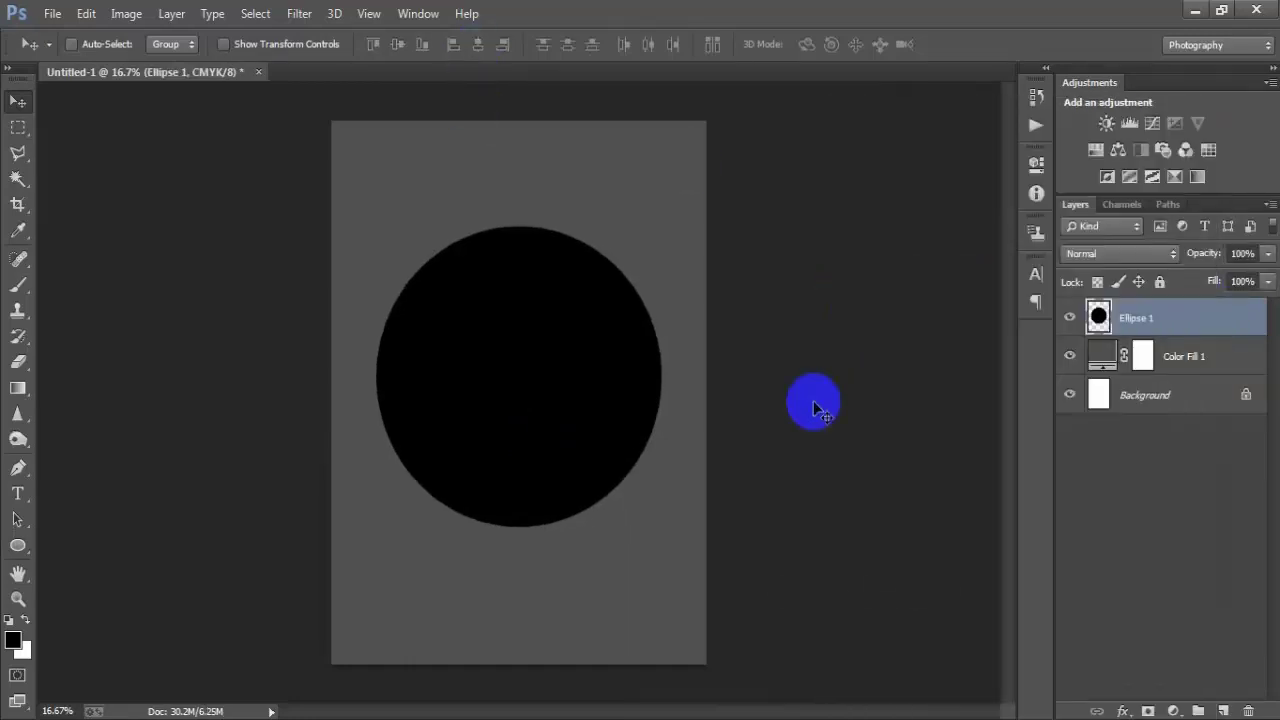
pyautogui.click(1222, 711)
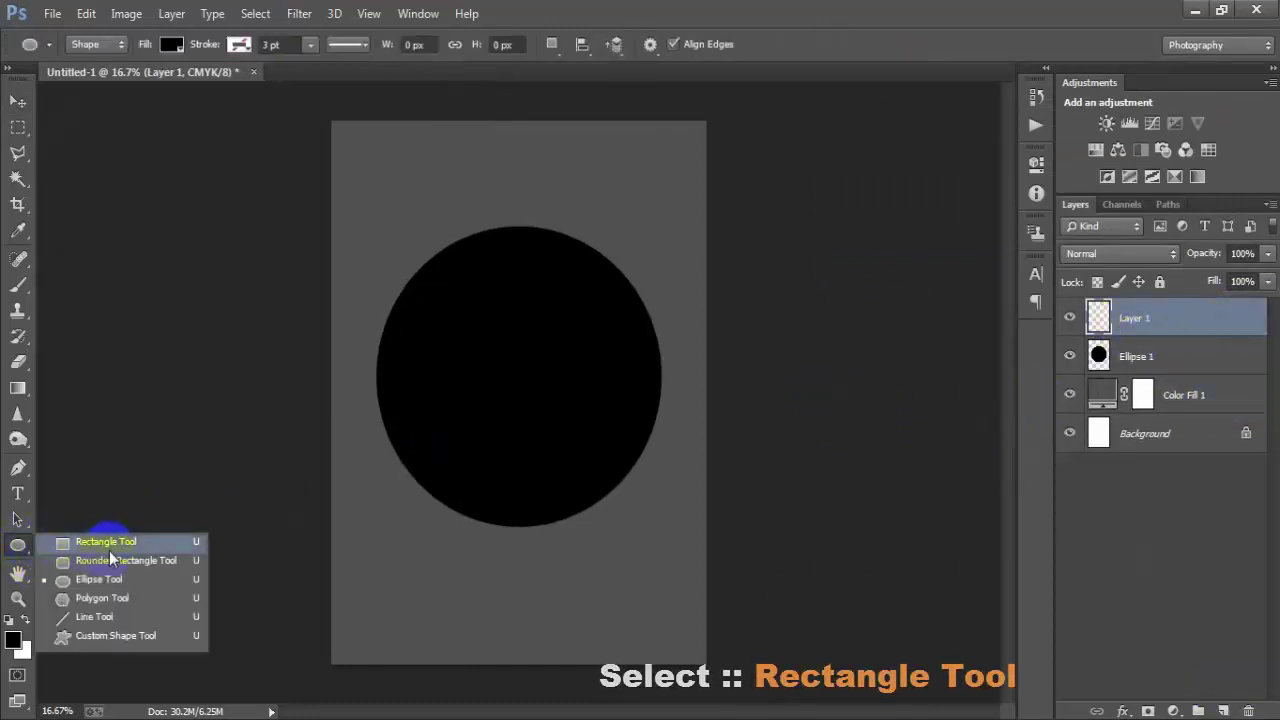
# Step: Draw a full-width bar and move it 150 px down over the top of the circle
pyautogui.moveTo(22, 548); pyautogui.dragTo(105, 535)
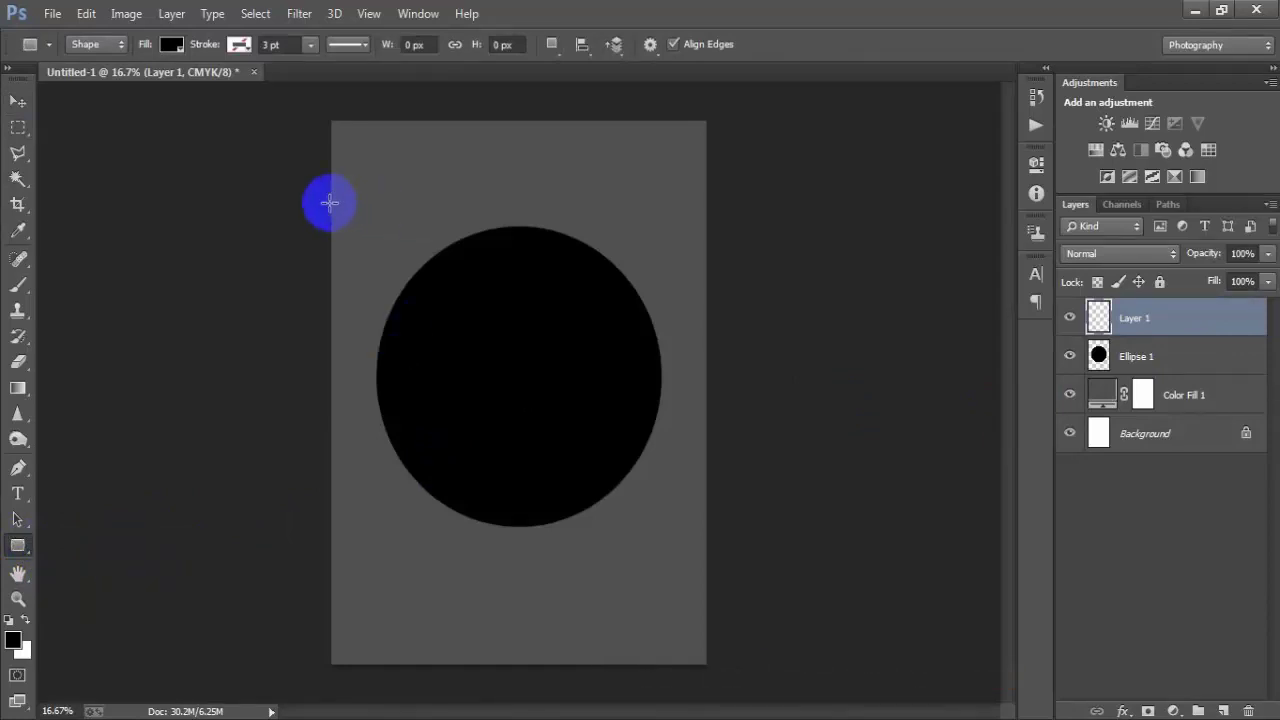
pyautogui.moveTo(331, 202); pyautogui.dragTo(706, 253)
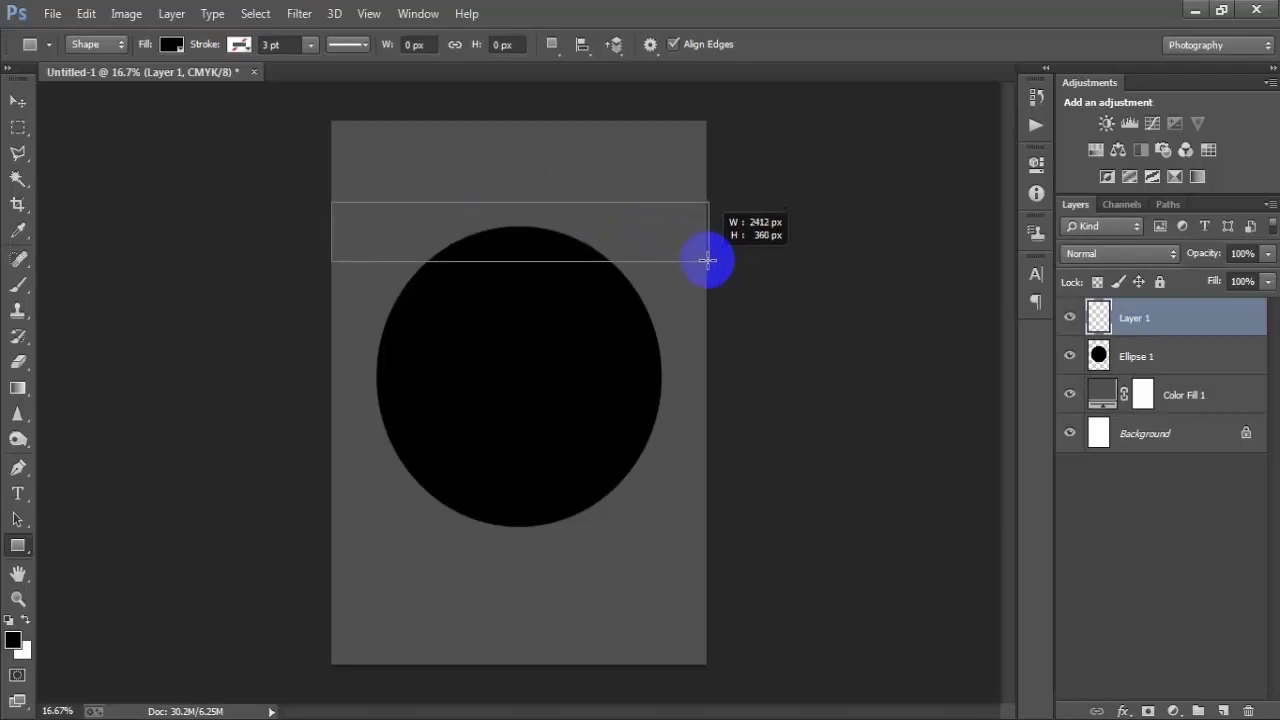
pyautogui.moveTo(706, 253); pyautogui.dragTo(708, 261)
pyautogui.click(14, 97)
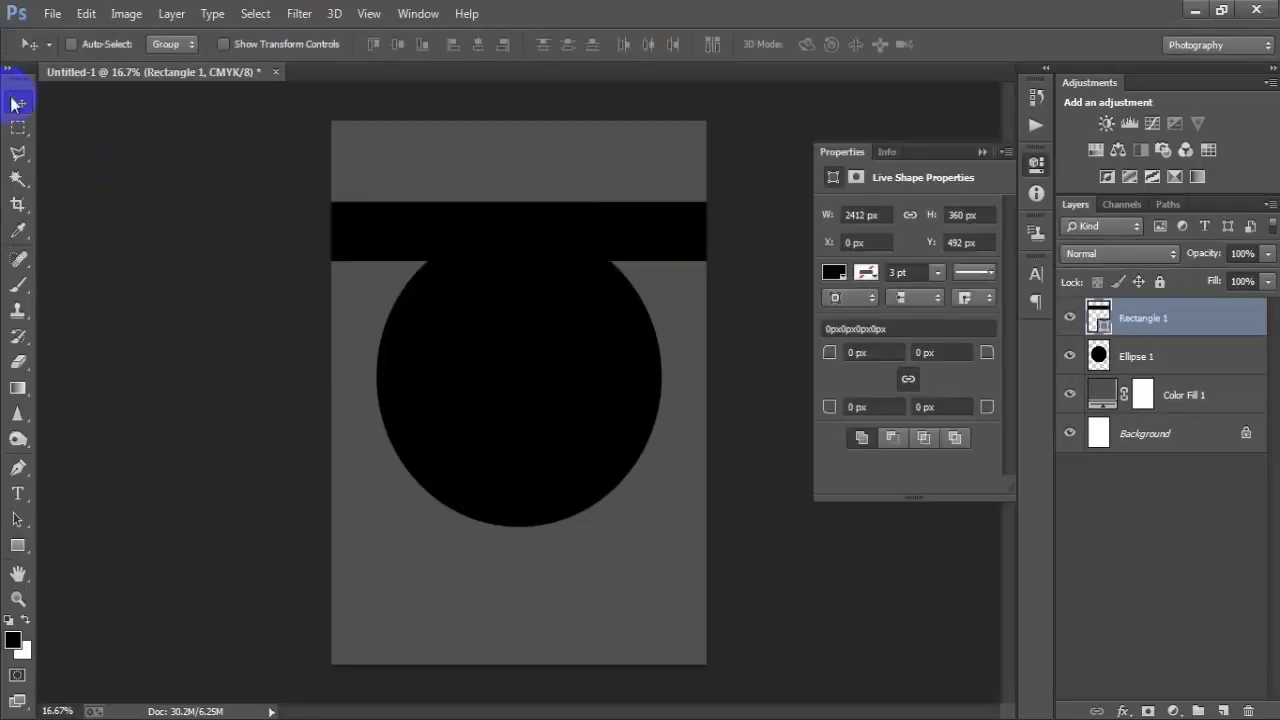
pyautogui.moveTo(551, 249); pyautogui.dragTo(560, 278)
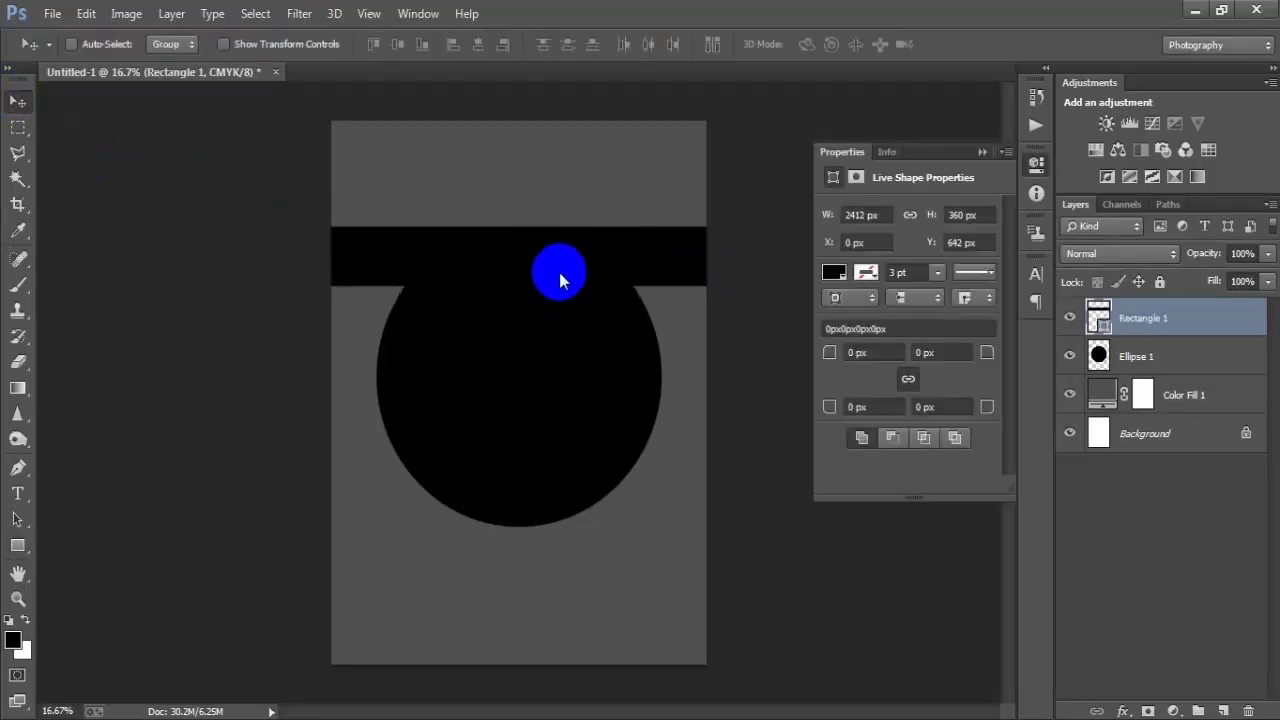
pyautogui.click(983, 152)
pyautogui.click(1070, 318)
pyautogui.click(1070, 318)
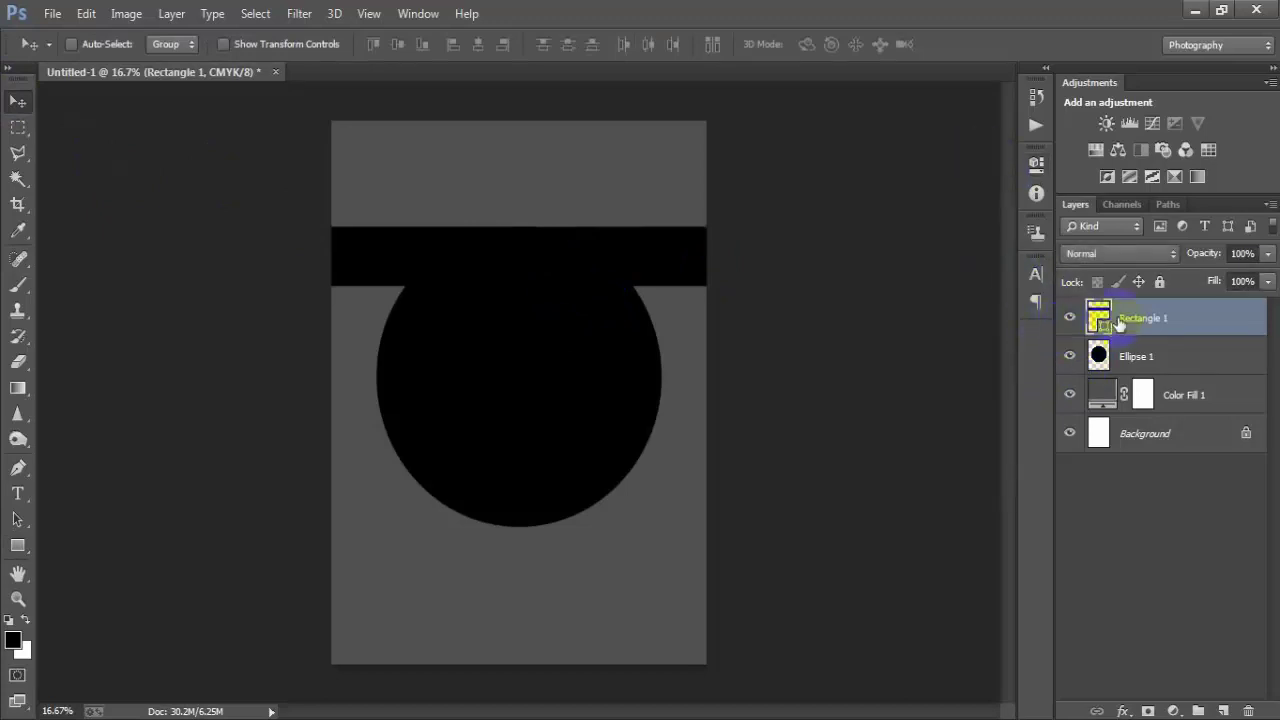
# Step: Colour the Rectangle 1 band red, hex FF1100
pyautogui.doubleClick(1097, 317)
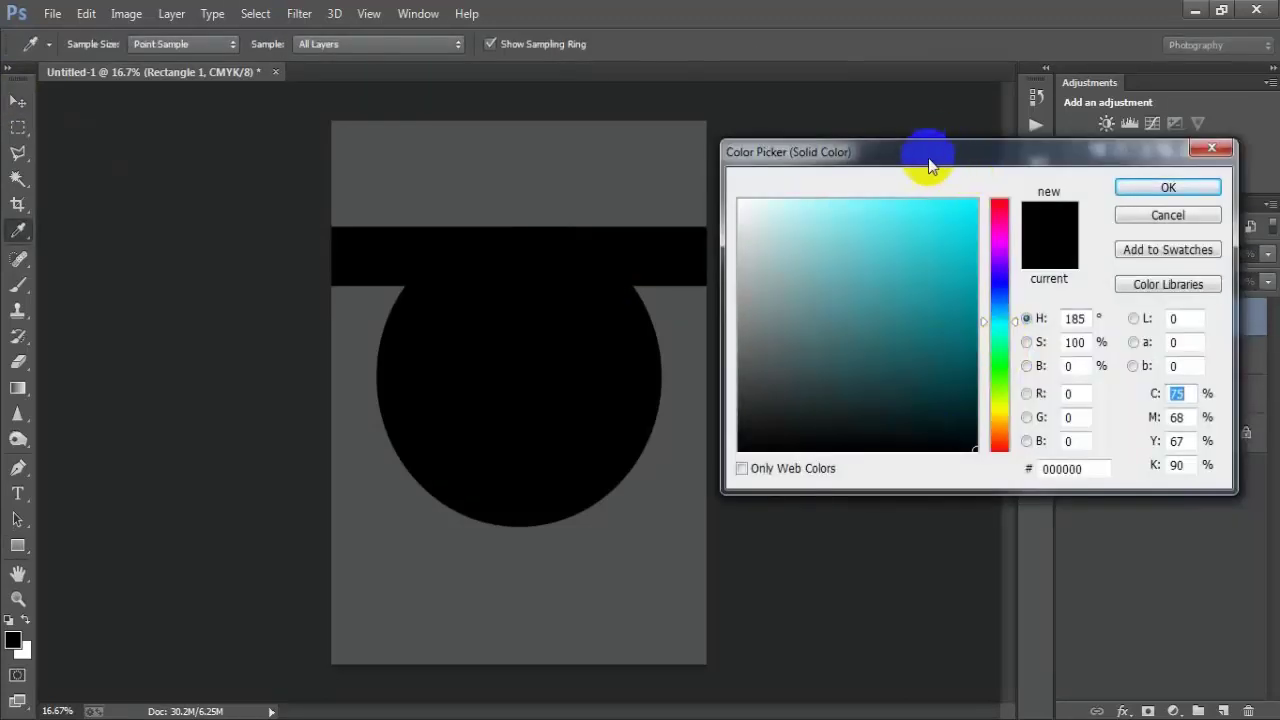
pyautogui.moveTo(929, 161); pyautogui.dragTo(668, 161)
pyautogui.moveTo(826, 466); pyautogui.dragTo(766, 466)
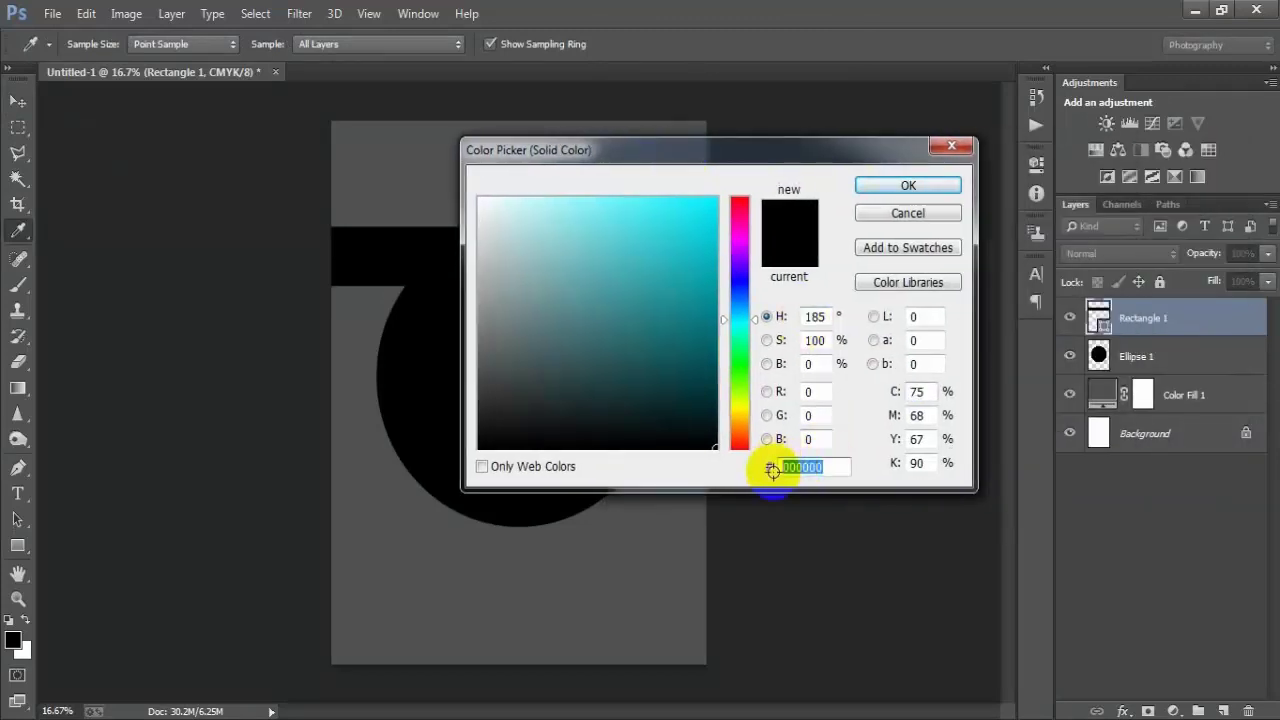
pyautogui.write('FF')
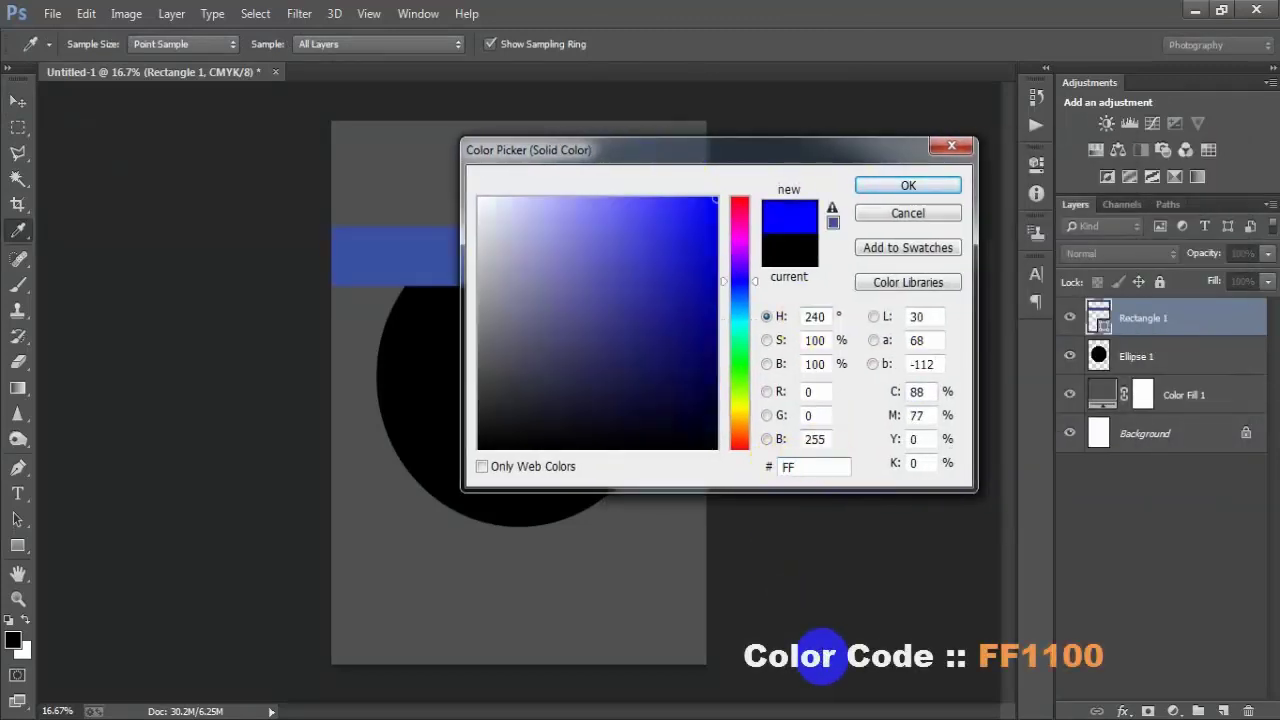
pyautogui.write('1100')
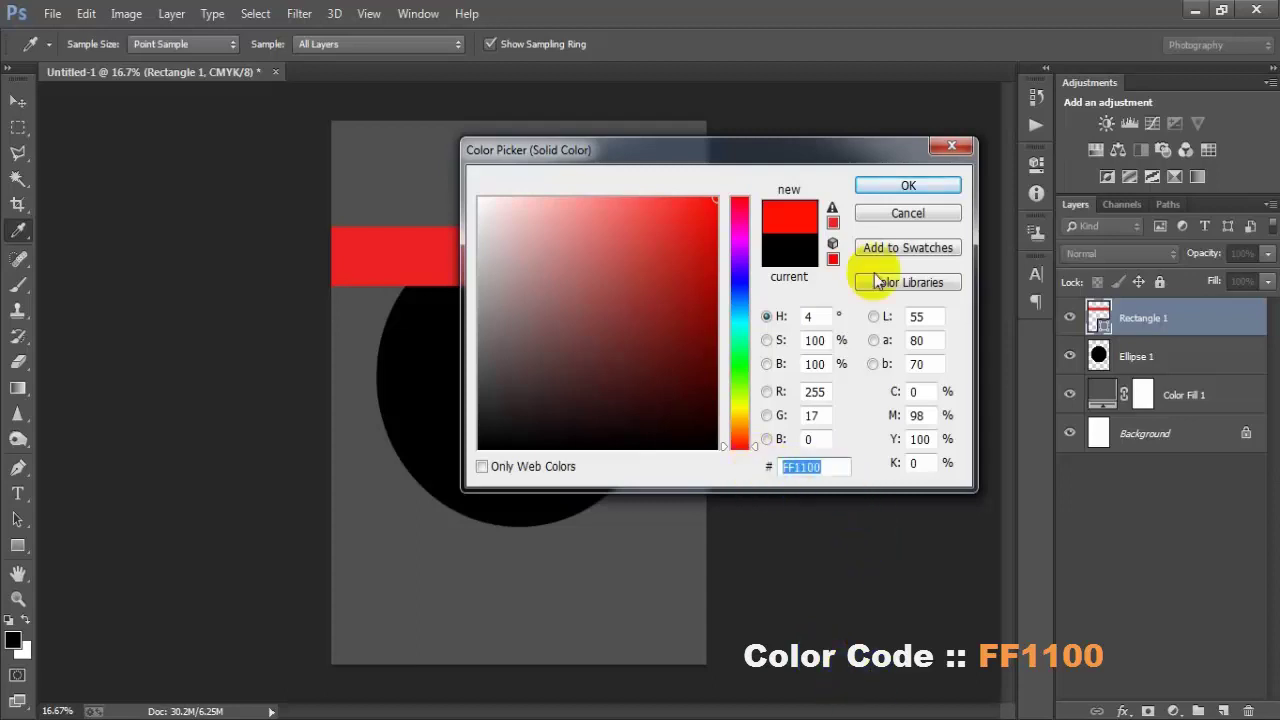
pyautogui.click(875, 188)
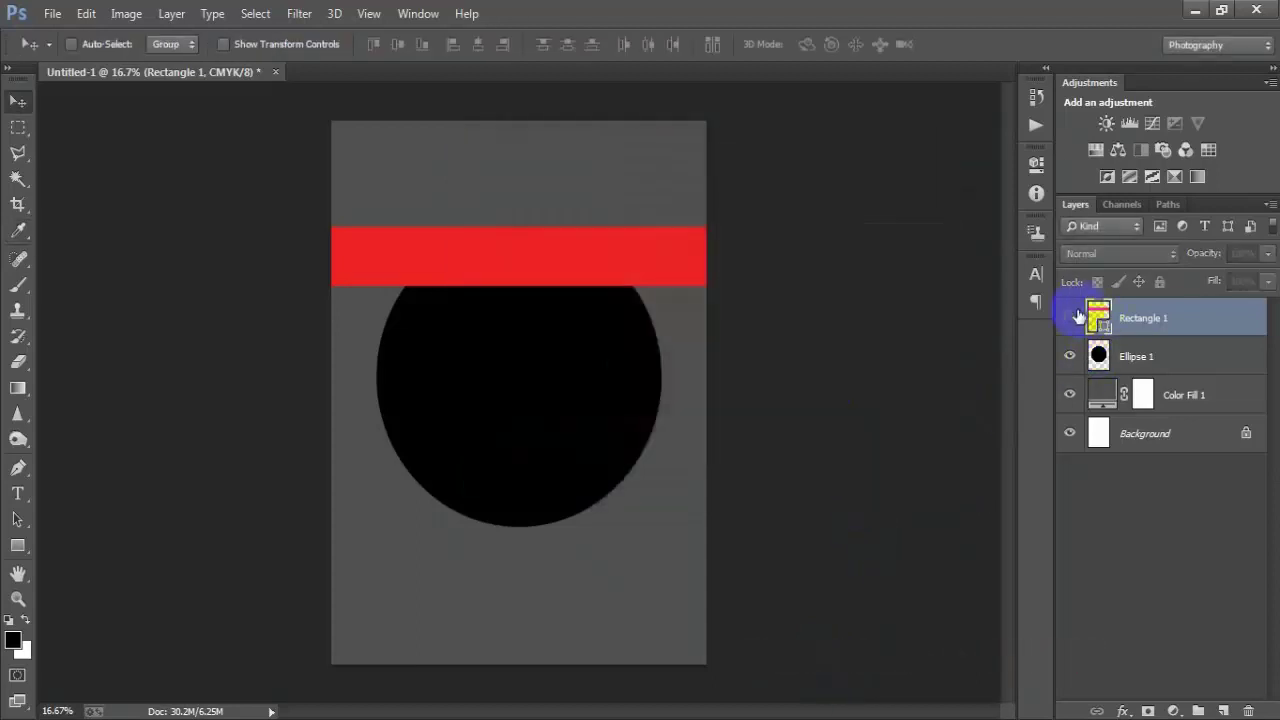
pyautogui.doubleClick(1071, 317)
# Step: Duplicate the red band, butt it directly below, and colour the copy FF4800
pyautogui.hotkey('ctrl', 'j')
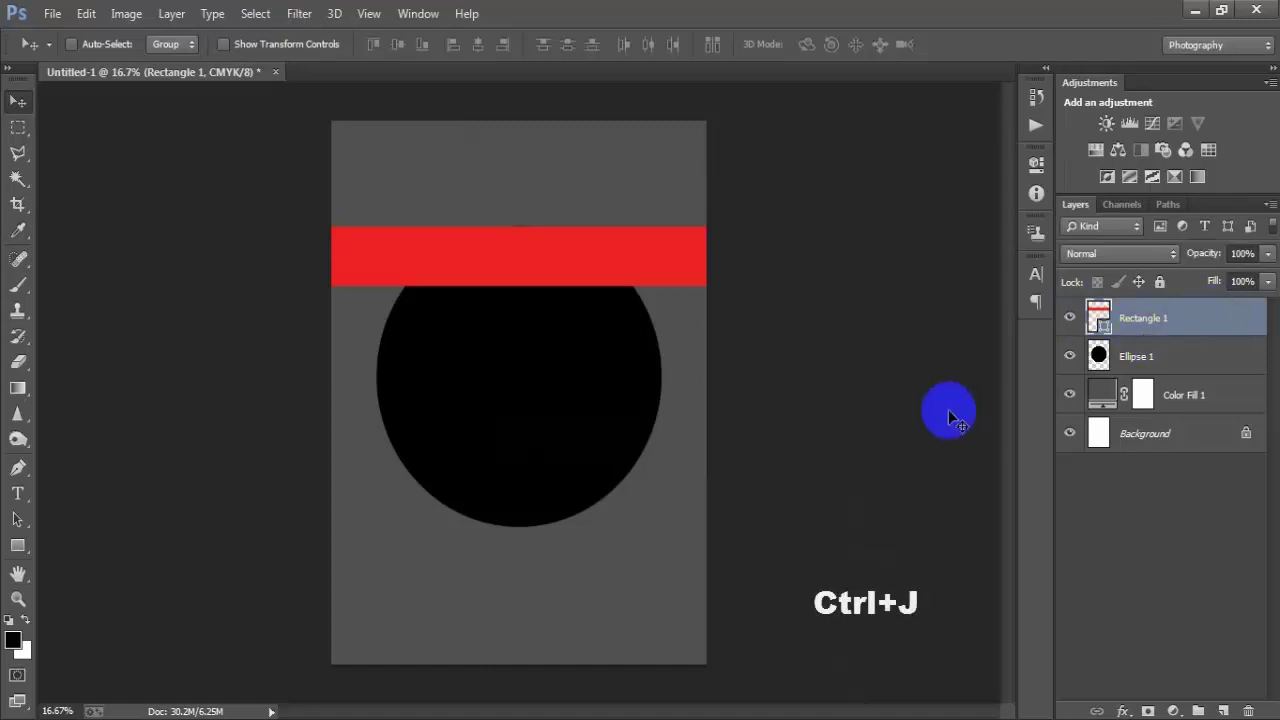
pyautogui.moveTo(494, 248); pyautogui.dragTo(462, 262)
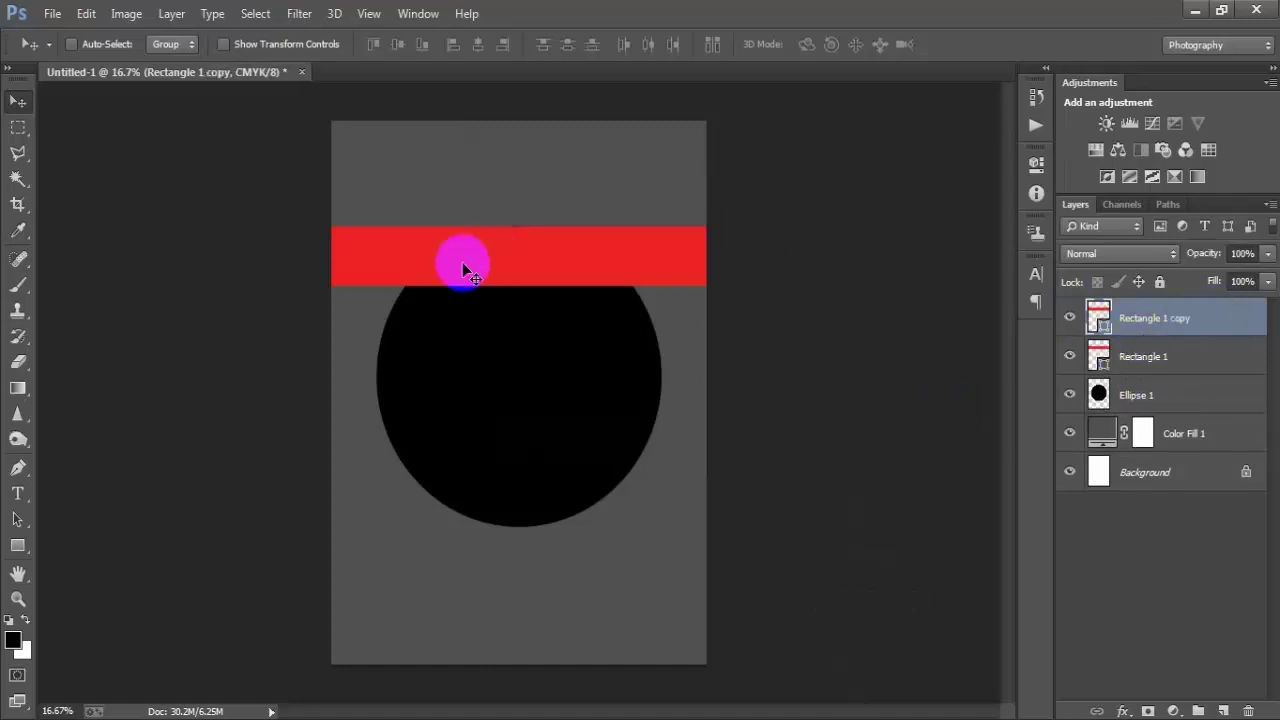
pyautogui.hotkey('shift', 'Down')
pyautogui.hotkey('shift', 'Down')
pyautogui.hotkey('shift', 'Down')
pyautogui.hotkey('shift', 'Down')
pyautogui.hotkey('shift', 'Down')
pyautogui.hotkey('shift', 'Down')
pyautogui.hotkey('shift', 'Down')
pyautogui.hotkey('shift', 'Down')
pyautogui.hotkey('shift', 'Down')
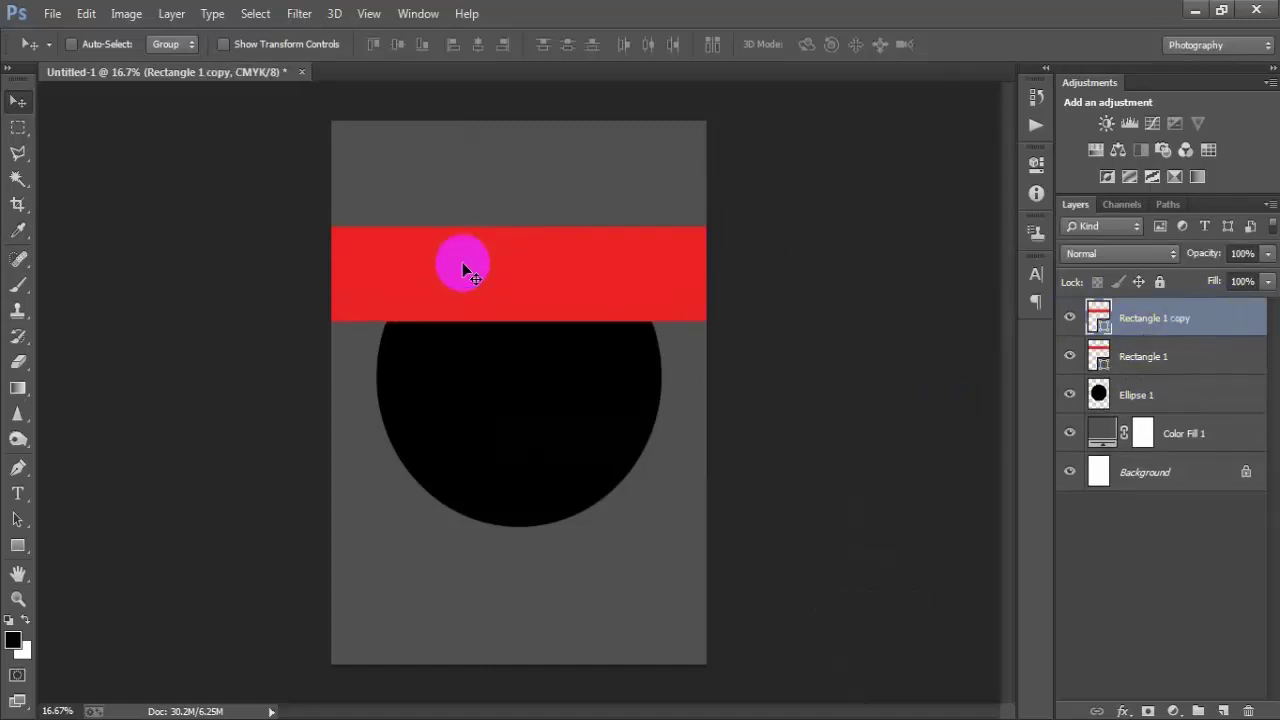
pyautogui.hotkey('shift', 'Down')
pyautogui.hotkey('shift', 'Down')
pyautogui.hotkey('shift', 'Down')
pyautogui.hotkey('shift', 'Down')
pyautogui.hotkey('shift', 'Down')
pyautogui.hotkey('shift', 'Down')
pyautogui.hotkey('shift', 'Down')
pyautogui.hotkey('shift', 'Down')
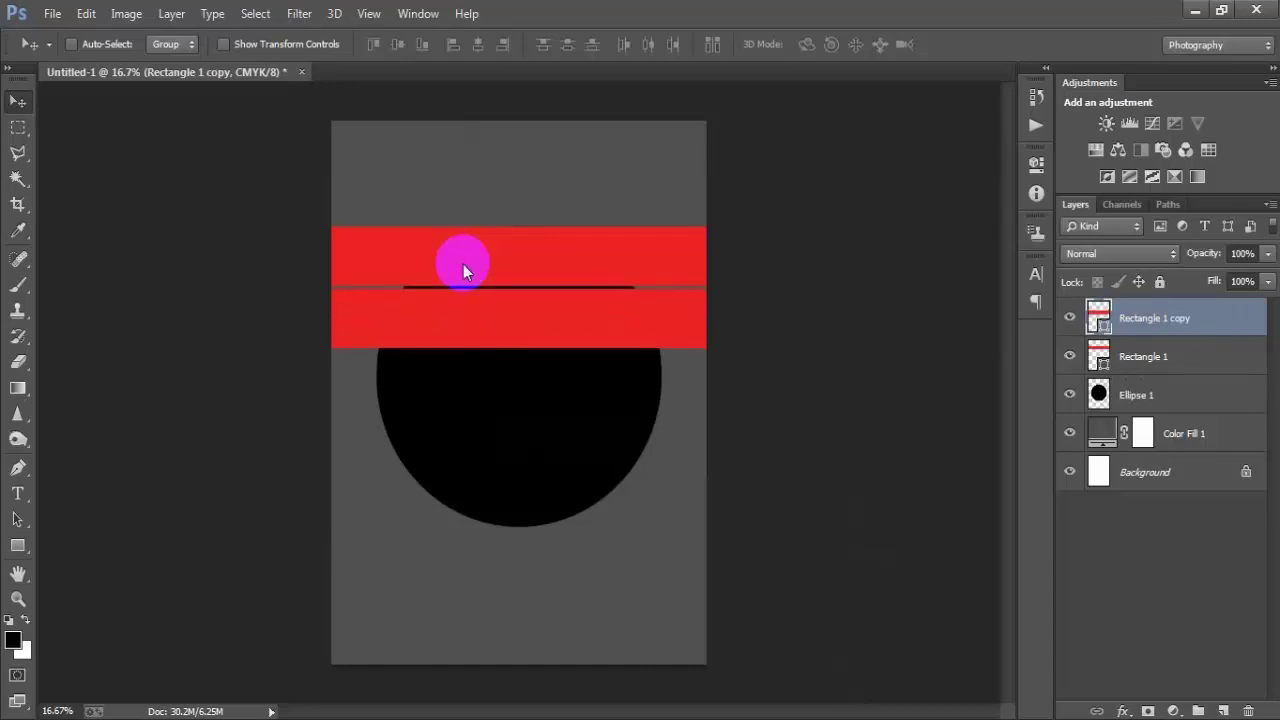
pyautogui.hotkey('shift', 'Up')
pyautogui.hotkey('shift', 'Up')
pyautogui.hotkey('shift', 'Up')
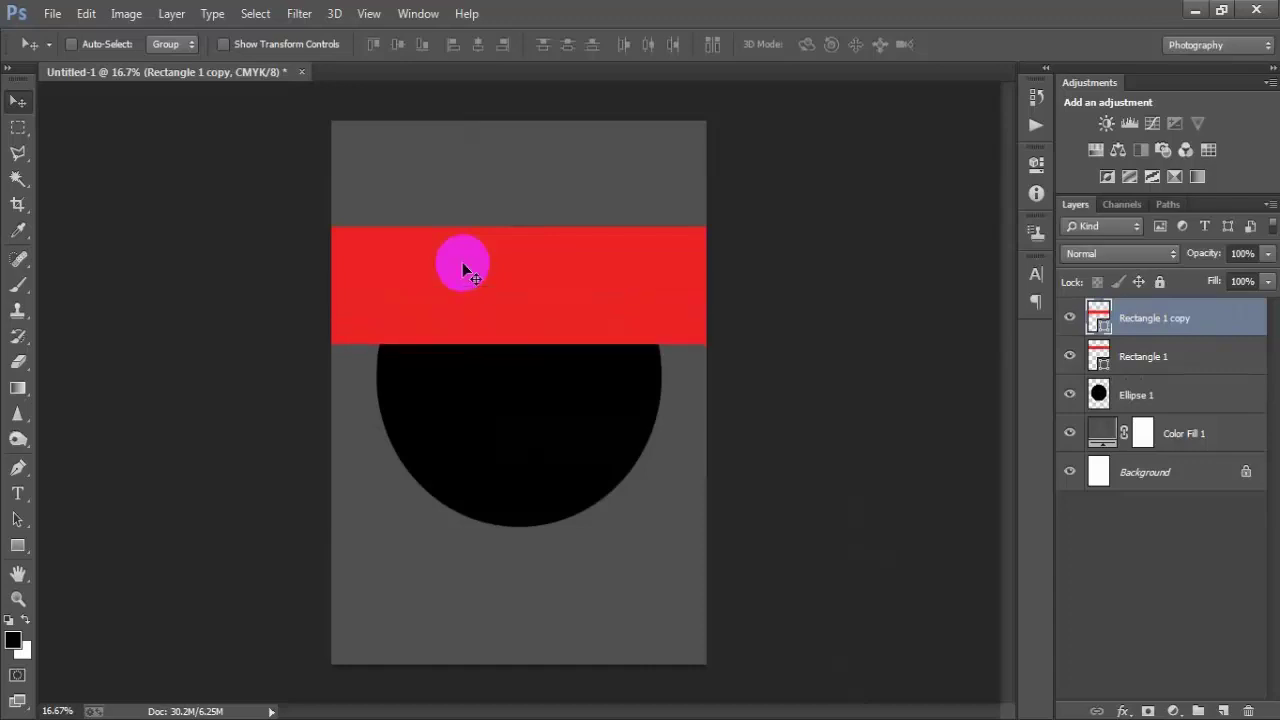
pyautogui.hotkey('shift', 'Down')
pyautogui.hotkey('shift', 'Down')
pyautogui.hotkey('shift', 'Up')
pyautogui.doubleClick(1097, 318)
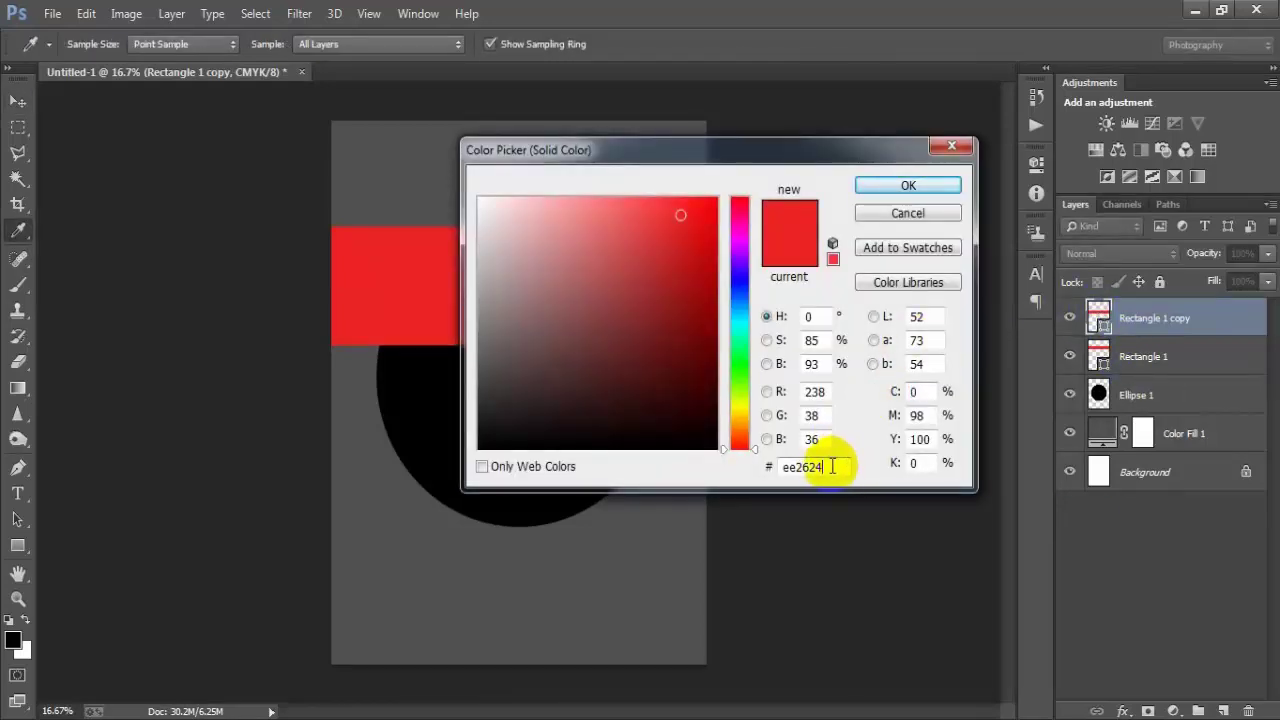
pyautogui.moveTo(832, 466); pyautogui.dragTo(770, 460)
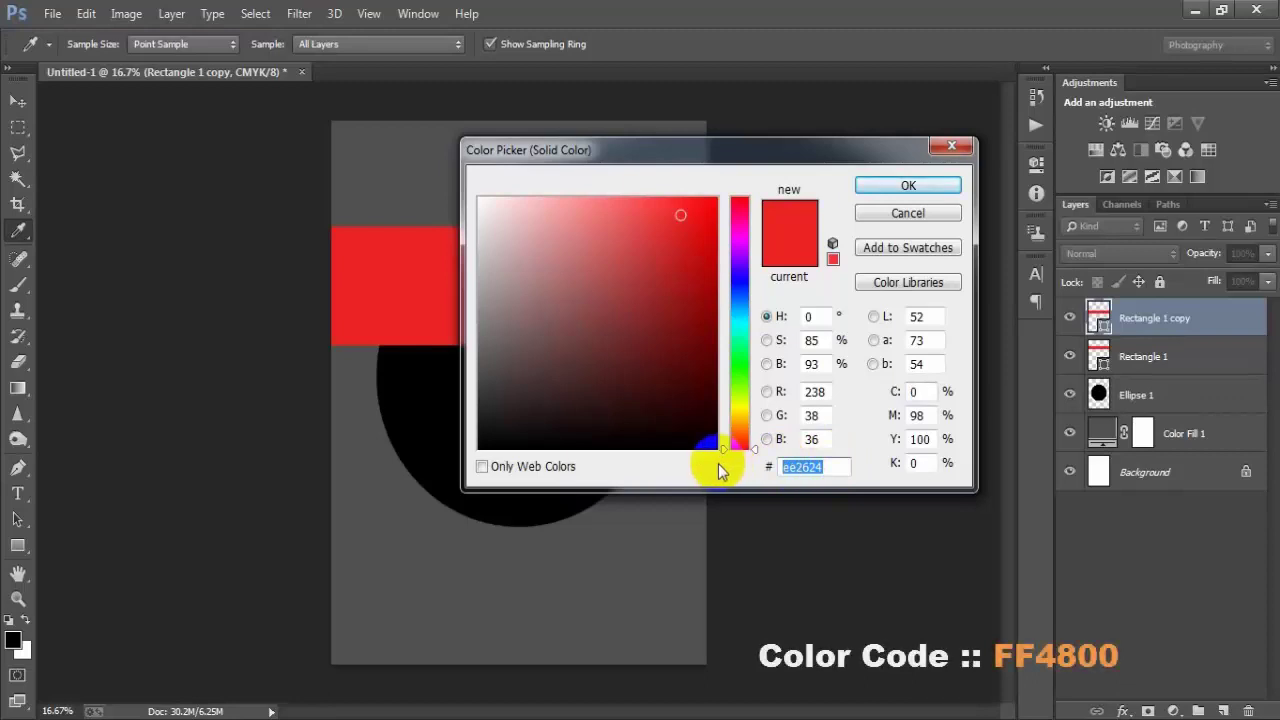
pyautogui.write('FF')
pyautogui.write('F')
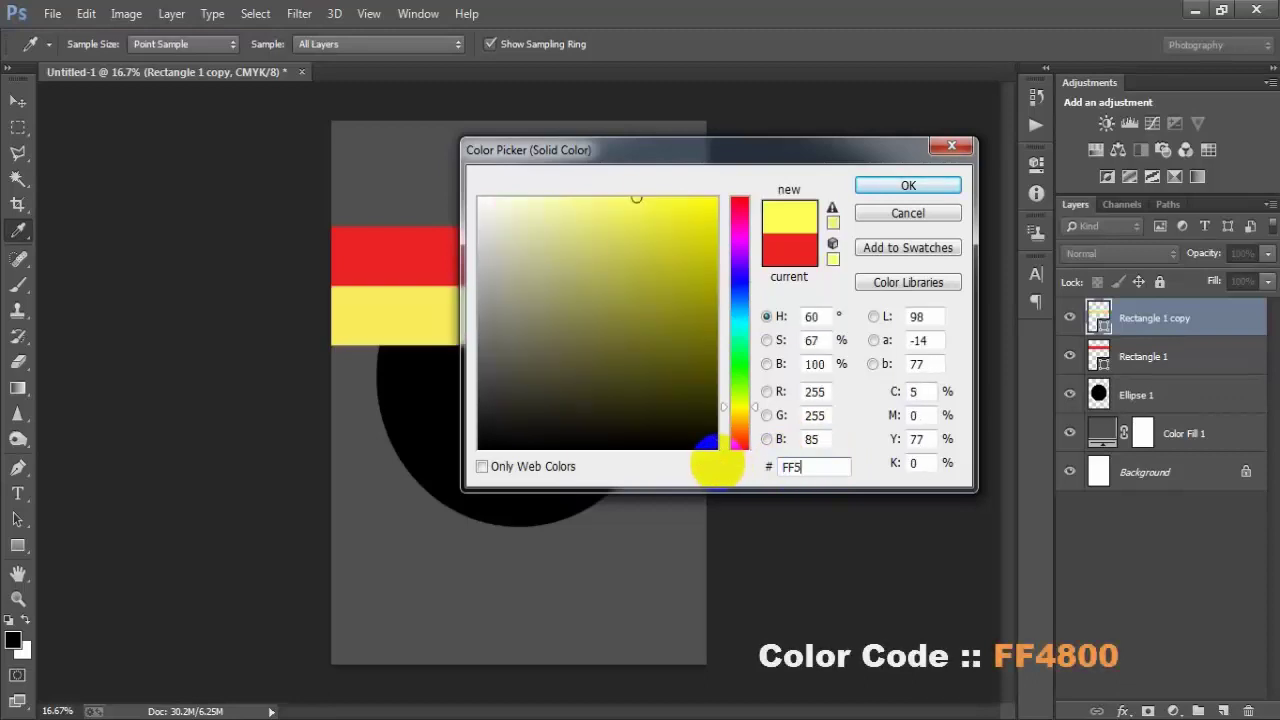
pyautogui.press('BackSpace')
pyautogui.write('48')
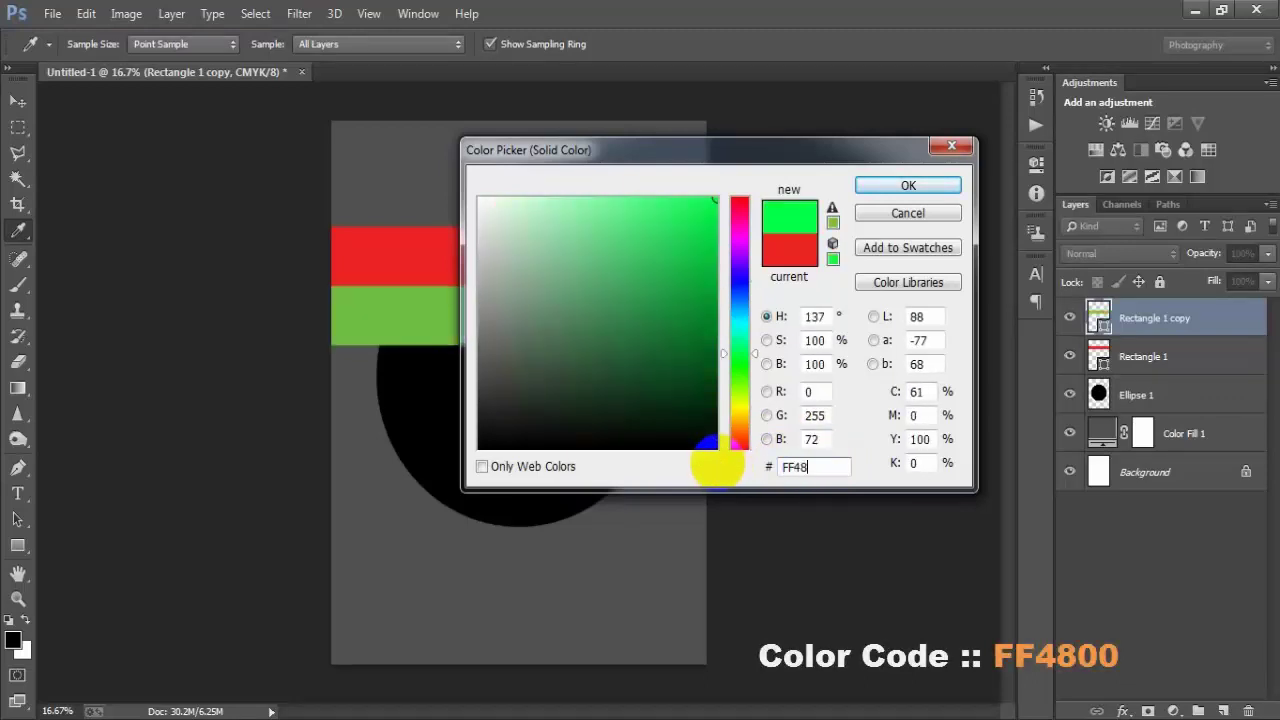
pyautogui.write('00')
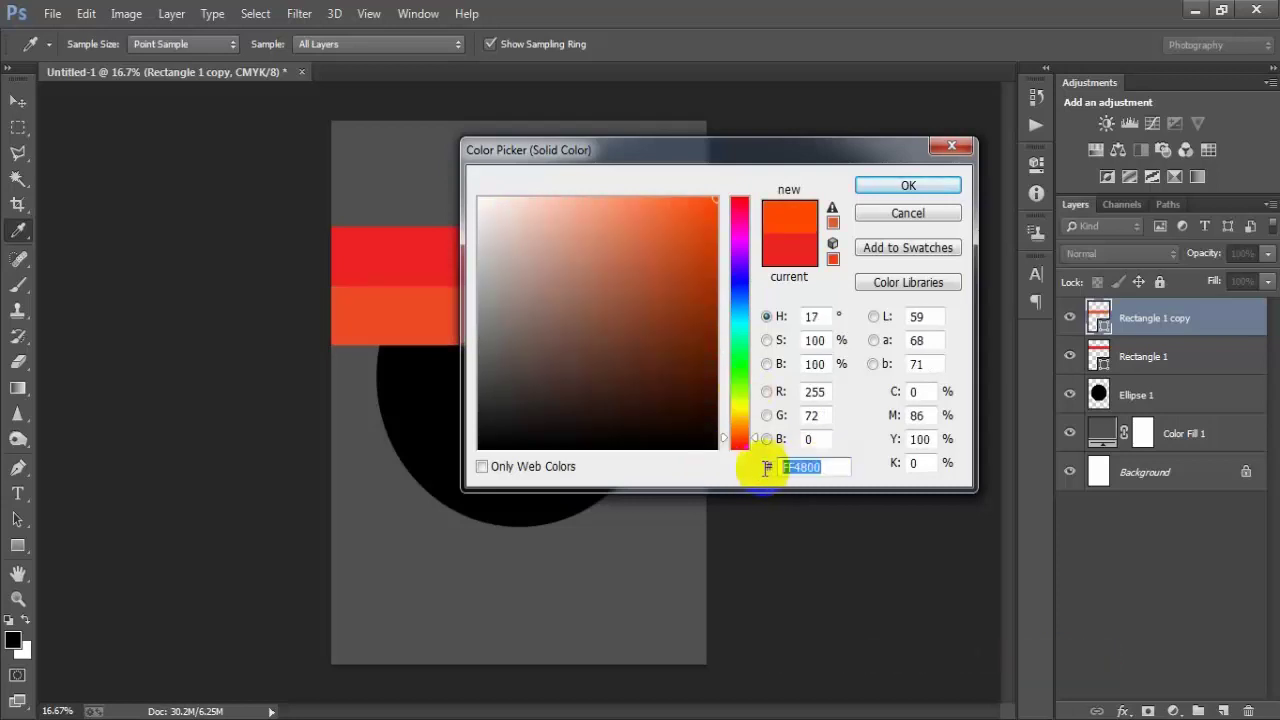
pyautogui.click(904, 184)
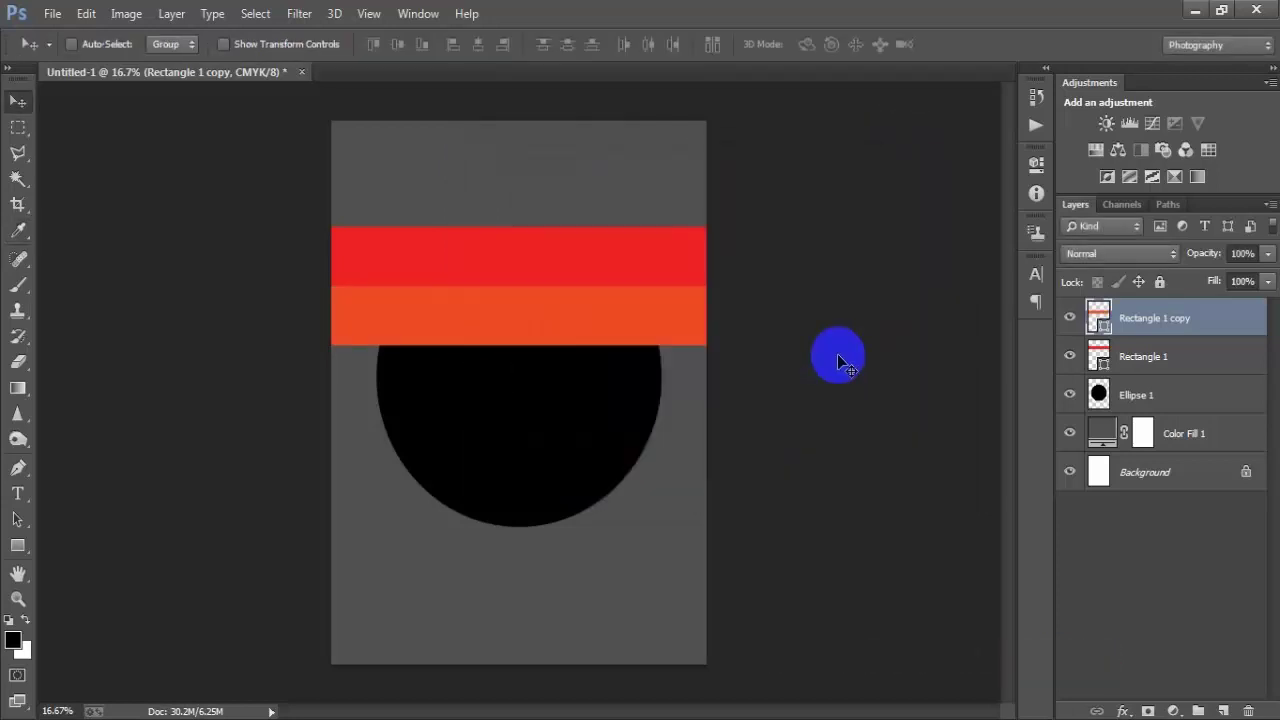
# Step: Duplicate that band, butt it directly below, and colour the copy FF7800
pyautogui.hotkey('ctrl', 'j')
pyautogui.hotkey('shift', 'Down')
pyautogui.hotkey('shift', 'Down')
pyautogui.hotkey('shift', 'Down')
pyautogui.hotkey('shift', 'Down')
pyautogui.hotkey('shift', 'Down')
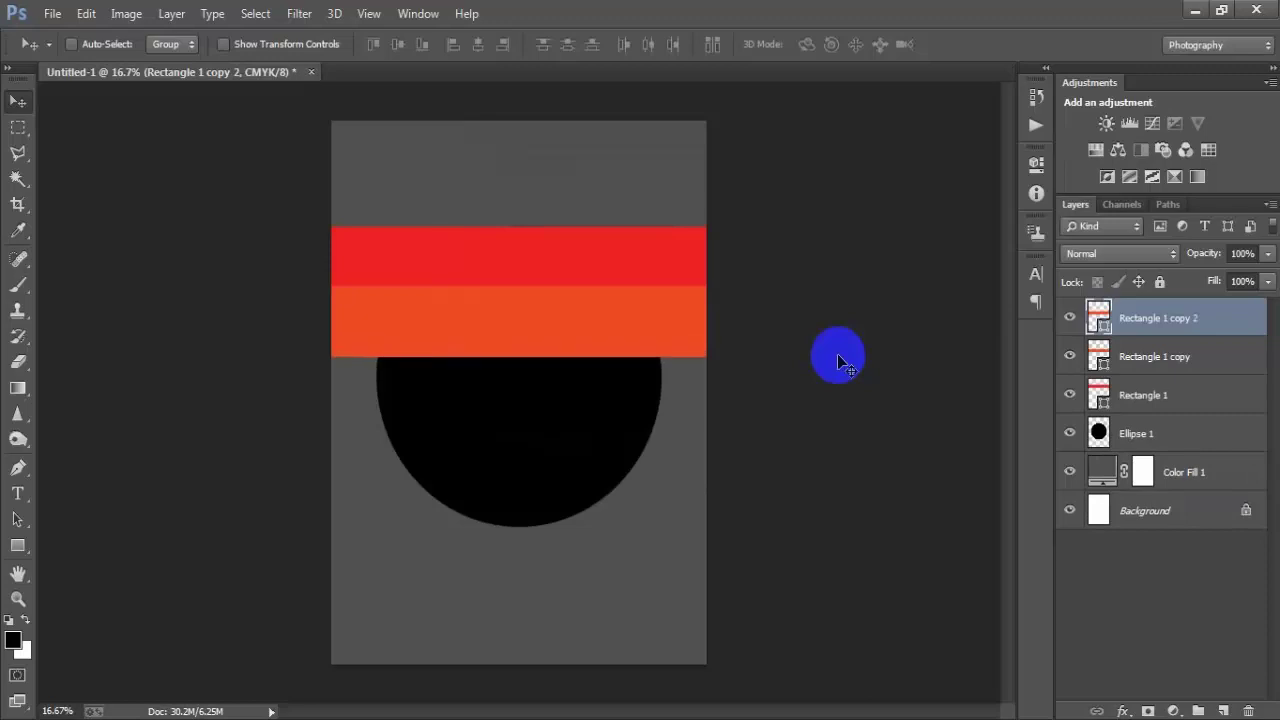
pyautogui.hotkey('shift', 'Down')
pyautogui.hotkey('shift', 'Down')
pyautogui.hotkey('shift', 'Down')
pyautogui.hotkey('shift', 'Down')
pyautogui.hotkey('shift', 'Down')
pyautogui.hotkey('shift', 'Down')
pyautogui.hotkey('shift', 'Down')
pyautogui.hotkey('shift', 'Down')
pyautogui.hotkey('shift', 'Down')
pyautogui.hotkey('shift', 'Down')
pyautogui.hotkey('shift', 'Down')
pyautogui.hotkey('shift', 'Down')
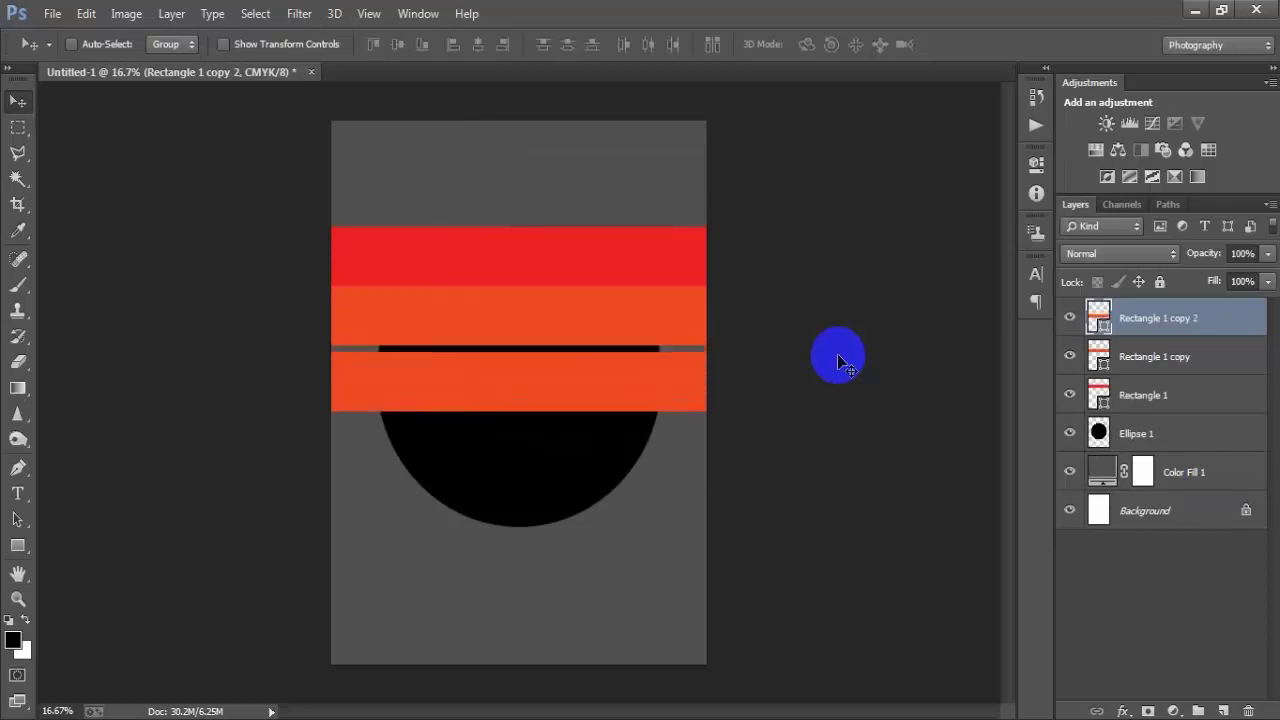
pyautogui.hotkey('shift', 'Up')
pyautogui.hotkey('shift', 'Up')
pyautogui.hotkey('shift', 'Up')
pyautogui.hotkey('shift', 'Up')
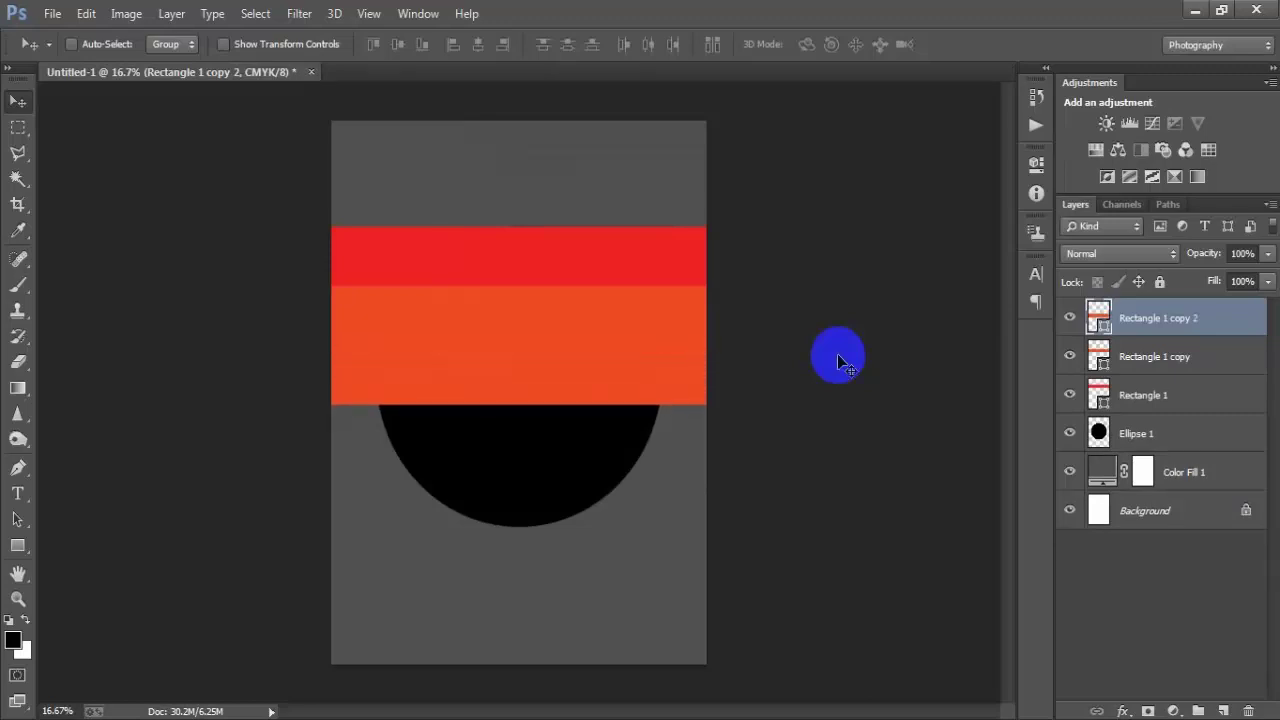
pyautogui.click(1070, 318)
pyautogui.click(1071, 319)
pyautogui.doubleClick(1098, 316)
pyautogui.moveTo(843, 467); pyautogui.dragTo(786, 467)
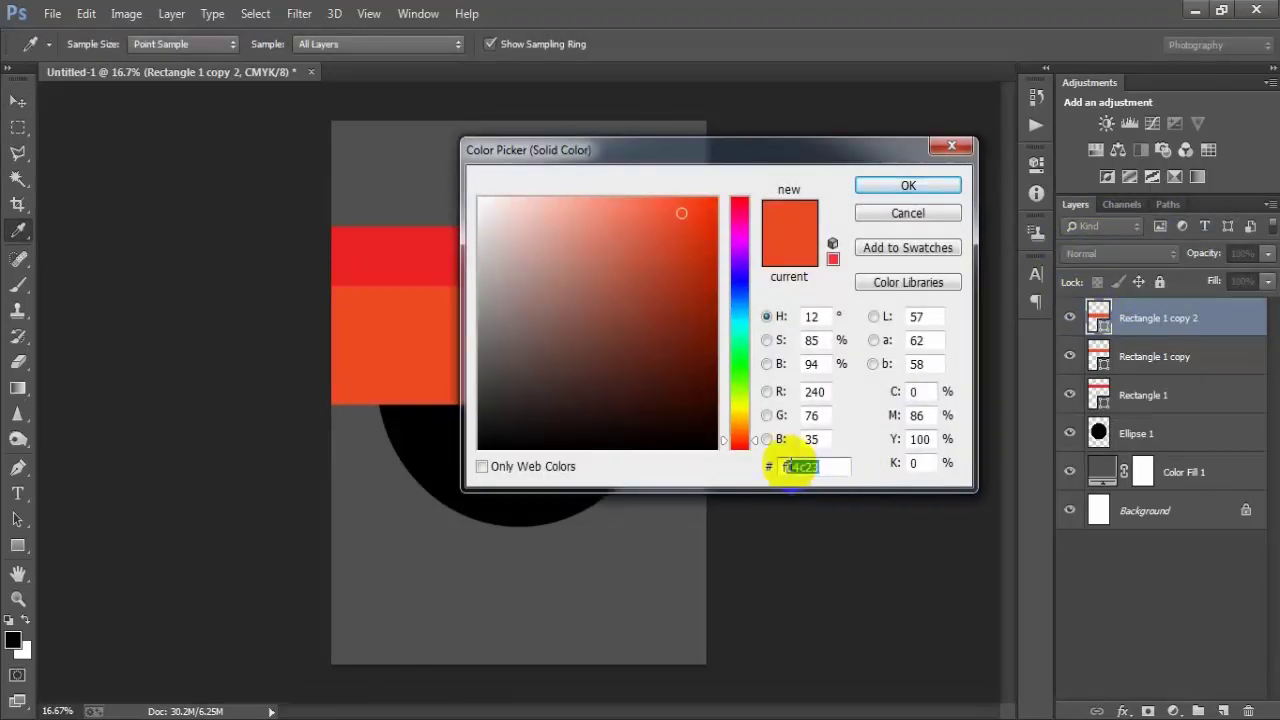
pyautogui.write('FF')
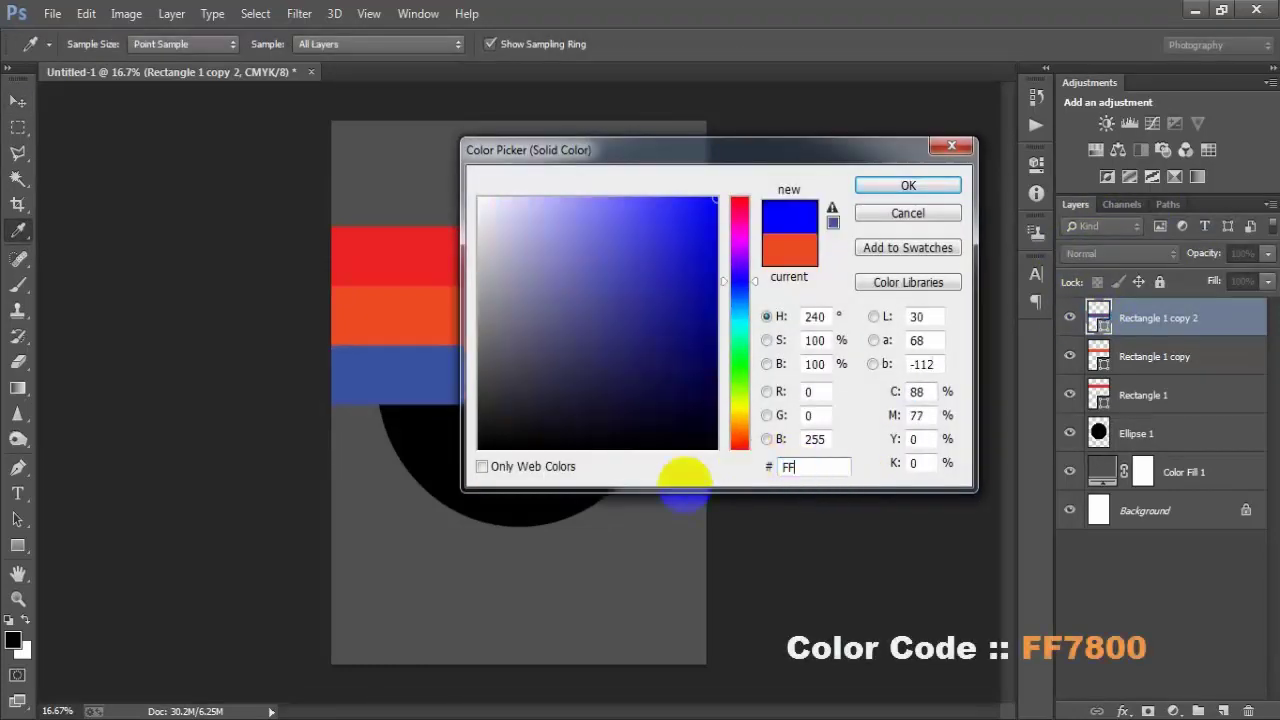
pyautogui.write('7800')
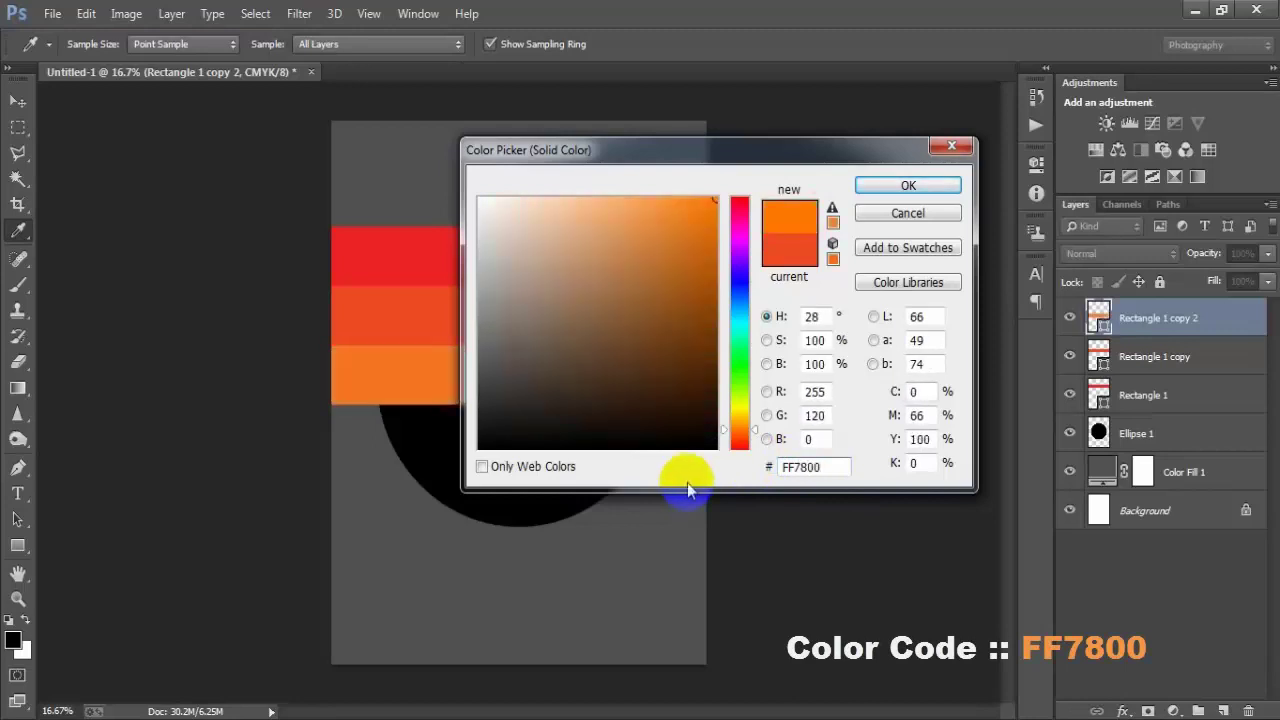
pyautogui.moveTo(843, 467); pyautogui.dragTo(785, 467)
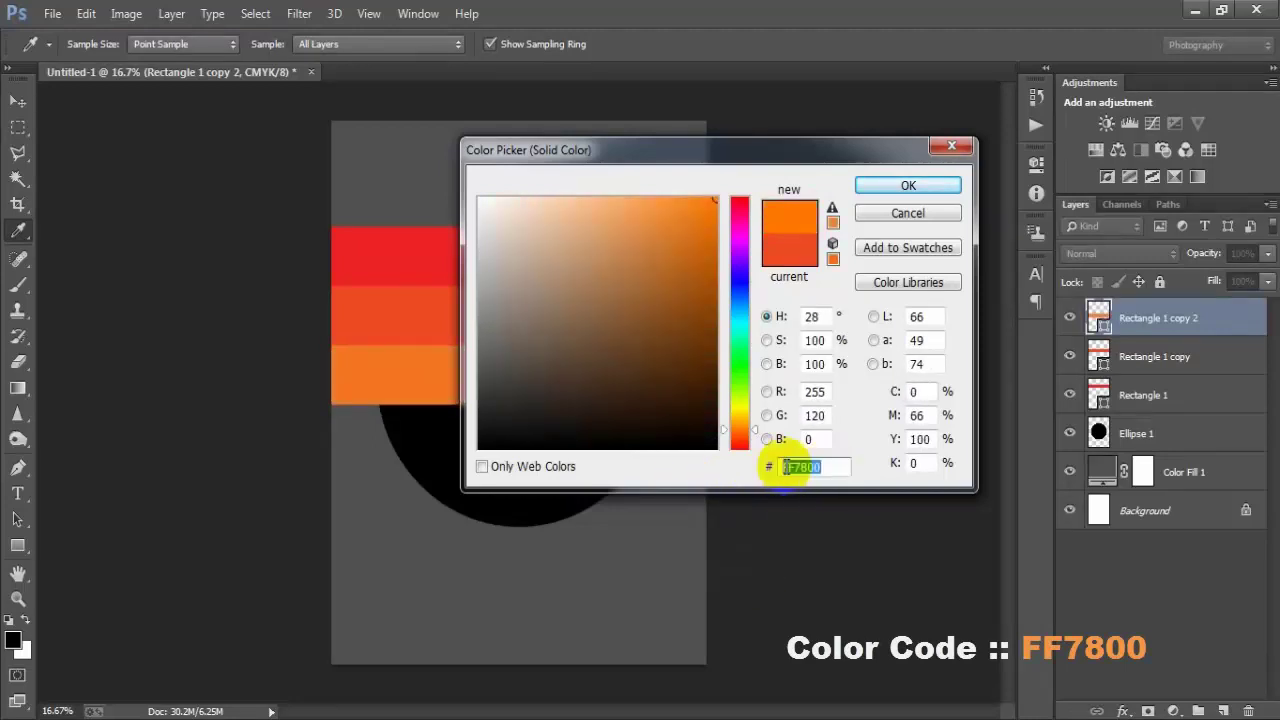
pyautogui.click(885, 186)
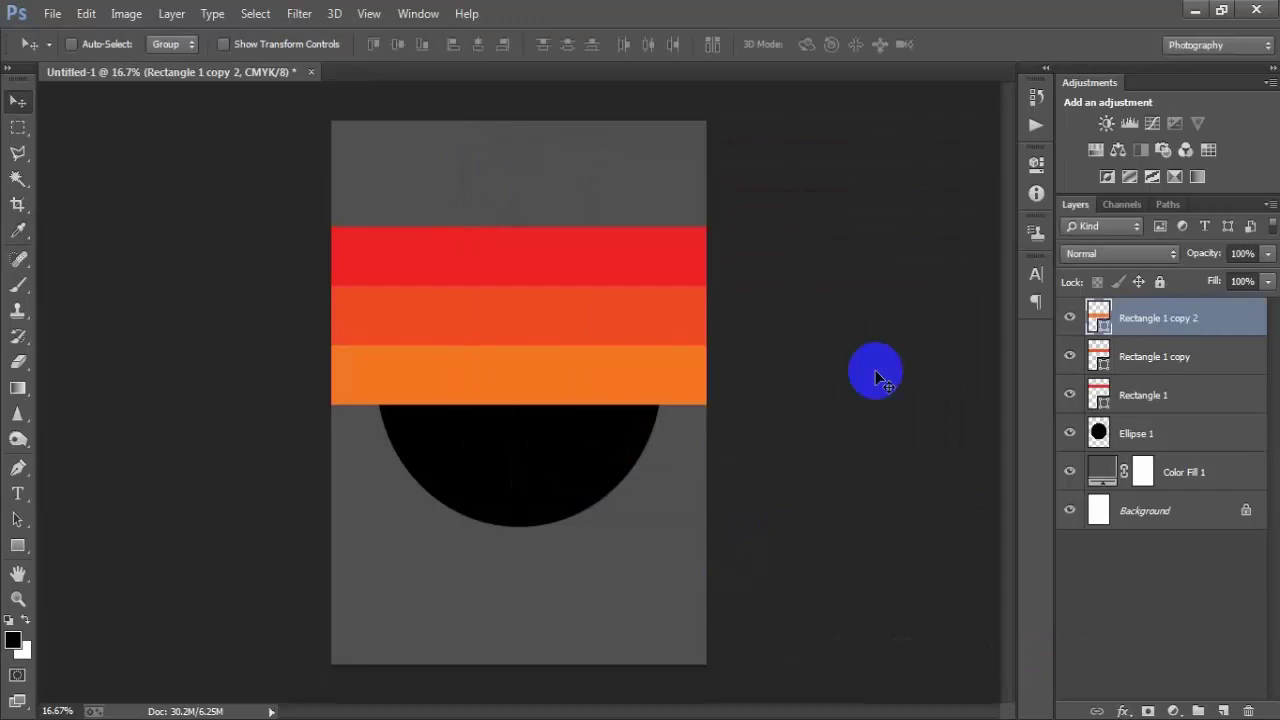
# Step: Add a fourth band below the orange one, coloured amber FF9F00
pyautogui.hotkey('ctrl', 'j')
pyautogui.hotkey('shift', 'Down')
pyautogui.hotkey('shift', 'Down')
pyautogui.hotkey('shift', 'Down')
pyautogui.hotkey('shift', 'Down')
pyautogui.hotkey('shift', 'Down')
pyautogui.hotkey('shift', 'Down')
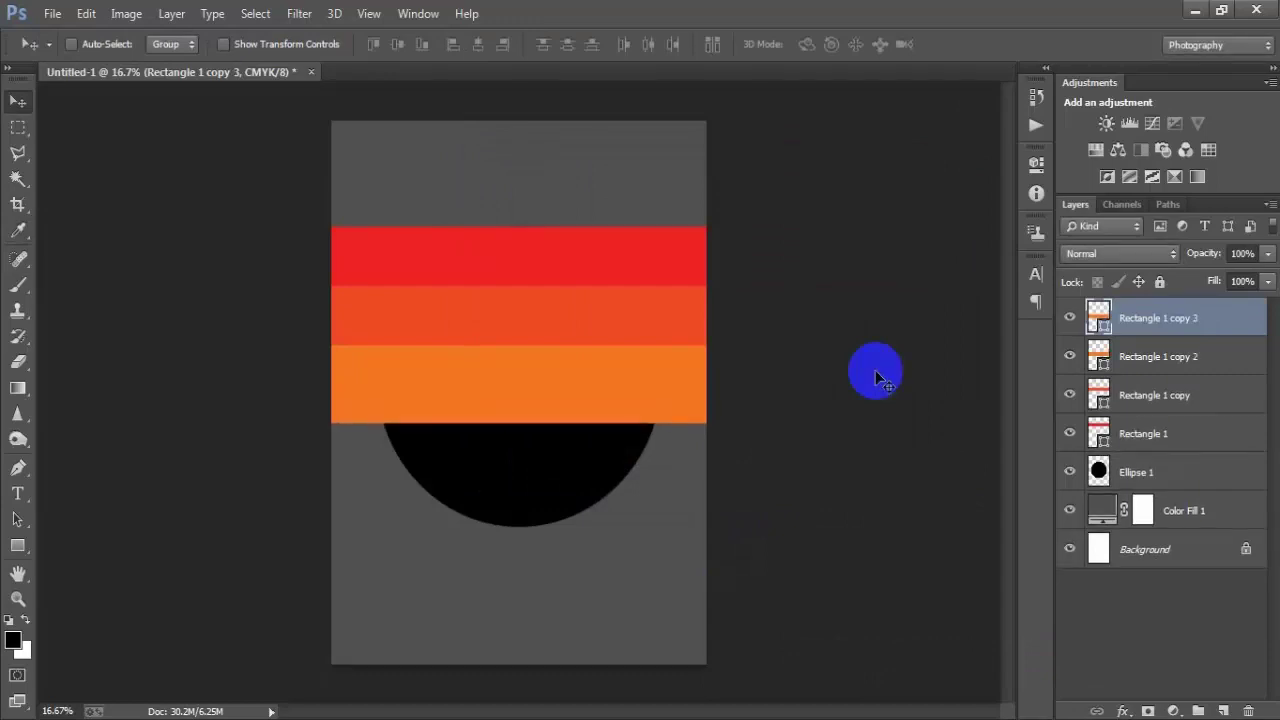
pyautogui.hotkey('shift', 'Down')
pyautogui.hotkey('shift', 'Down')
pyautogui.hotkey('shift', 'Down')
pyautogui.hotkey('shift', 'Down')
pyautogui.hotkey('shift', 'Down')
pyautogui.hotkey('shift', 'Down')
pyautogui.hotkey('shift', 'Down')
pyautogui.hotkey('shift', 'Down')
pyautogui.hotkey('shift', 'Down')
pyautogui.hotkey('shift', 'Down')
pyautogui.hotkey('shift', 'Down')
pyautogui.hotkey('shift', 'Down')
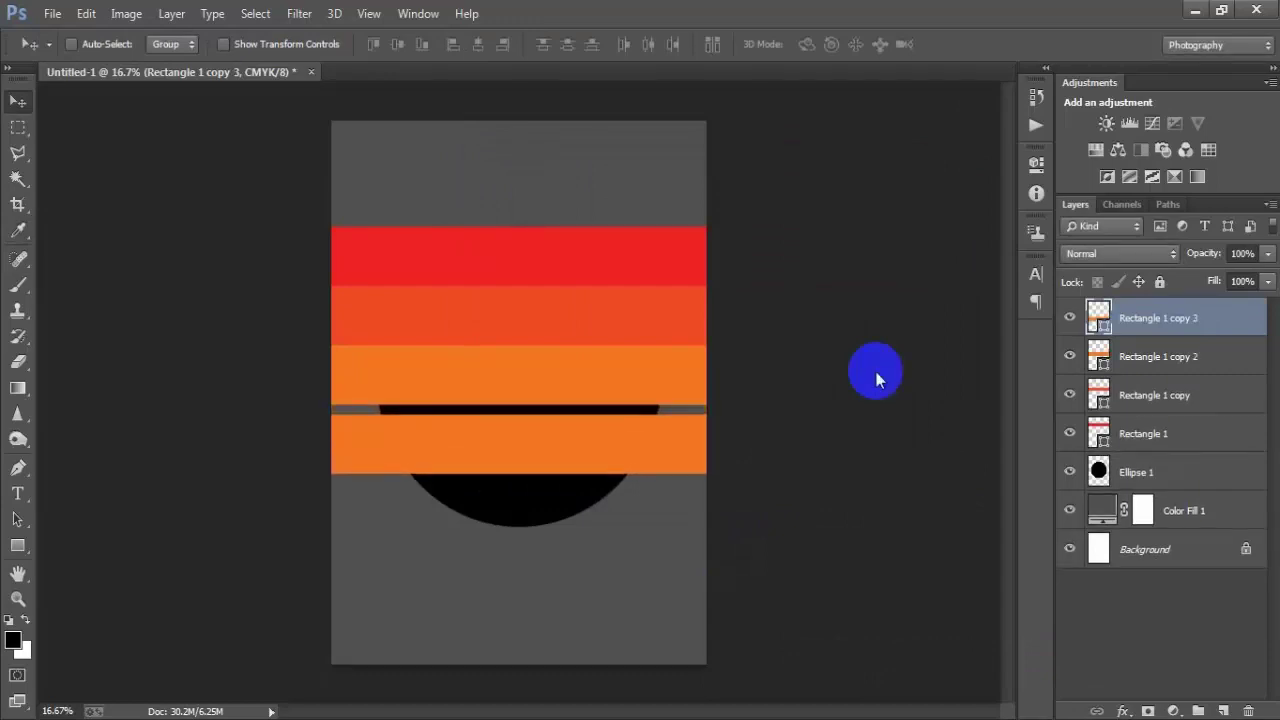
pyautogui.hotkey('shift', 'Up')
pyautogui.hotkey('shift', 'Up')
pyautogui.hotkey('shift', 'Up')
pyautogui.hotkey('shift', 'Up')
pyautogui.hotkey('shift', 'Up')
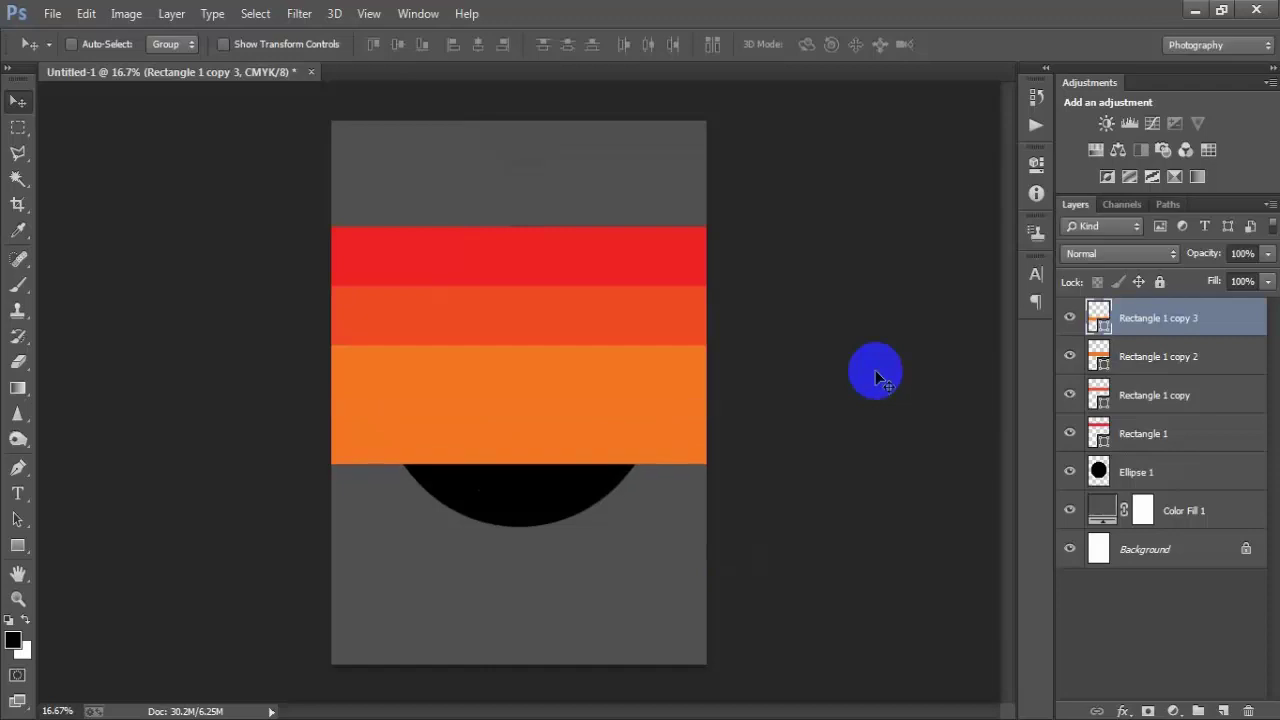
pyautogui.click(1069, 317)
pyautogui.click(1069, 317)
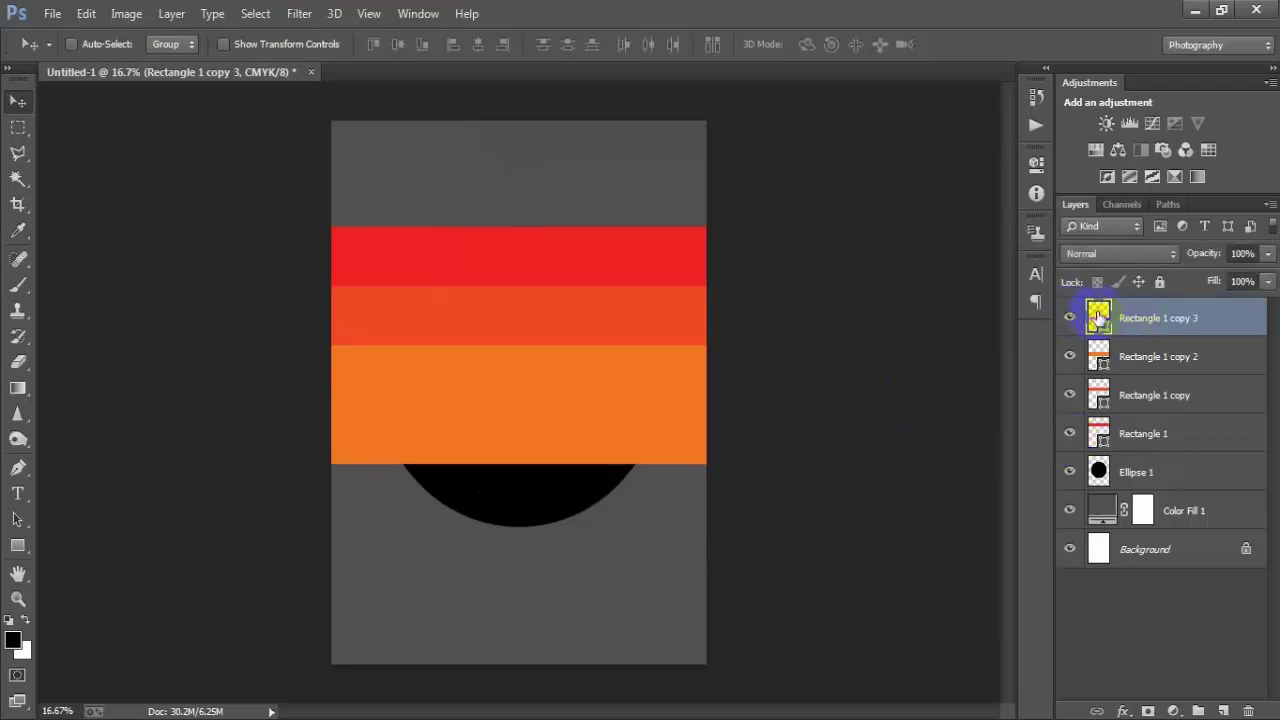
pyautogui.doubleClick(1098, 316)
pyautogui.moveTo(846, 466); pyautogui.dragTo(766, 466)
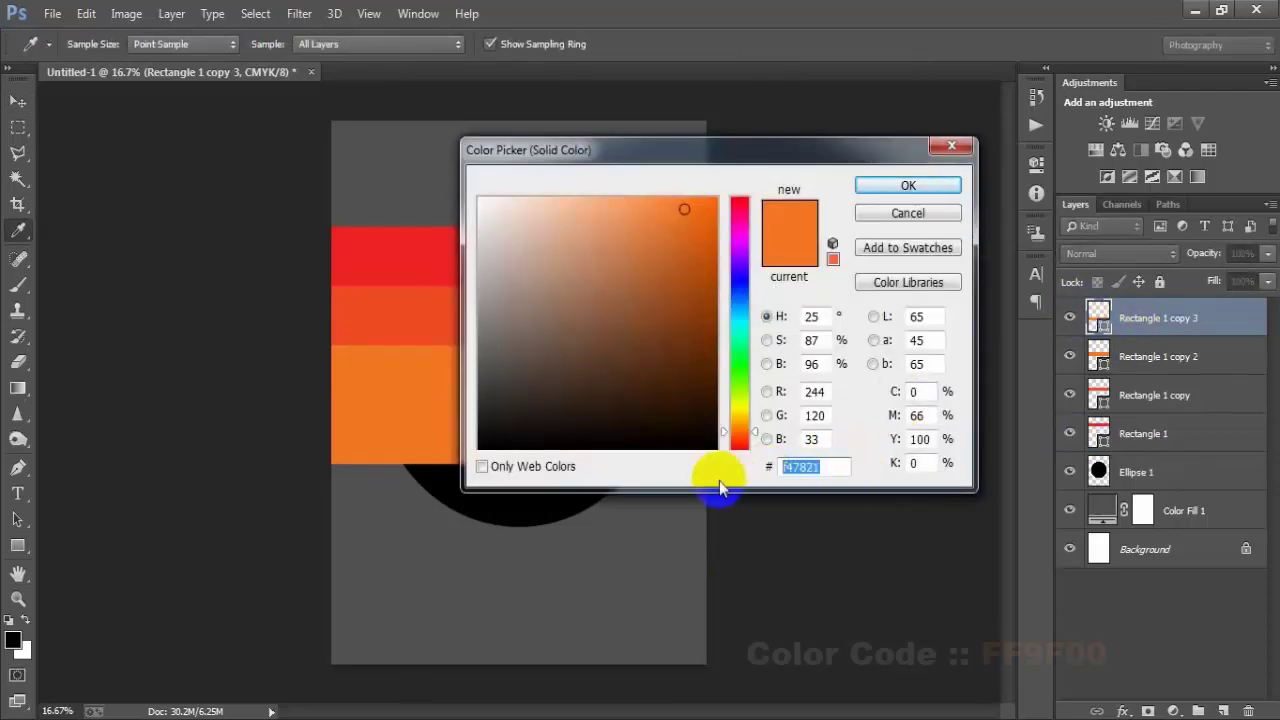
pyautogui.write('FF9')
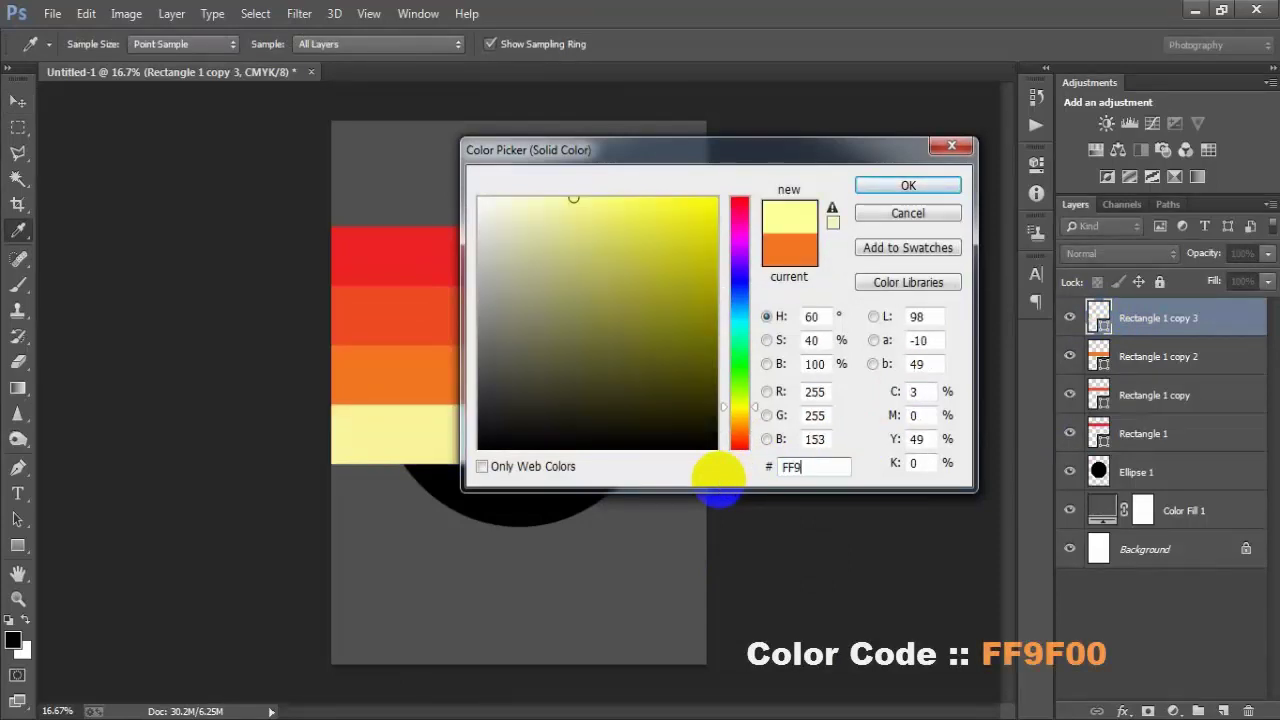
pyautogui.write('F00')
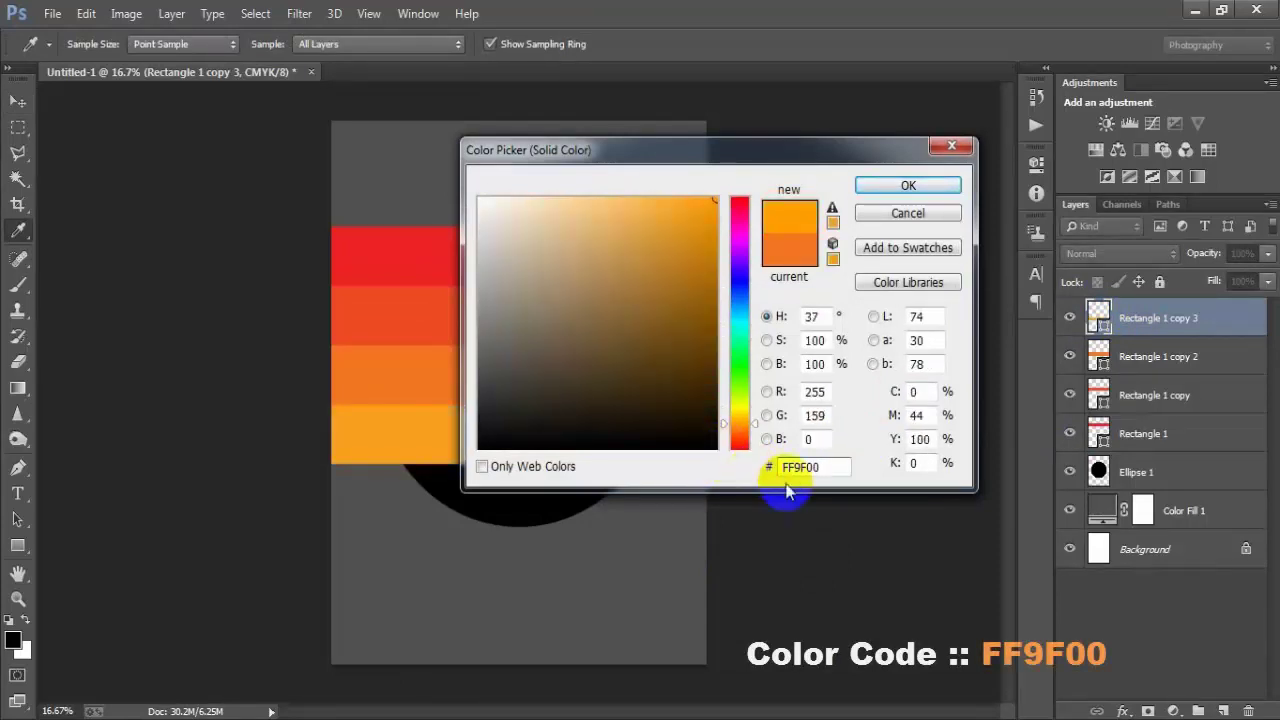
pyautogui.moveTo(816, 467); pyautogui.dragTo(772, 467)
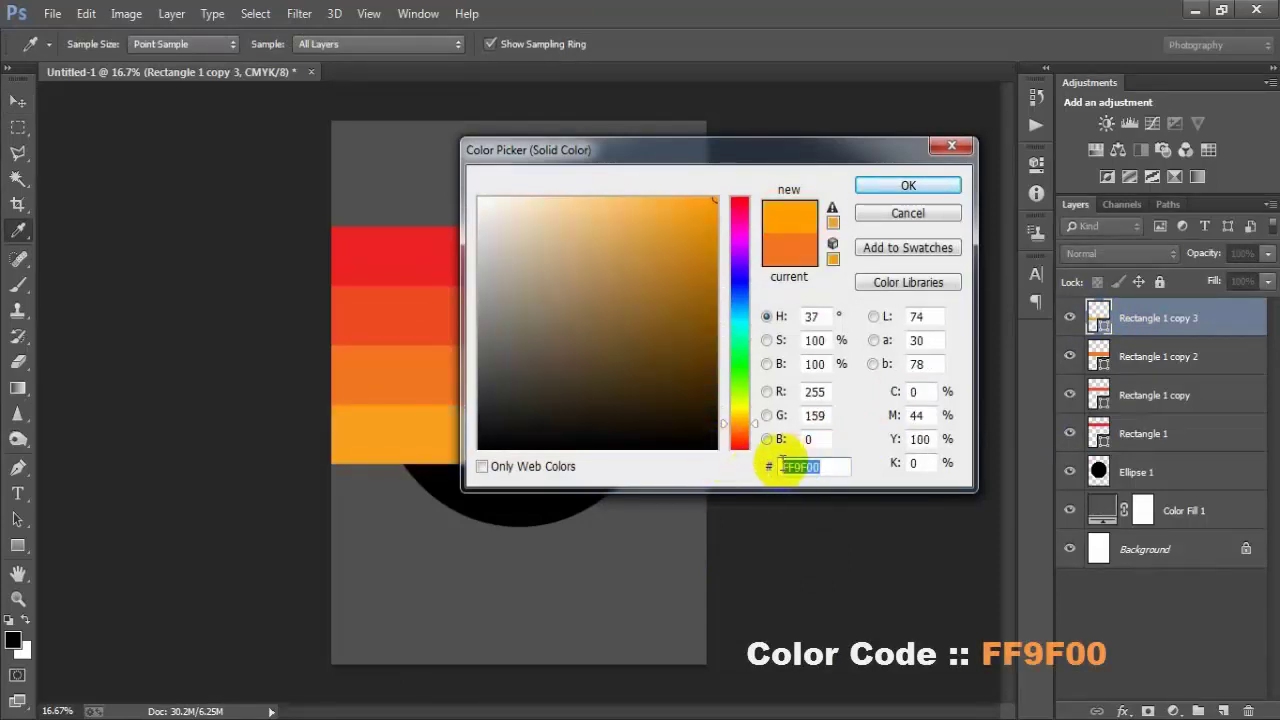
pyautogui.click(925, 186)
# Step: Add a fifth band directly below, coloured light orange FFB438
pyautogui.hotkey('ctrl', 'j')
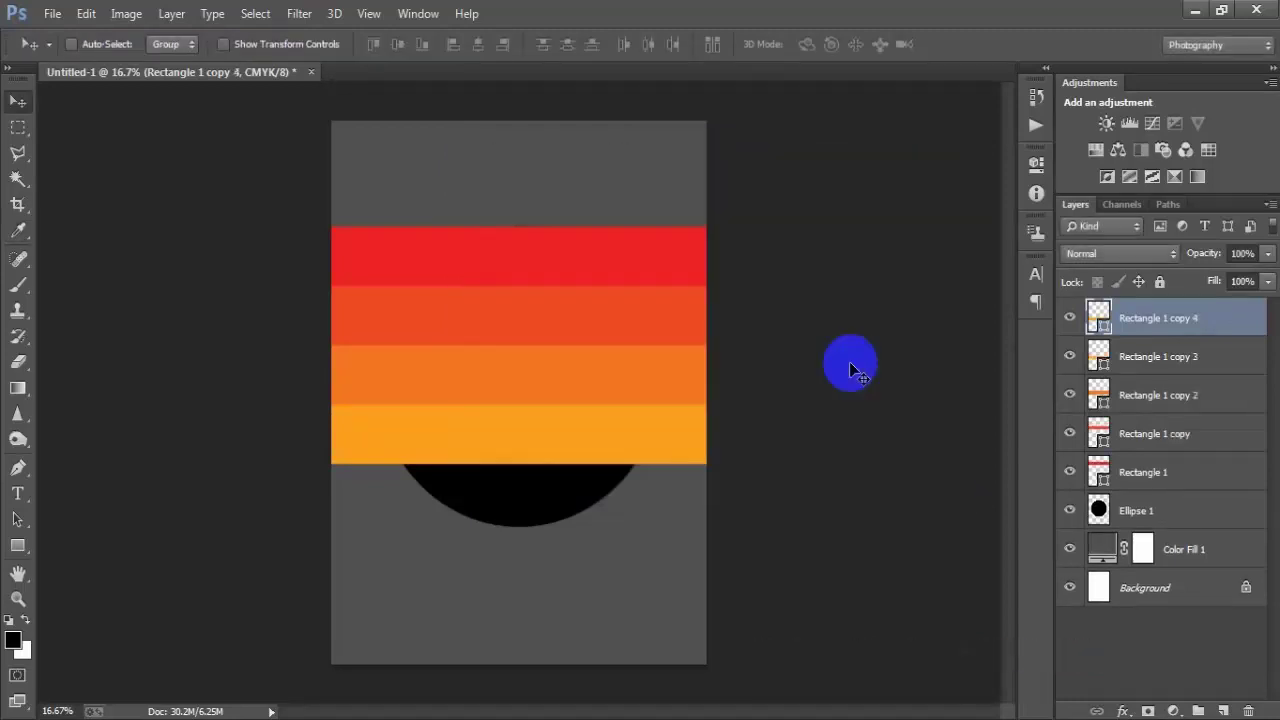
pyautogui.hotkey('shift', 'Down')
pyautogui.hotkey('shift', 'Down')
pyautogui.hotkey('shift', 'Down')
pyautogui.hotkey('shift', 'Down')
pyautogui.hotkey('shift', 'Down')
pyautogui.hotkey('shift', 'Down')
pyautogui.hotkey('shift', 'Down')
pyautogui.hotkey('shift', 'Down')
pyautogui.hotkey('shift', 'Down')
pyautogui.hotkey('shift', 'Down')
pyautogui.hotkey('shift', 'Down')
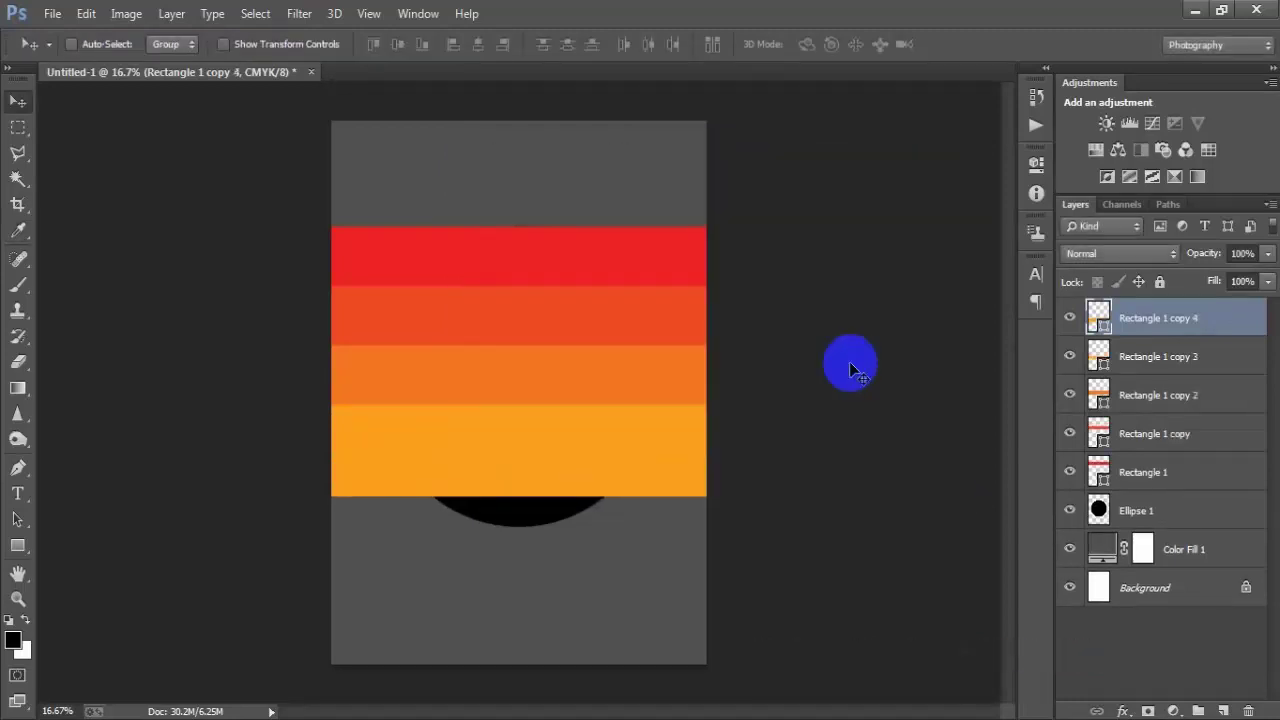
pyautogui.hotkey('shift', 'Down')
pyautogui.hotkey('shift', 'Down')
pyautogui.hotkey('shift', 'Down')
pyautogui.hotkey('shift', 'Down')
pyautogui.hotkey('shift', 'Down')
pyautogui.hotkey('shift', 'Down')
pyautogui.hotkey('shift', 'Down')
pyautogui.hotkey('shift', 'Down')
pyautogui.hotkey('shift', 'Down')
pyautogui.hotkey('shift', 'Up')
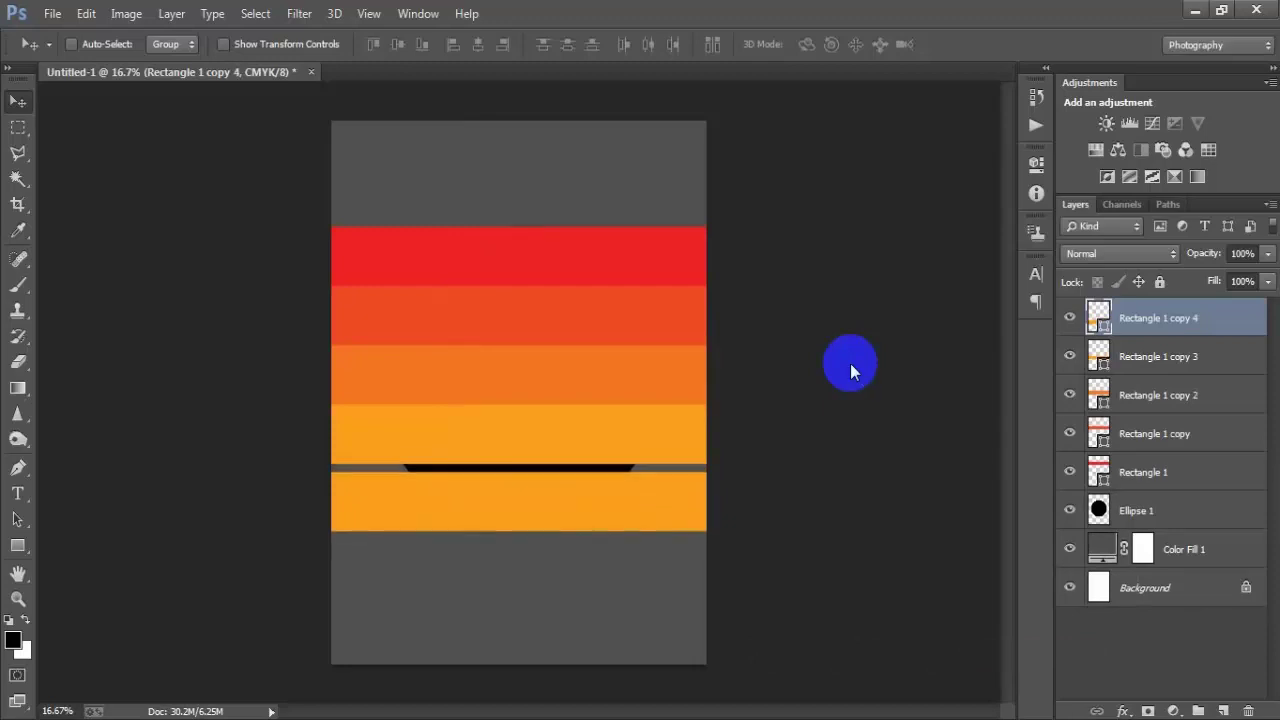
pyautogui.hotkey('shift', 'Up')
pyautogui.hotkey('shift', 'Up')
pyautogui.hotkey('shift', 'Up')
pyautogui.hotkey('shift', 'Up')
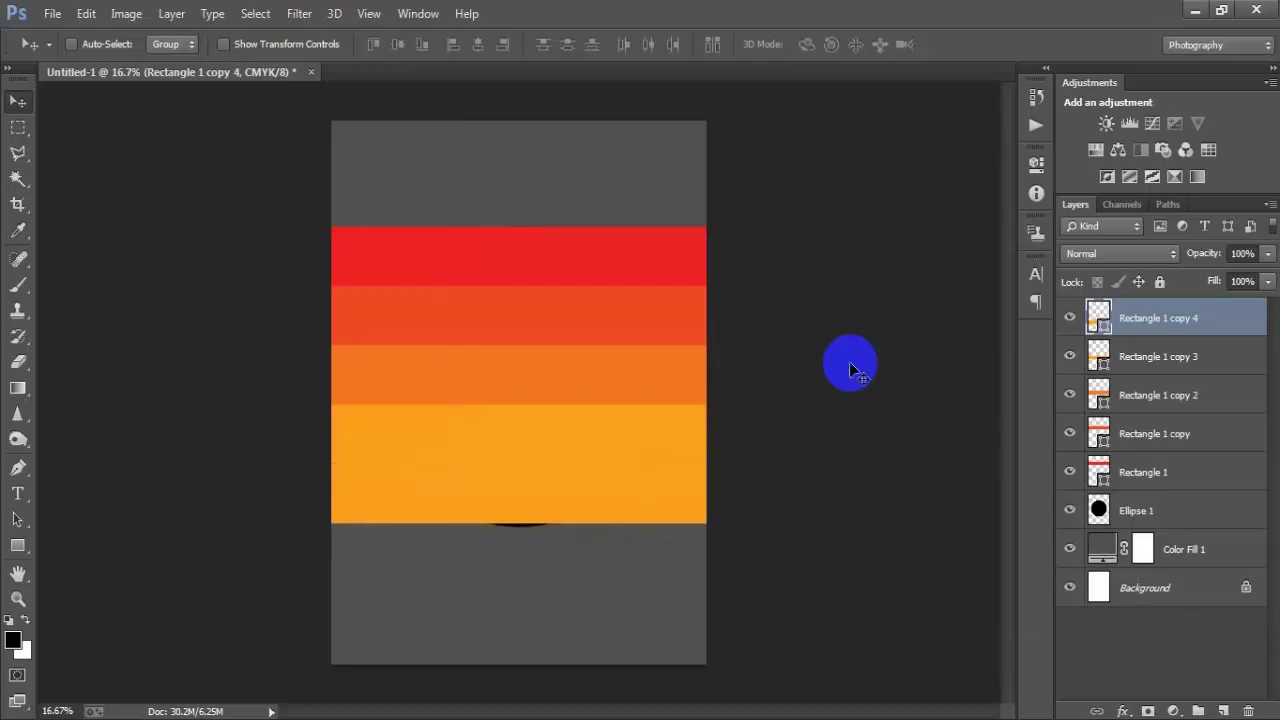
pyautogui.doubleClick(1098, 316)
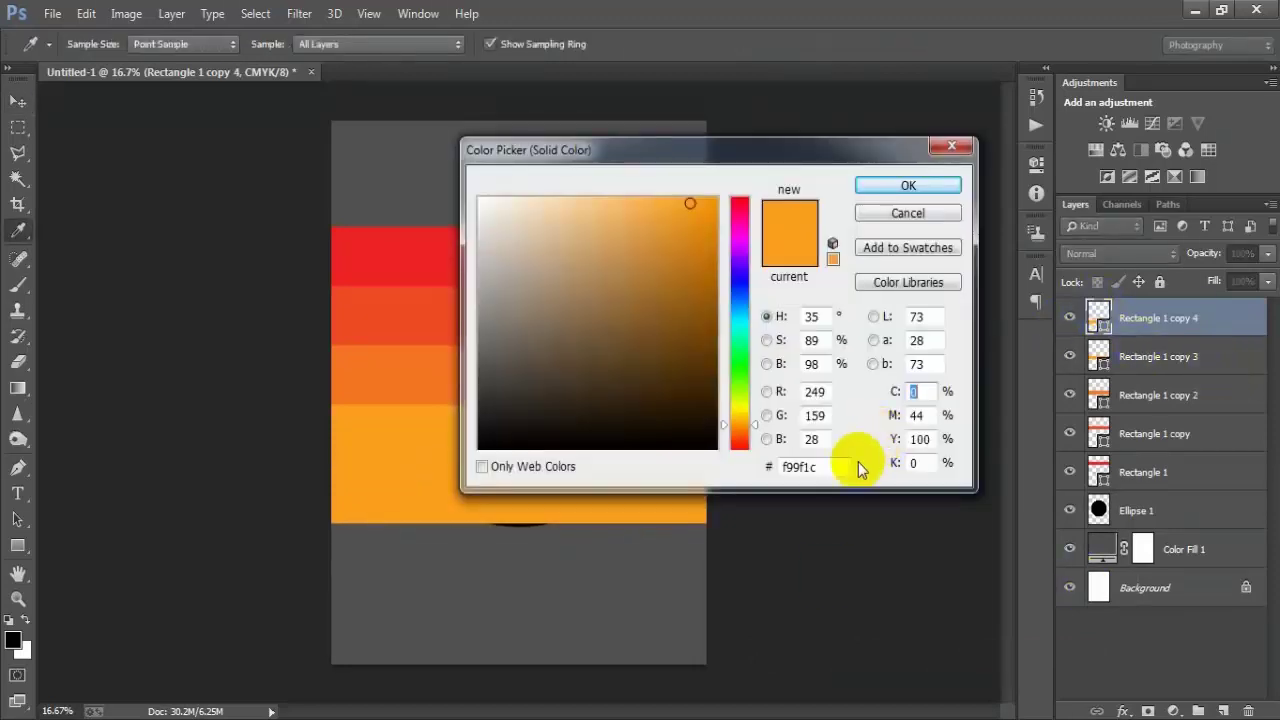
pyautogui.moveTo(845, 467); pyautogui.dragTo(785, 467)
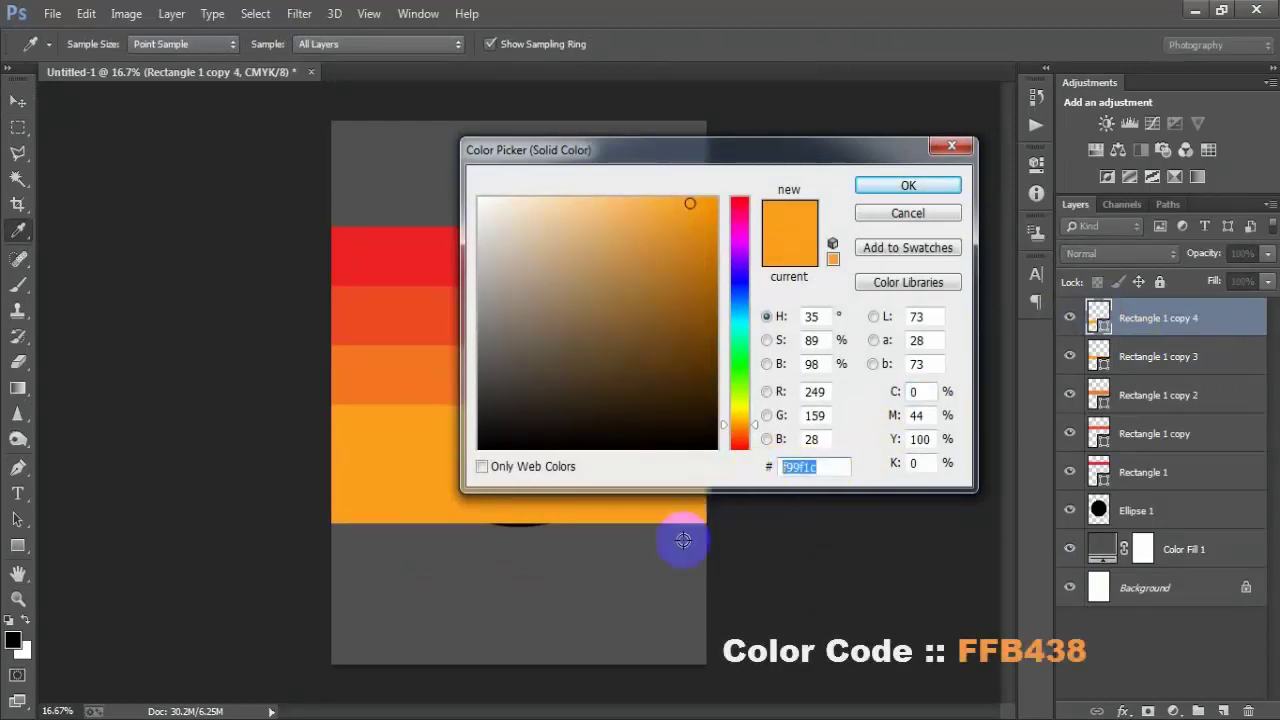
pyautogui.write('FFB')
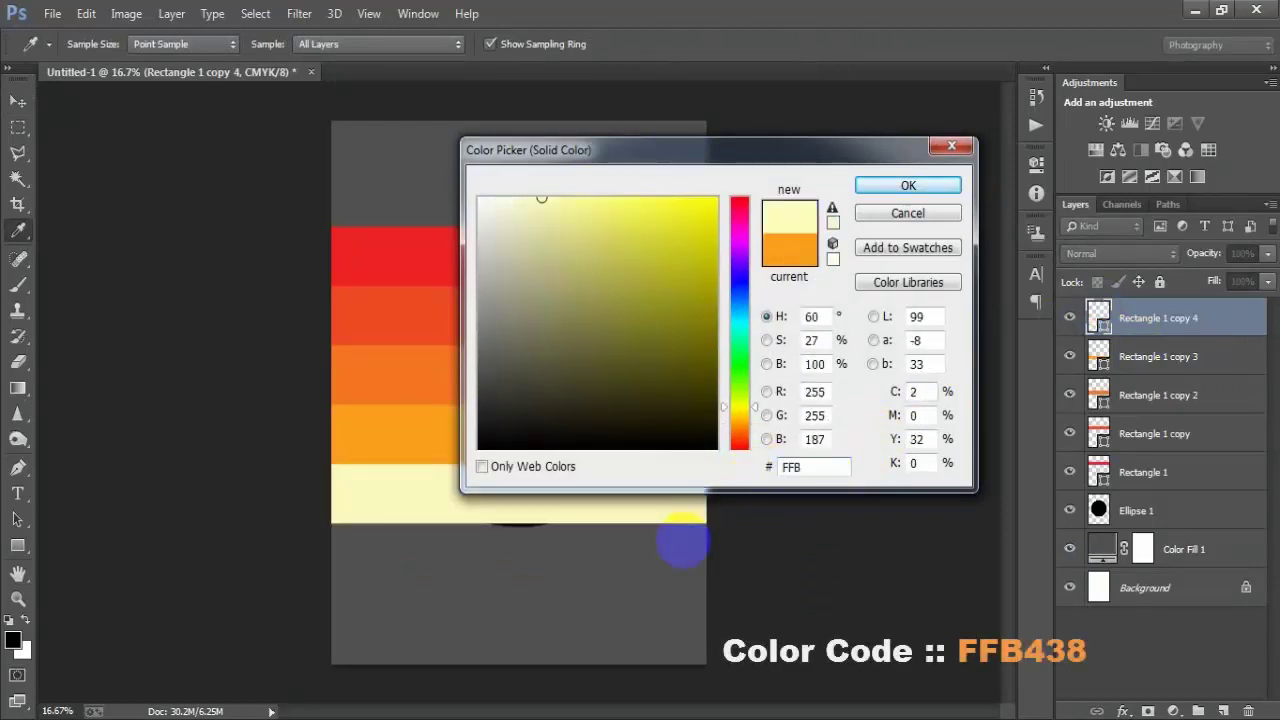
pyautogui.write('43')
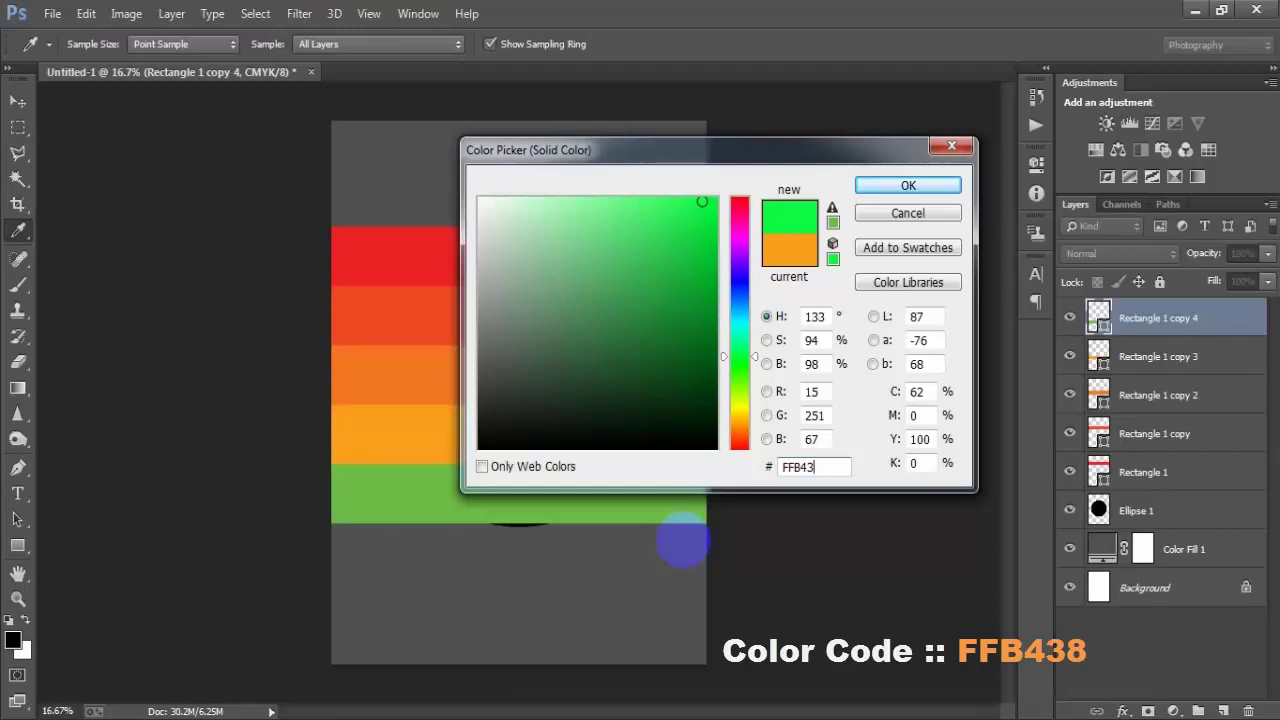
pyautogui.write('8')
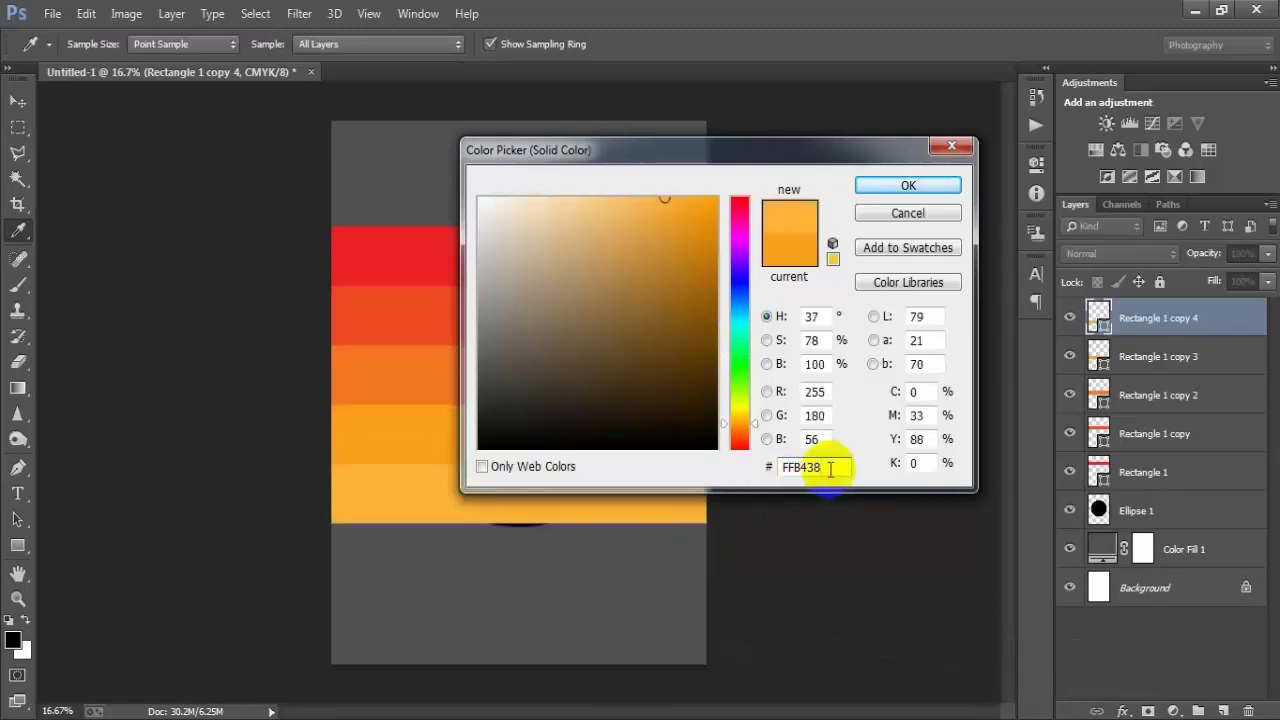
pyautogui.moveTo(823, 466); pyautogui.dragTo(766, 506)
pyautogui.click(910, 187)
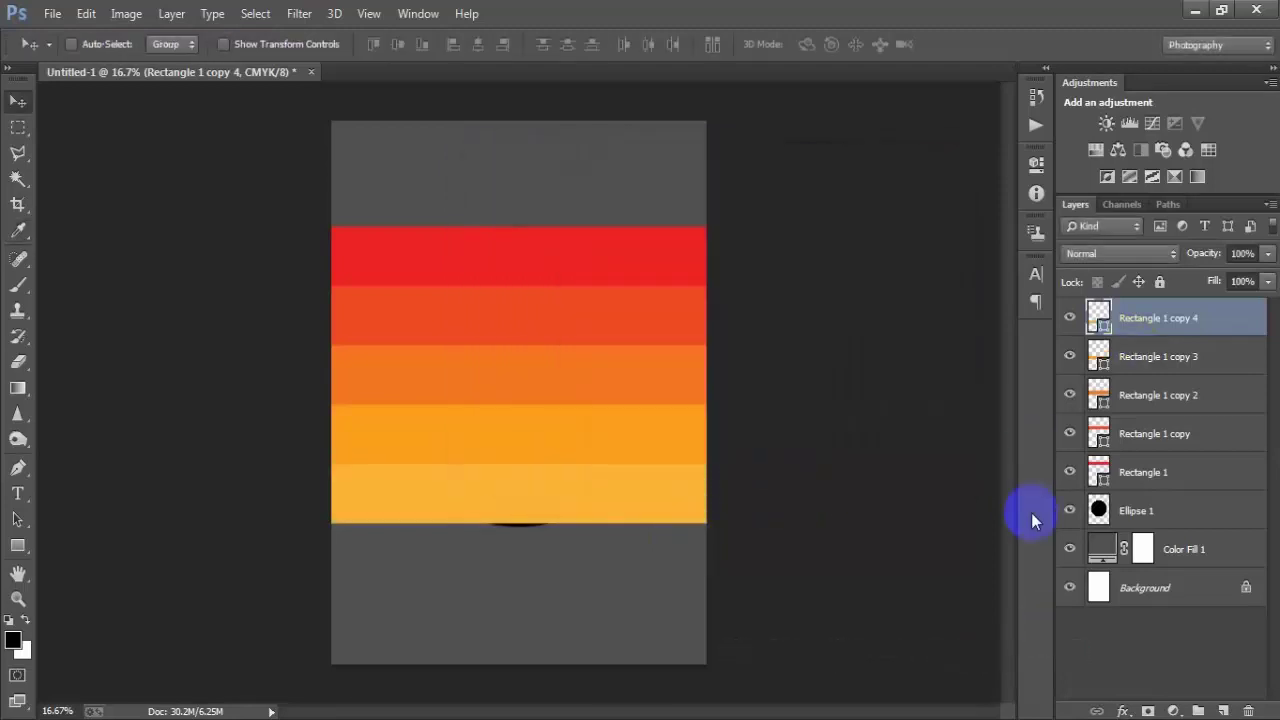
# Step: Scale the five stripe layers together to about 84% and move them up
pyautogui.keyDown('shift'); pyautogui.click(1140, 478); pyautogui.keyUp('shift')
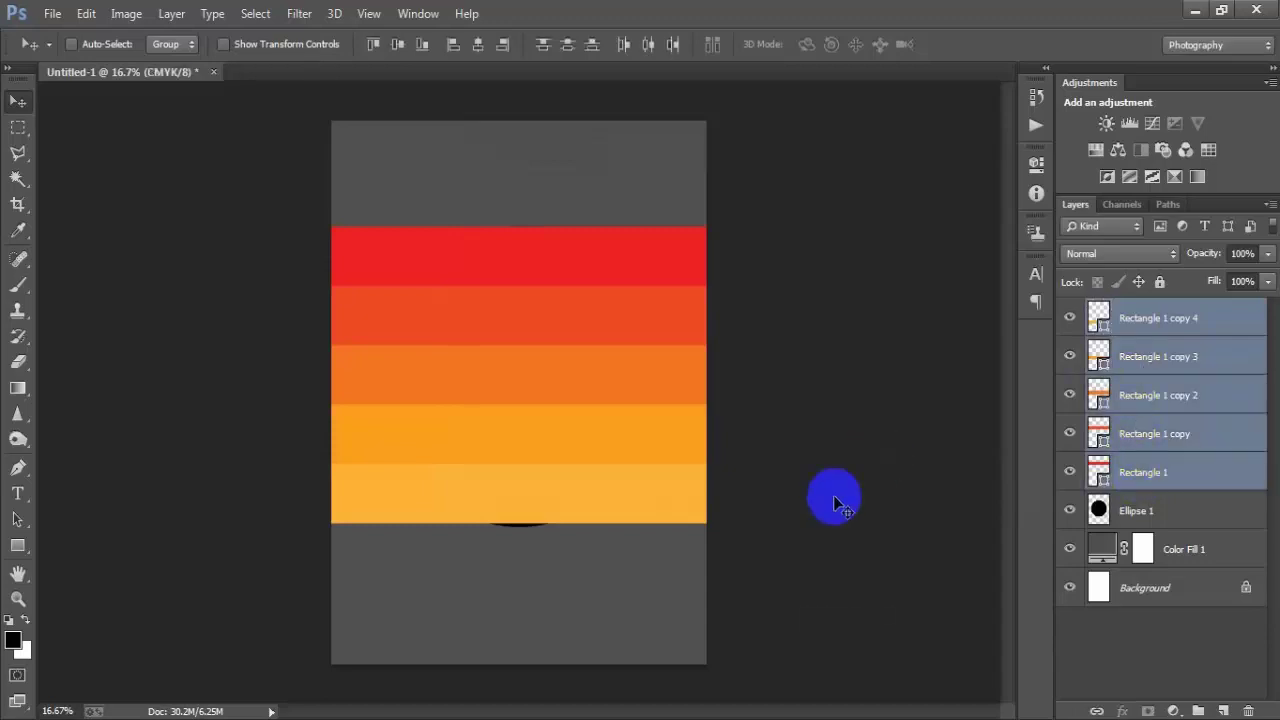
pyautogui.hotkey('ctrl', 't')
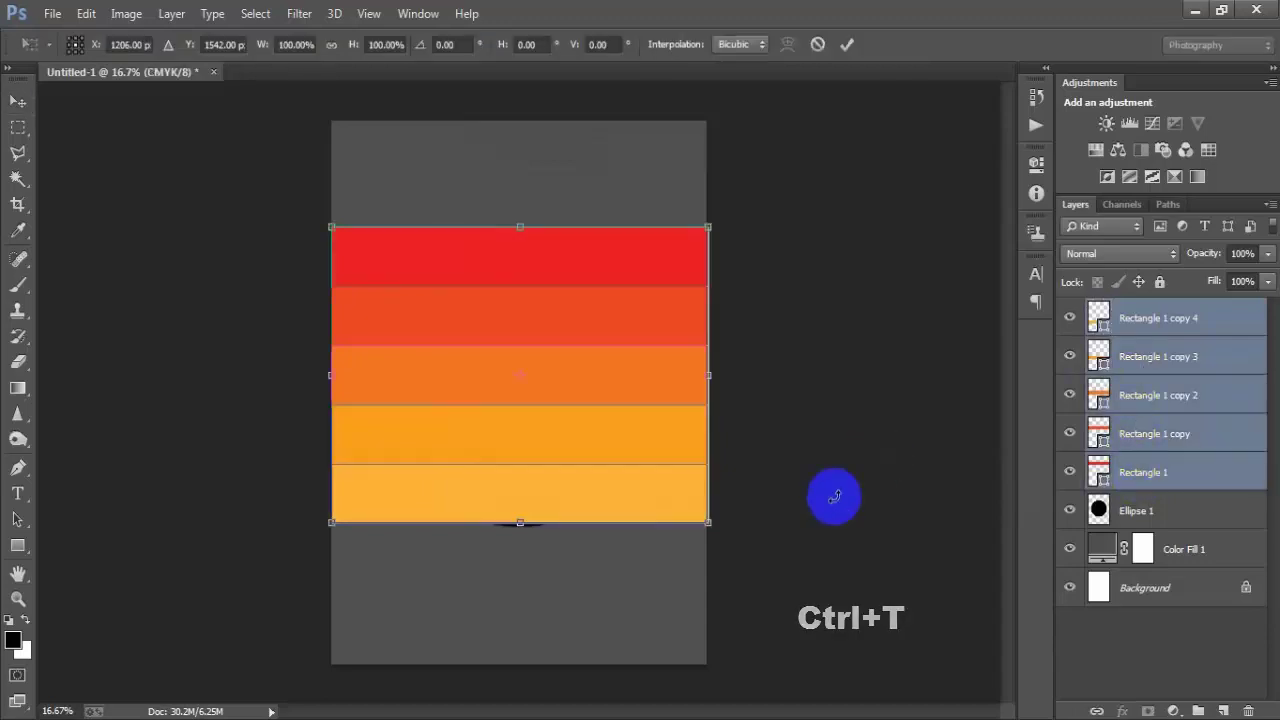
pyautogui.moveTo(708, 521)
pyautogui.mouseDown()
pyautogui.moveTo(677, 490)
pyautogui.moveTo(686, 473)
pyautogui.mouseUp()
pyautogui.moveTo(608, 473); pyautogui.dragTo(607, 449)
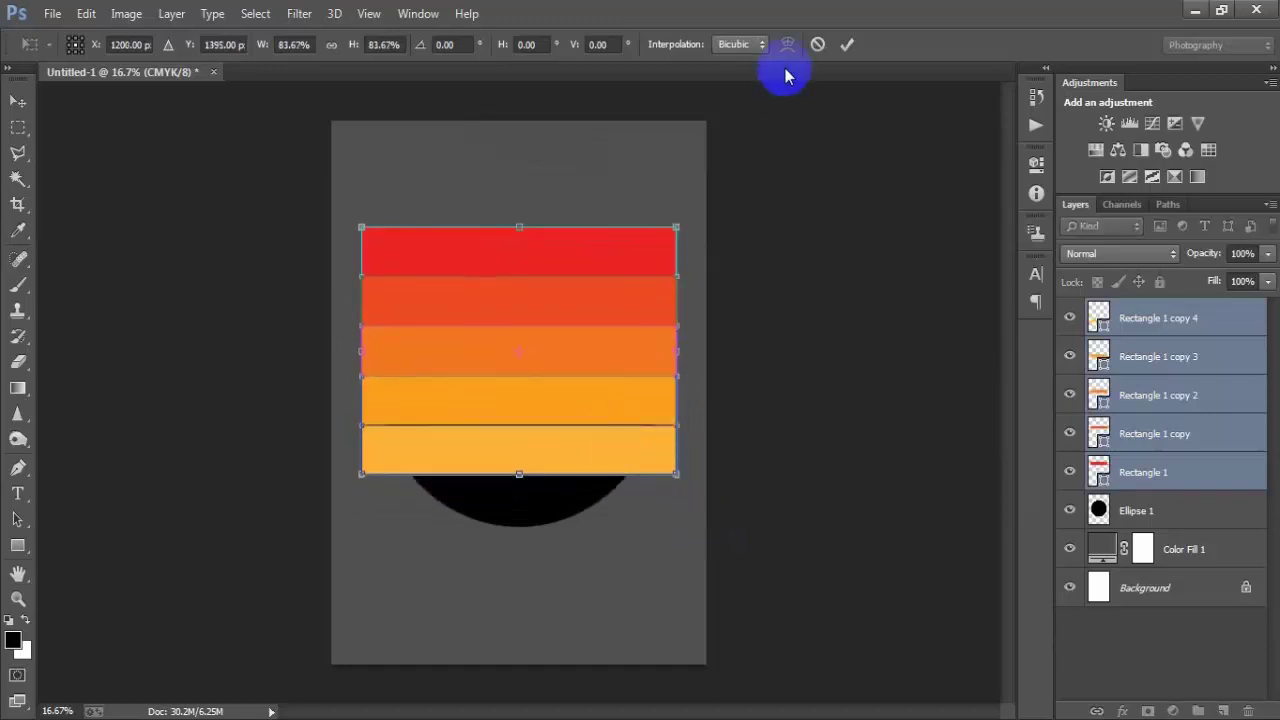
pyautogui.click(845, 46)
# Step: Rasterize the five stripe layers and toggle their visibility to check them
pyautogui.click(1185, 318)
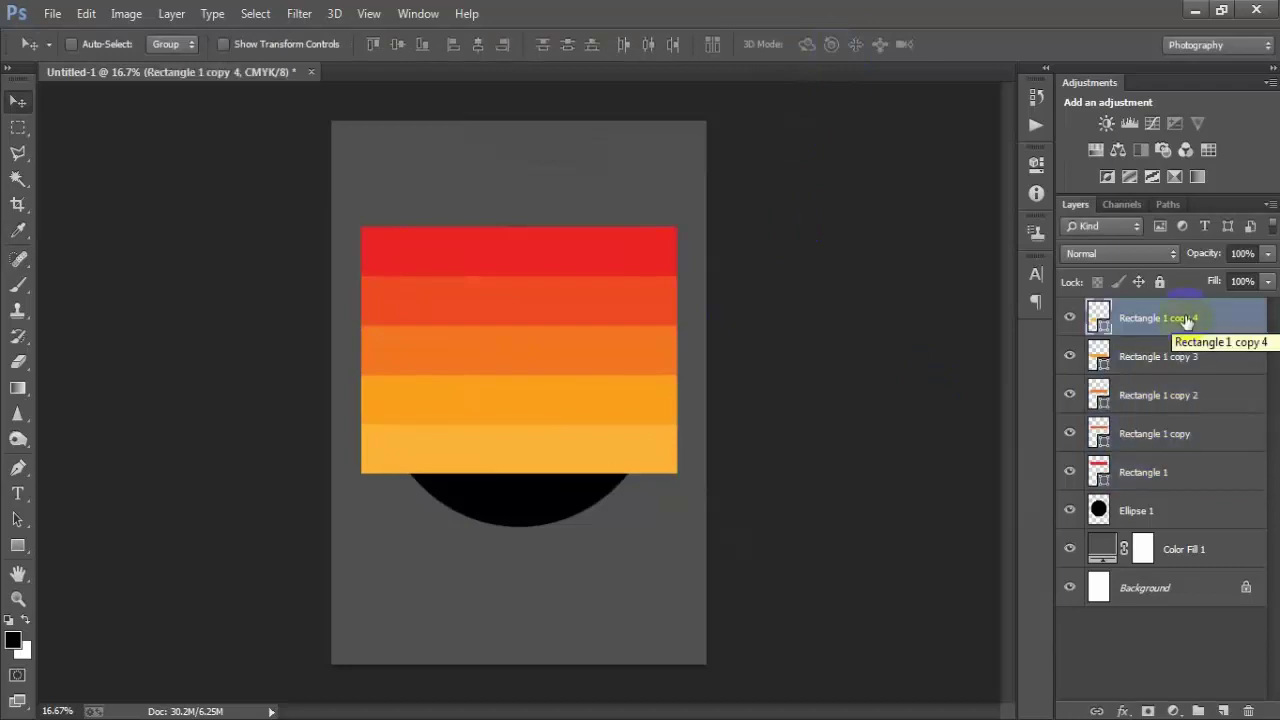
pyautogui.keyDown('shift'); pyautogui.click(1150, 472); pyautogui.keyUp('shift')
pyautogui.rightClick(1182, 395)
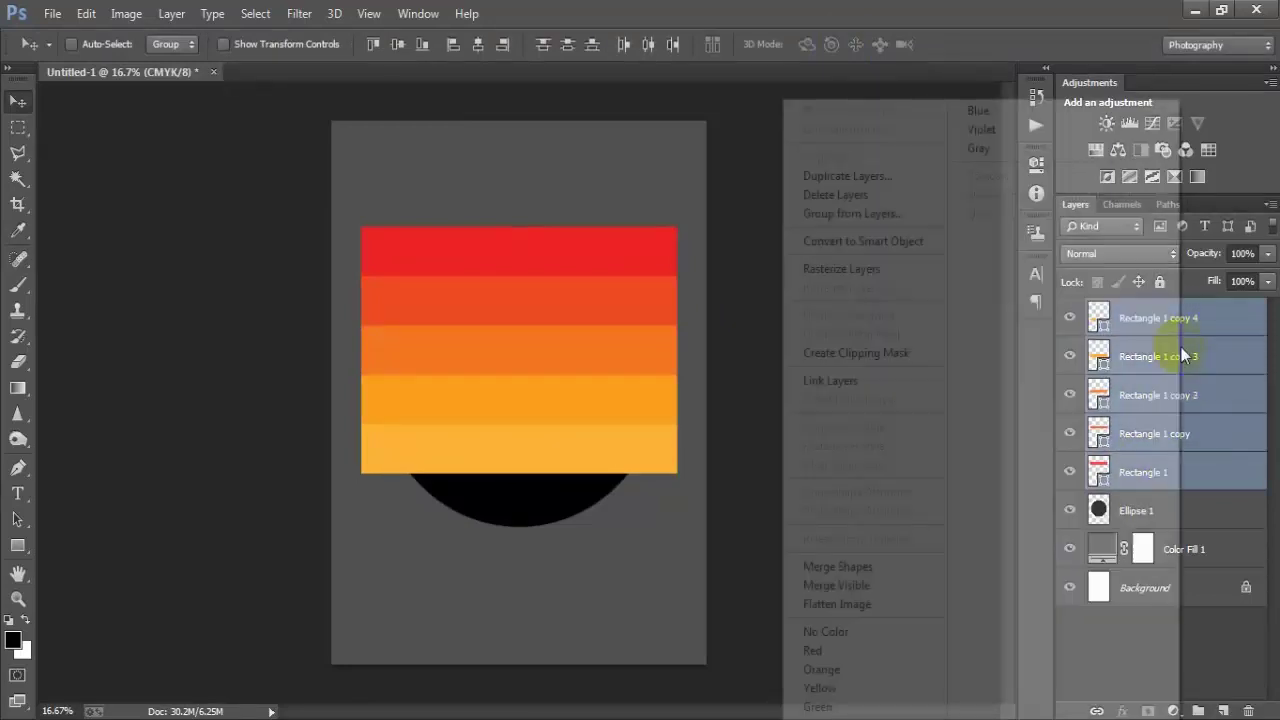
pyautogui.click(842, 269)
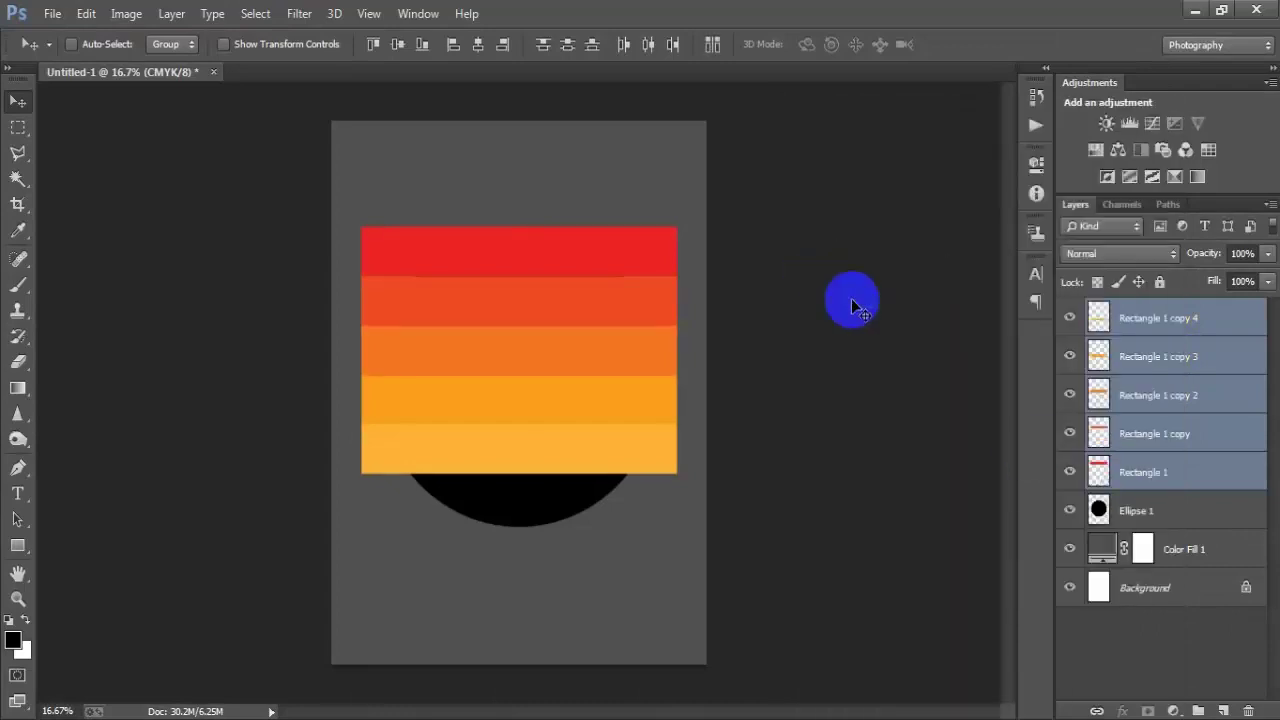
pyautogui.click(1070, 472)
pyautogui.click(1070, 472)
pyautogui.click(1070, 433)
pyautogui.click(1070, 433)
pyautogui.doubleClick(1070, 395)
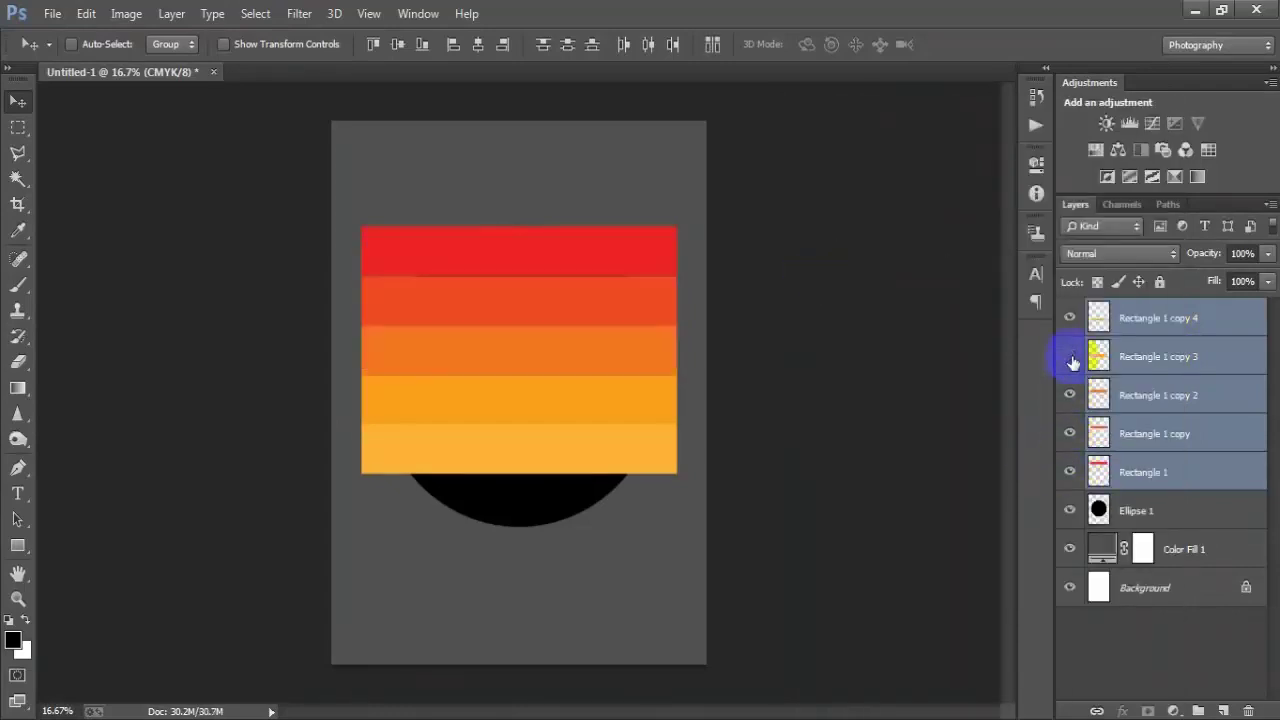
pyautogui.doubleClick(1070, 356)
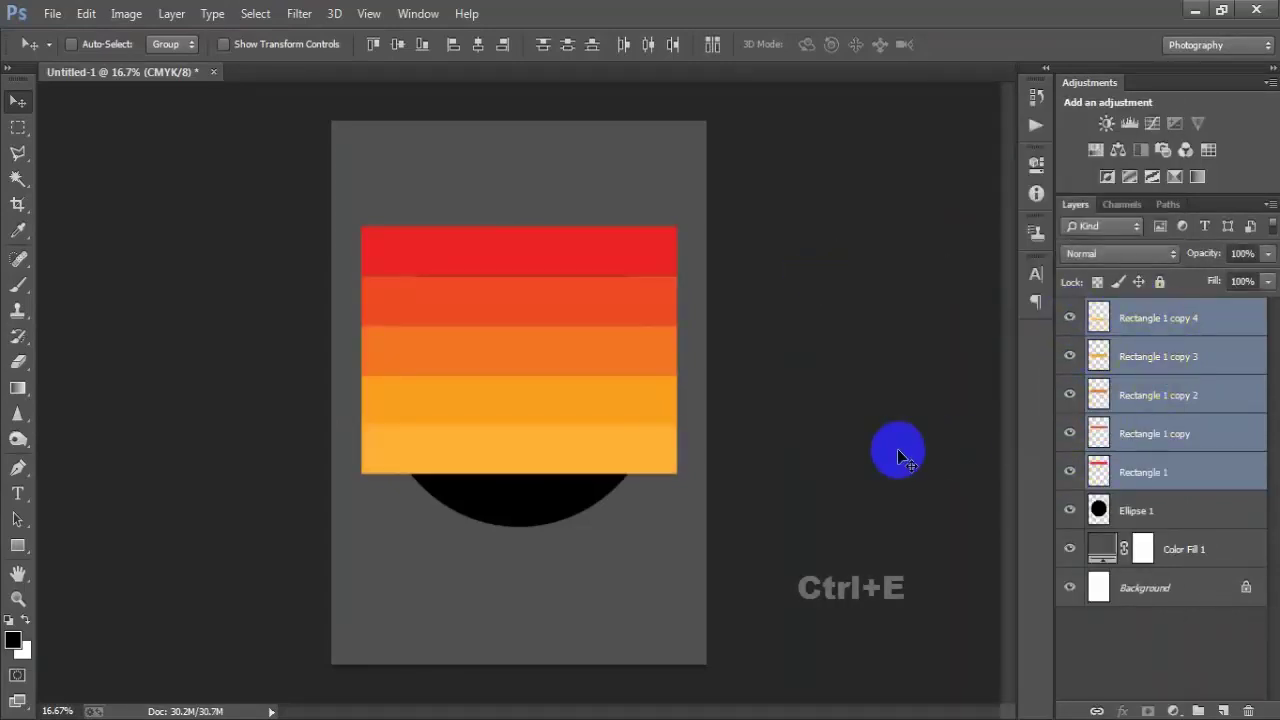
# Step: Merge the stripe layers into one and clip it to the black circle
pyautogui.hotkey('ctrl', 'e')
pyautogui.click(1070, 318)
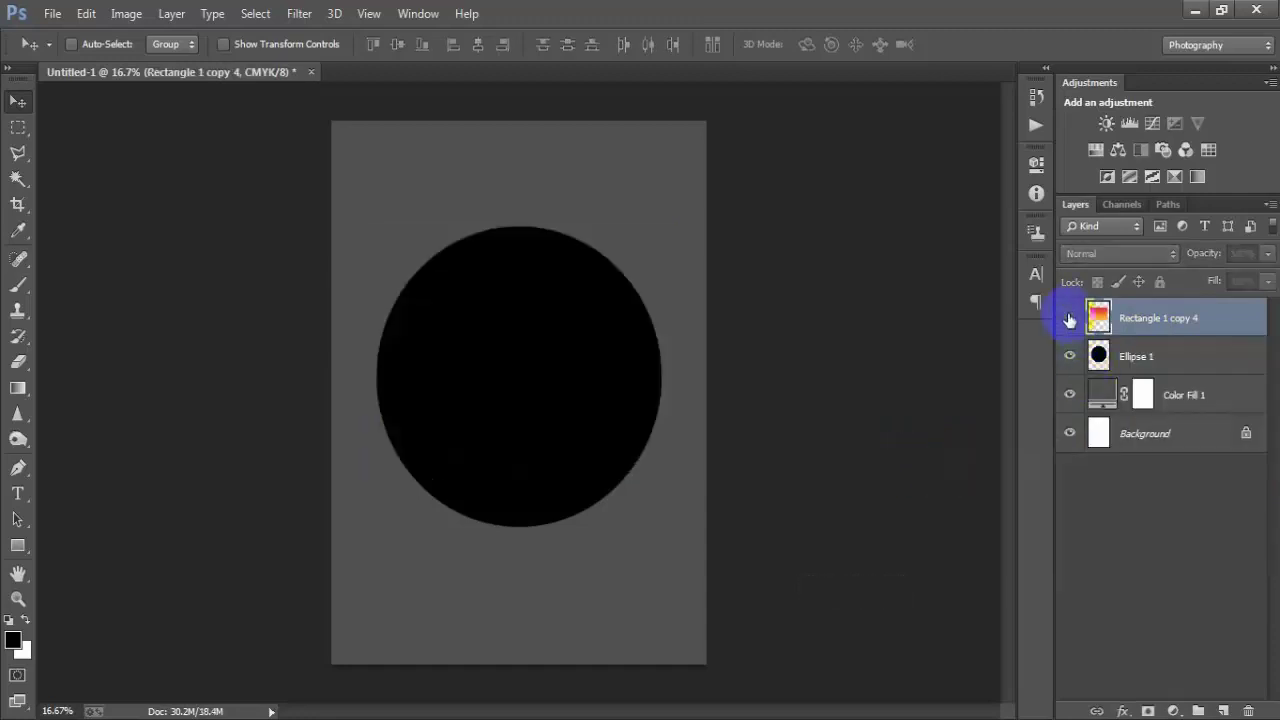
pyautogui.click(1070, 318)
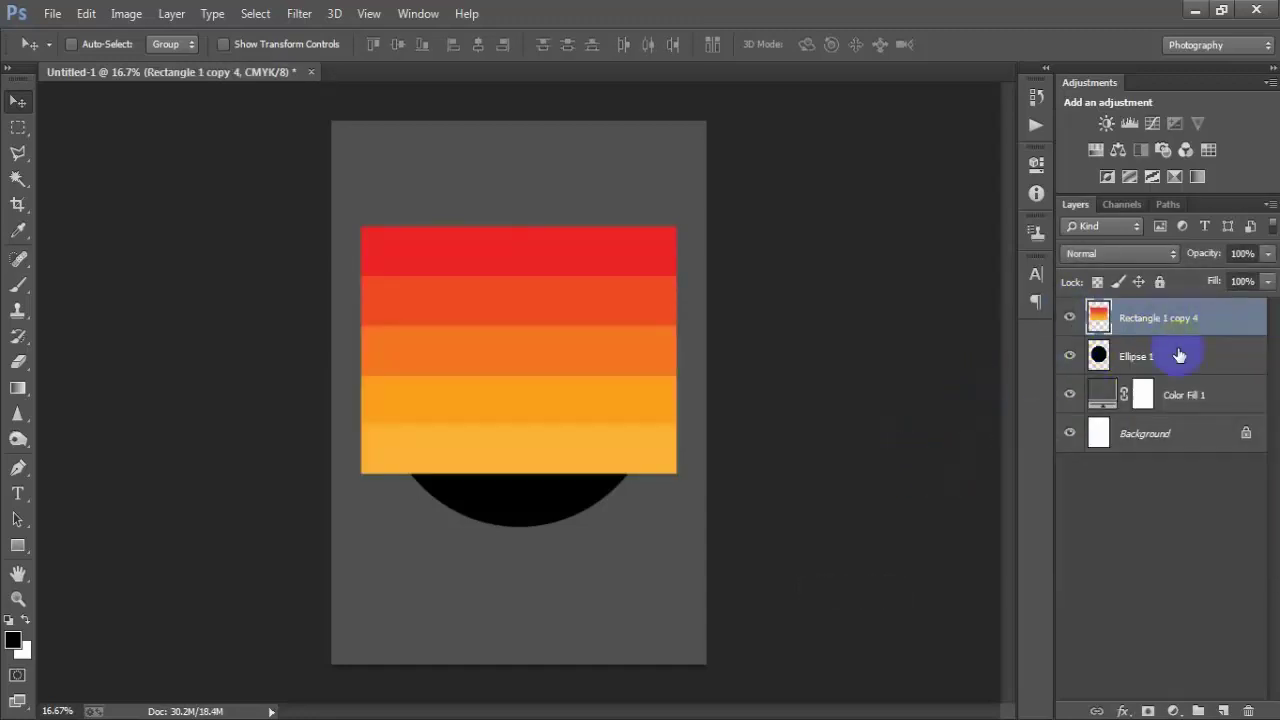
pyautogui.rightClick(1204, 322)
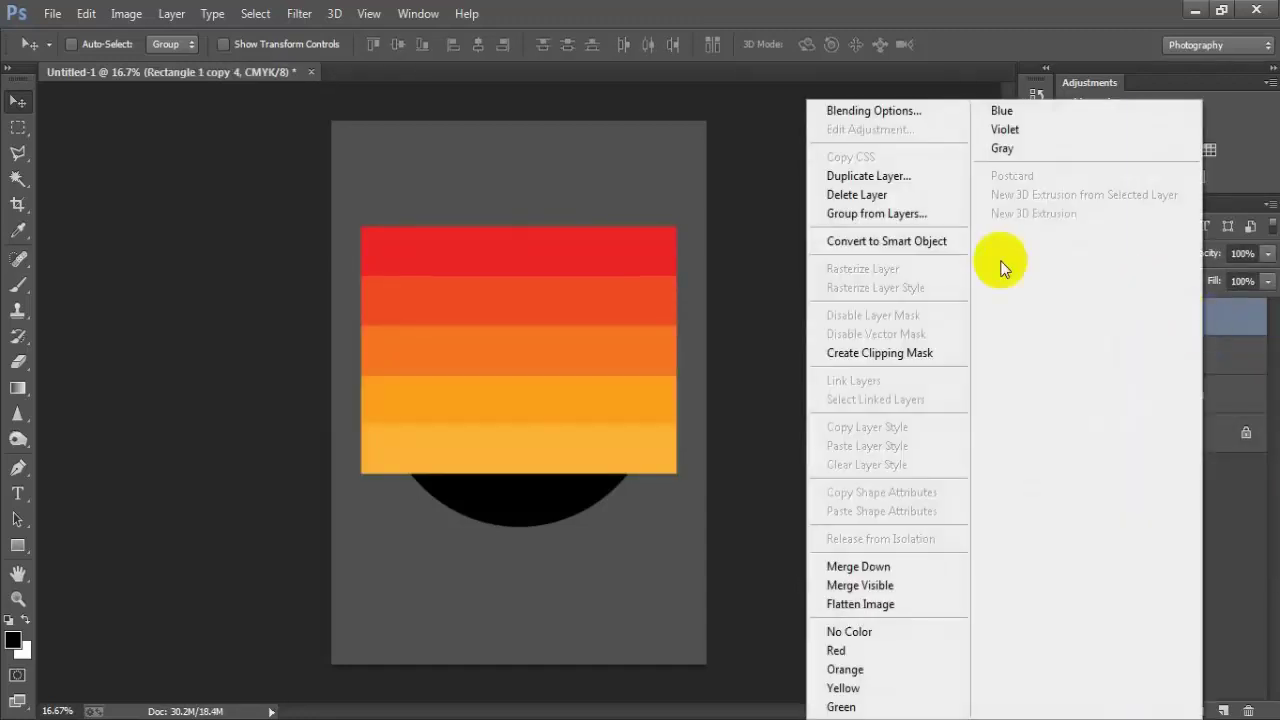
pyautogui.click(897, 353)
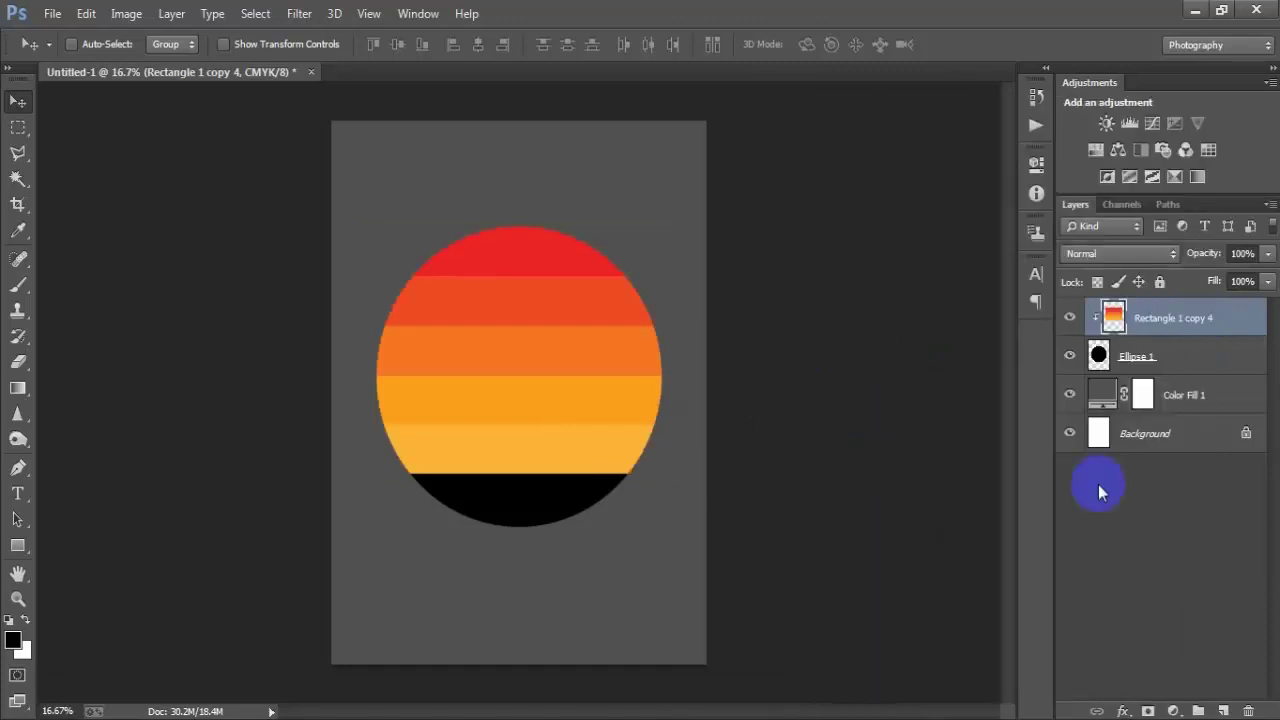
# Step: Merge the clipped stripes with Ellipse 1 into a single layer
pyautogui.keyDown('shift'); pyautogui.click(1147, 358); pyautogui.keyUp('shift')
pyautogui.click(1070, 355)
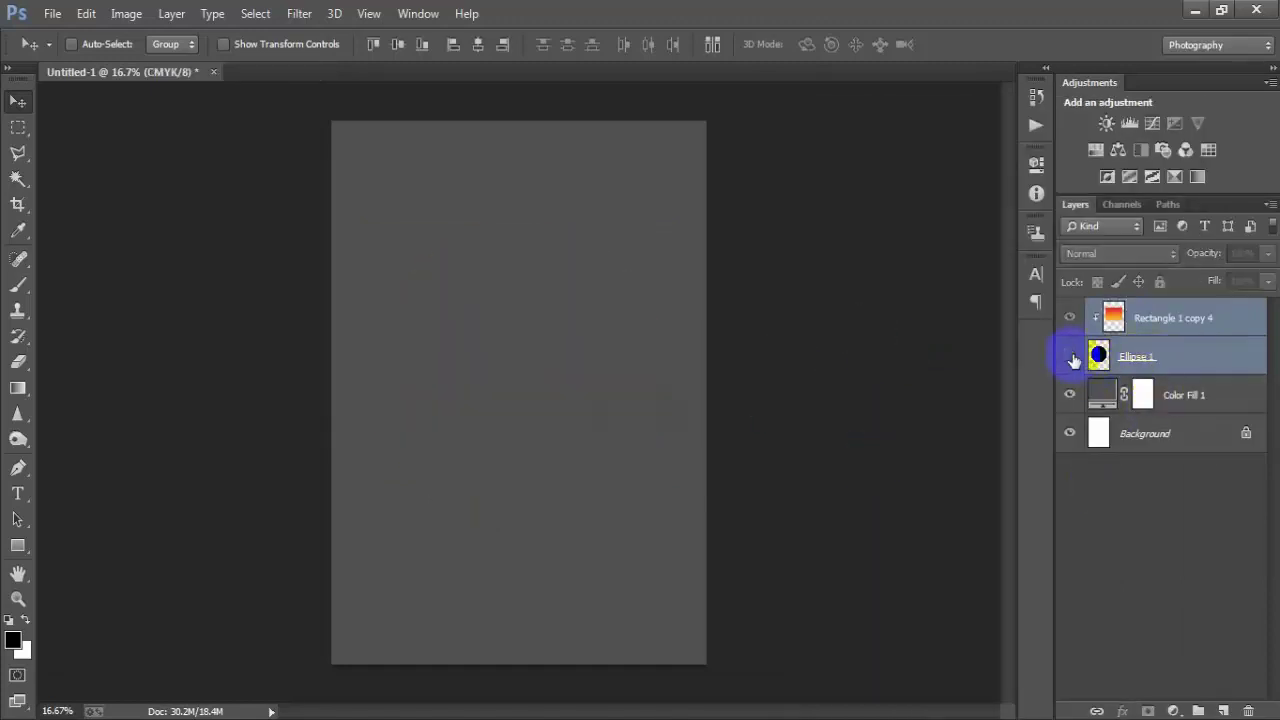
pyautogui.click(1070, 355)
pyautogui.click(1070, 318)
pyautogui.click(1071, 318)
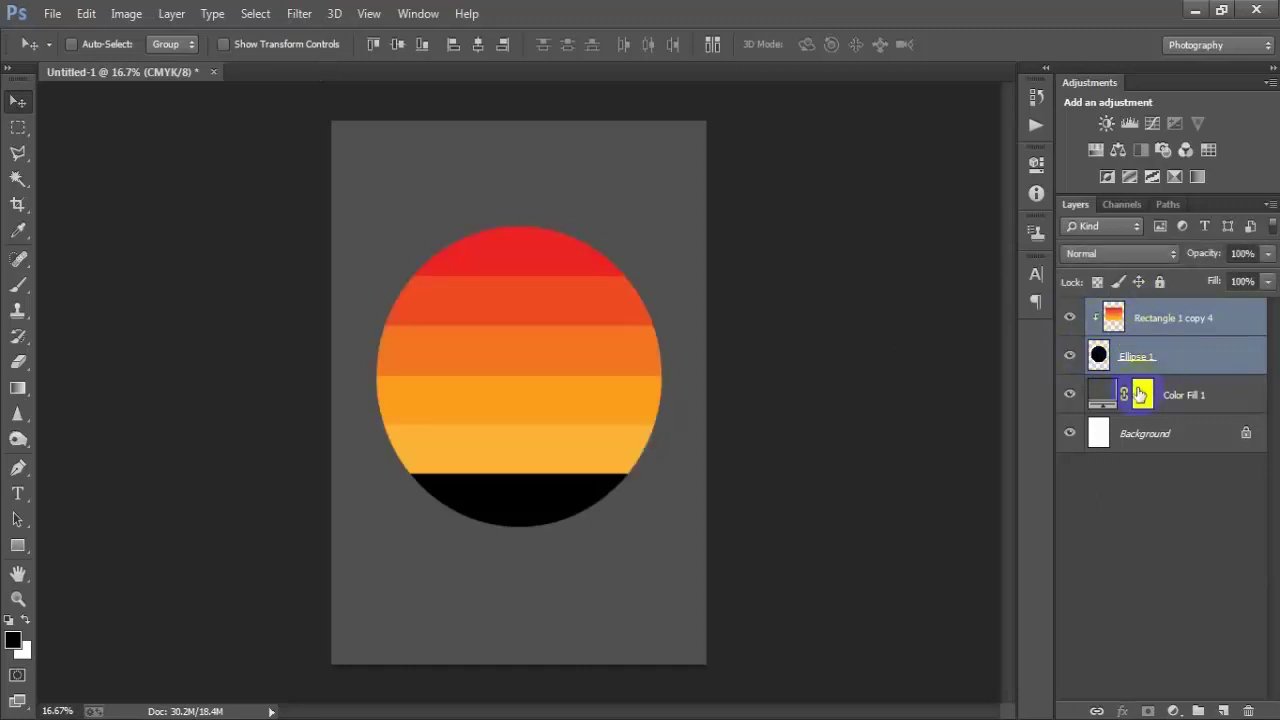
pyautogui.hotkey('ctrl', 'e')
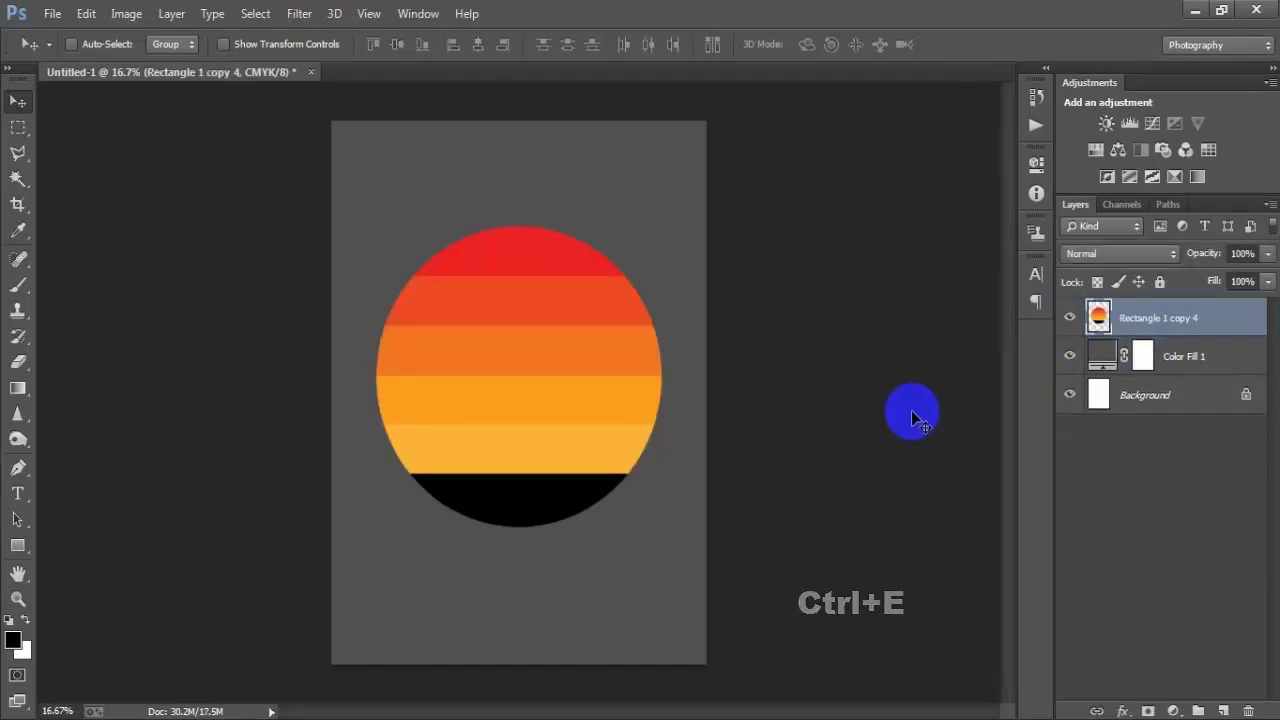
pyautogui.click(1069, 317)
pyautogui.click(1069, 317)
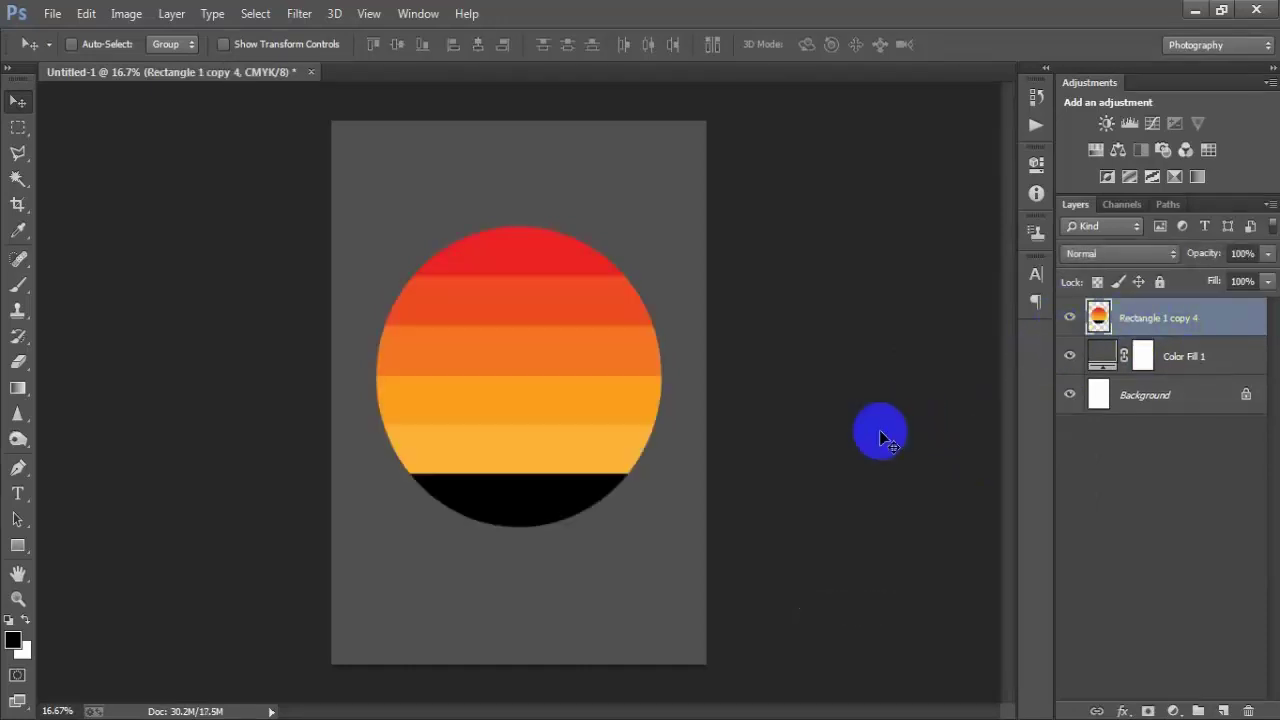
# Step: Delete the circle's black lower slice with a rectangular selection, then add an empty layer
pyautogui.click(18, 127)
pyautogui.click(97, 129)
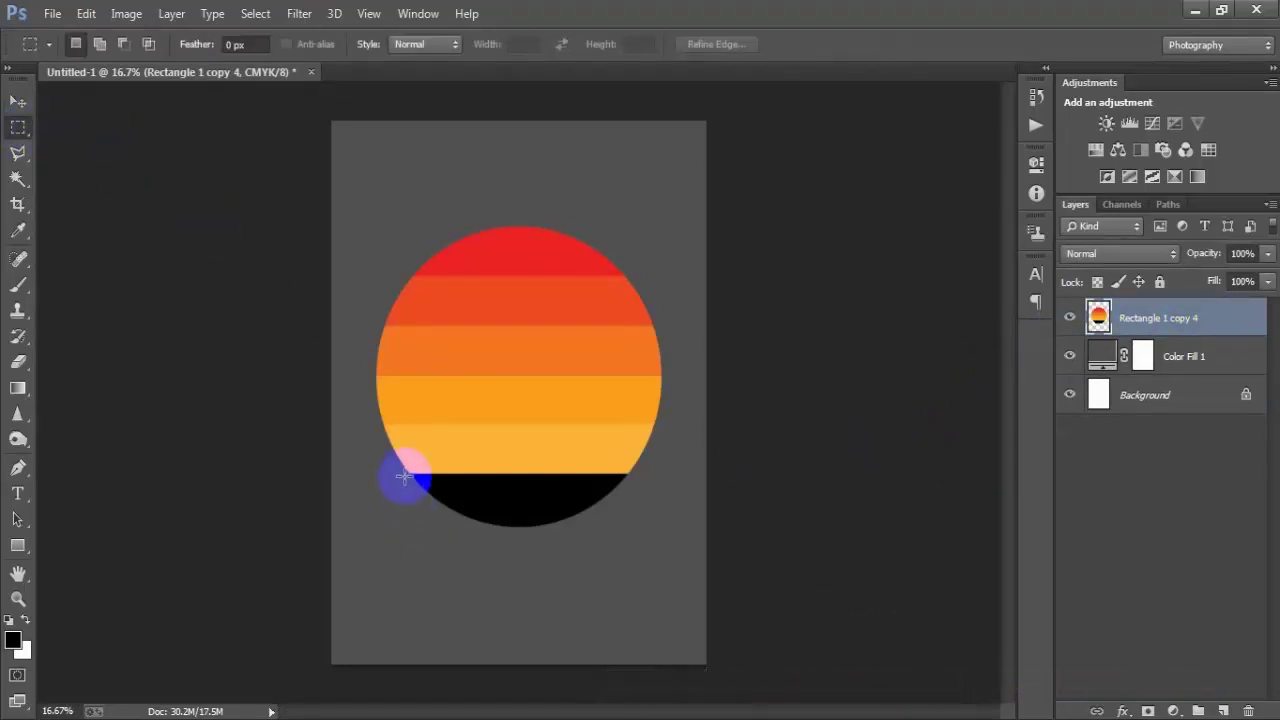
pyautogui.moveTo(406, 474); pyautogui.dragTo(645, 623)
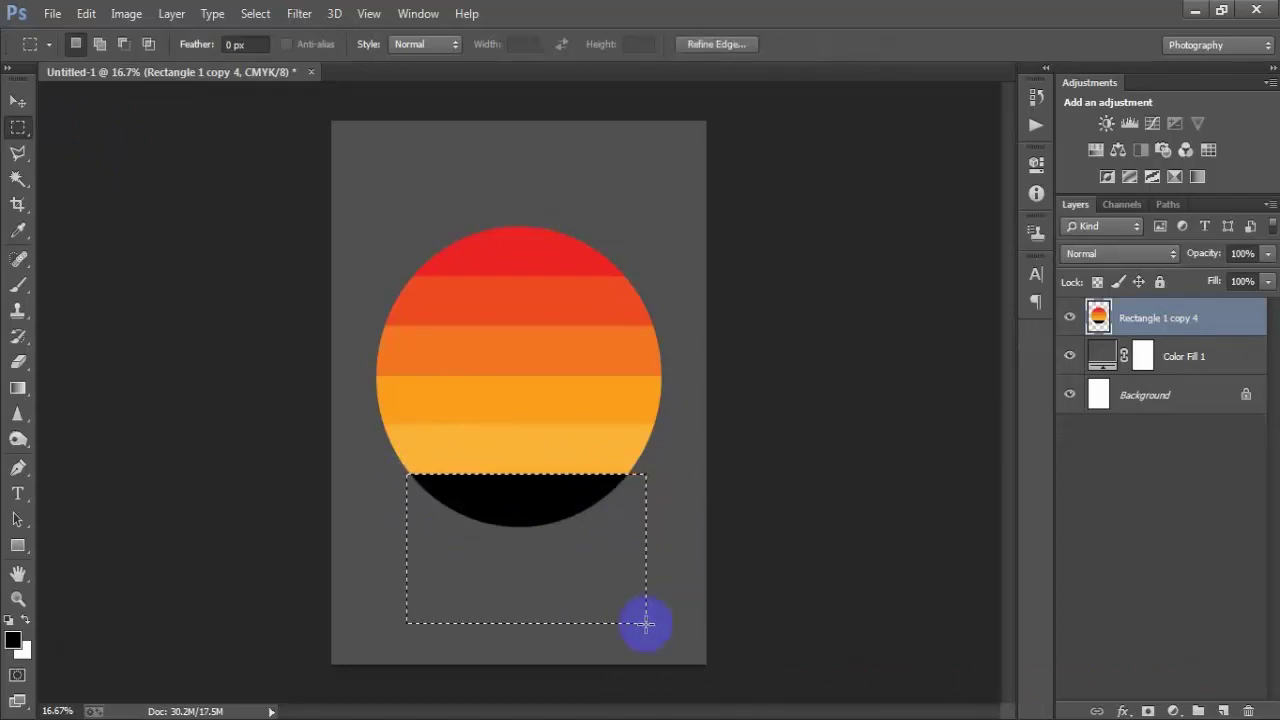
pyautogui.press('Delete')
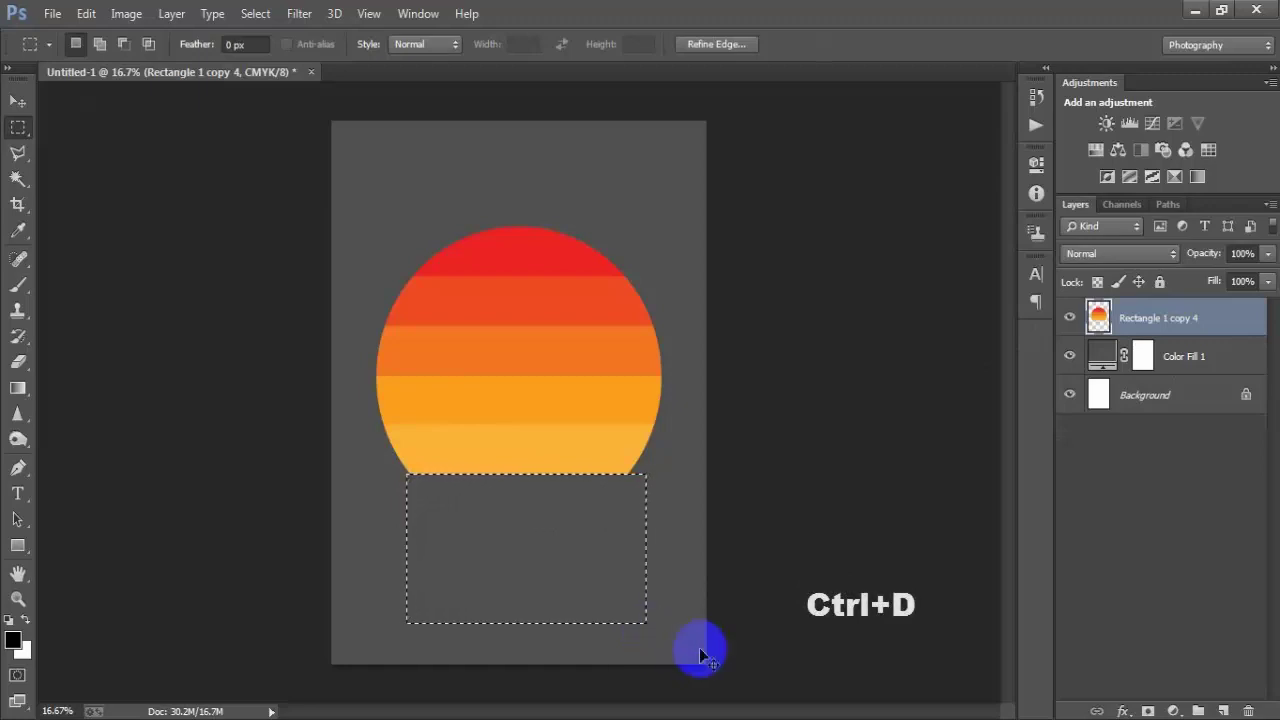
pyautogui.hotkey('ctrl', 'd')
pyautogui.click(19, 100)
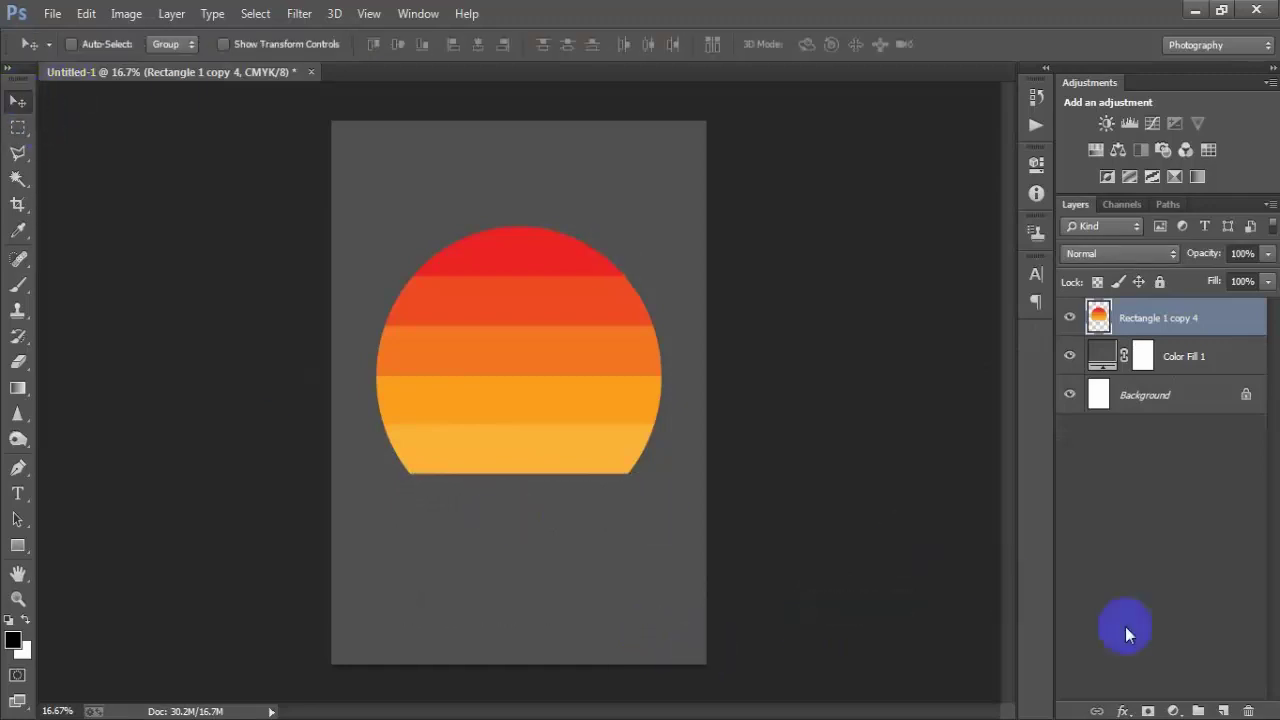
pyautogui.click(1224, 710)
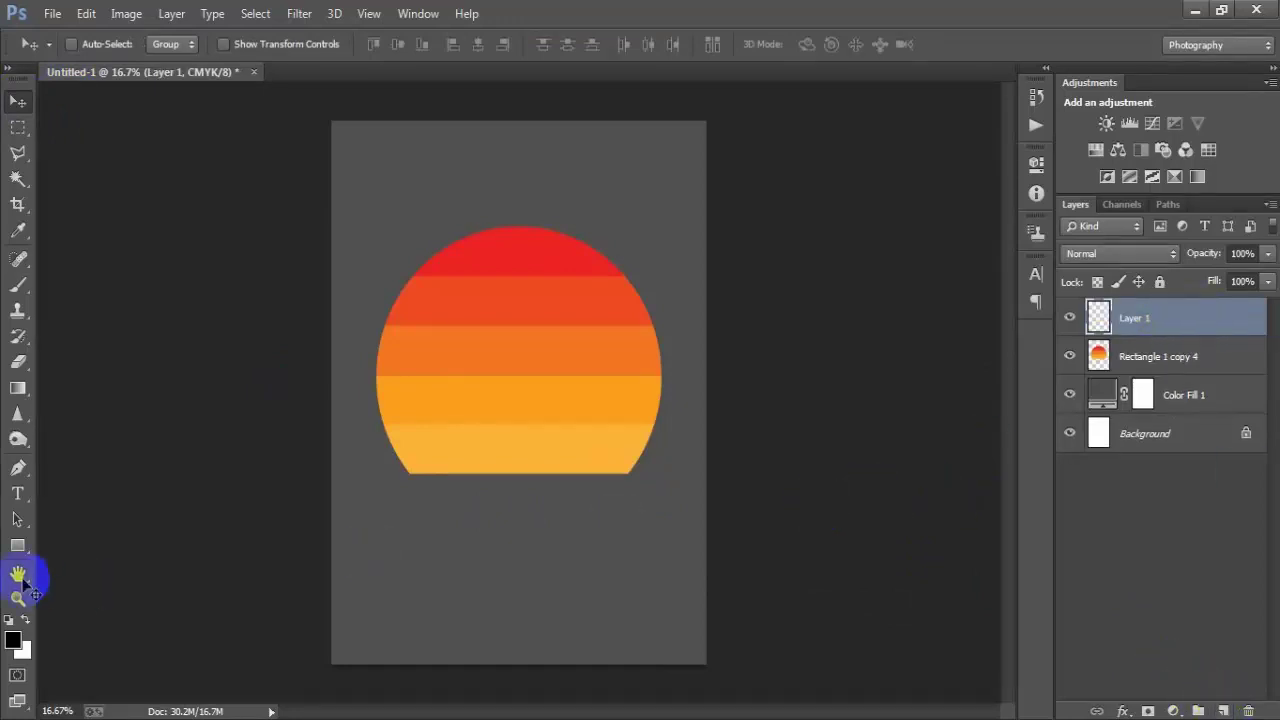
pyautogui.click(24, 552)
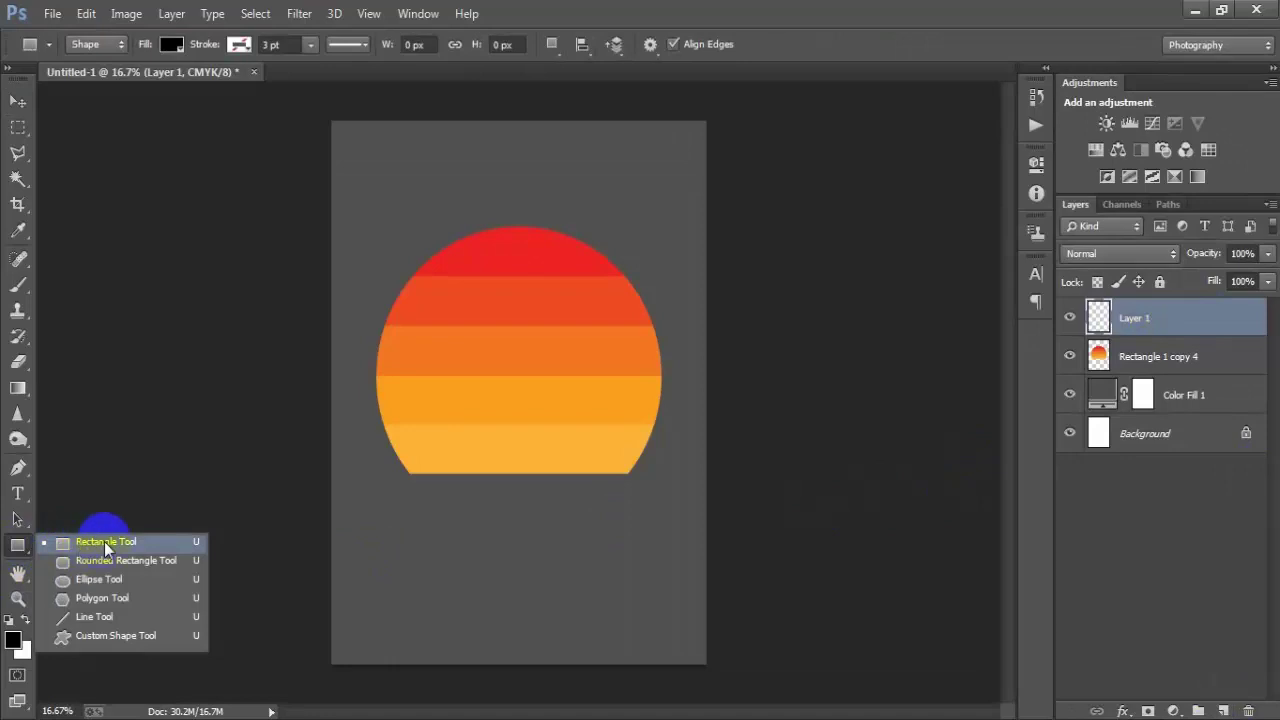
# Step: Draw a thin black bar under the sun's flat bottom and widen it to about 1390 px
pyautogui.click(105, 542)
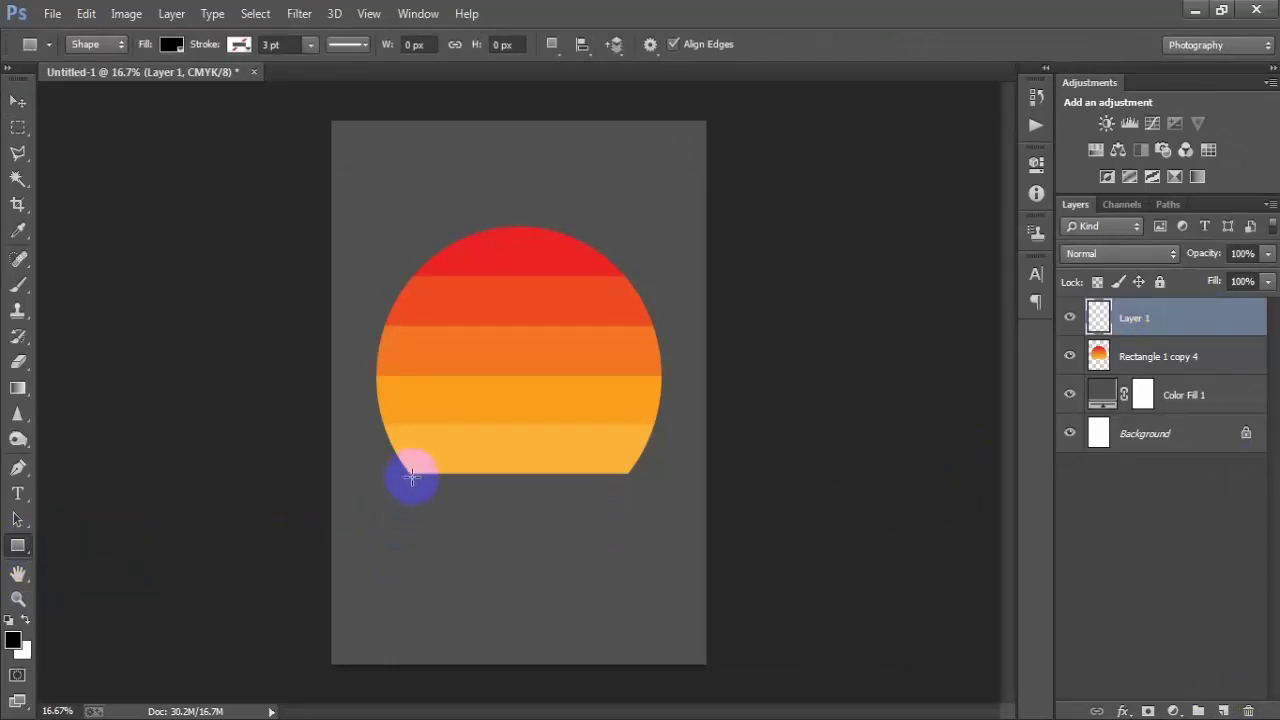
pyautogui.moveTo(411, 474); pyautogui.dragTo(626, 488)
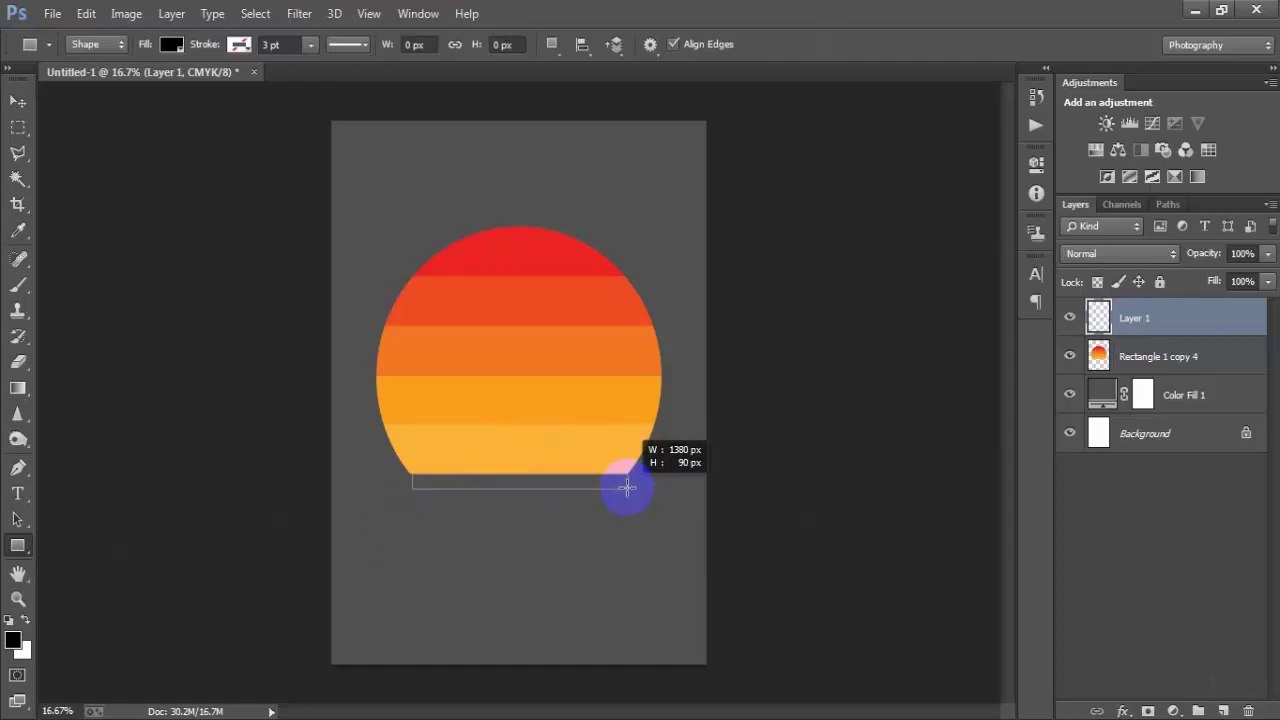
pyautogui.moveTo(626, 488); pyautogui.dragTo(624, 487)
pyautogui.click(17, 101)
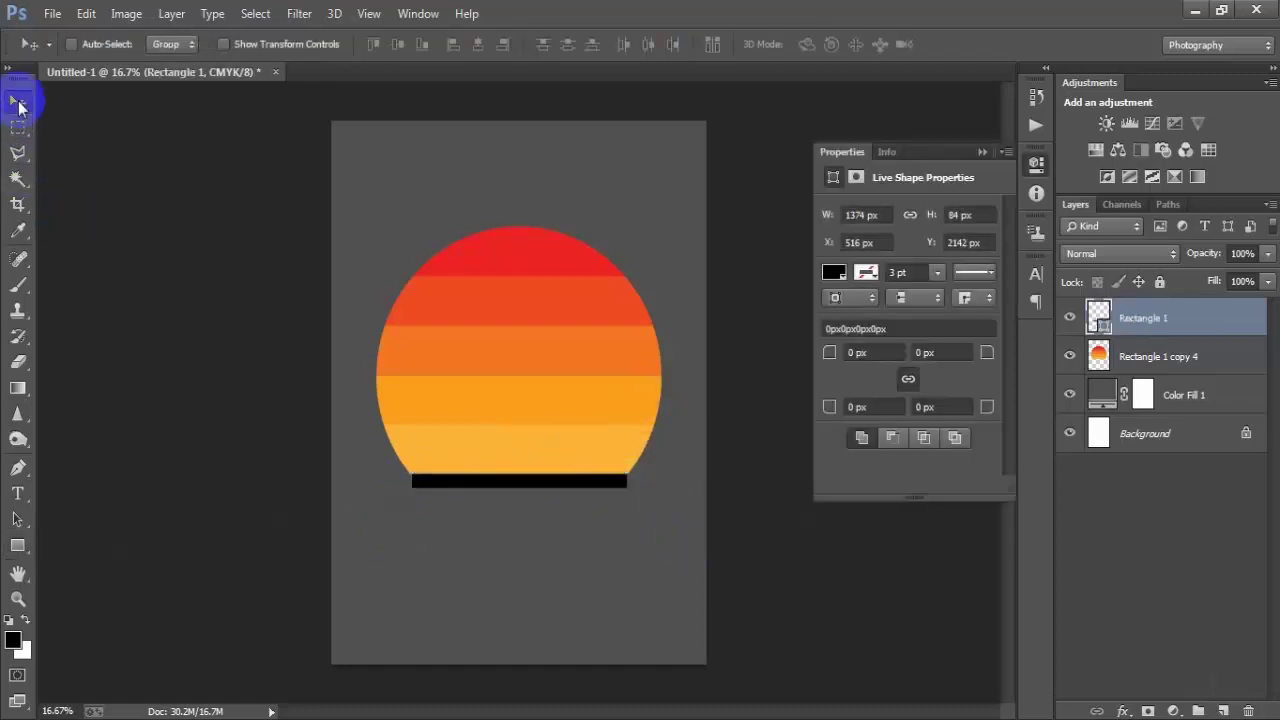
pyautogui.click(982, 151)
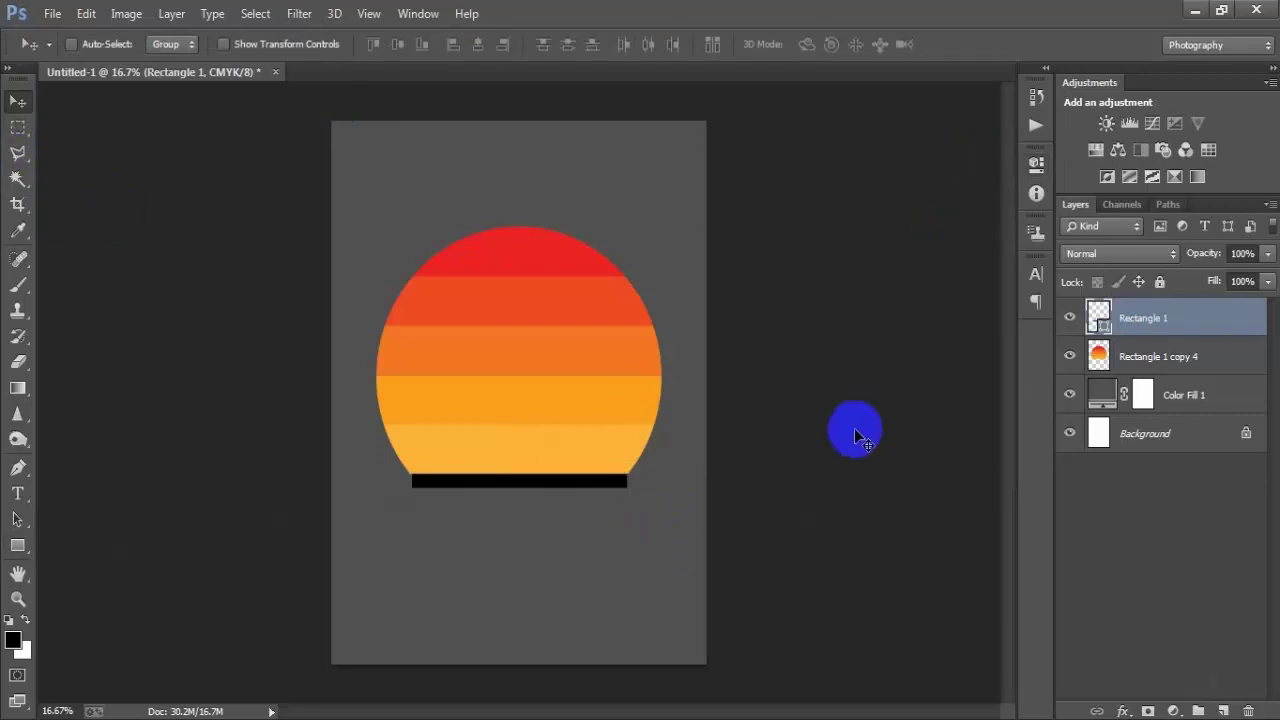
pyautogui.press('Down')
pyautogui.press('Down')
pyautogui.press('Down')
pyautogui.press('Down')
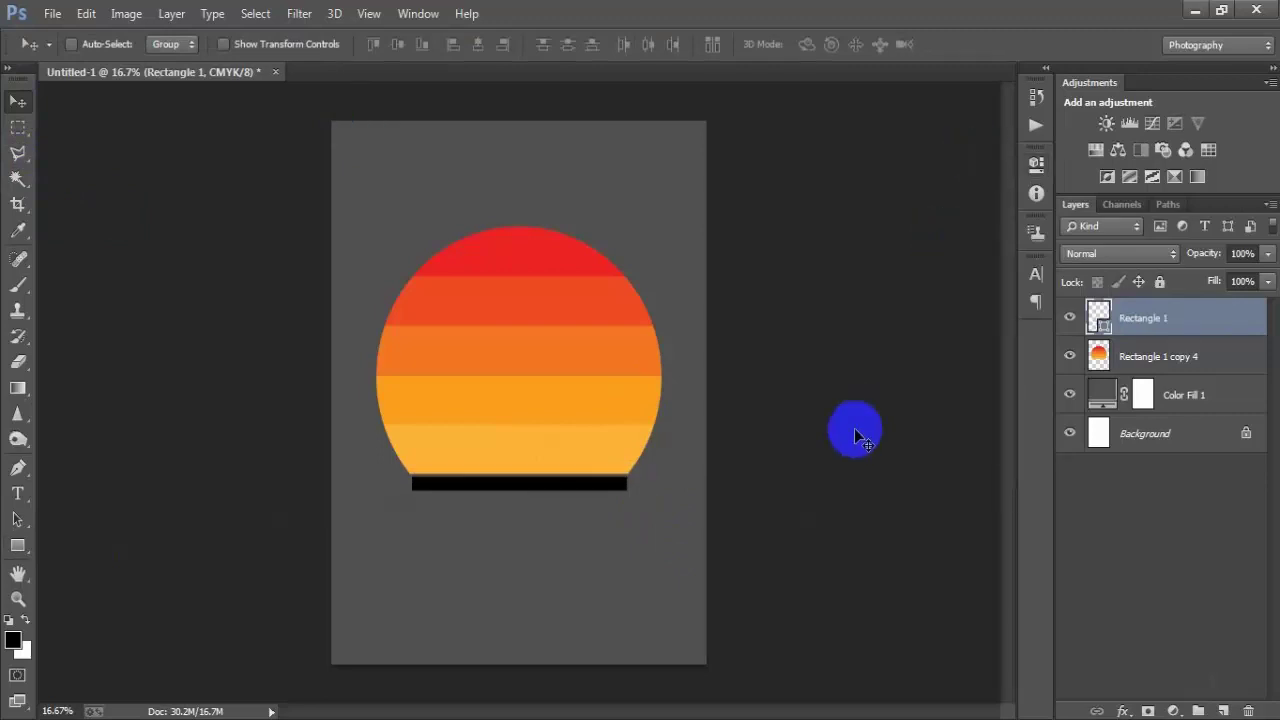
pyautogui.press('Up')
pyautogui.press('Up')
pyautogui.hotkey('ctrl', 't')
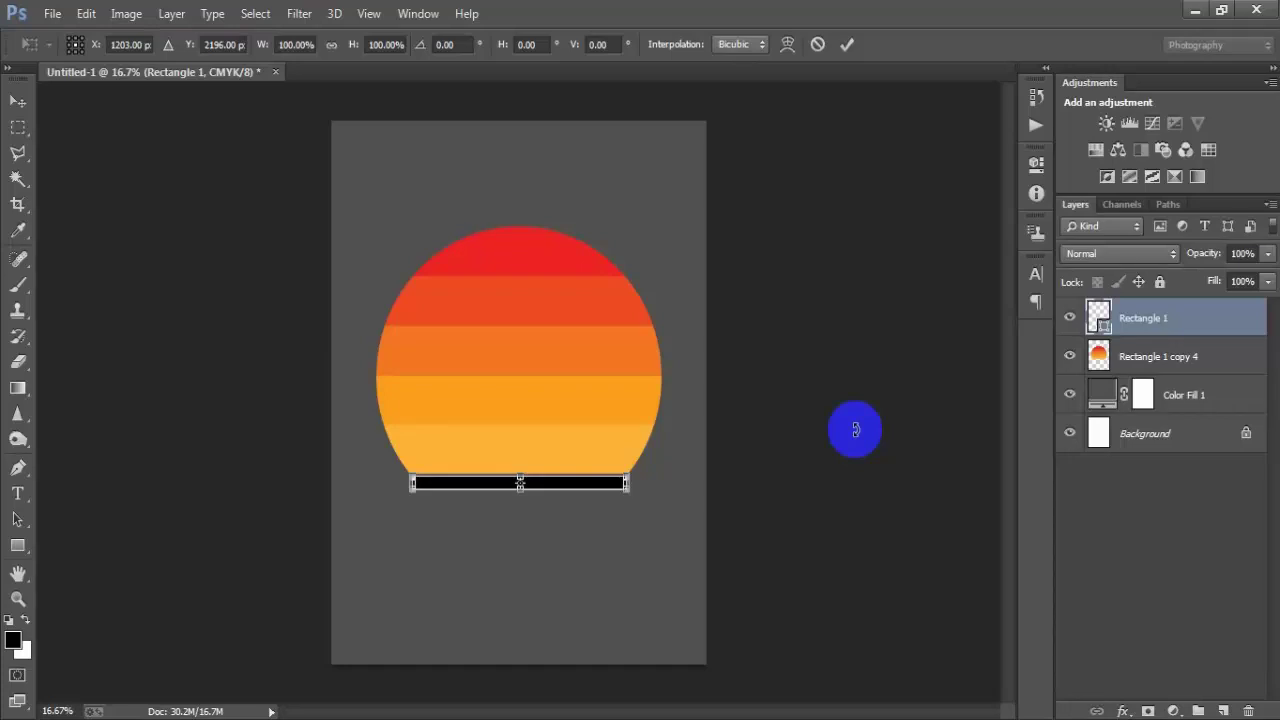
pyautogui.hotkey('ctrl', '+')
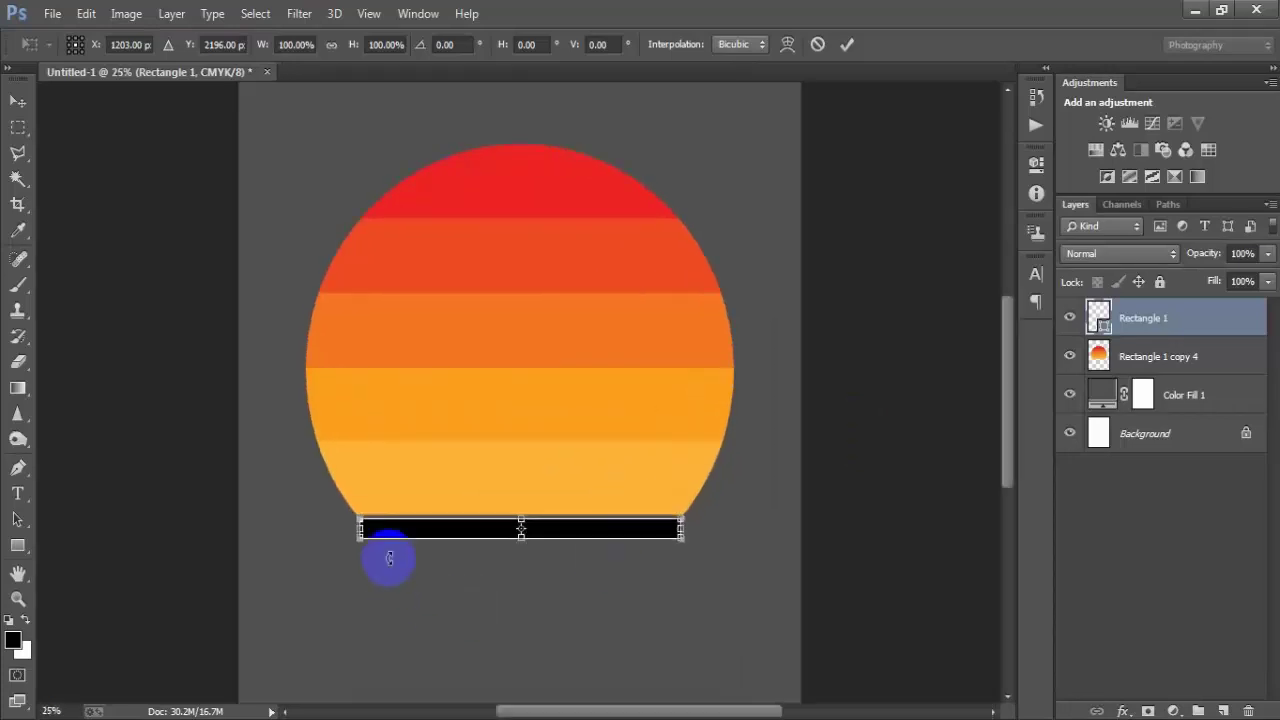
pyautogui.moveTo(359, 528); pyautogui.dragTo(356, 528)
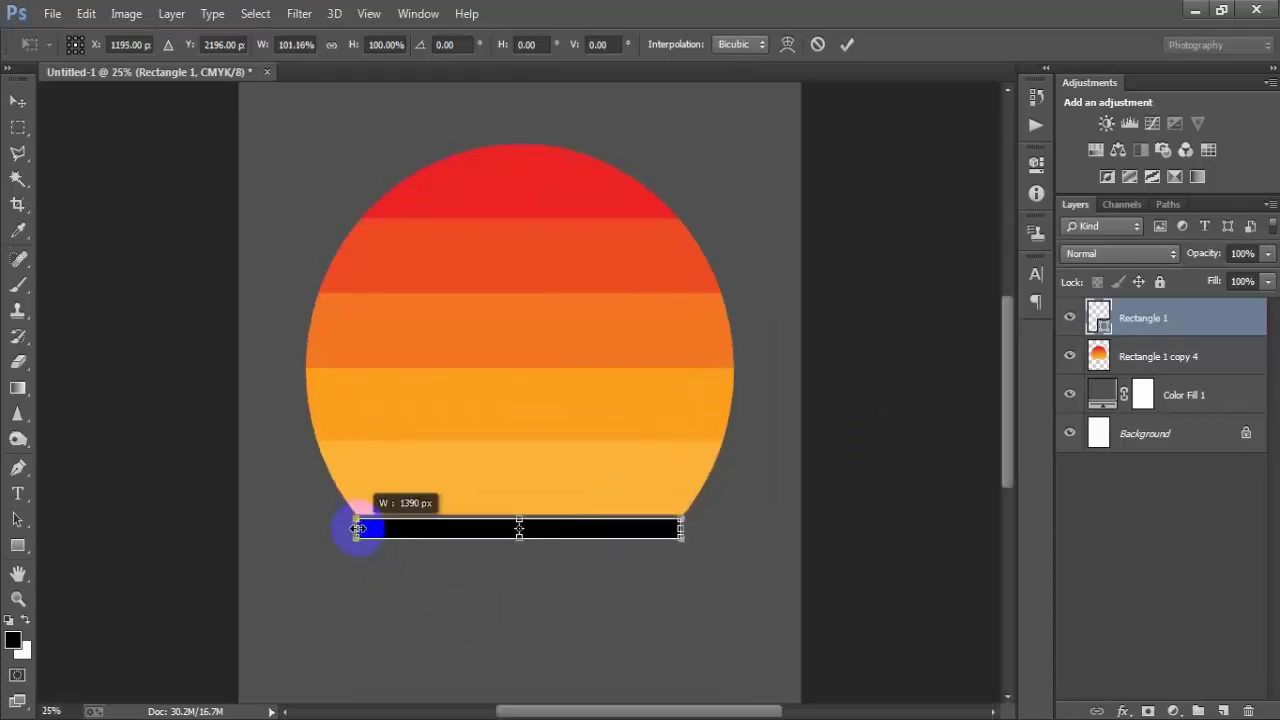
pyautogui.click(850, 44)
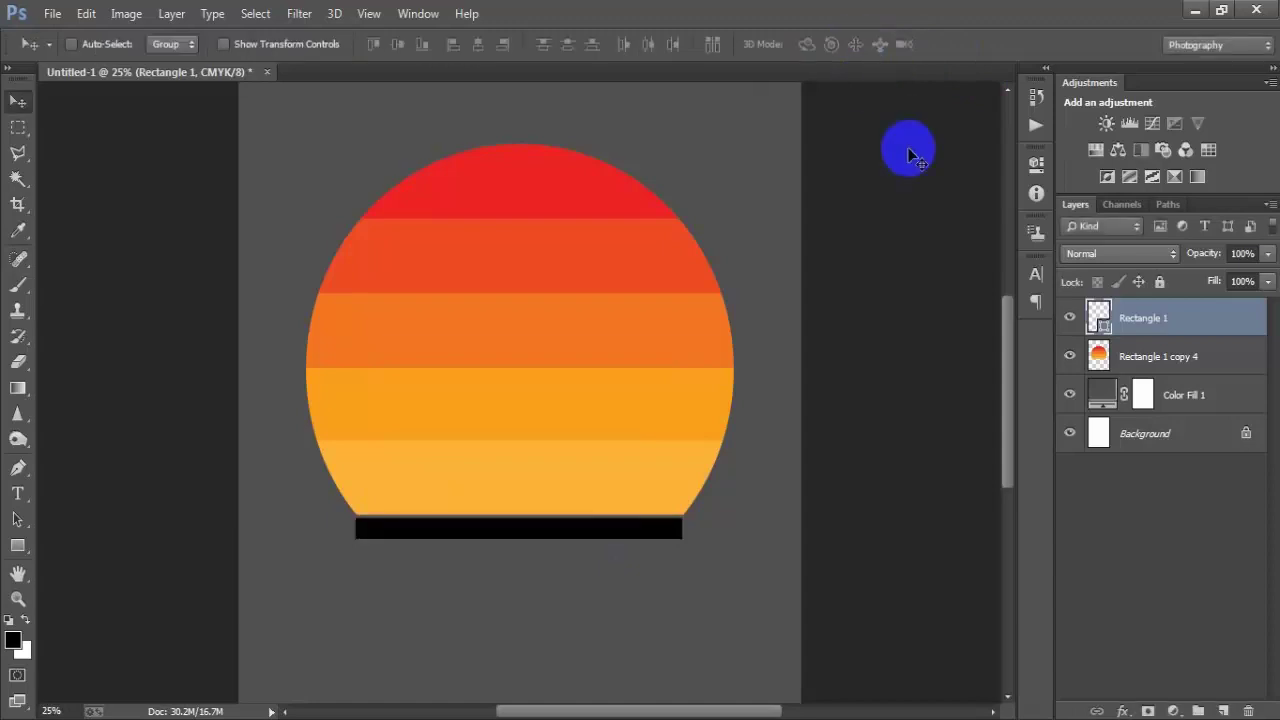
# Step: Recolour the Rectangle 1 bar beneath the sun to hex 00ABFF
pyautogui.keyDown('ctrl'); pyautogui.click(1187, 438); pyautogui.keyUp('ctrl')
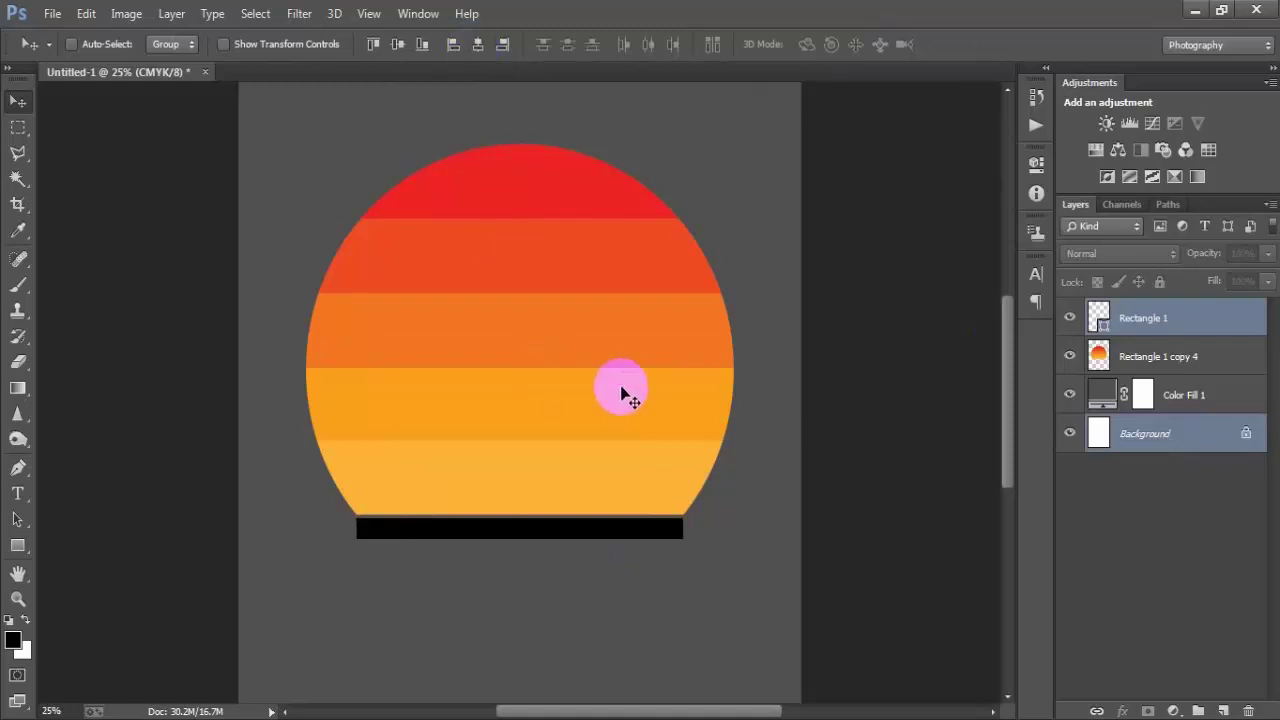
pyautogui.hotkey('ctrl', '-')
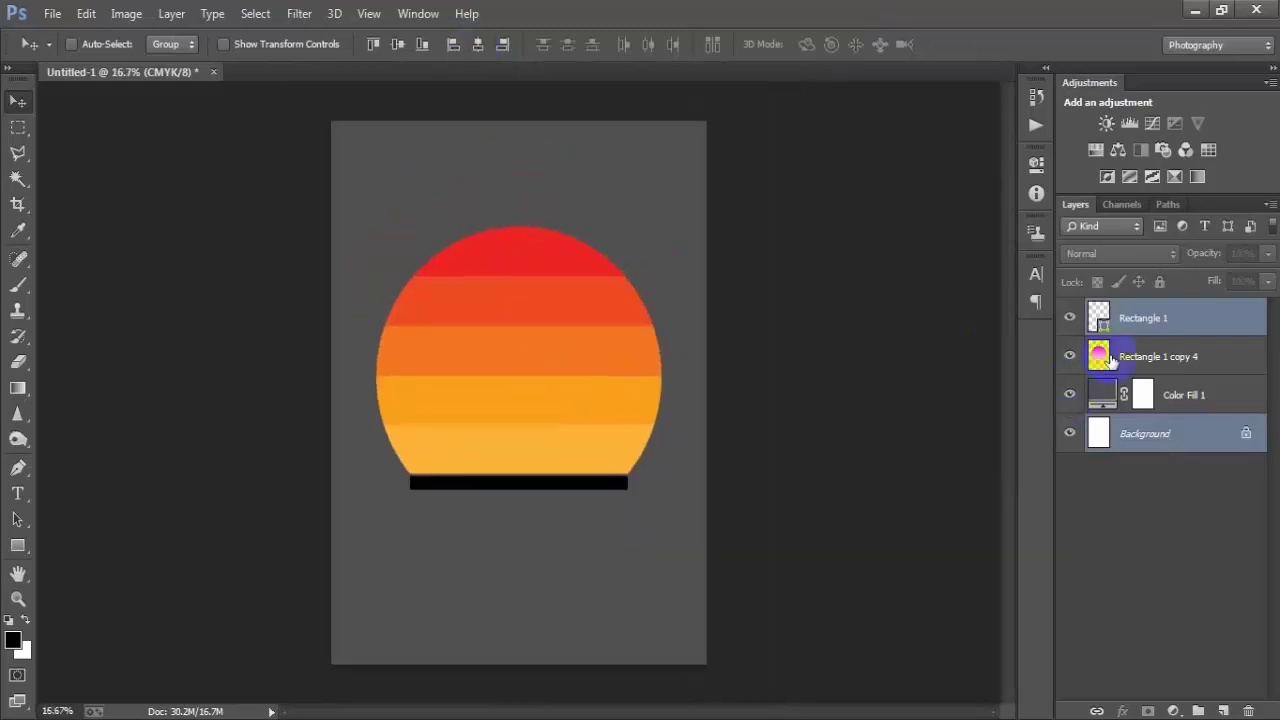
pyautogui.click(1180, 318)
pyautogui.doubleClick(1070, 318)
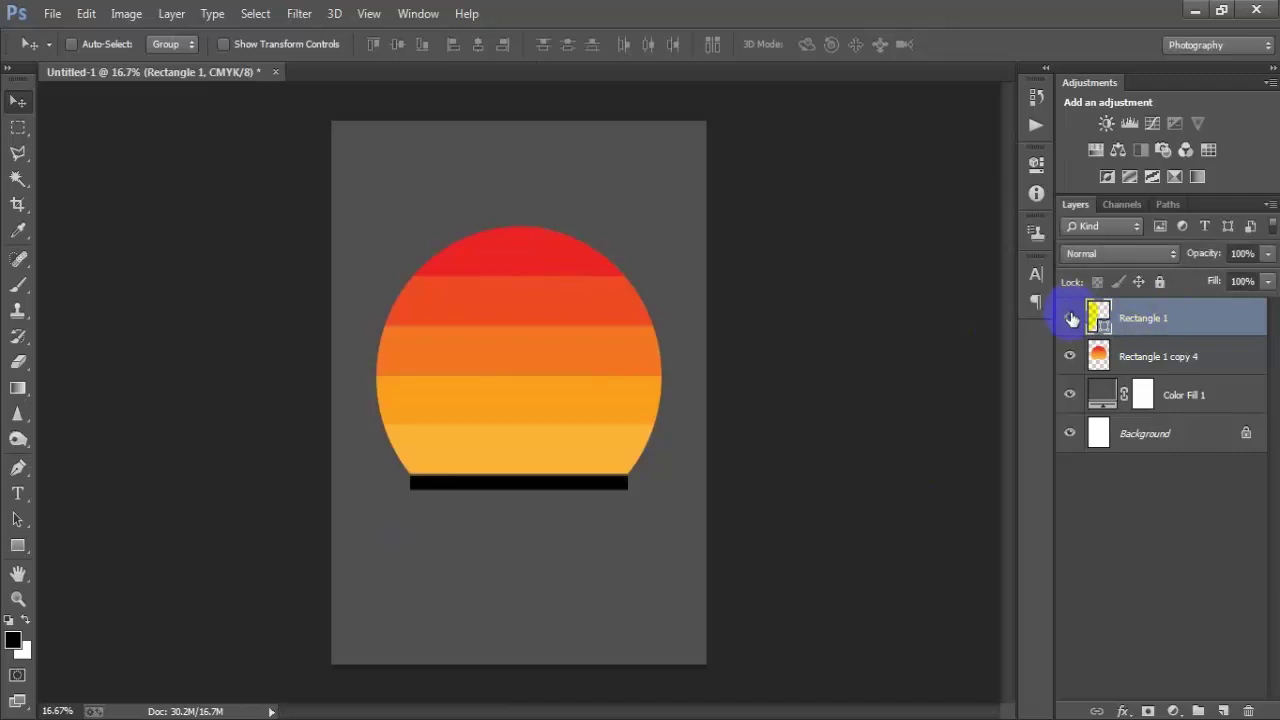
pyautogui.click(1069, 318)
pyautogui.click(1069, 318)
pyautogui.doubleClick(1098, 316)
pyautogui.doubleClick(800, 467)
pyautogui.write('00')
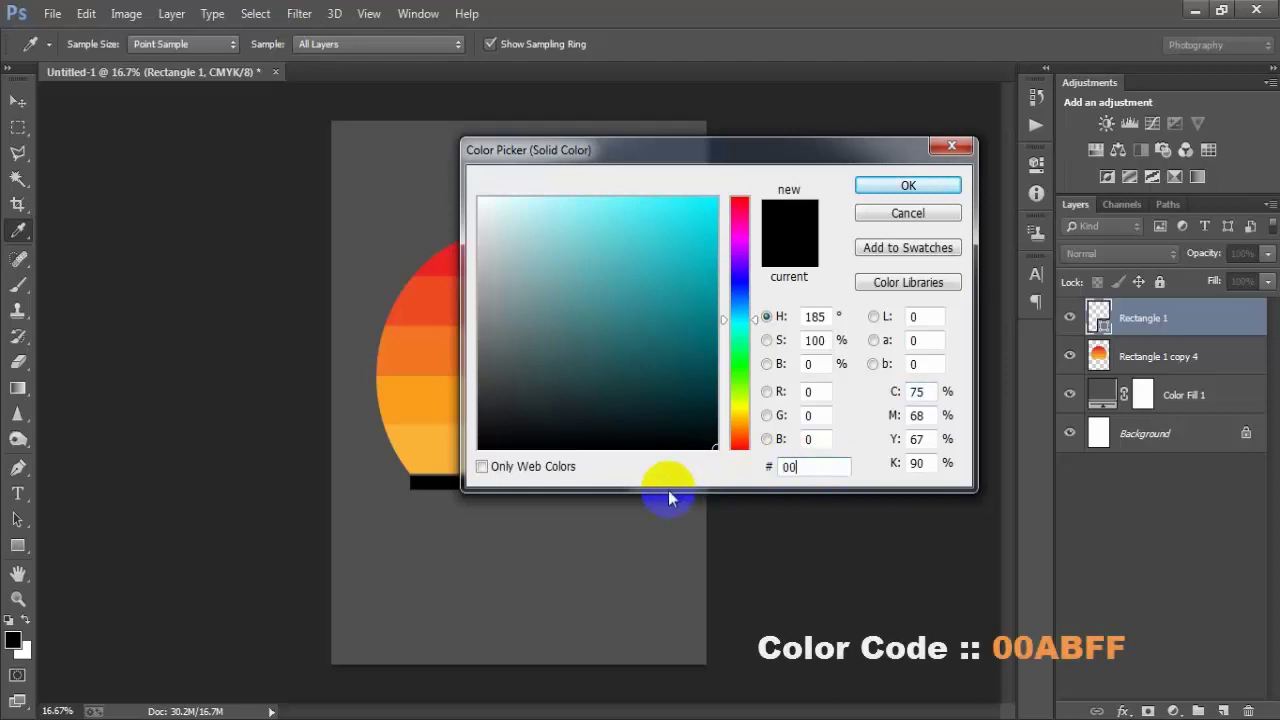
pyautogui.write('AB')
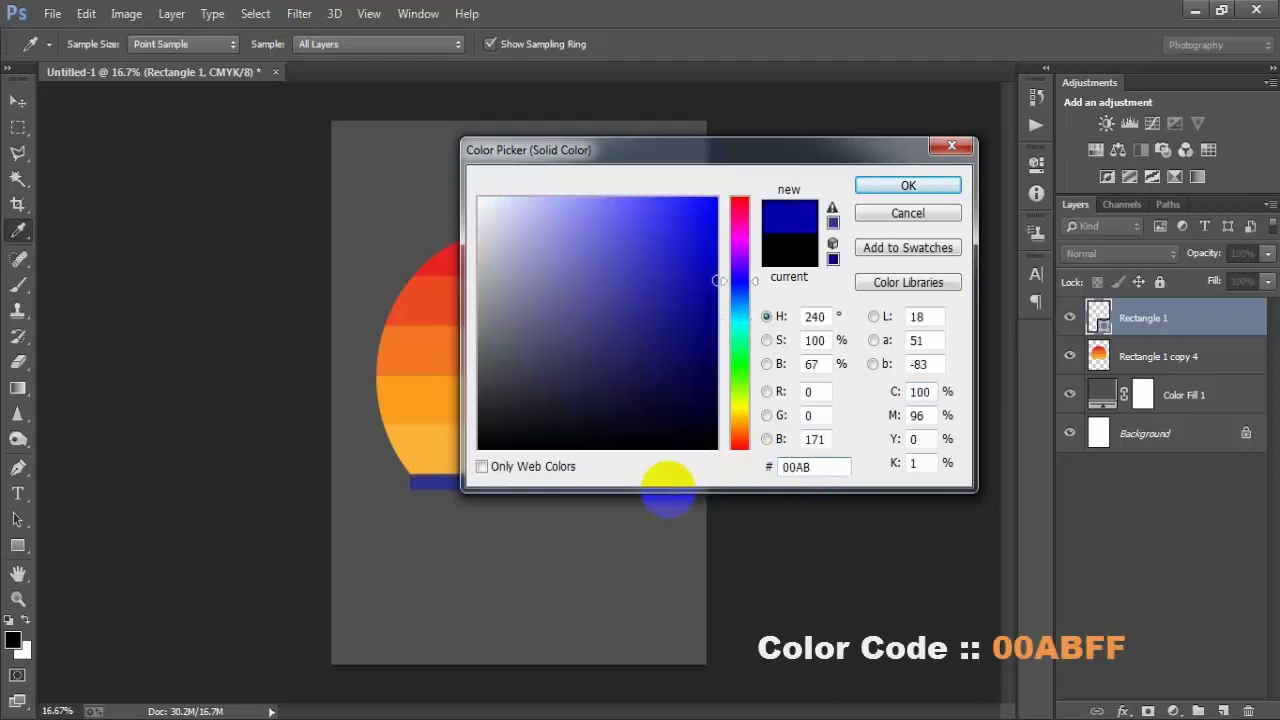
pyautogui.write('FF')
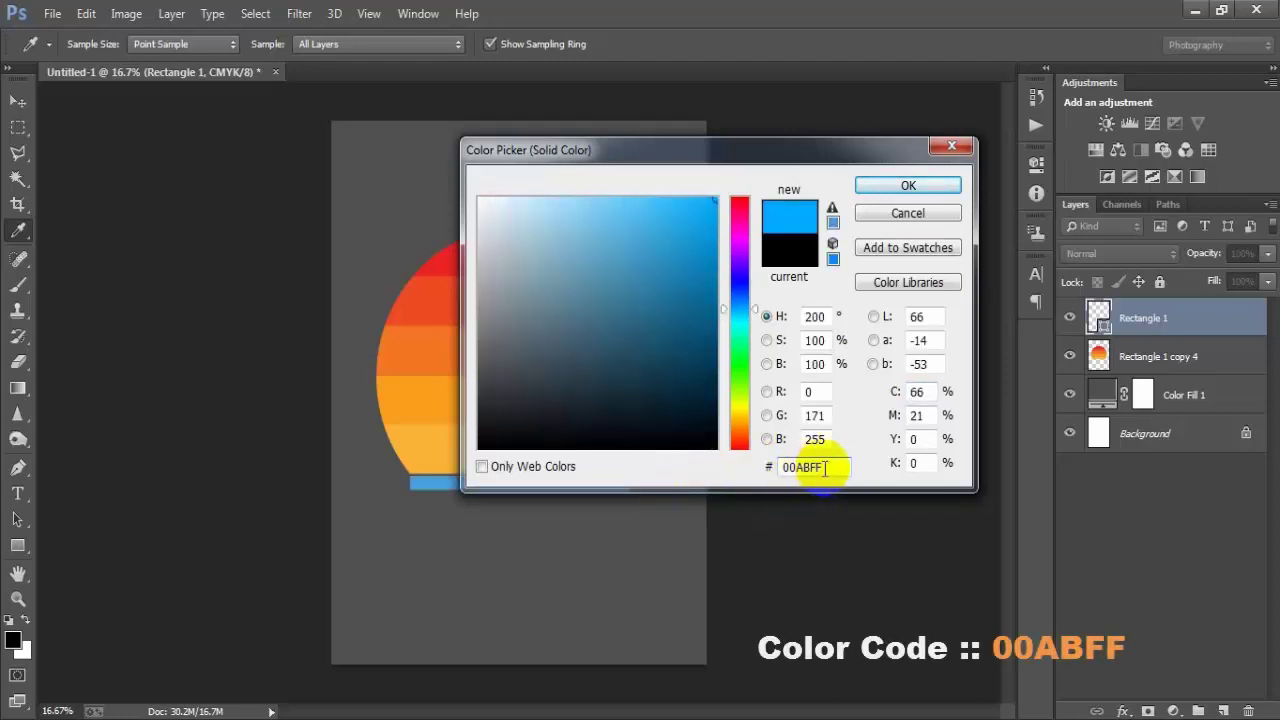
pyautogui.moveTo(812, 467); pyautogui.dragTo(766, 467)
pyautogui.click(903, 186)
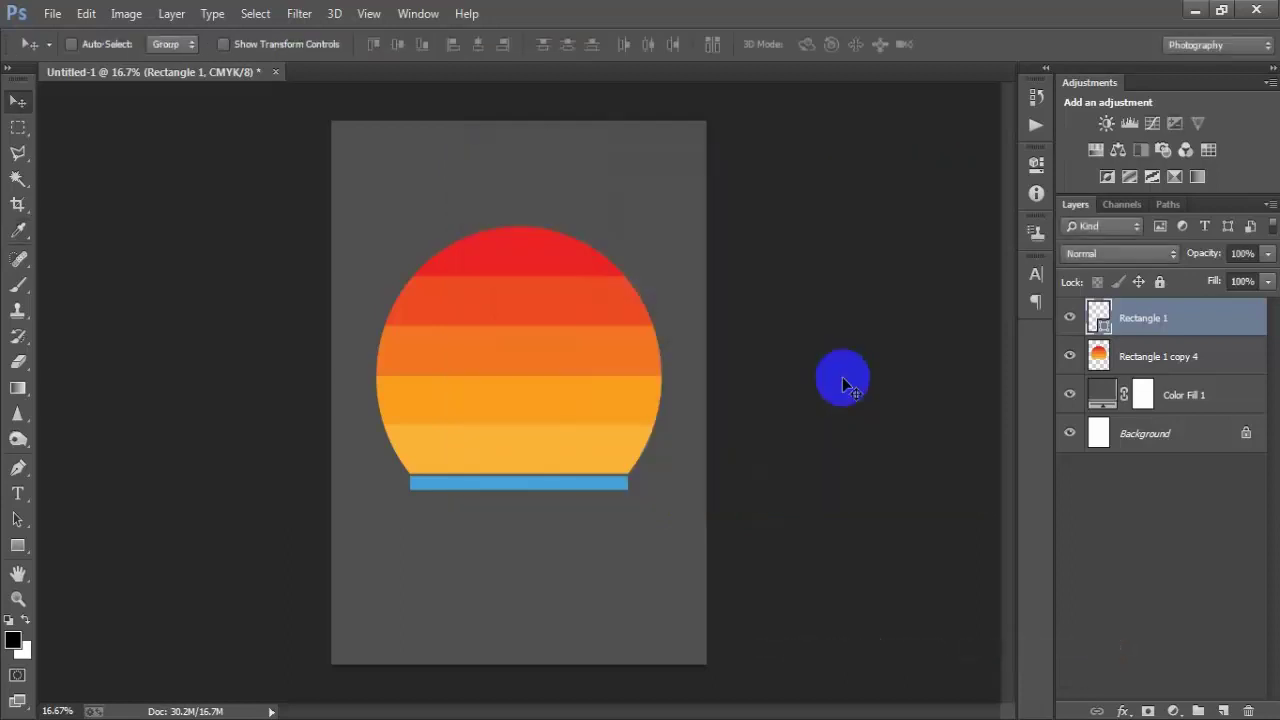
# Step: Duplicate the blue bar into a second stripe just below it, coloured 00A2FF
pyautogui.hotkey('ctrl', 'j')
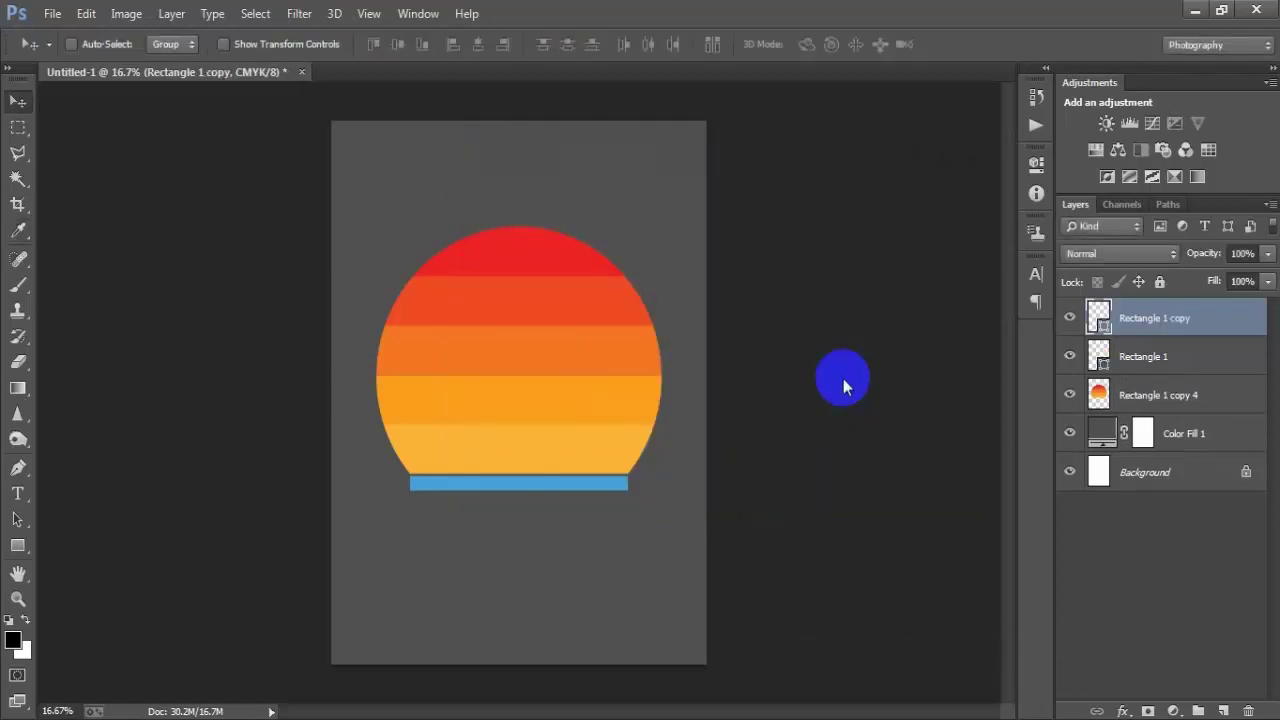
pyautogui.hotkey('shift', 'Down')
pyautogui.hotkey('shift', 'Down')
pyautogui.hotkey('shift', 'Down')
pyautogui.hotkey('shift', 'Down')
pyautogui.hotkey('shift', 'Down')
pyautogui.hotkey('shift', 'Down')
pyautogui.hotkey('shift', 'Down')
pyautogui.hotkey('shift', 'Down')
pyautogui.hotkey('shift', 'Down')
pyautogui.hotkey('shift', 'Down')
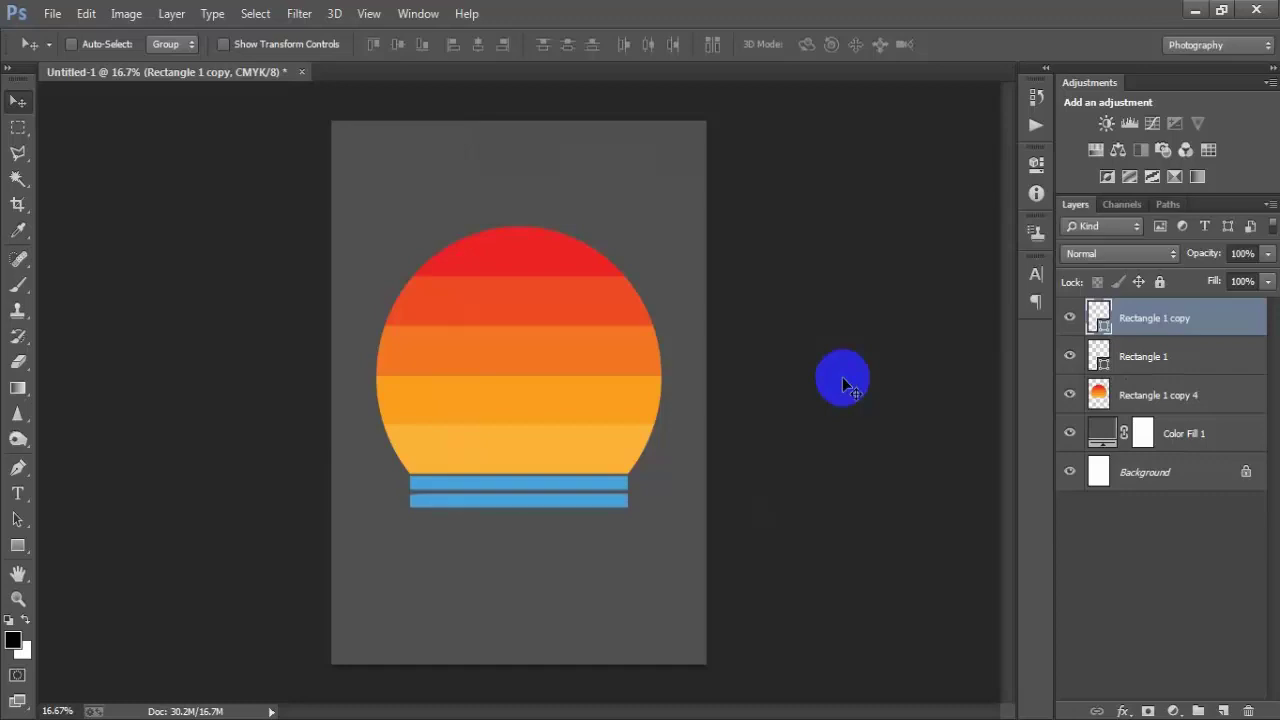
pyautogui.hotkey('shift', 'Up')
pyautogui.hotkey('shift', 'Up')
pyautogui.hotkey('shift', 'Up')
pyautogui.hotkey('shift', 'Up')
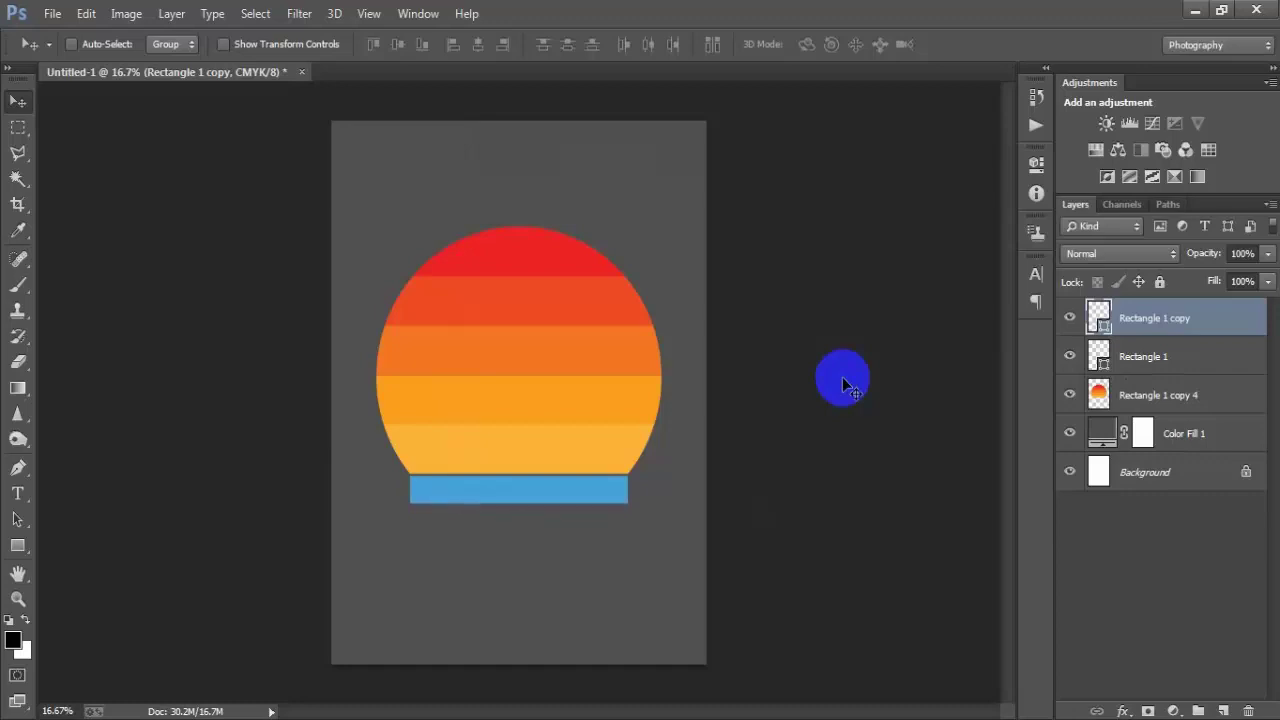
pyautogui.hotkey('shift', 'Down')
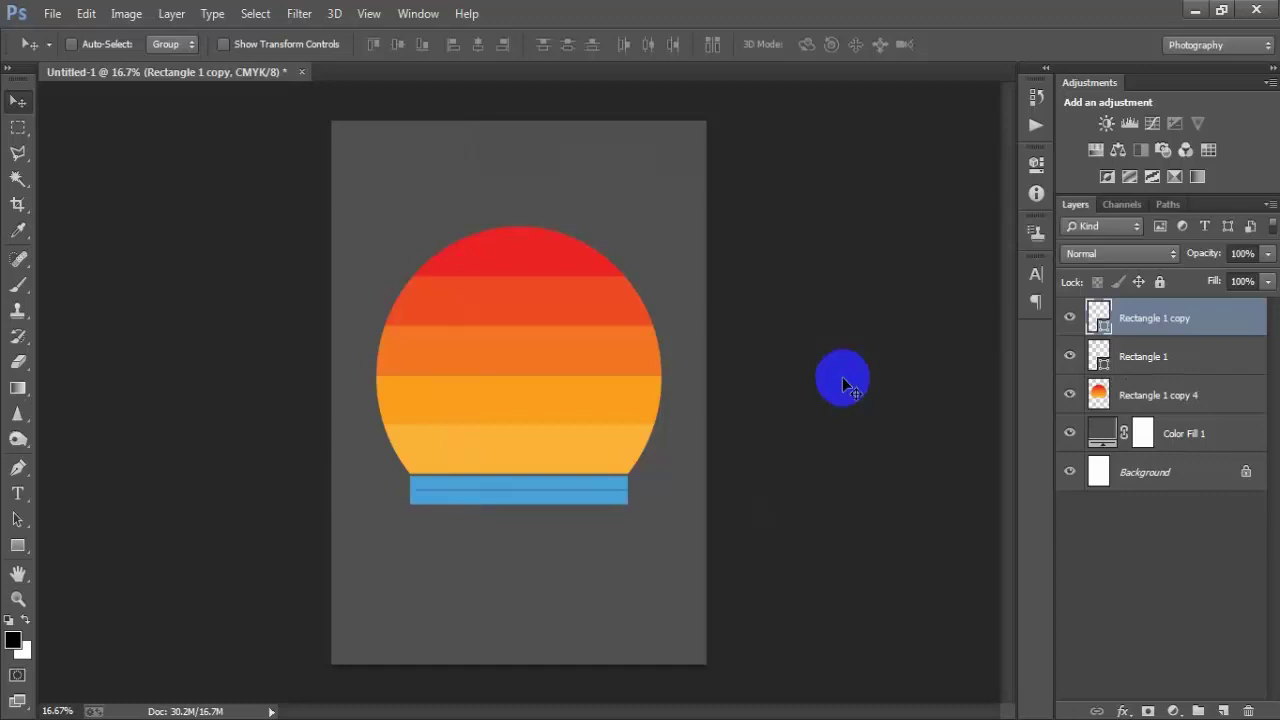
pyautogui.hotkey('shift', 'Up')
pyautogui.hotkey('shift', 'Up')
pyautogui.hotkey('shift', 'Down')
pyautogui.keyDown('ctrl'); pyautogui.click(1098, 318); pyautogui.keyUp('ctrl')
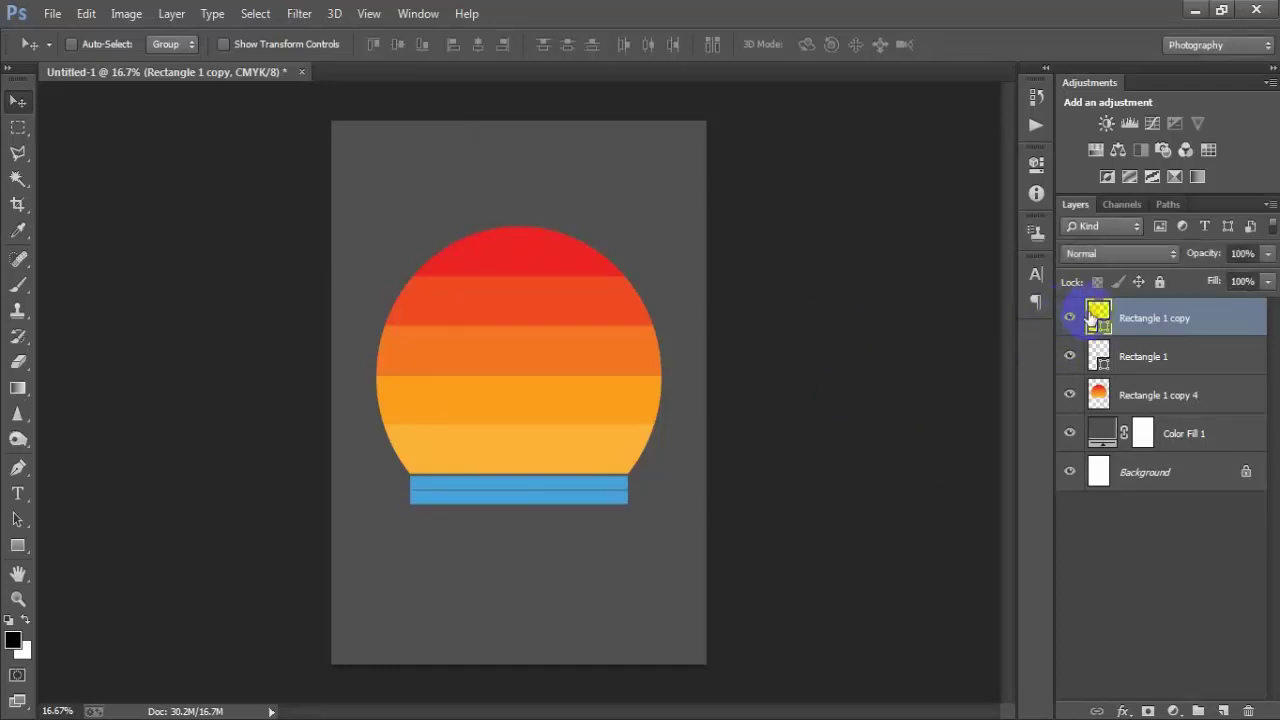
pyautogui.doubleClick(1098, 318)
pyautogui.moveTo(814, 466); pyautogui.dragTo(783, 470)
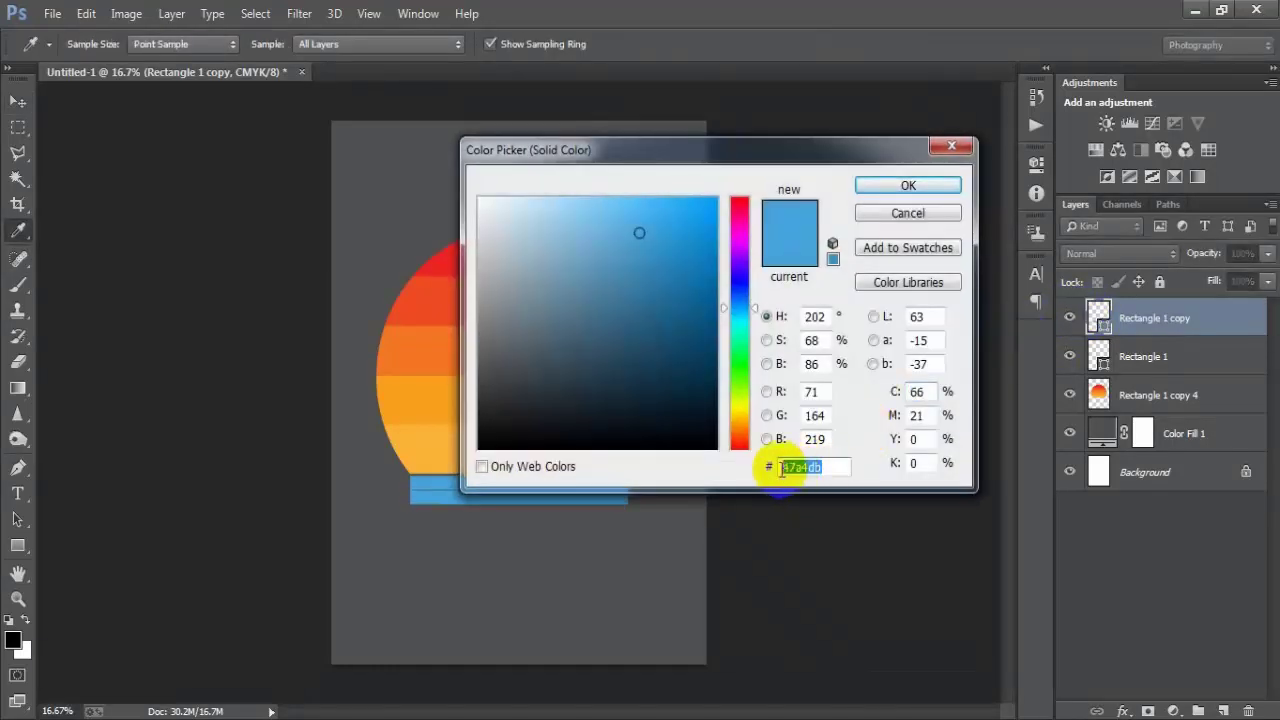
pyautogui.write('00')
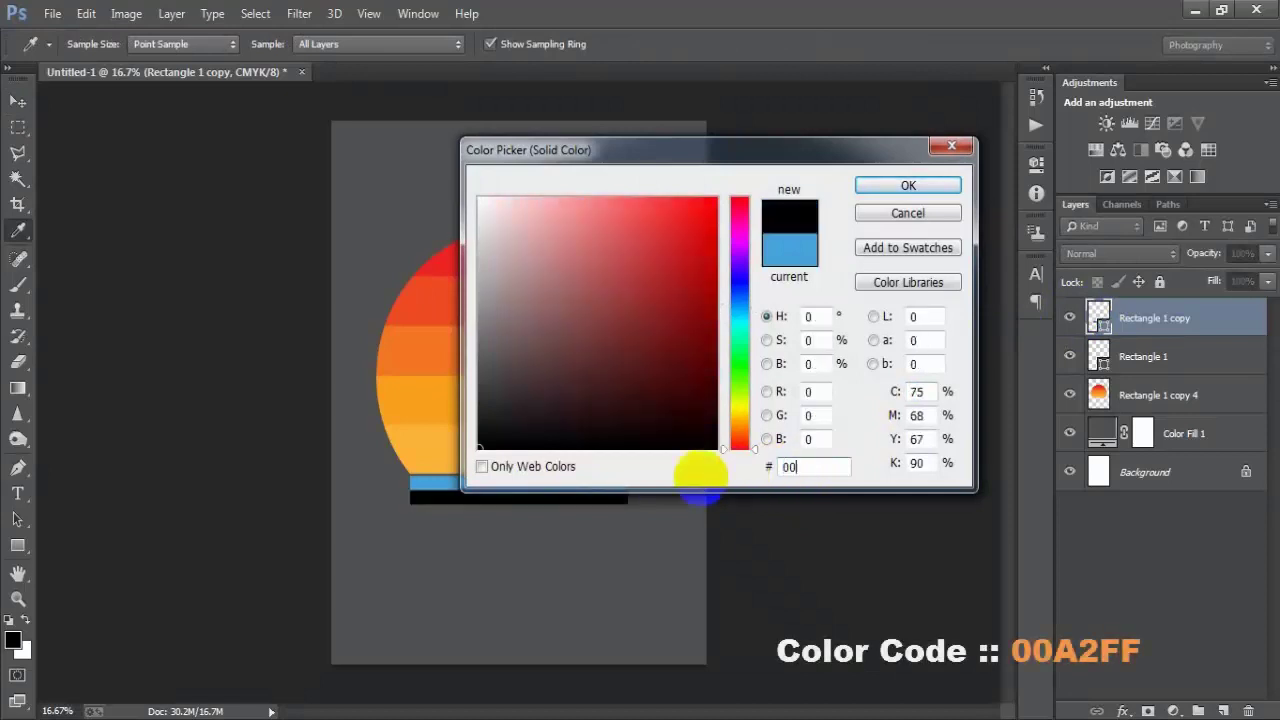
pyautogui.write('A')
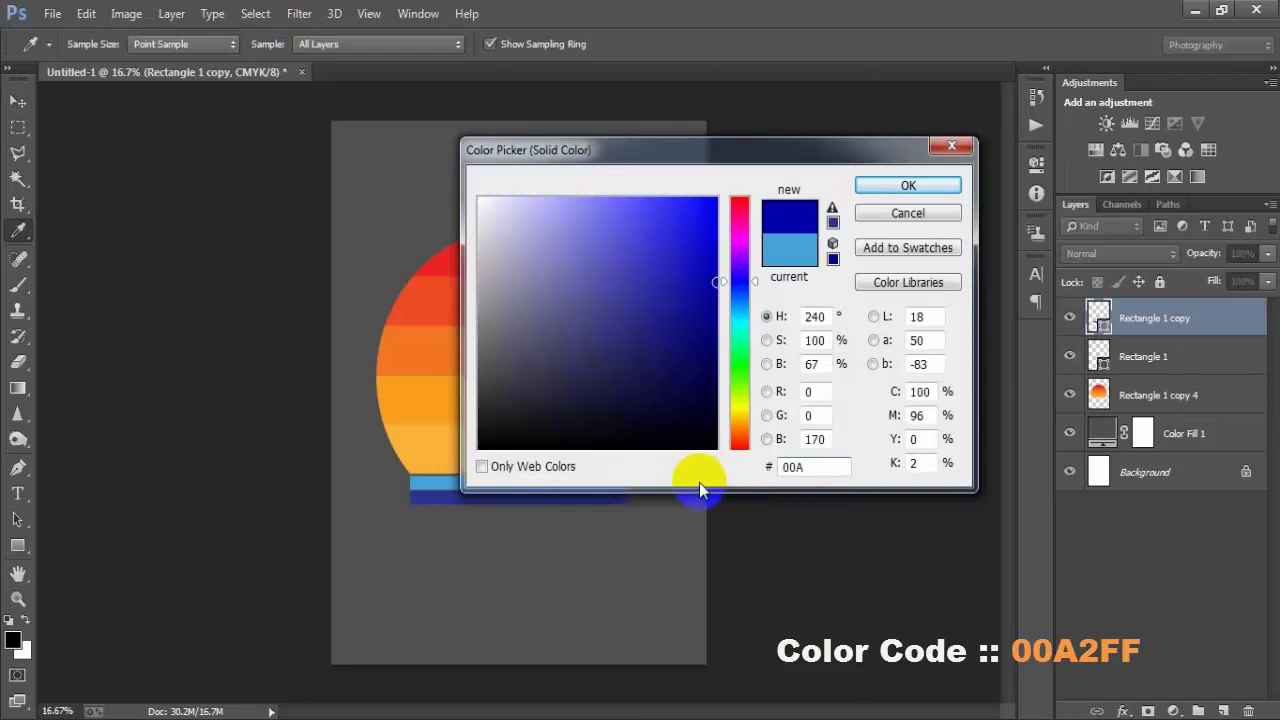
pyautogui.write('2FF')
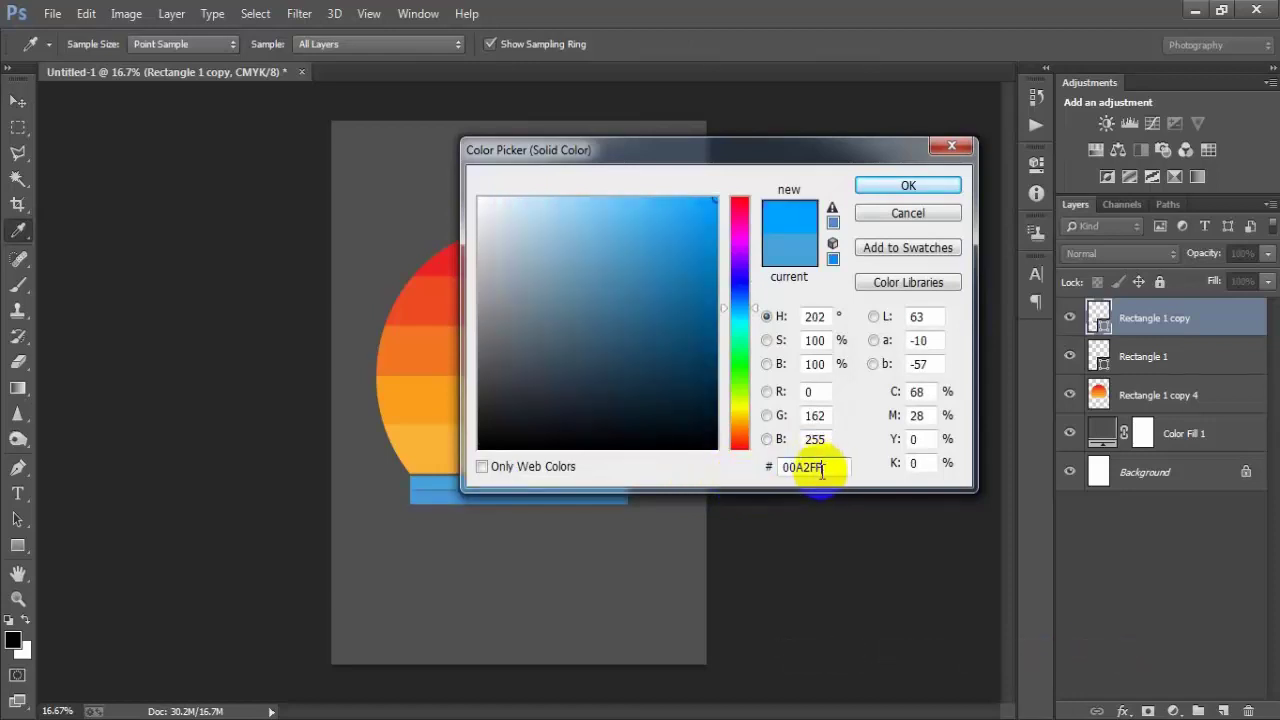
pyautogui.click(899, 187)
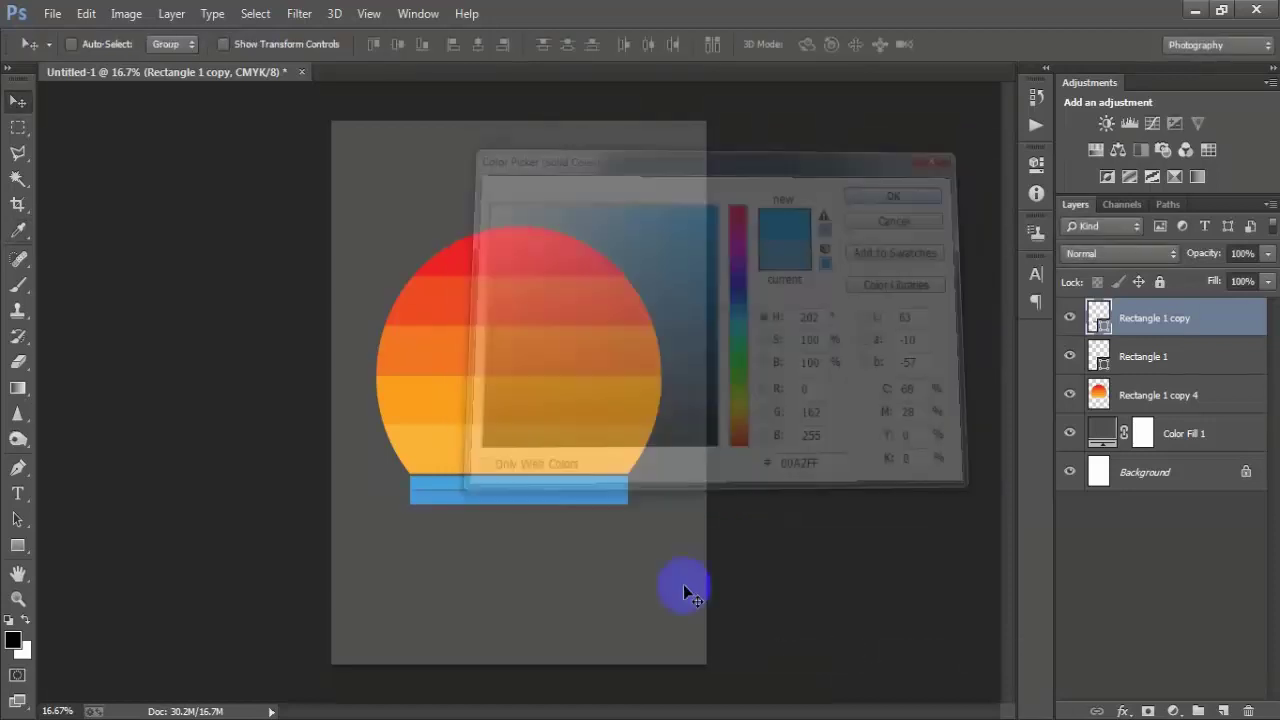
# Step: Add a third stripe beneath the second, coloured 0090FF
pyautogui.hotkey('ctrl', 'j')
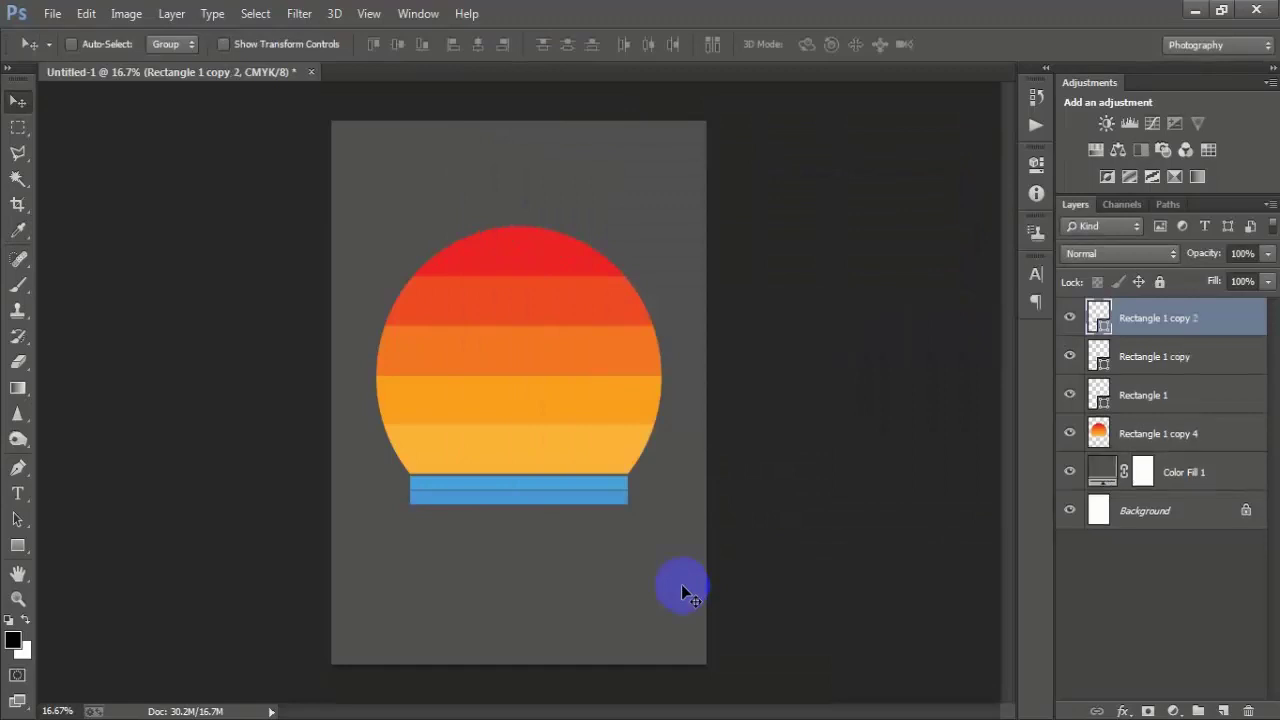
pyautogui.hotkey('shift', 'Down')
pyautogui.hotkey('shift', 'Down')
pyautogui.hotkey('shift', 'Down')
pyautogui.hotkey('shift', 'Down')
pyautogui.hotkey('shift', 'Down')
pyautogui.hotkey('shift', 'Down')
pyautogui.hotkey('shift', 'Down')
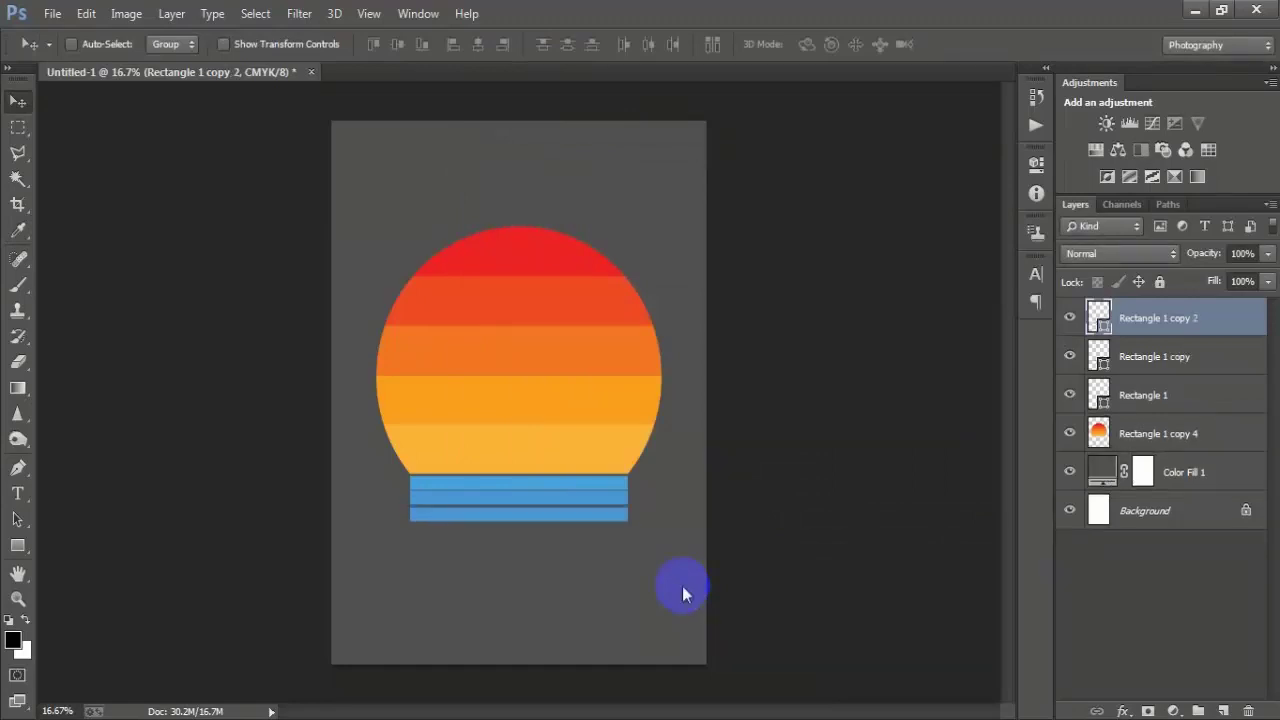
pyautogui.hotkey('shift', 'Up')
pyautogui.hotkey('shift', 'Up')
pyautogui.hotkey('shift', 'Up')
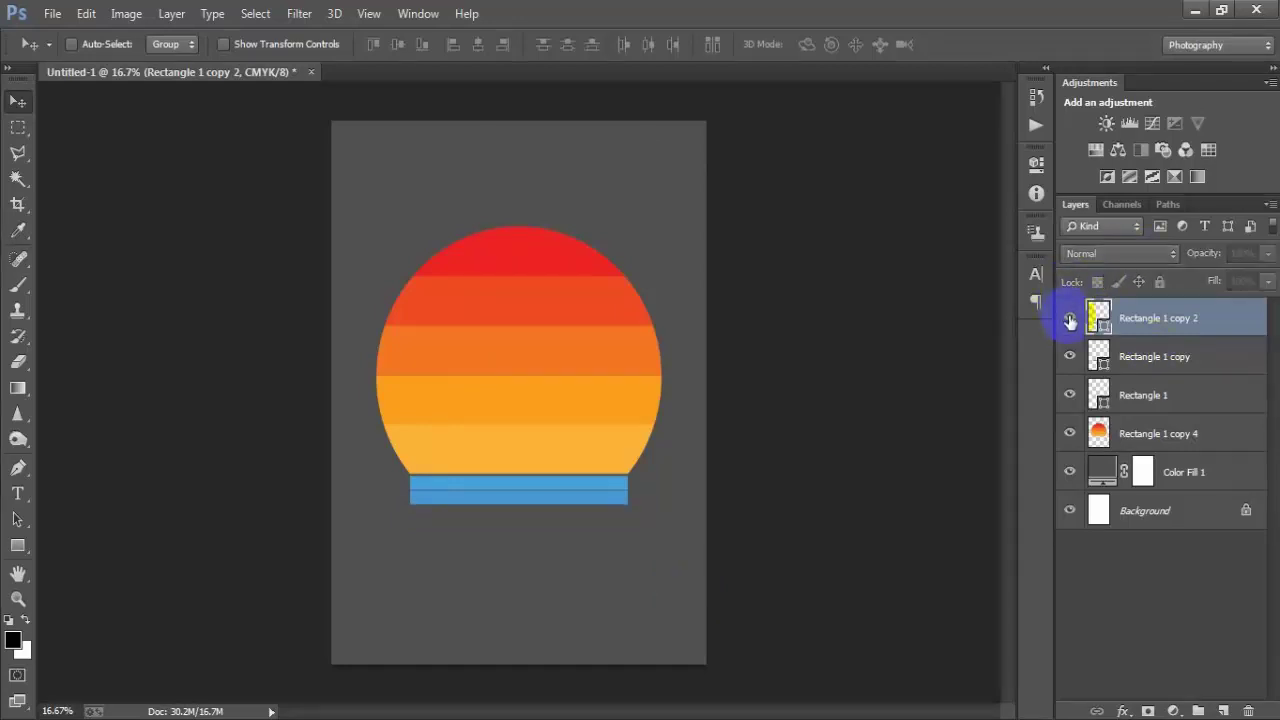
pyautogui.doubleClick(1099, 317)
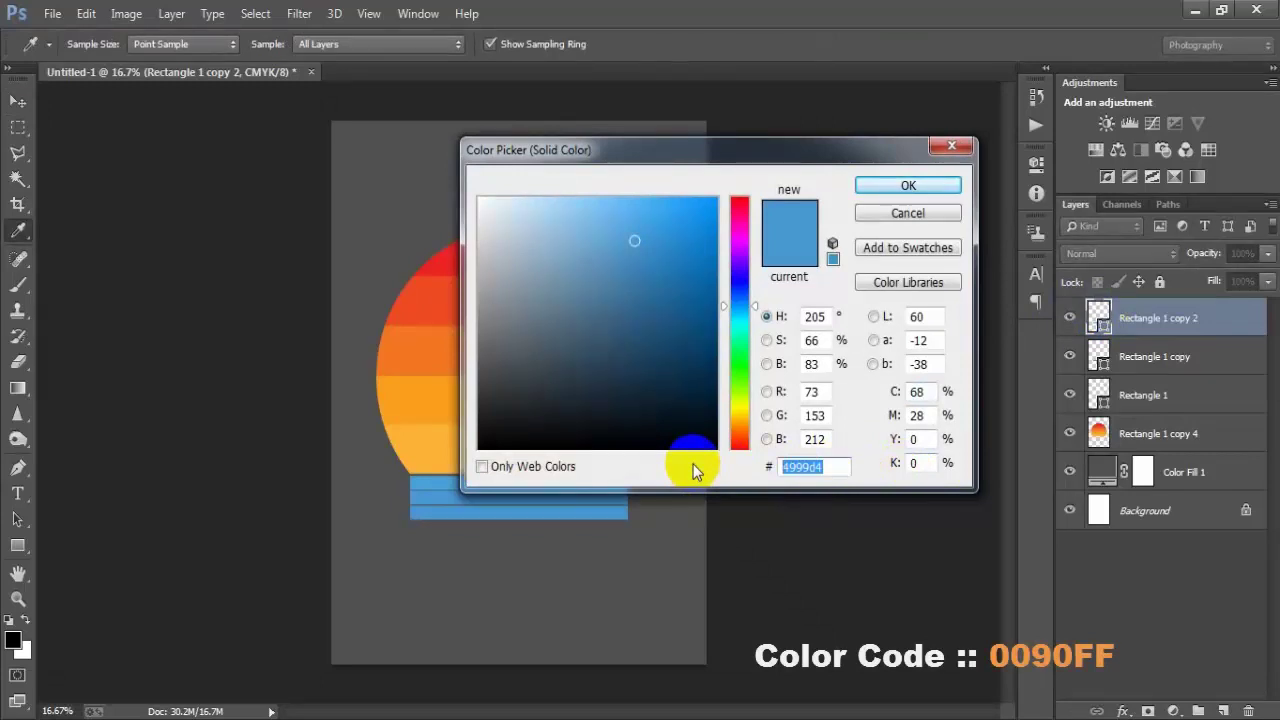
pyautogui.write('0090F')
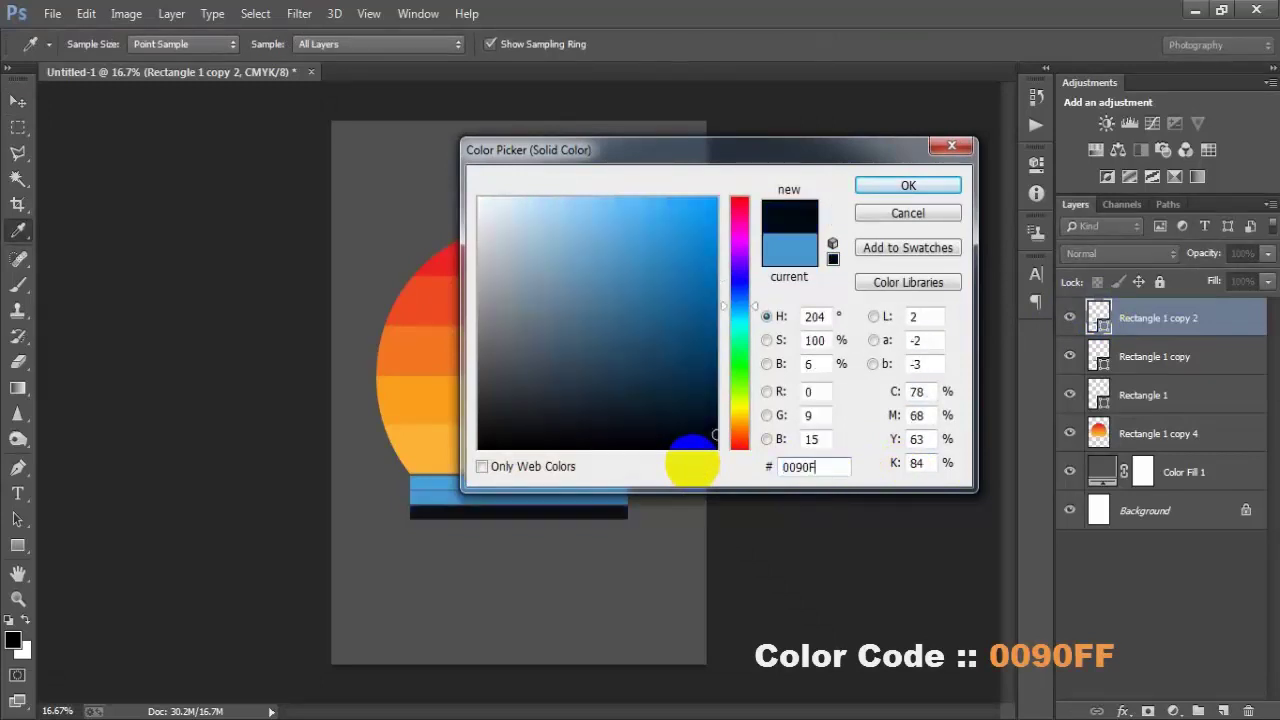
pyautogui.write('F')
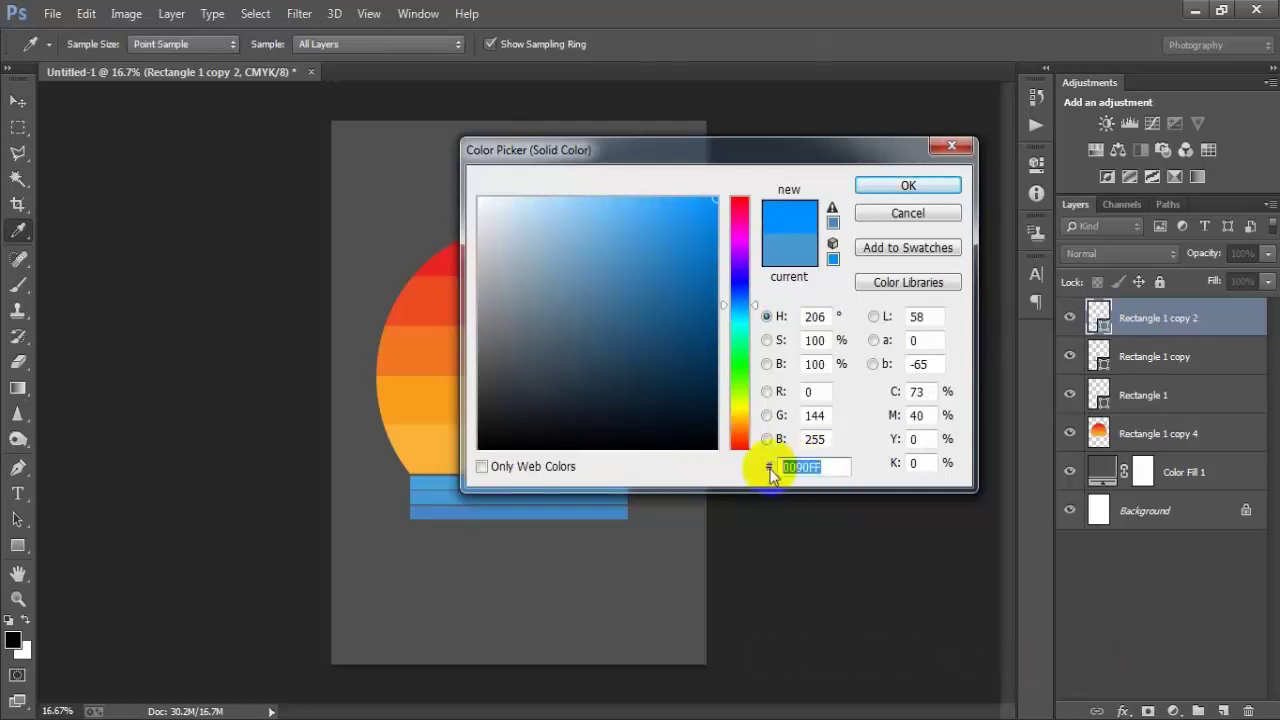
pyautogui.click(905, 188)
# Step: Add a fourth stripe at the bottom, coloured 008EFF
pyautogui.click(839, 462)
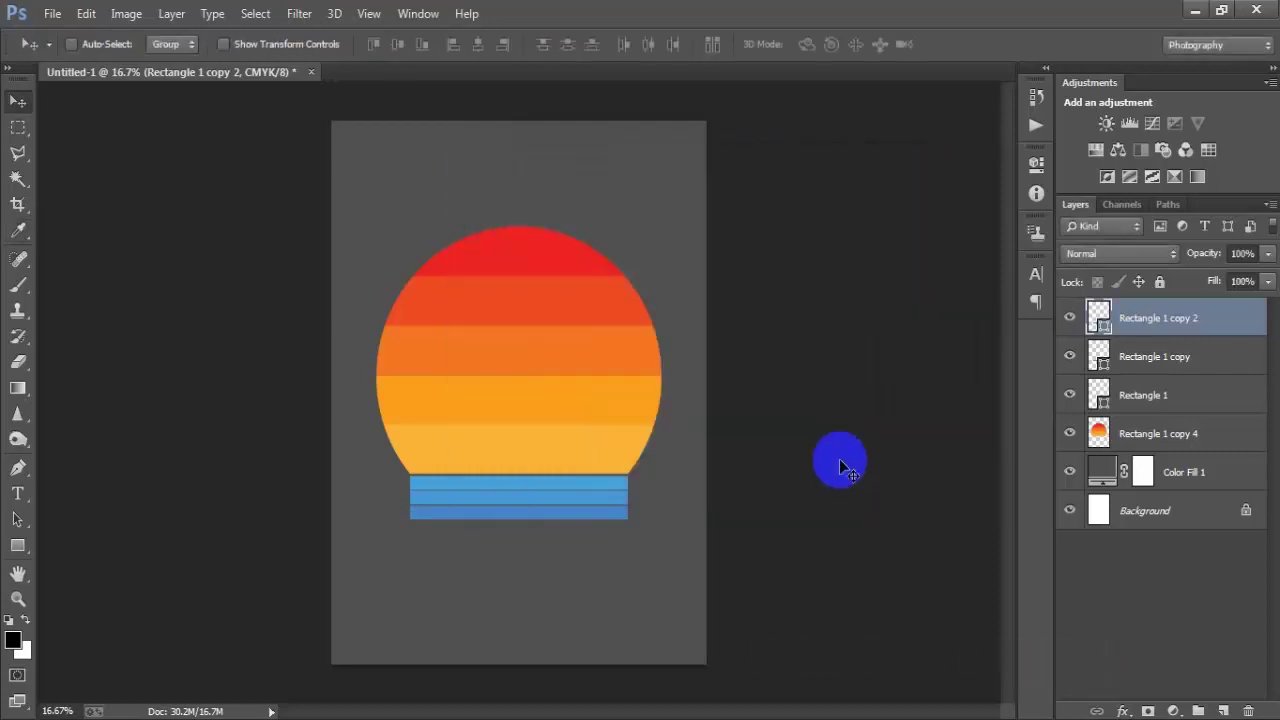
pyautogui.hotkey('ctrl', 'j')
pyautogui.hotkey('shift', 'Down')
pyautogui.hotkey('shift', 'Down')
pyautogui.hotkey('shift', 'Down')
pyautogui.hotkey('shift', 'Down')
pyautogui.hotkey('shift', 'Down')
pyautogui.hotkey('shift', 'Down')
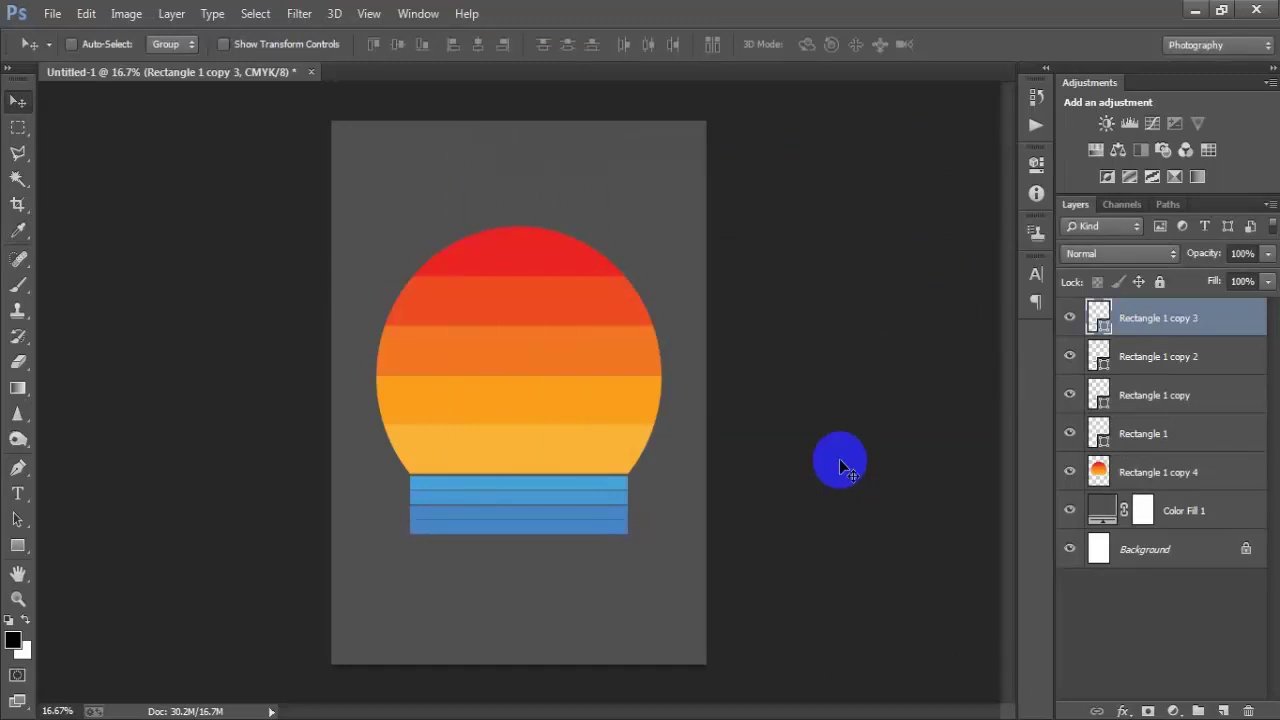
pyautogui.doubleClick(1097, 318)
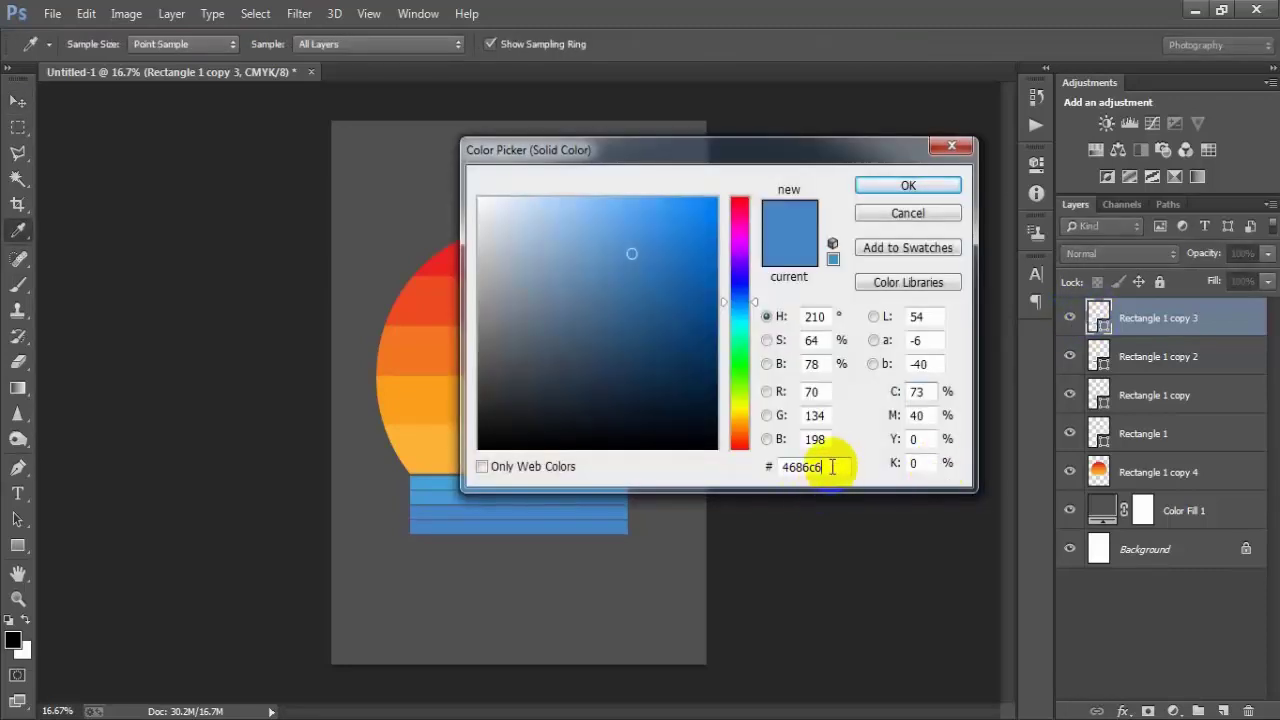
pyautogui.write('0')
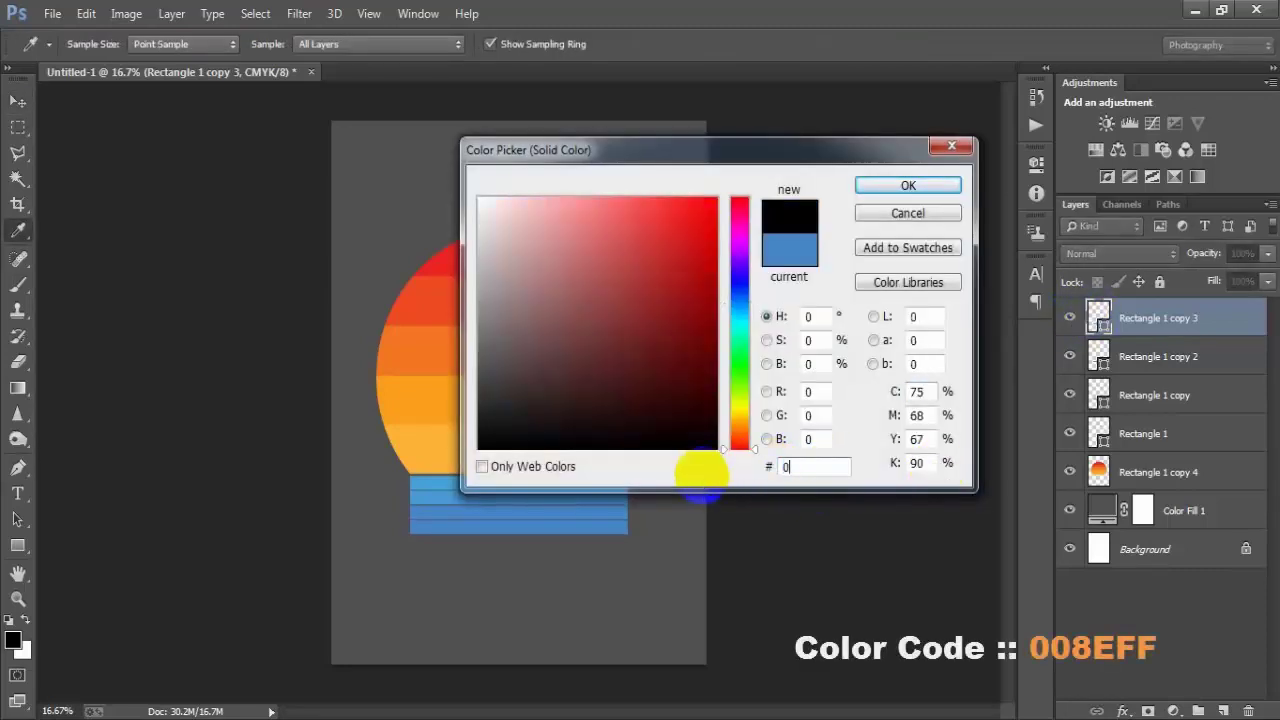
pyautogui.write('0')
pyautogui.write('8')
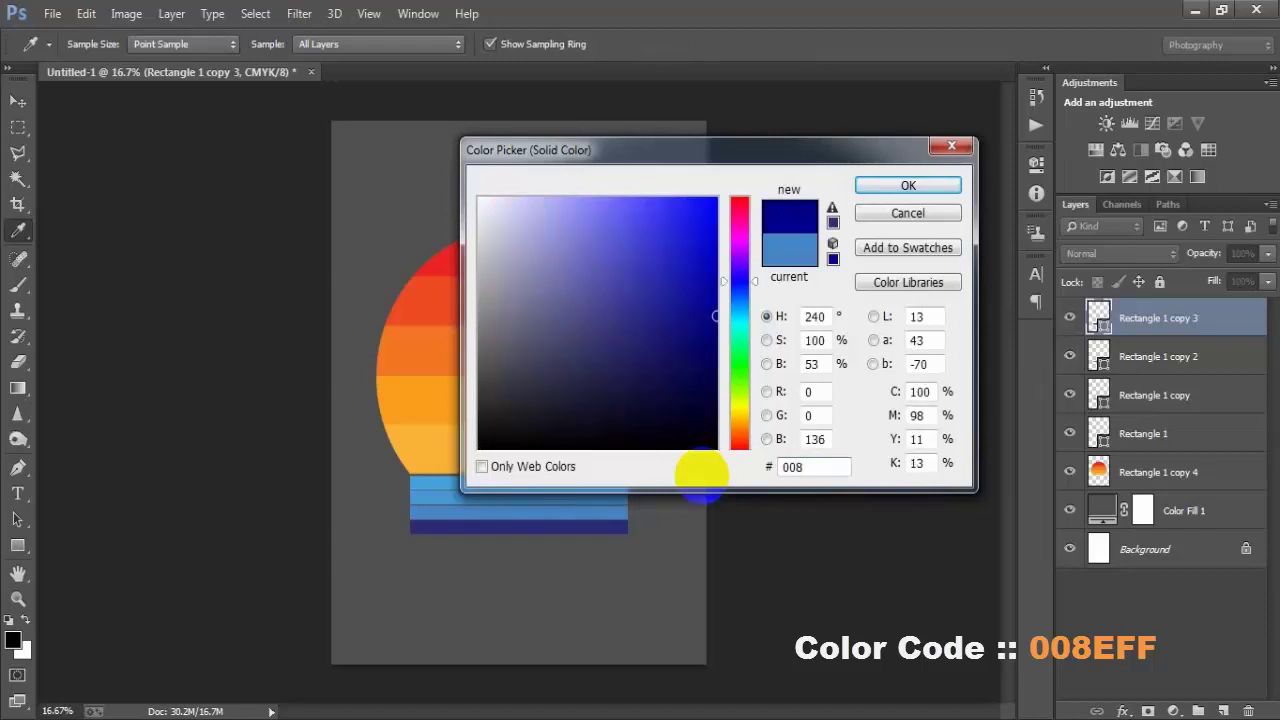
pyautogui.write('EFF')
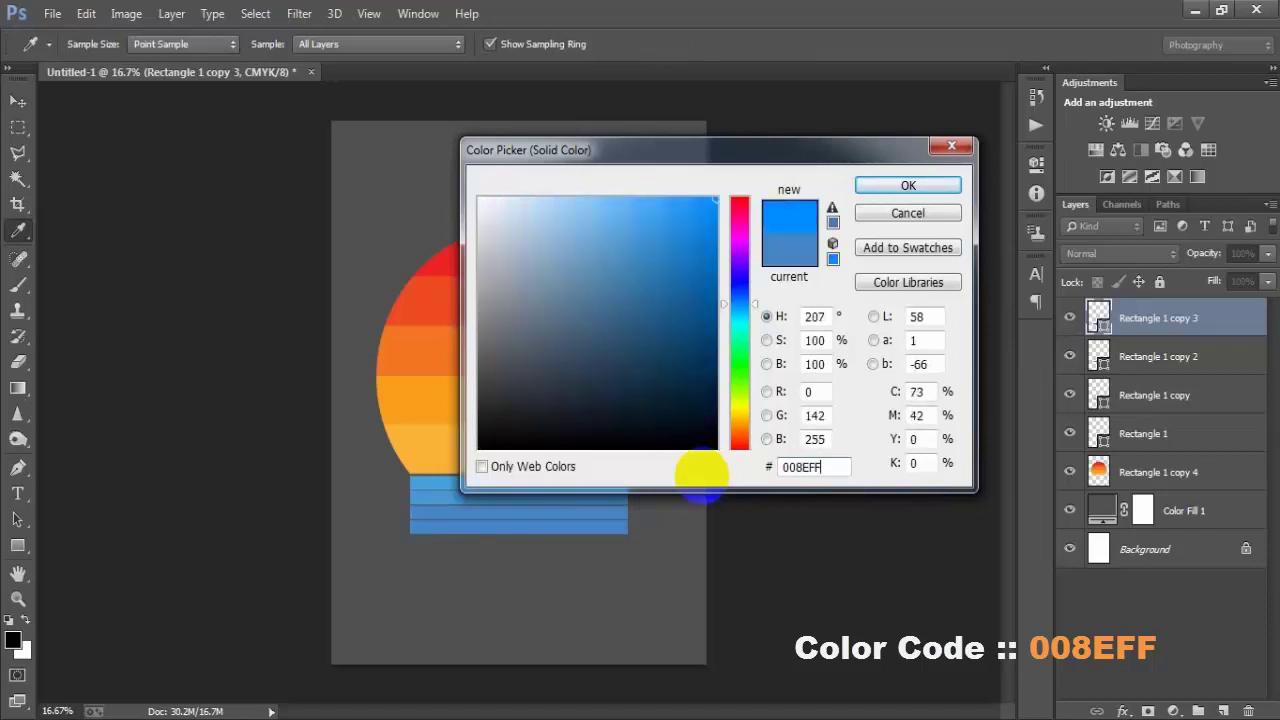
pyautogui.press('Return')
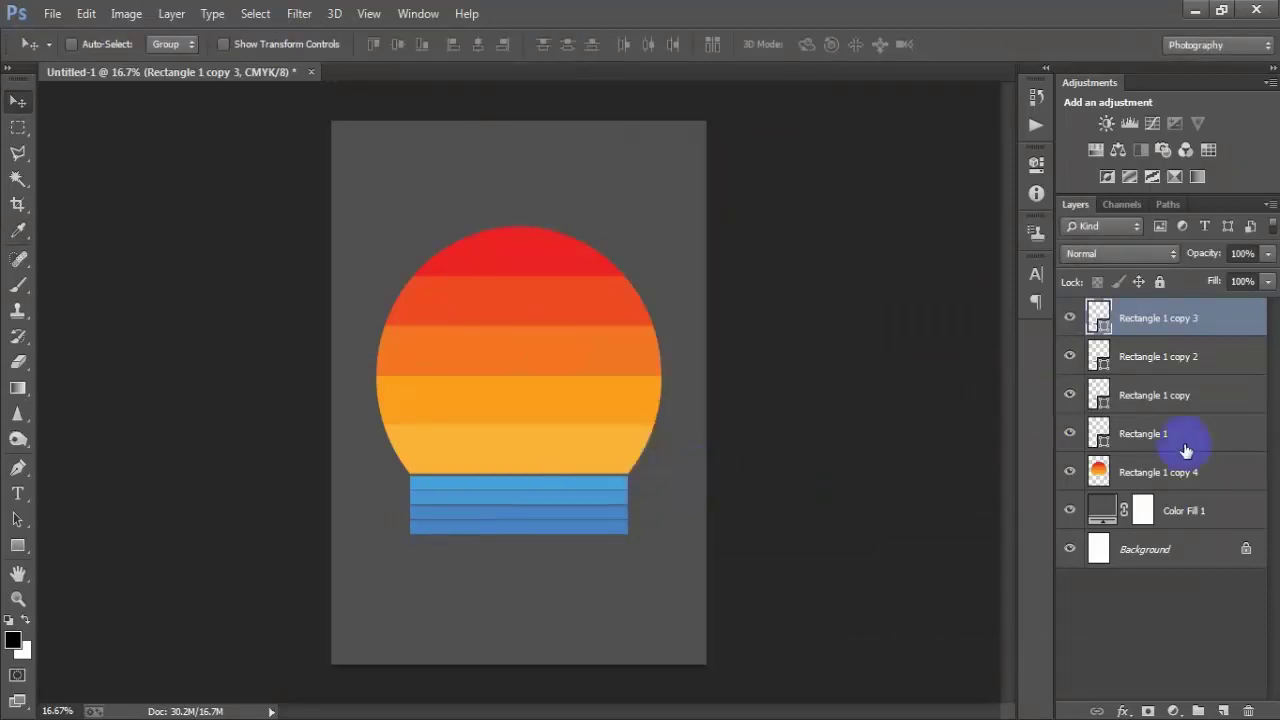
# Step: Rasterize the four stripe layers and merge them into one layer
pyautogui.keyDown('shift'); pyautogui.click(1166, 447); pyautogui.keyUp('shift')
pyautogui.rightClick(1136, 400)
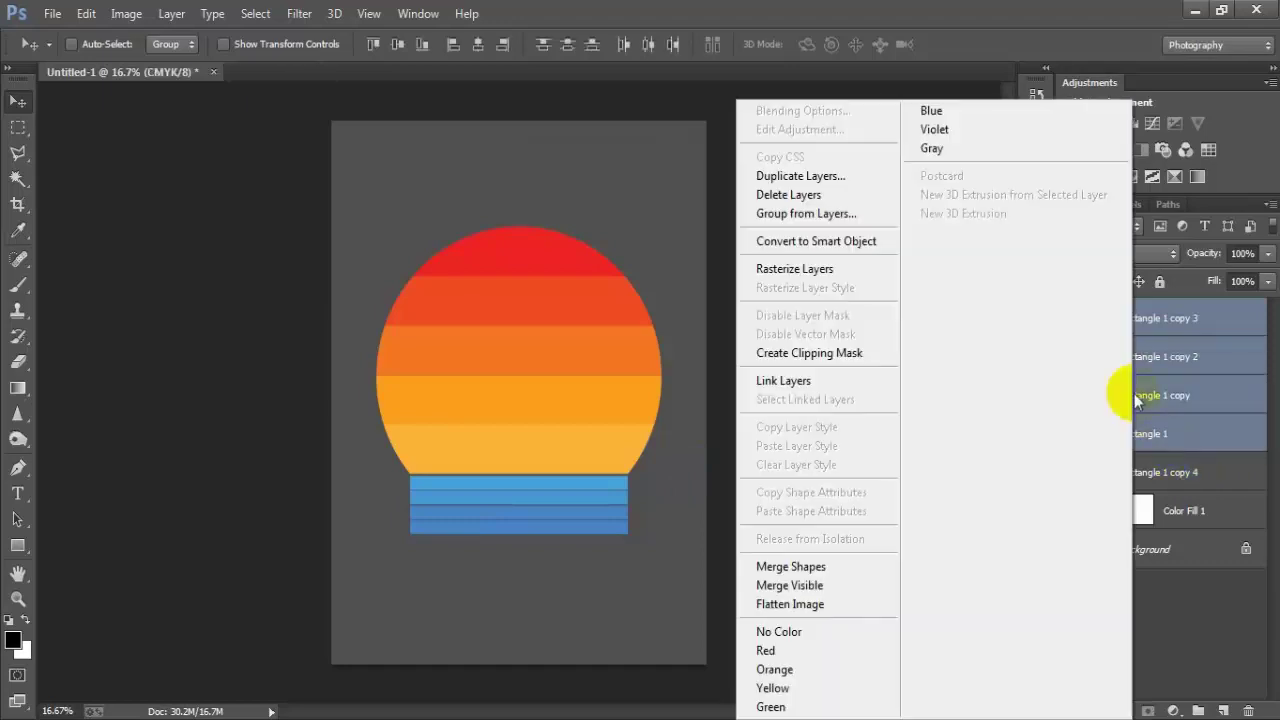
pyautogui.click(828, 275)
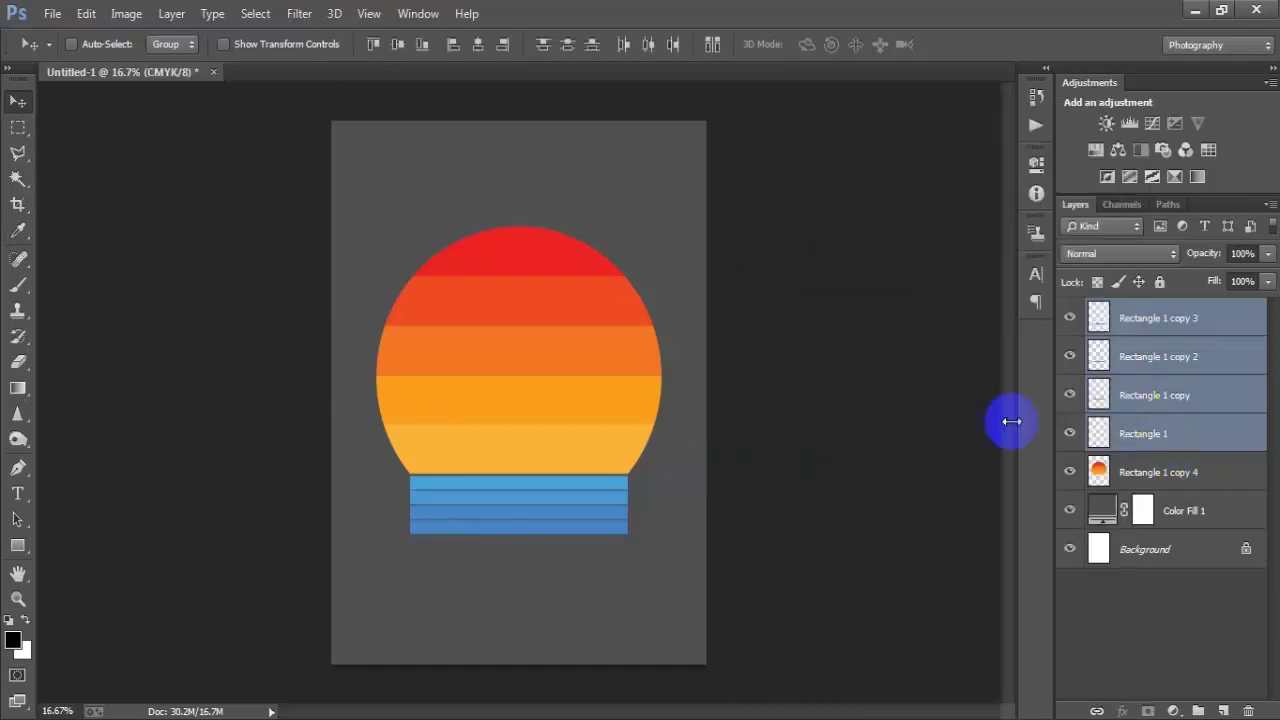
pyautogui.click(1070, 395)
pyautogui.click(1070, 395)
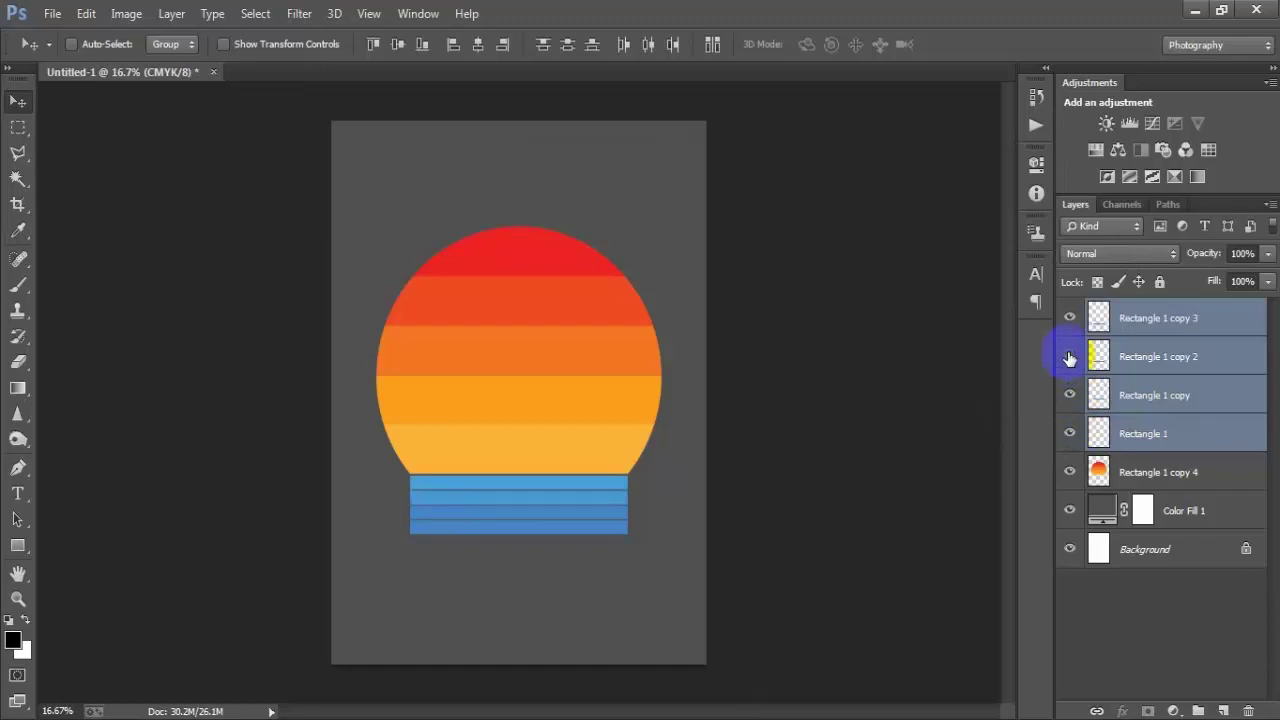
pyautogui.hotkey('ctrl', 'e')
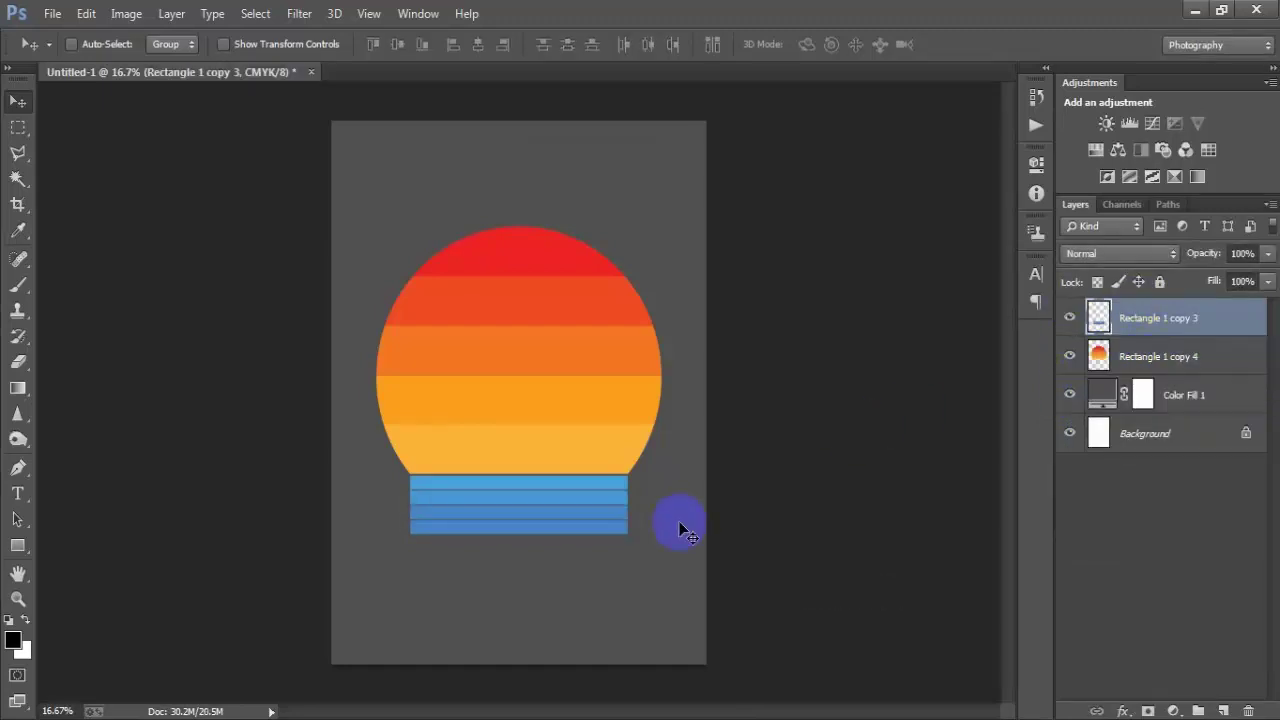
# Step: Widen the merged stripes so they extend past the sun's sides
pyautogui.hotkey('ctrl', 't')
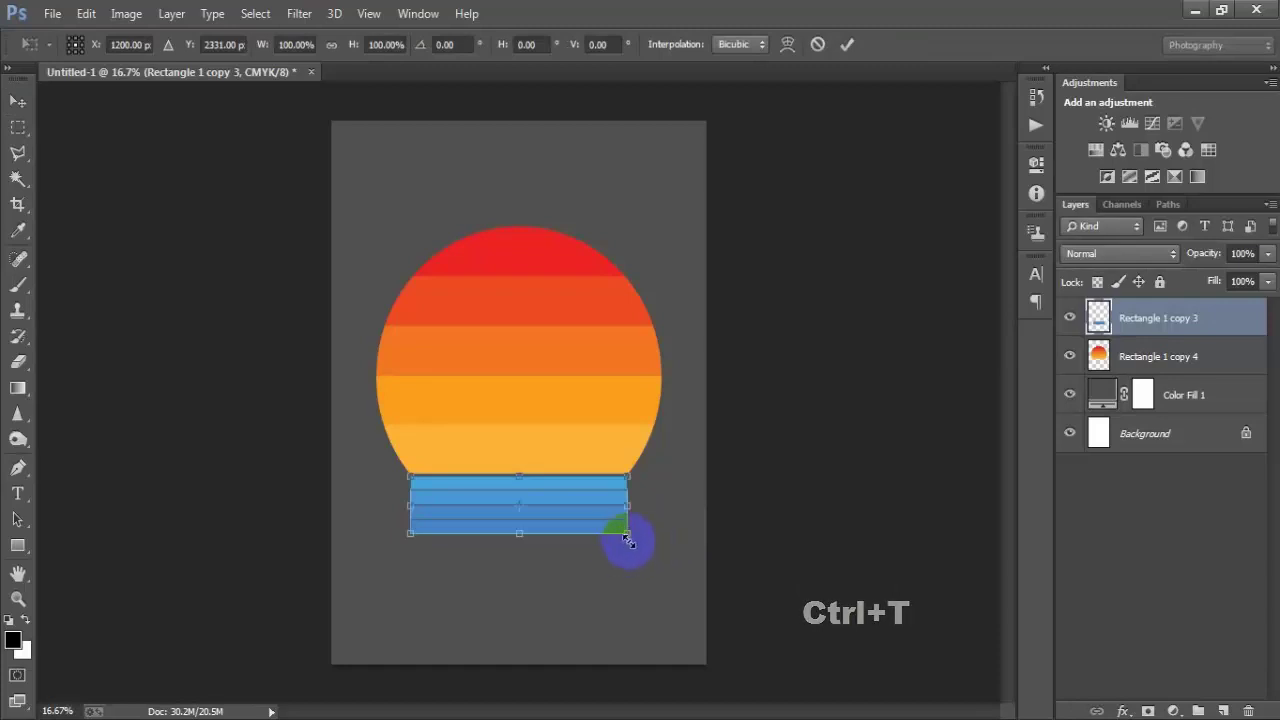
pyautogui.moveTo(628, 534); pyautogui.dragTo(660, 542)
pyautogui.click(848, 45)
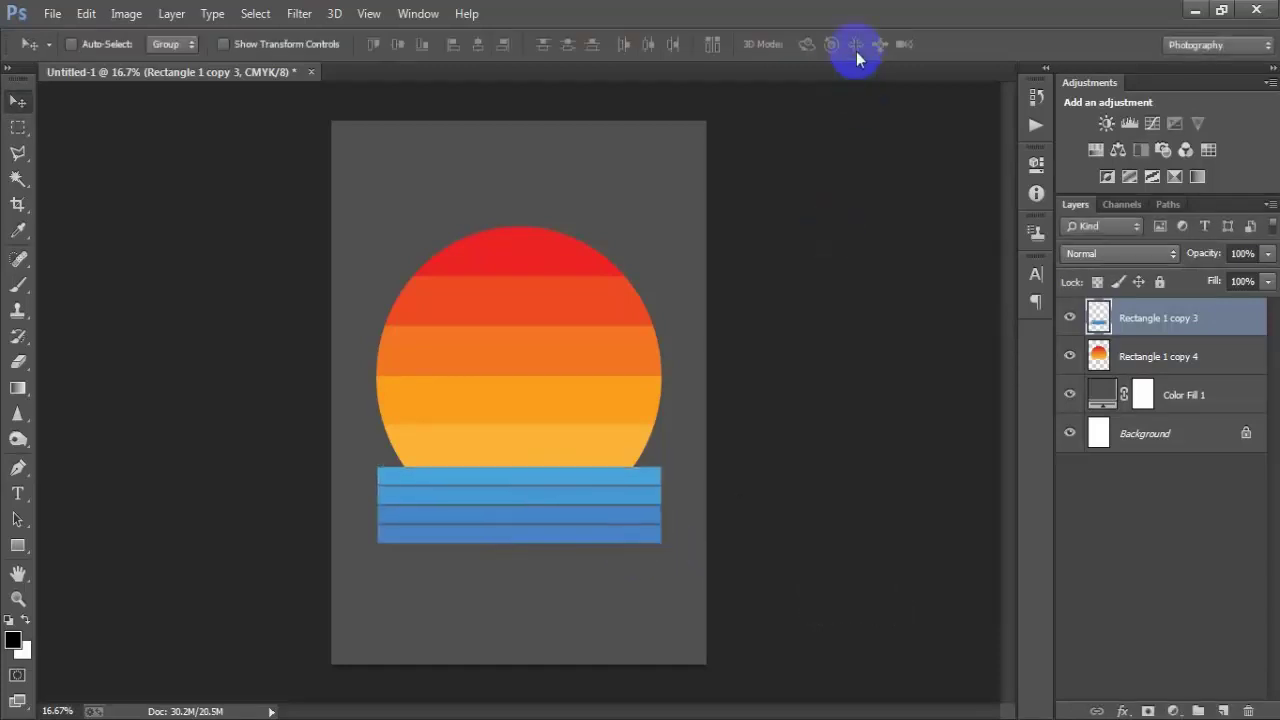
pyautogui.click(1069, 317)
pyautogui.click(1069, 317)
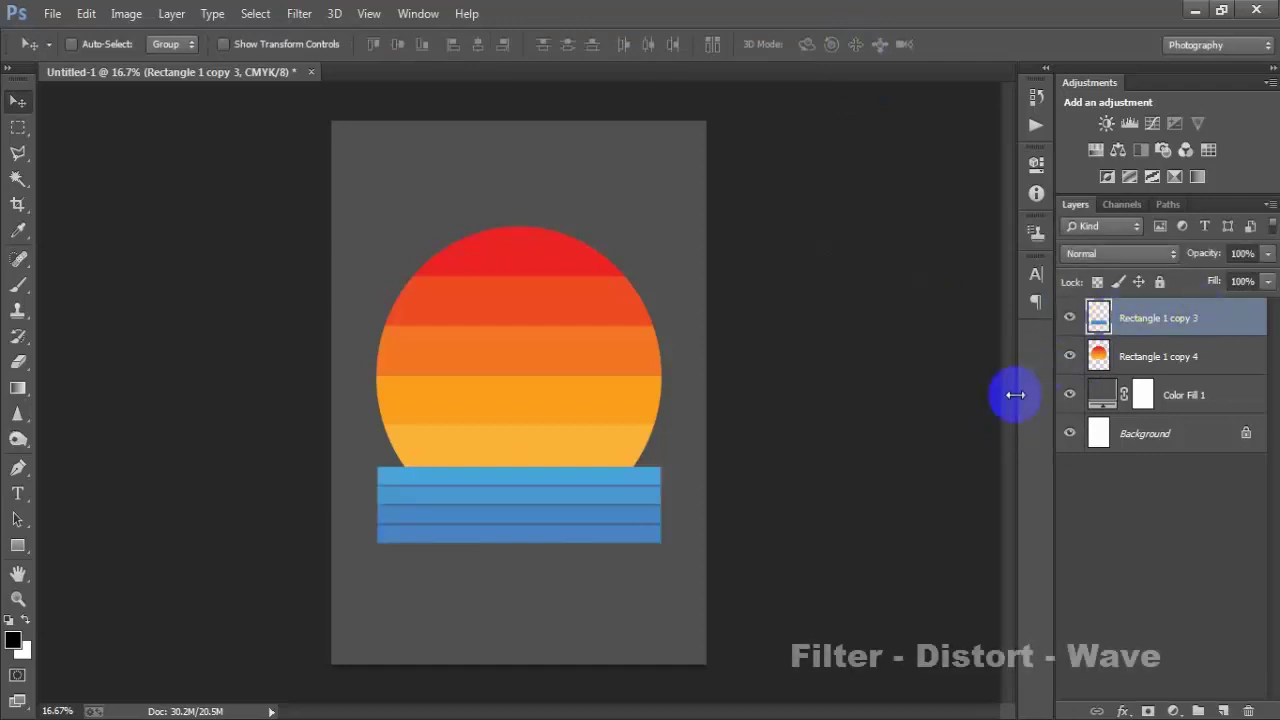
# Step: In Filter > Distort > Wave, keep 1 generator and set wavelength 10–999, amplitude 1–300
pyautogui.click(294, 20)
pyautogui.moveTo(315, 288)
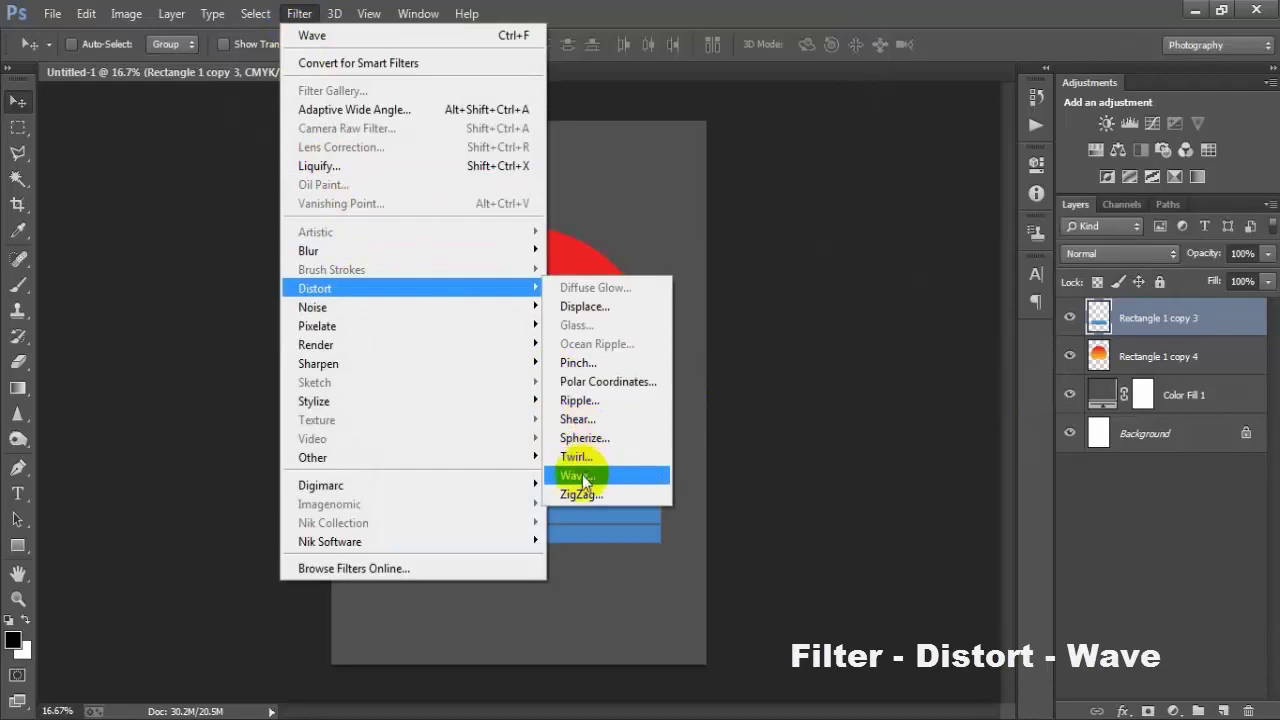
pyautogui.click(623, 475)
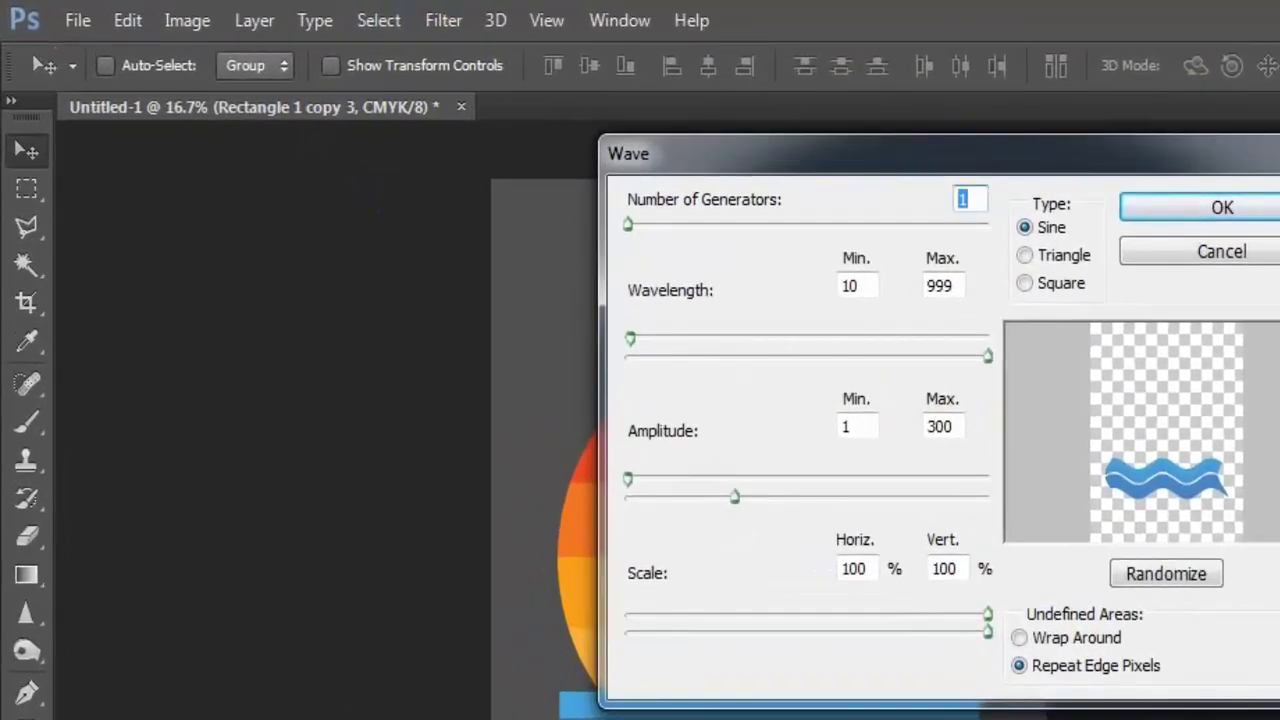
pyautogui.click(966, 198)
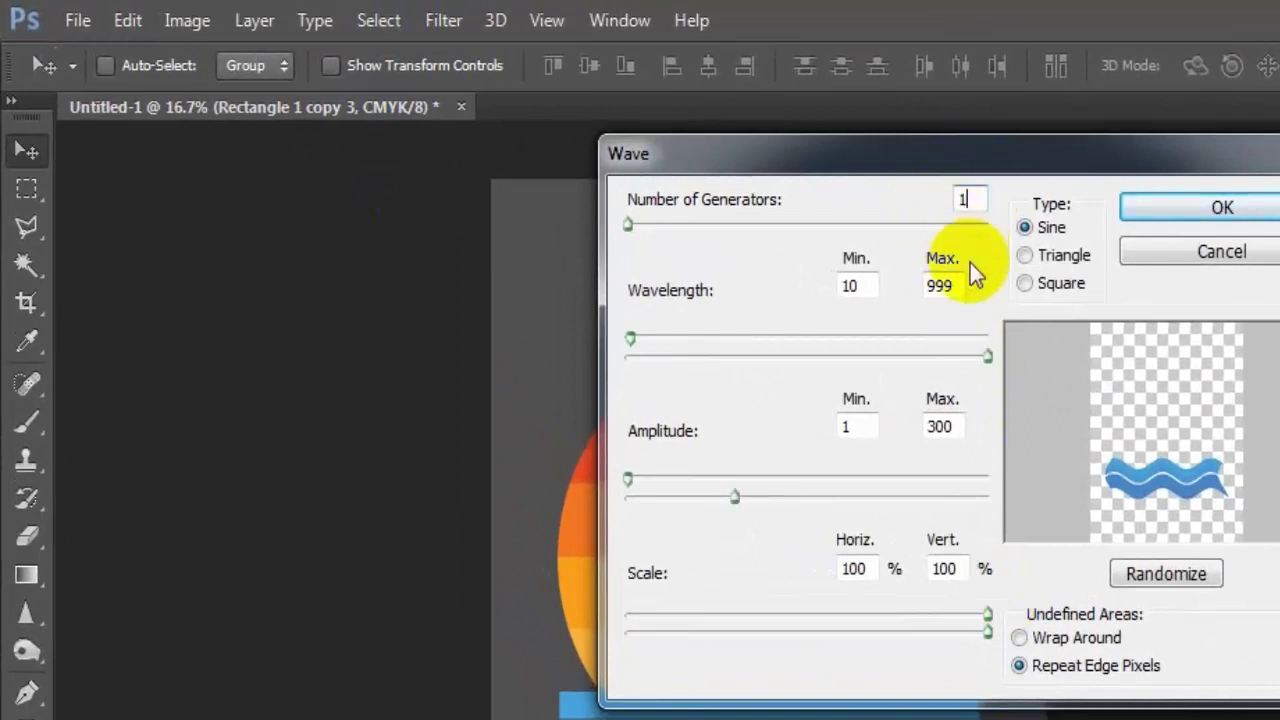
pyautogui.doubleClick(855, 286)
pyautogui.write('10')
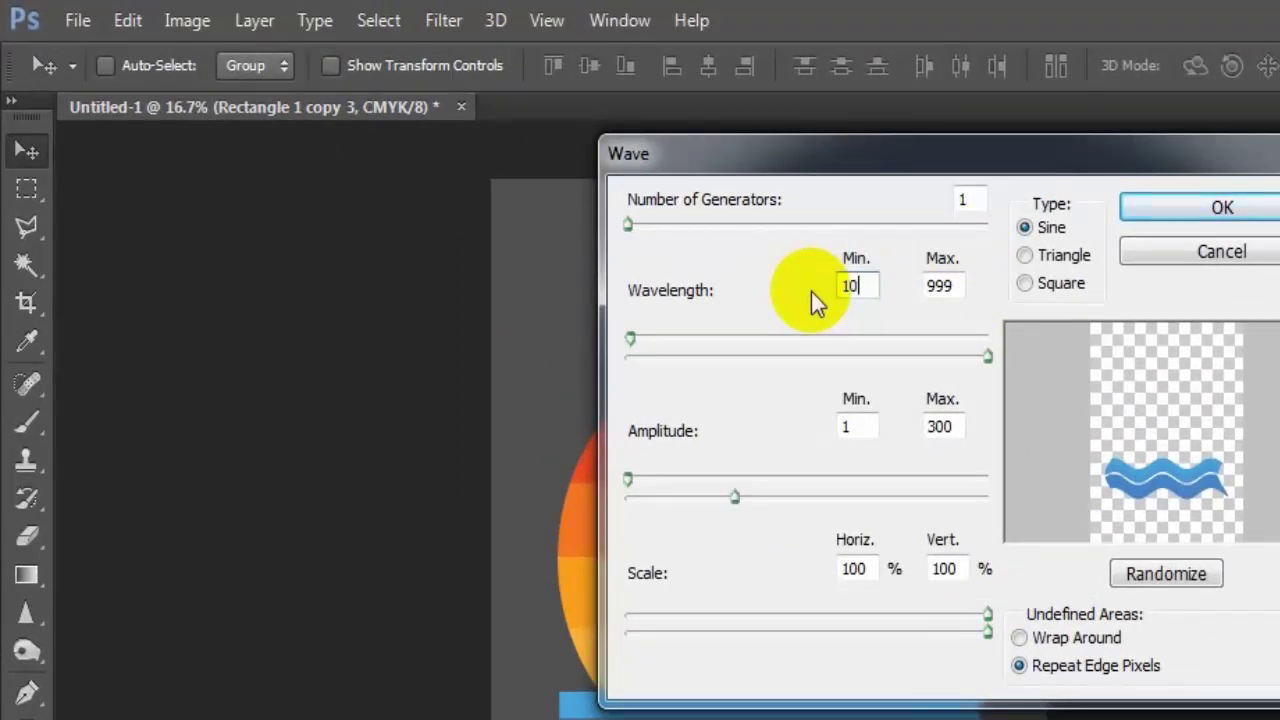
pyautogui.doubleClick(940, 286)
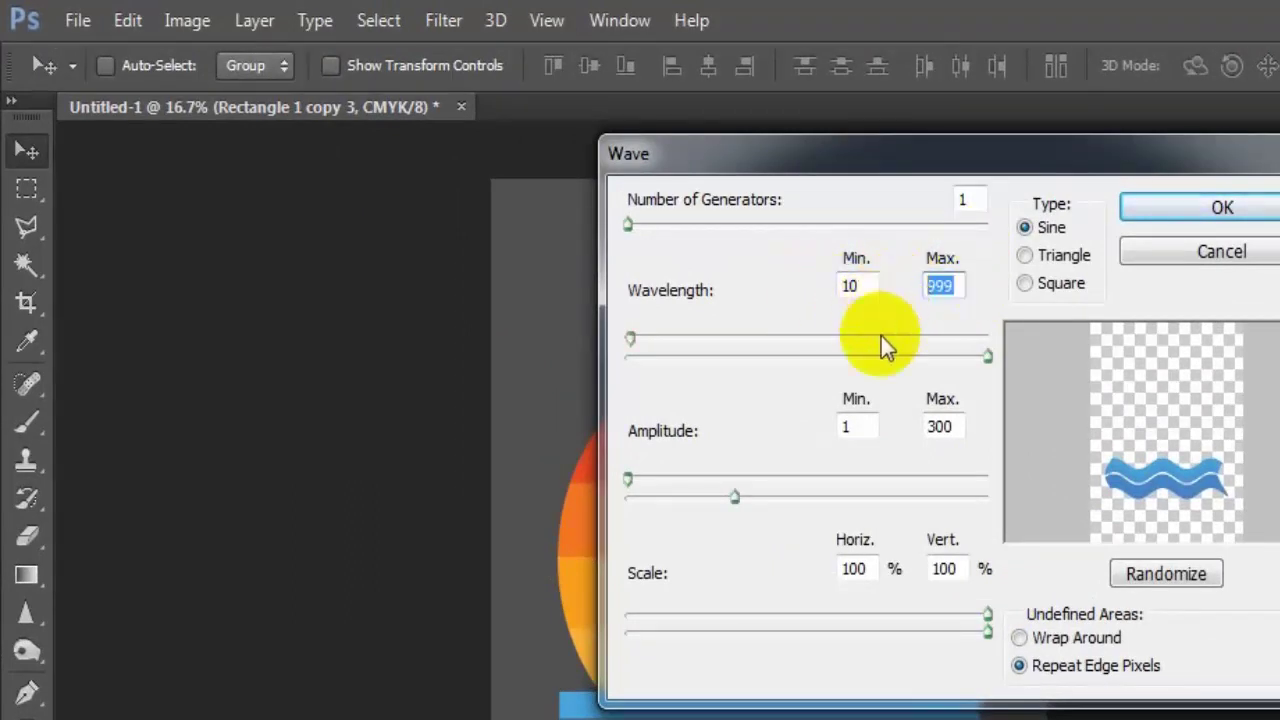
pyautogui.write('999')
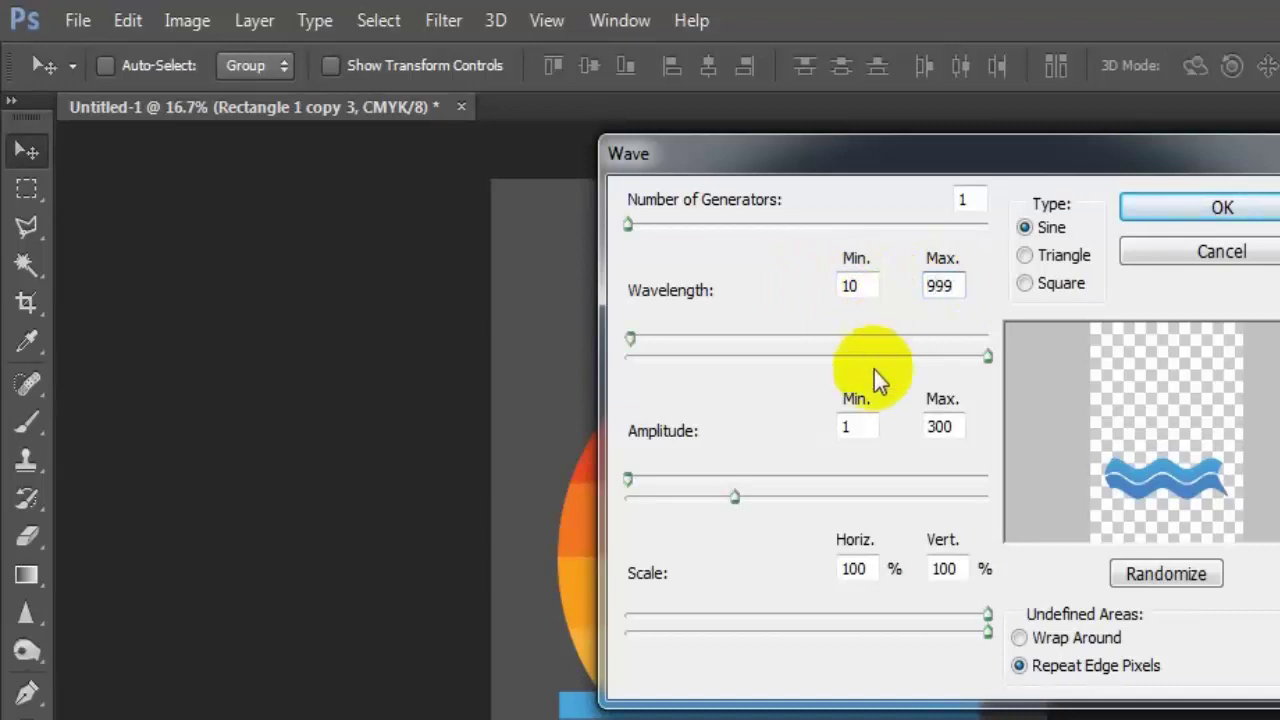
pyautogui.doubleClick(852, 427)
pyautogui.write('1')
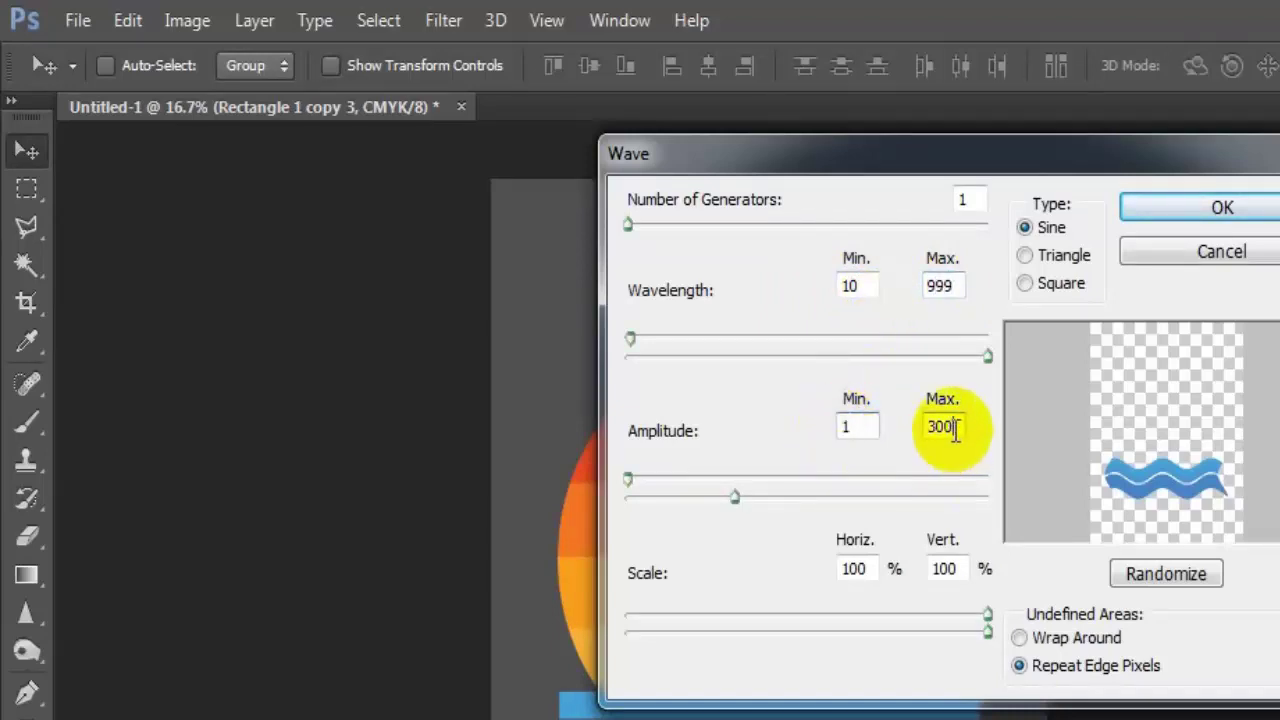
pyautogui.doubleClick(950, 427)
pyautogui.press('BackSpace')
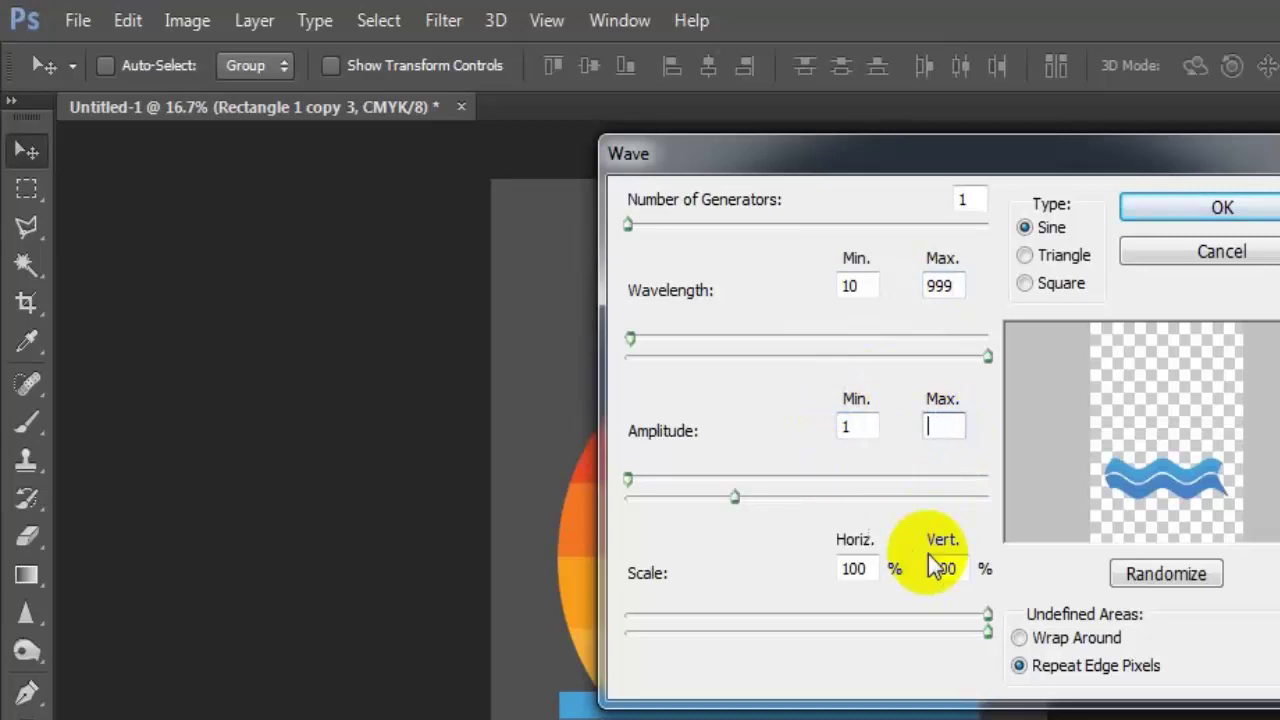
pyautogui.write('300')
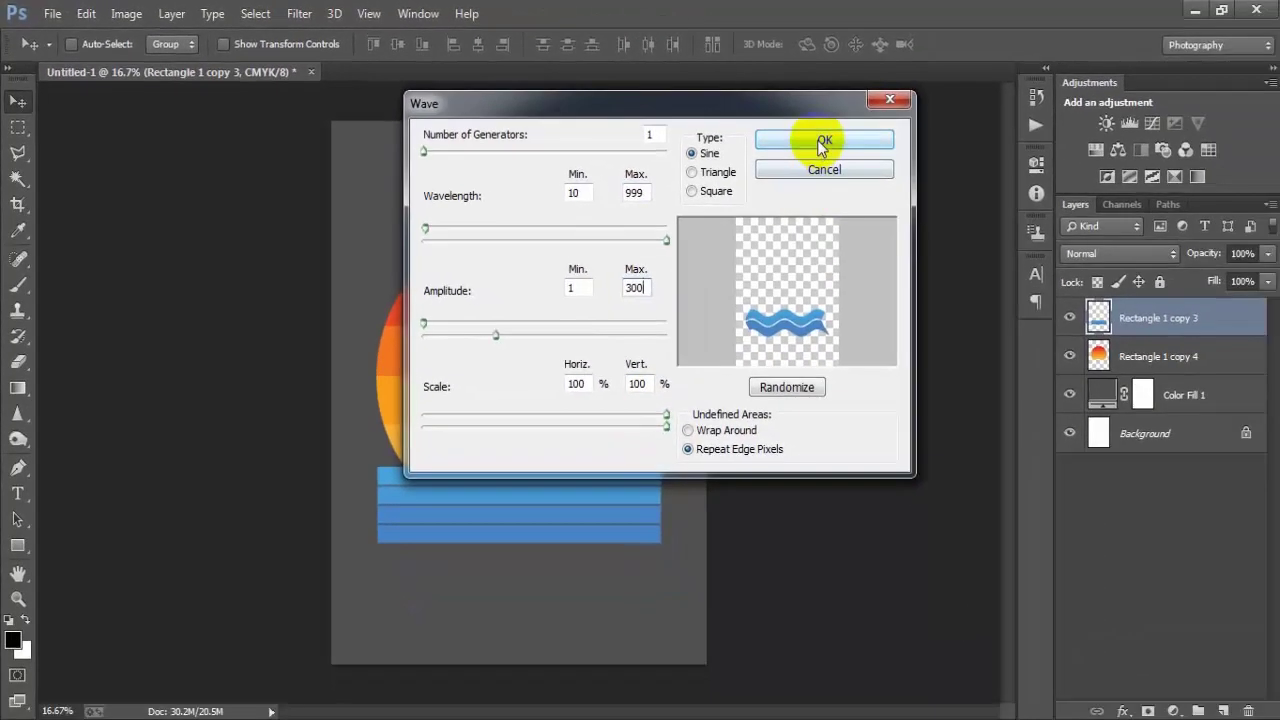
# Step: Apply the Wave filter and move the waves up over the sun's bottom edge
pyautogui.click(820, 138)
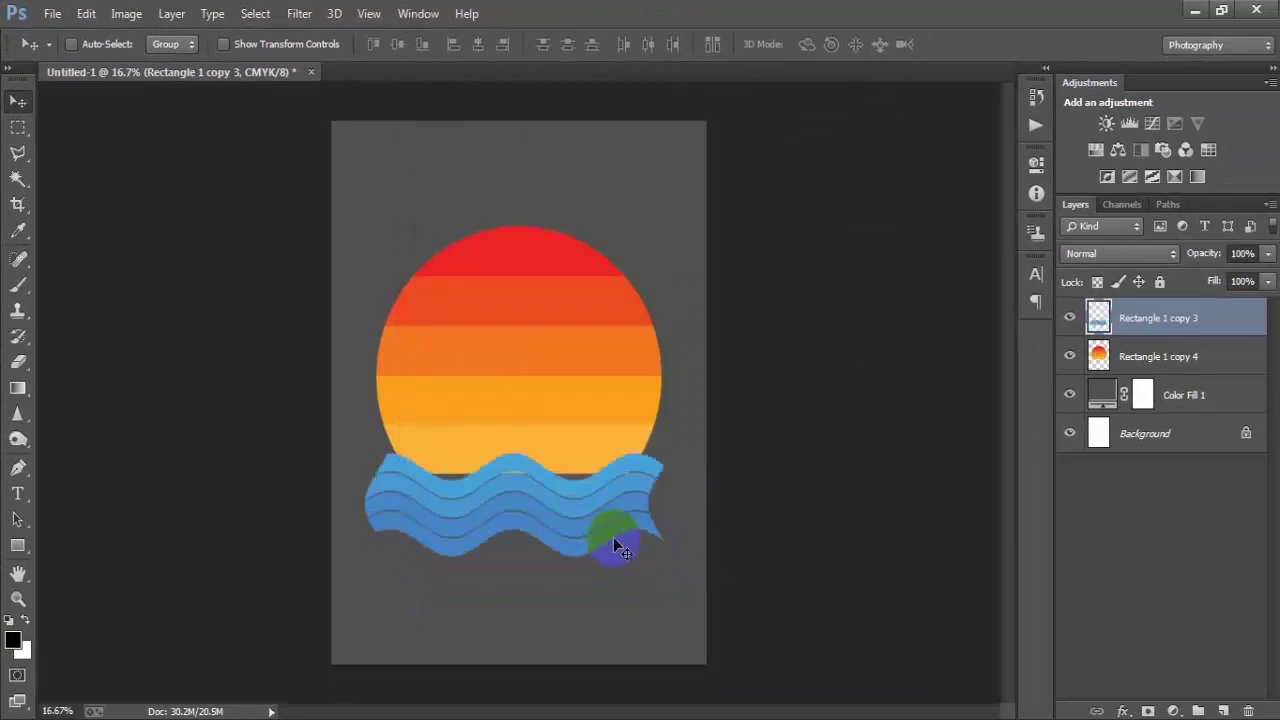
pyautogui.moveTo(515, 514); pyautogui.dragTo(551, 459)
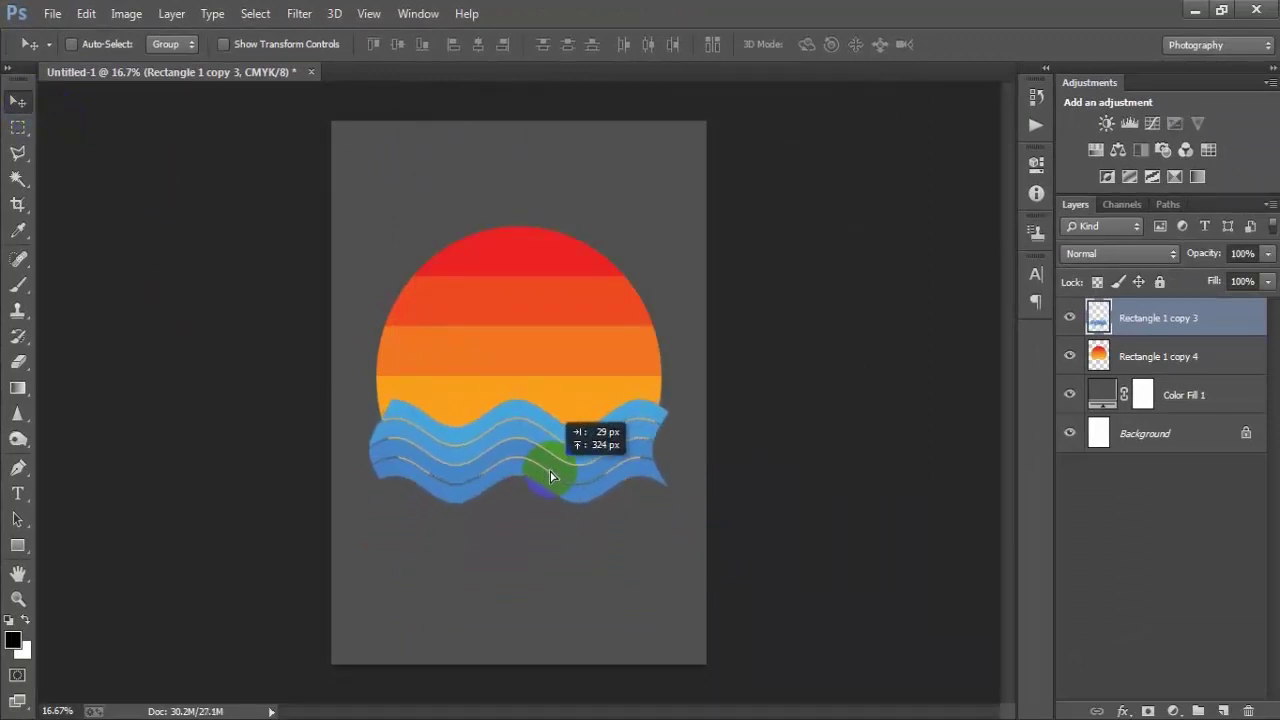
pyautogui.moveTo(551, 463); pyautogui.dragTo(550, 472)
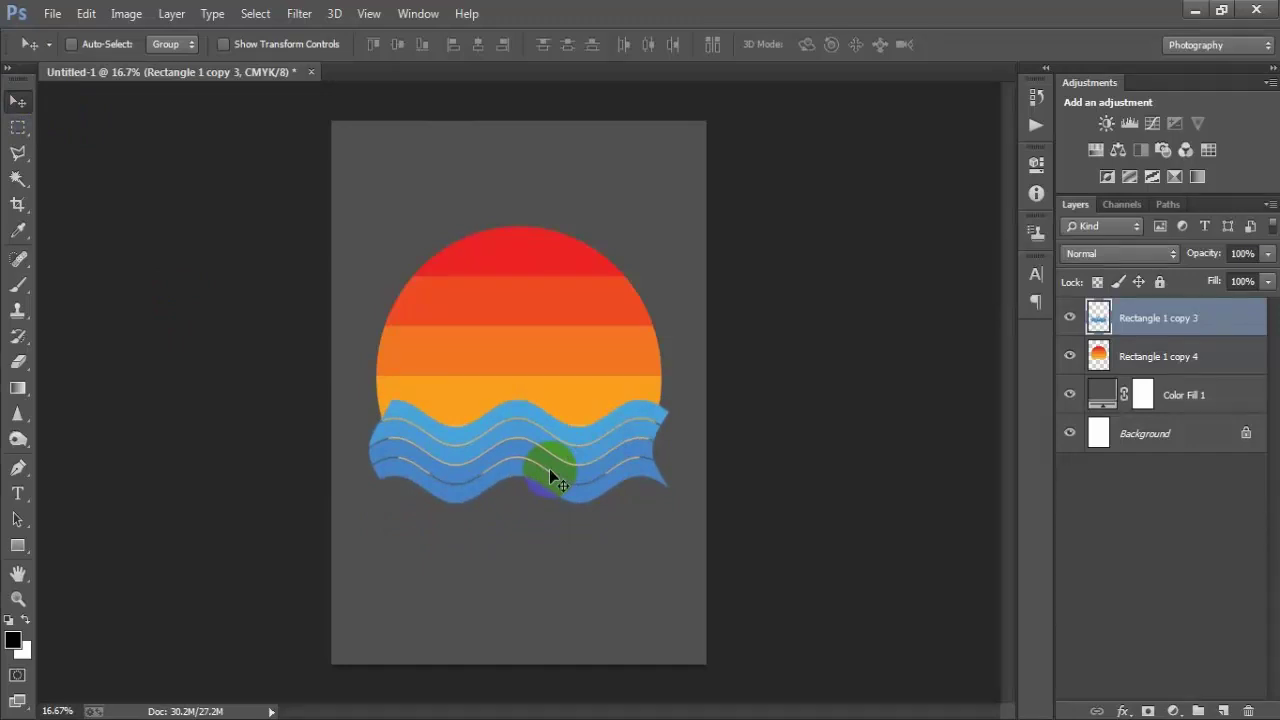
# Step: Enlarge the wave layer slightly to about 105.6% width
pyautogui.hotkey('ctrl', 't')
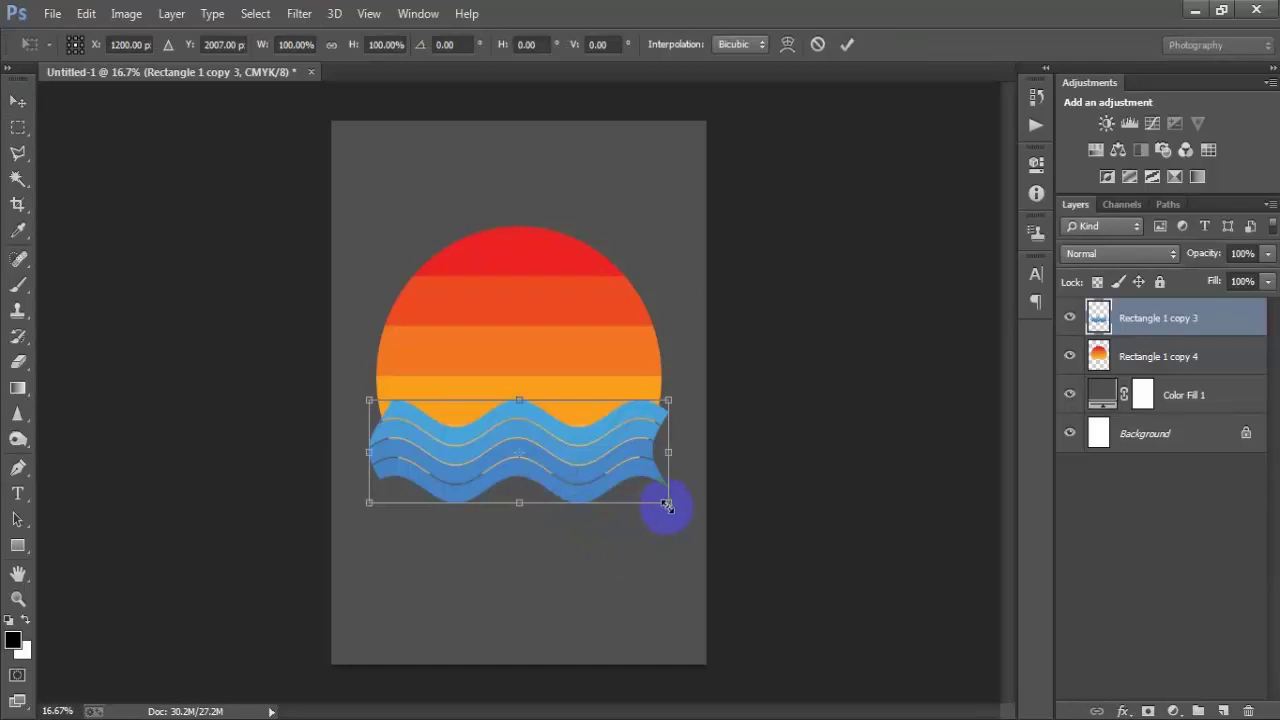
pyautogui.moveTo(668, 505); pyautogui.dragTo(677, 506)
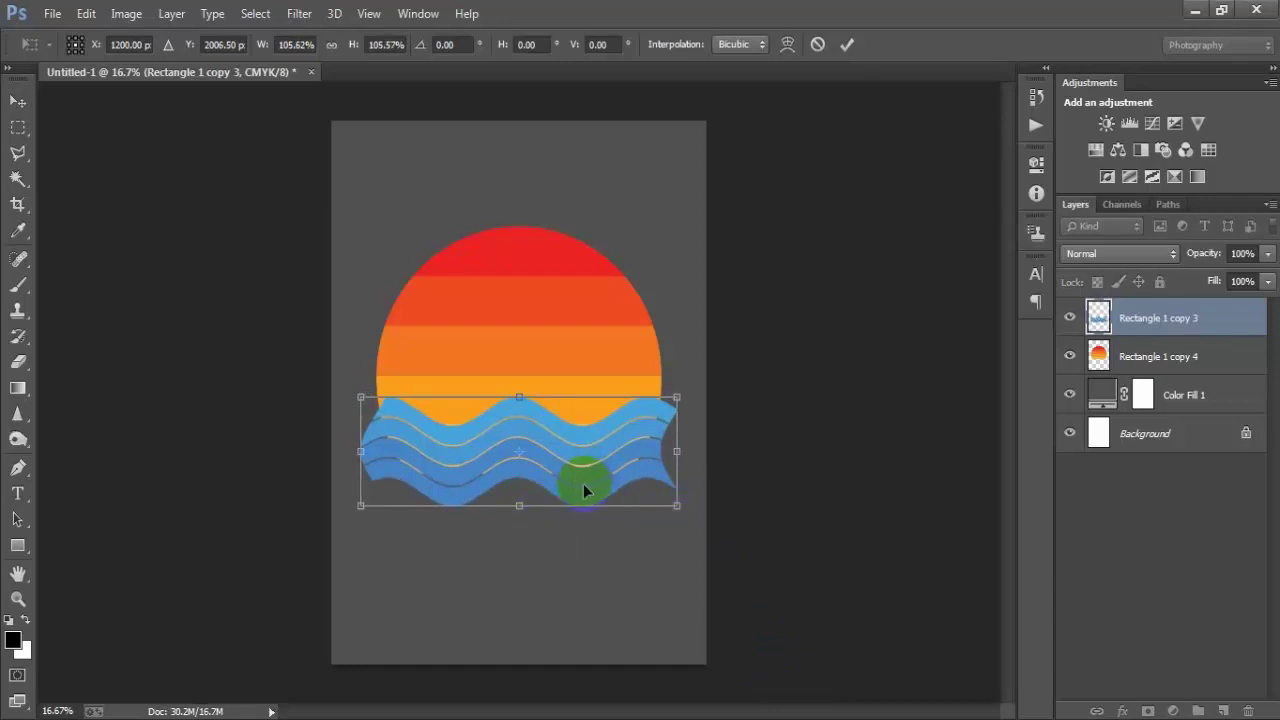
pyautogui.click(846, 52)
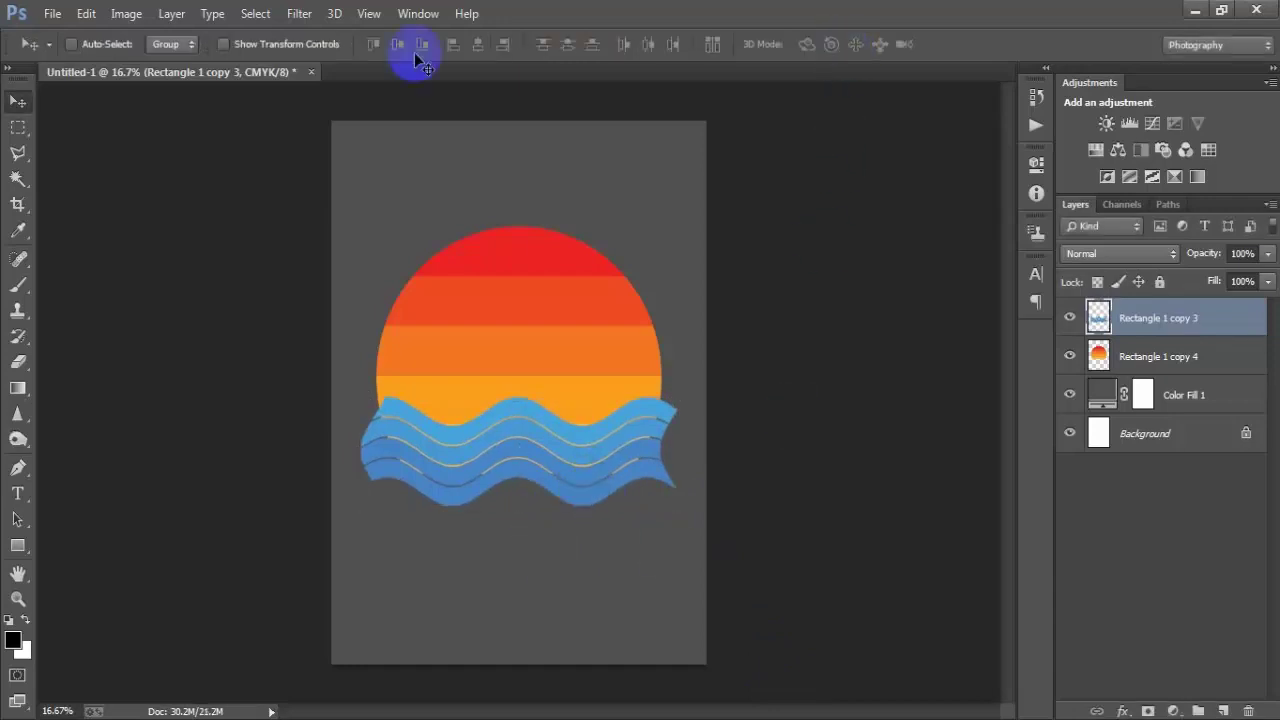
pyautogui.click(1069, 317)
pyautogui.click(1069, 317)
pyautogui.click(1069, 317)
pyautogui.click(1069, 317)
pyautogui.click(1232, 318)
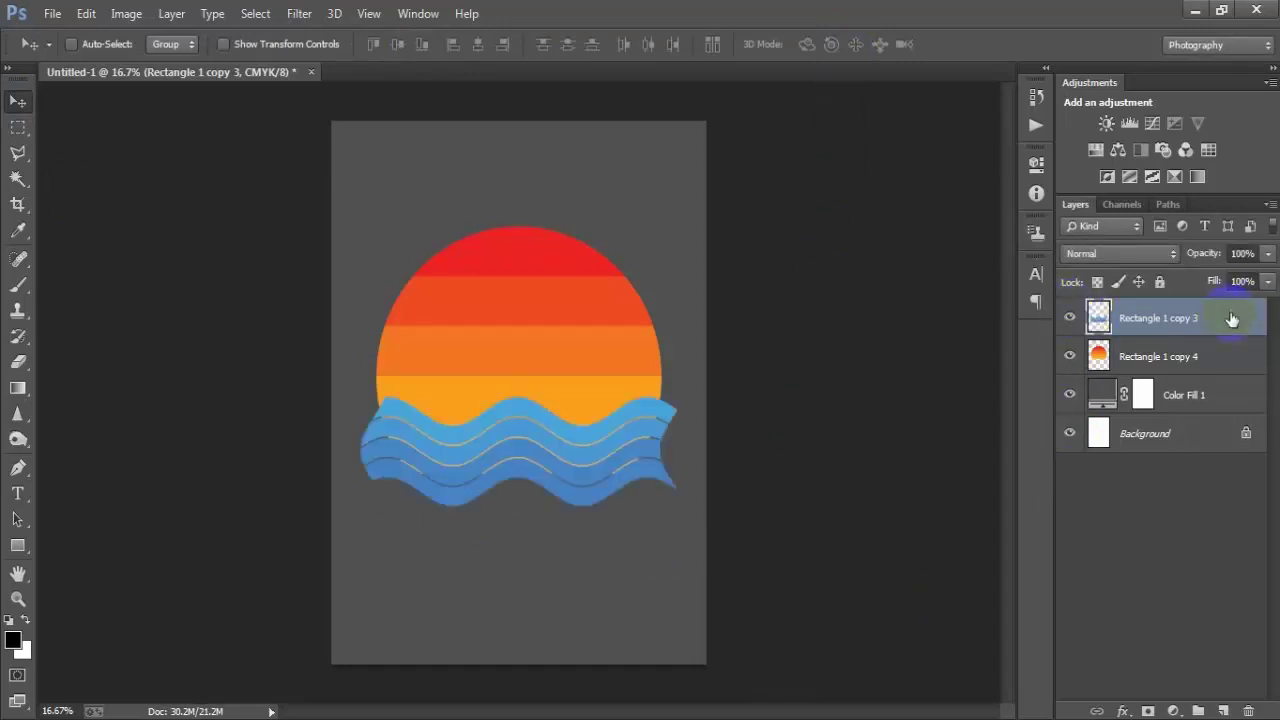
# Step: Clip the wave layer to the sun circle and shift it within the circle
pyautogui.rightClick(1232, 320)
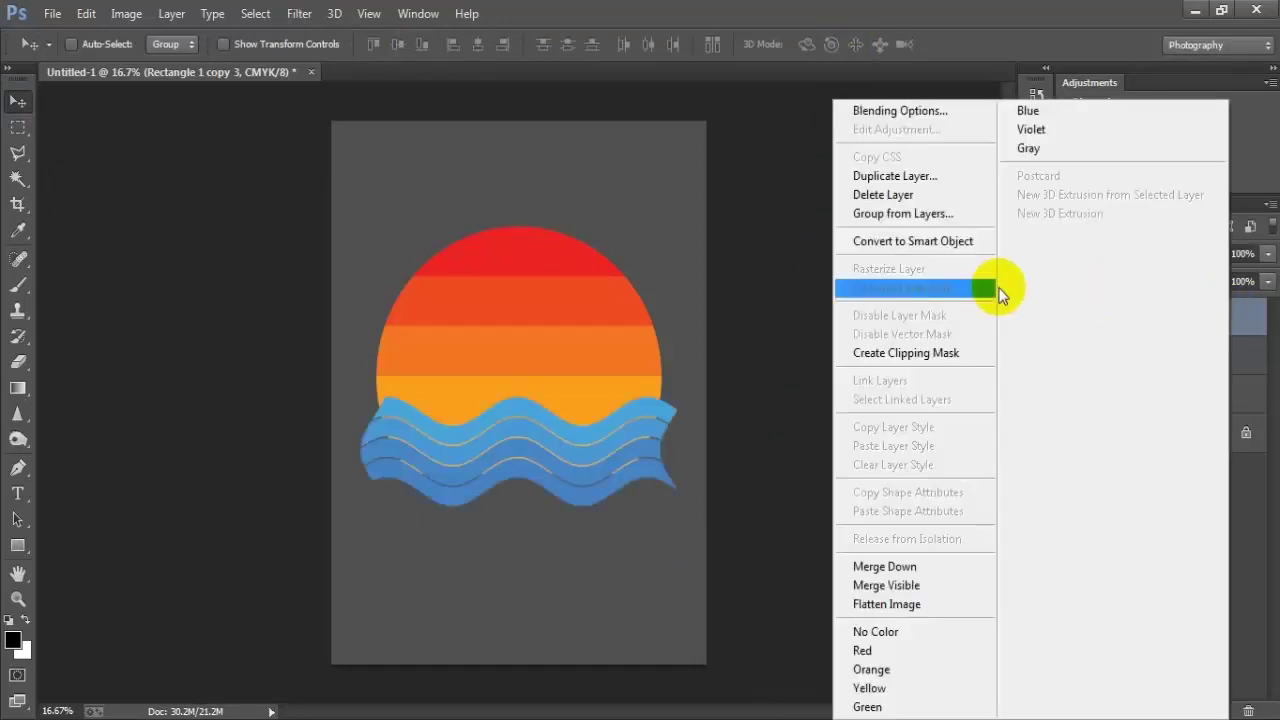
pyautogui.click(931, 350)
pyautogui.click(617, 455)
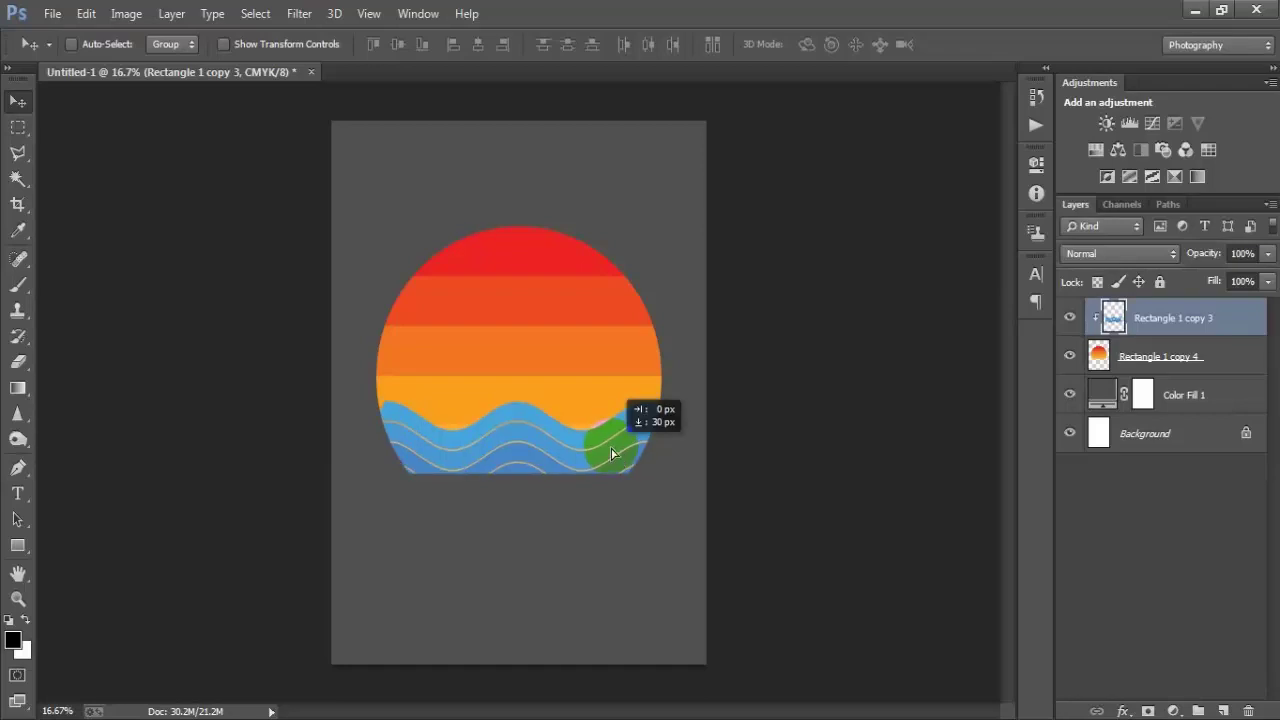
pyautogui.moveTo(612, 441); pyautogui.dragTo(684, 504)
# Step: Rescale the wave band to about 108% wide and 98% tall
pyautogui.hotkey('ctrl', 't')
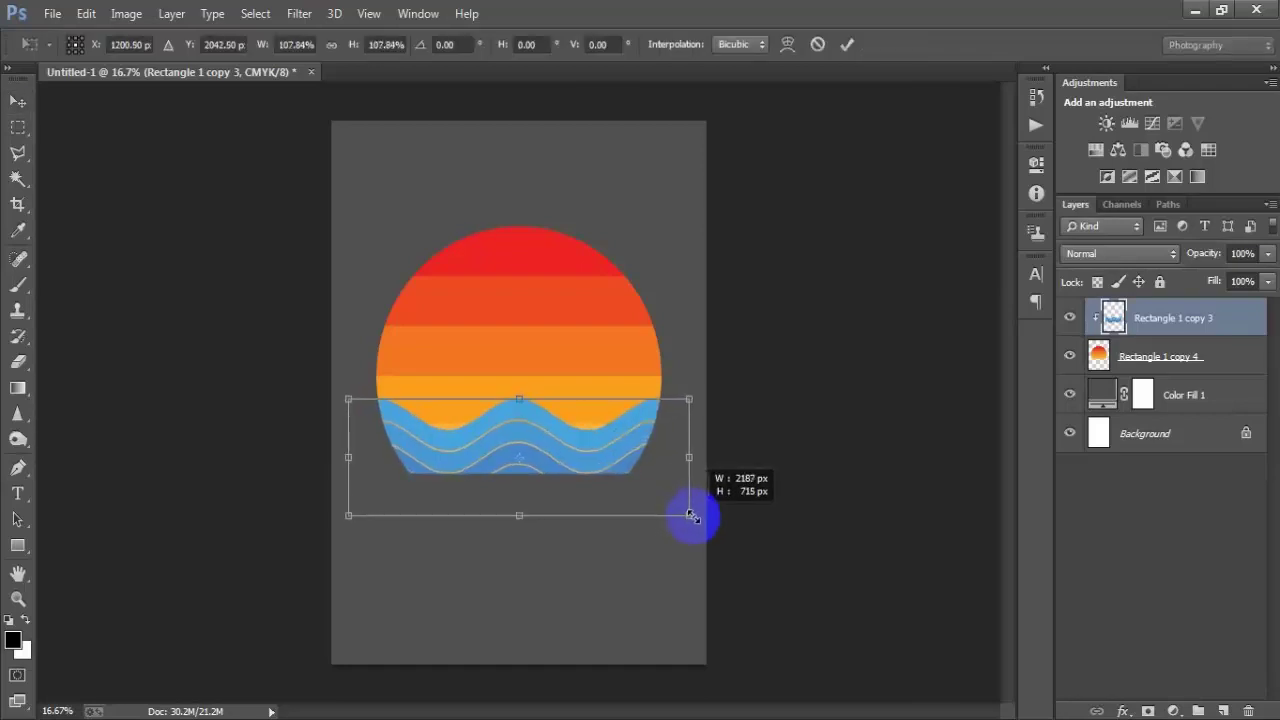
pyautogui.moveTo(678, 511); pyautogui.dragTo(689, 508)
pyautogui.moveTo(604, 462); pyautogui.dragTo(605, 464)
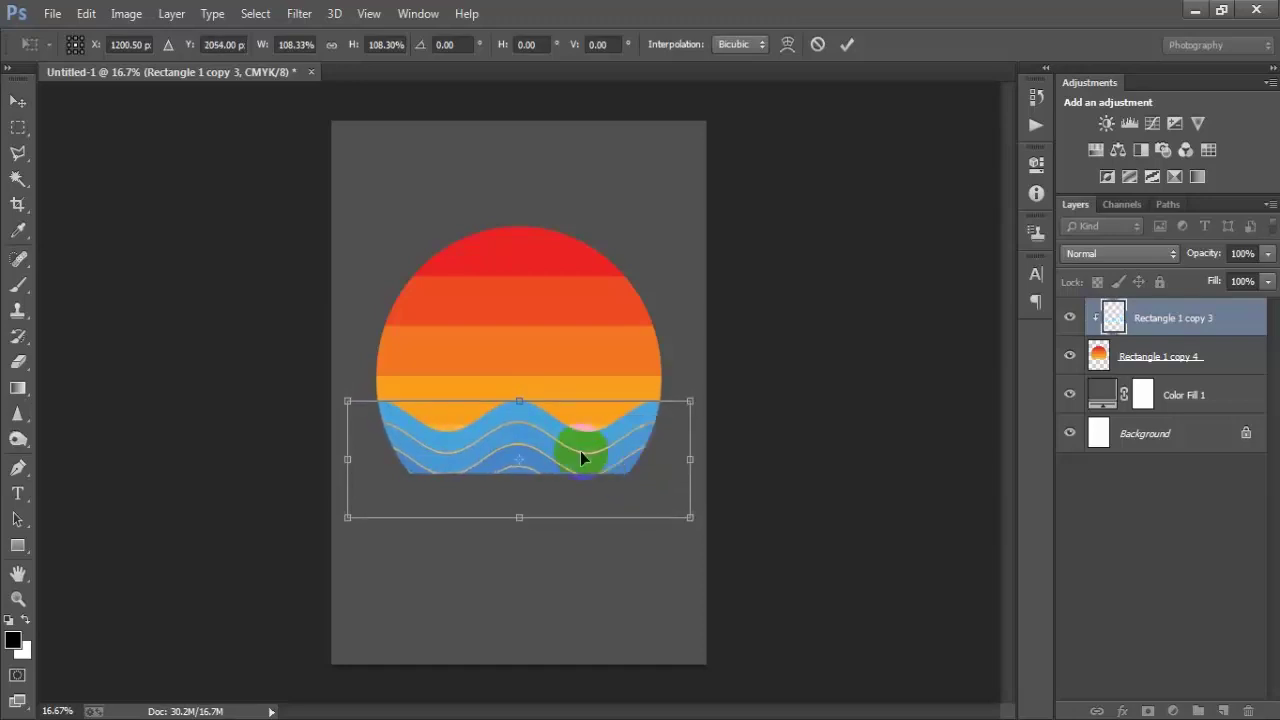
pyautogui.moveTo(519, 401); pyautogui.dragTo(519, 408)
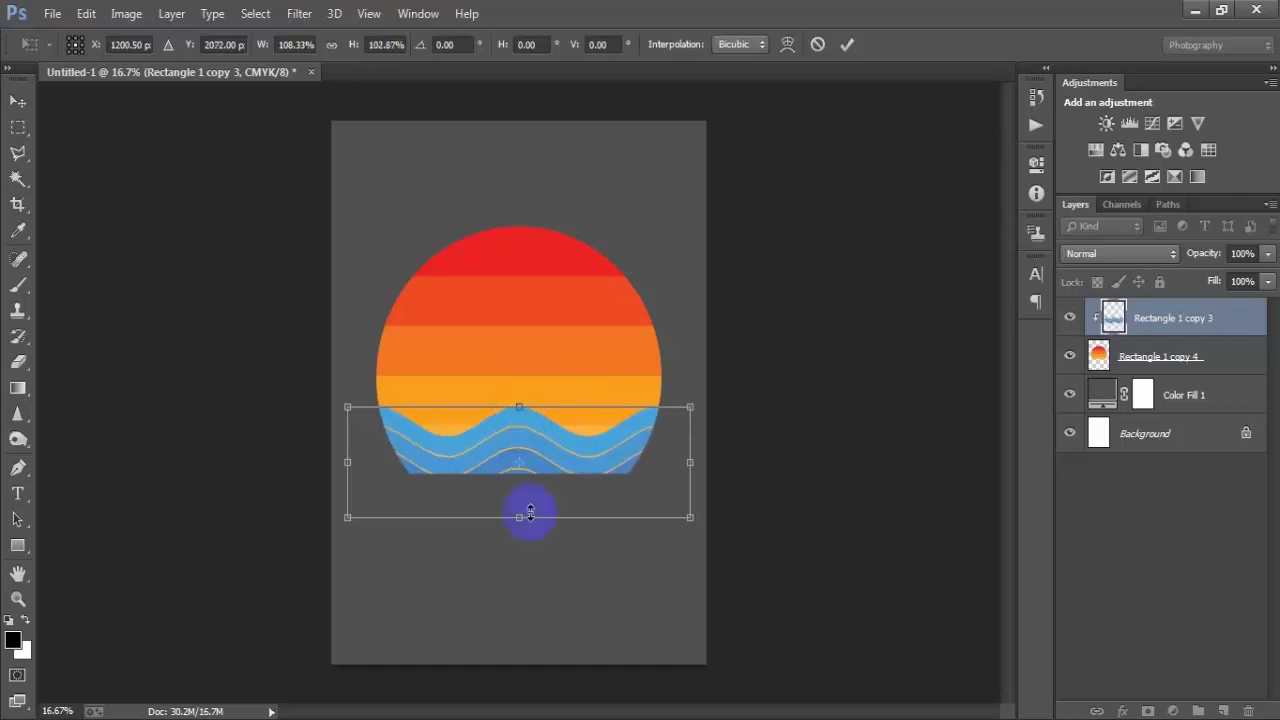
pyautogui.moveTo(521, 516); pyautogui.dragTo(521, 512)
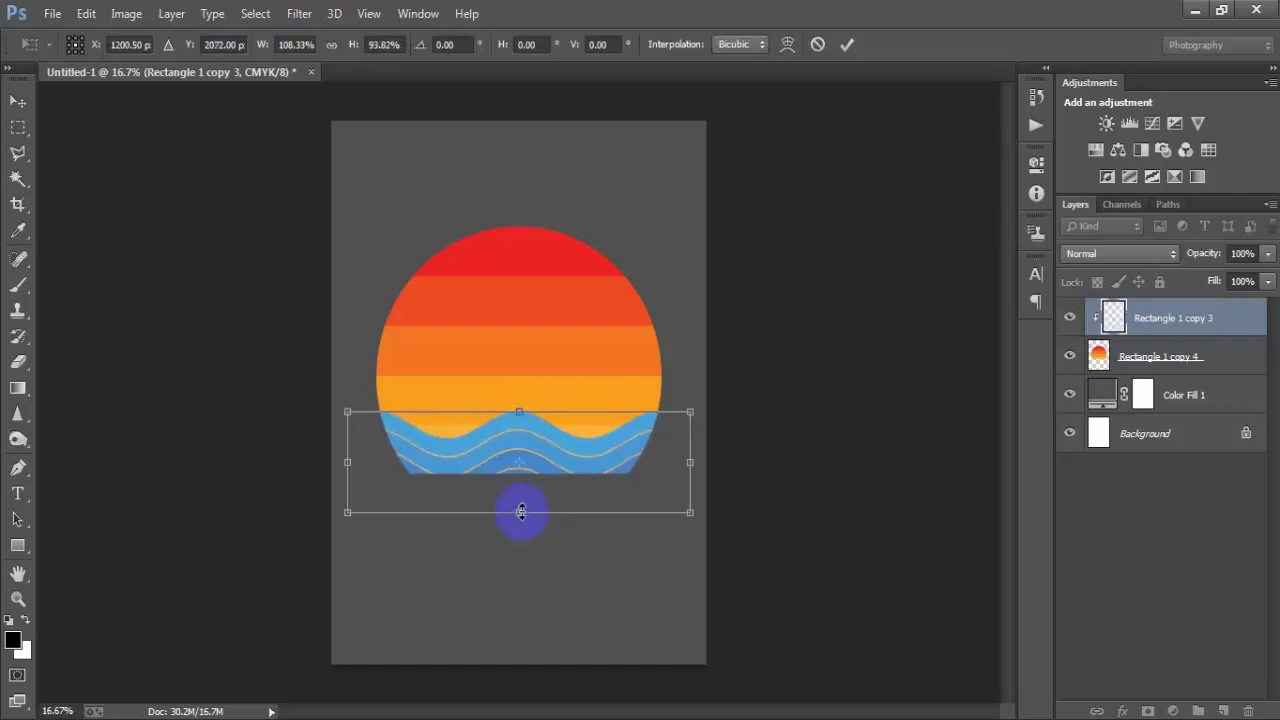
pyautogui.moveTo(518, 404); pyautogui.dragTo(518, 400)
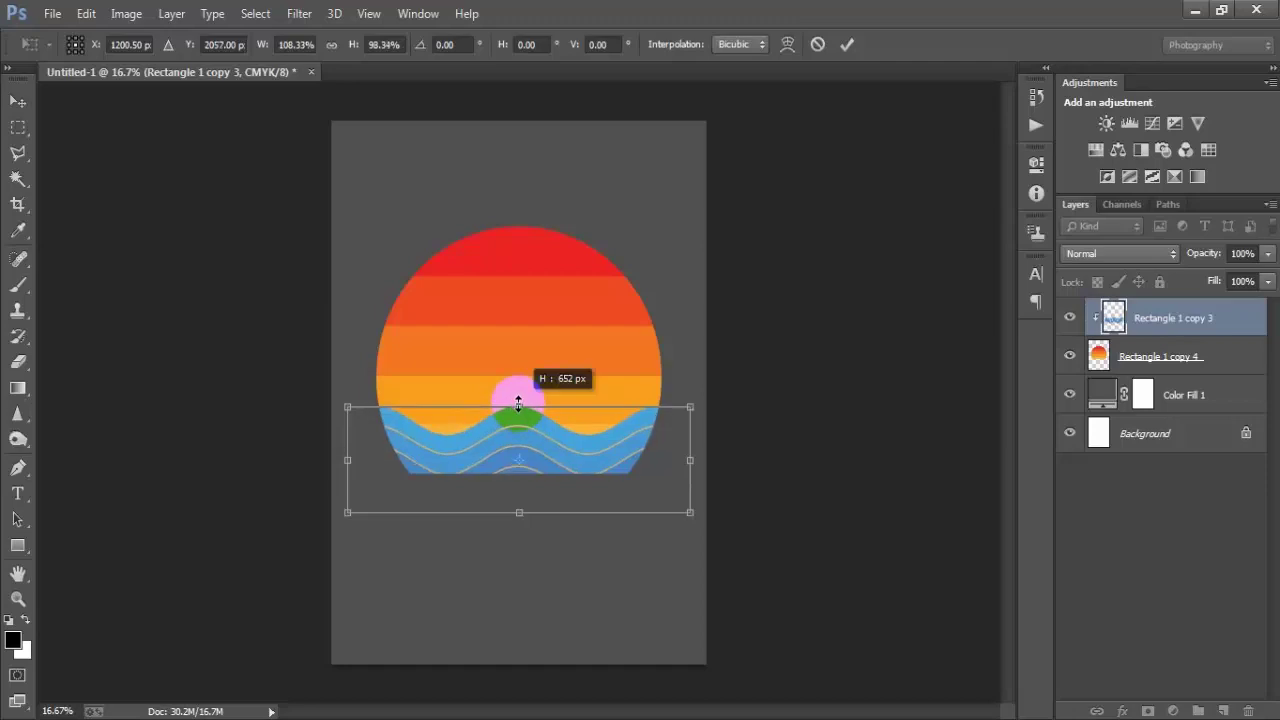
pyautogui.click(846, 44)
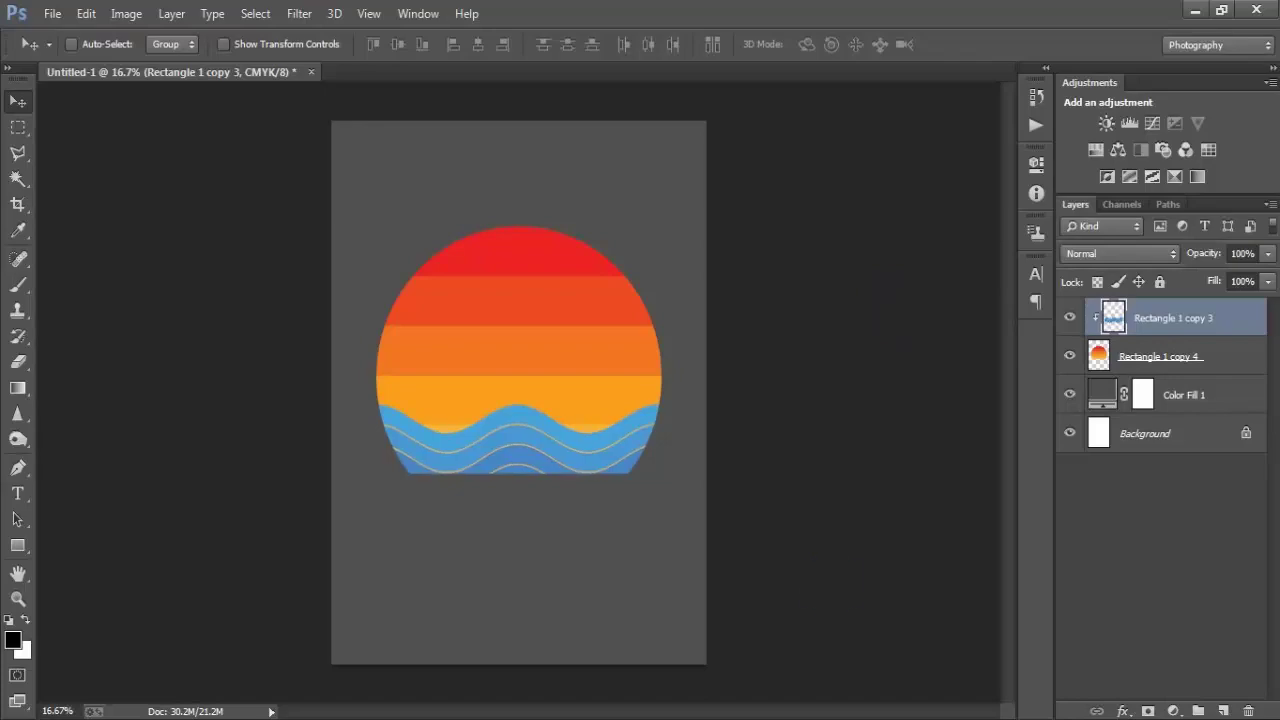
# Step: Place sail-boat-vector as a linked file into the poster, then remove it
pyautogui.click(56, 16)
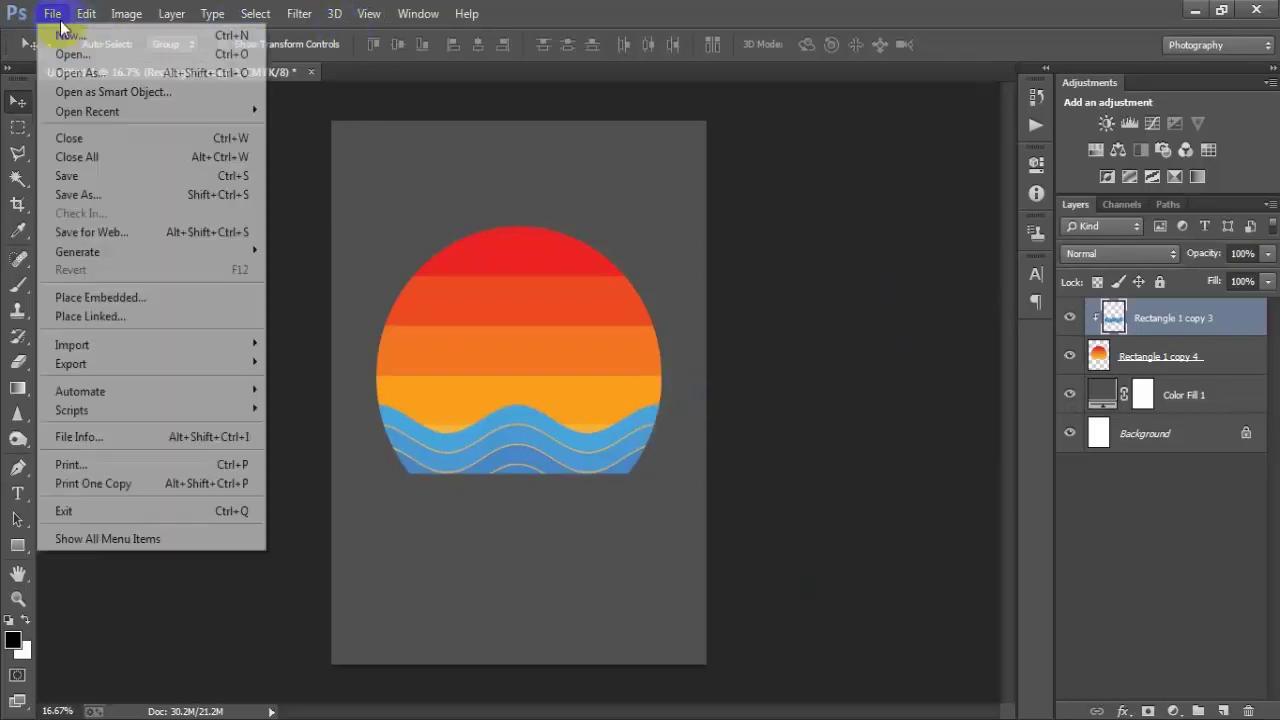
pyautogui.click(116, 318)
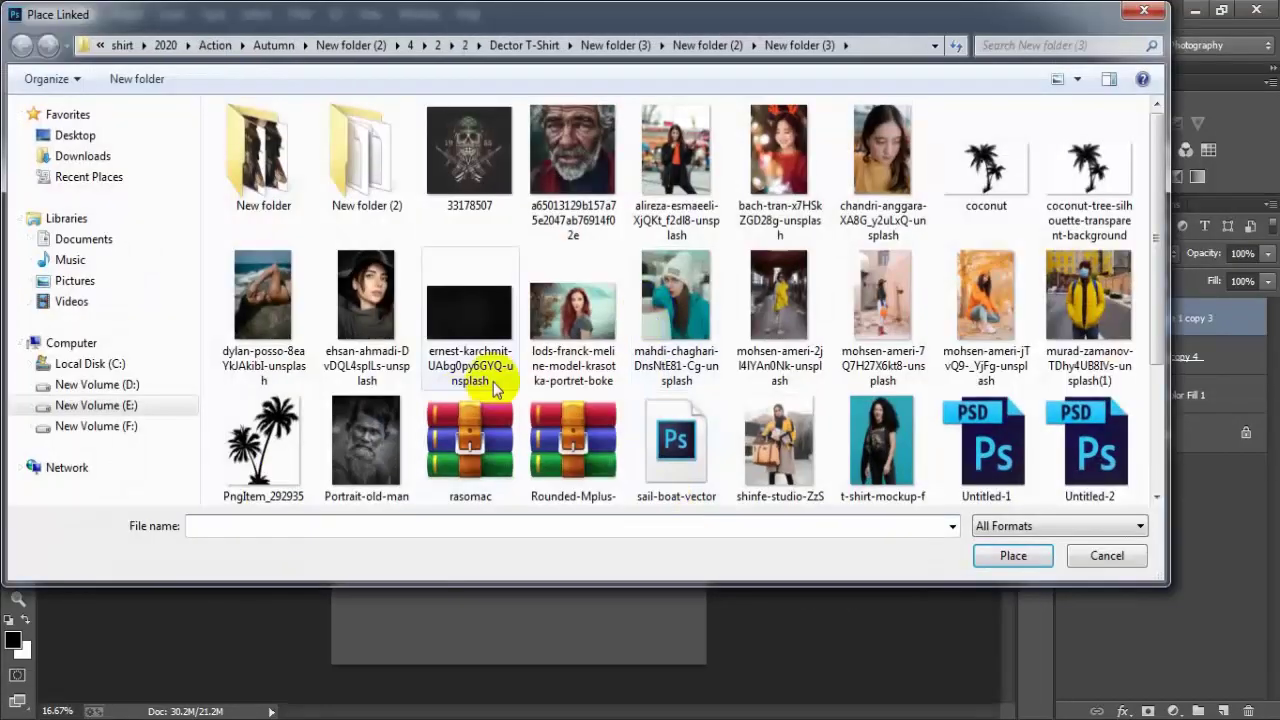
pyautogui.click(487, 440)
pyautogui.scroll(-3, 480, 440)
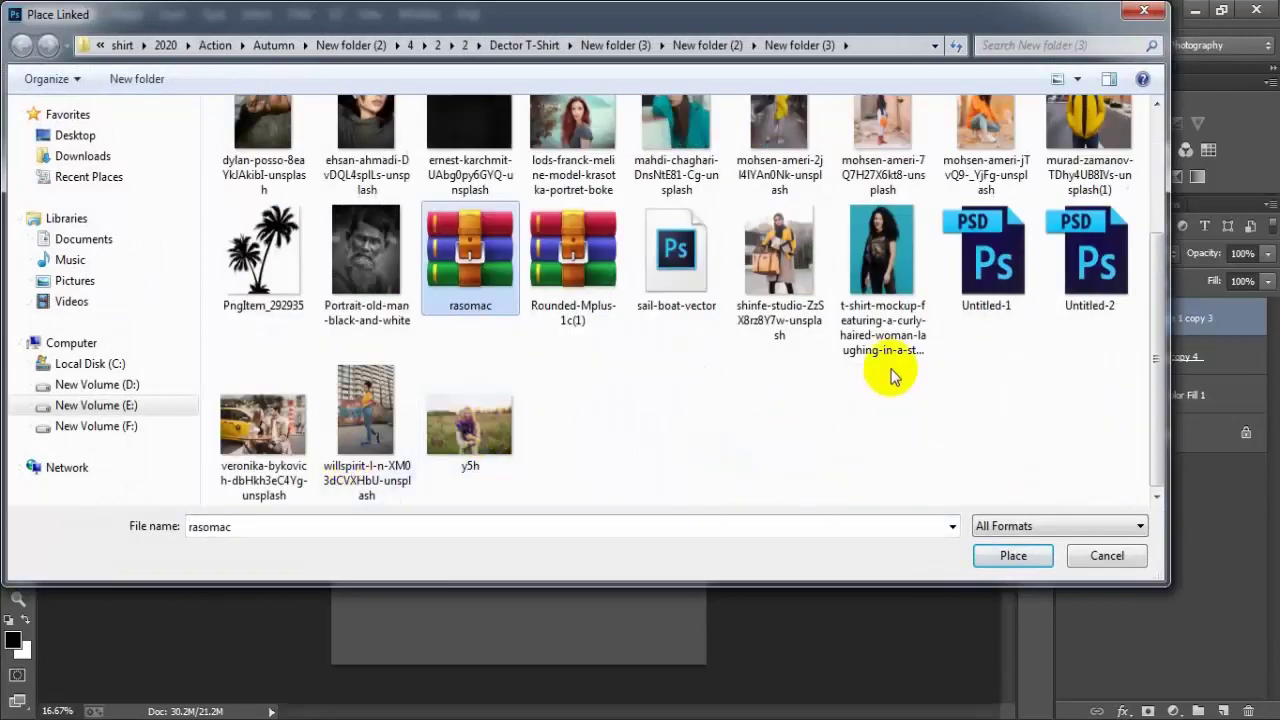
pyautogui.click(680, 290)
pyautogui.click(1013, 555)
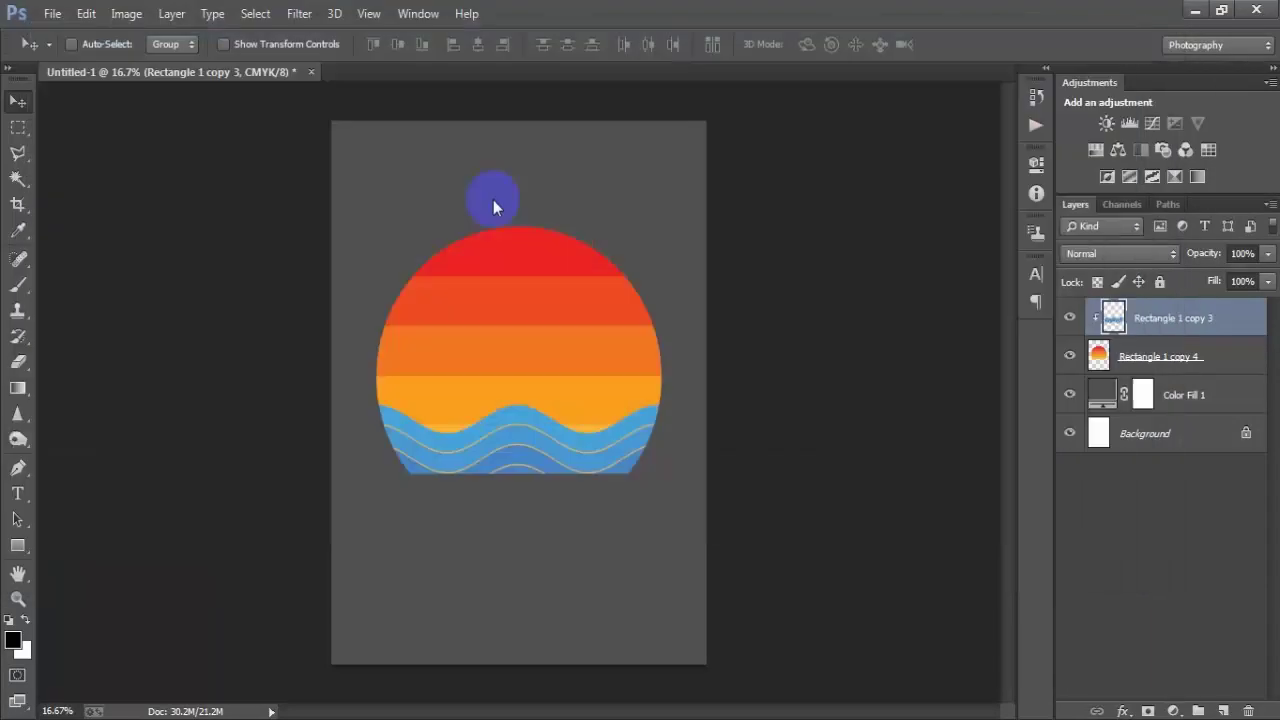
pyautogui.click(657, 44)
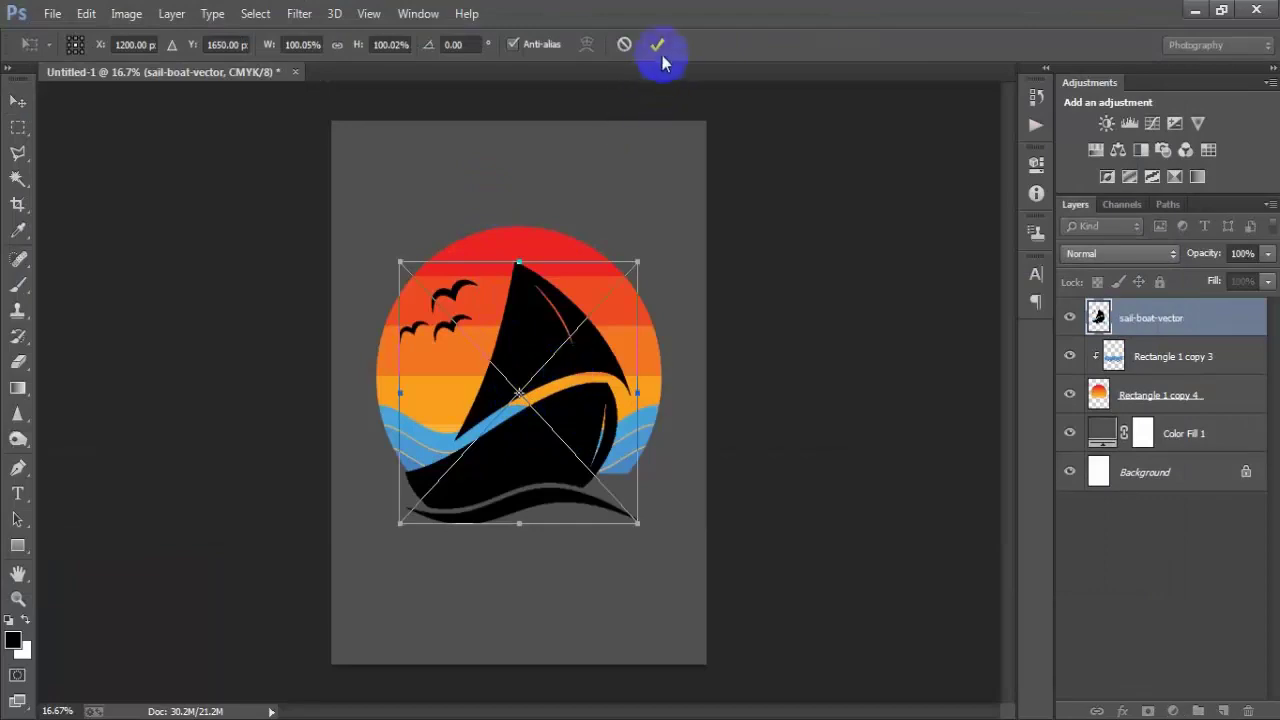
pyautogui.press('Delete')
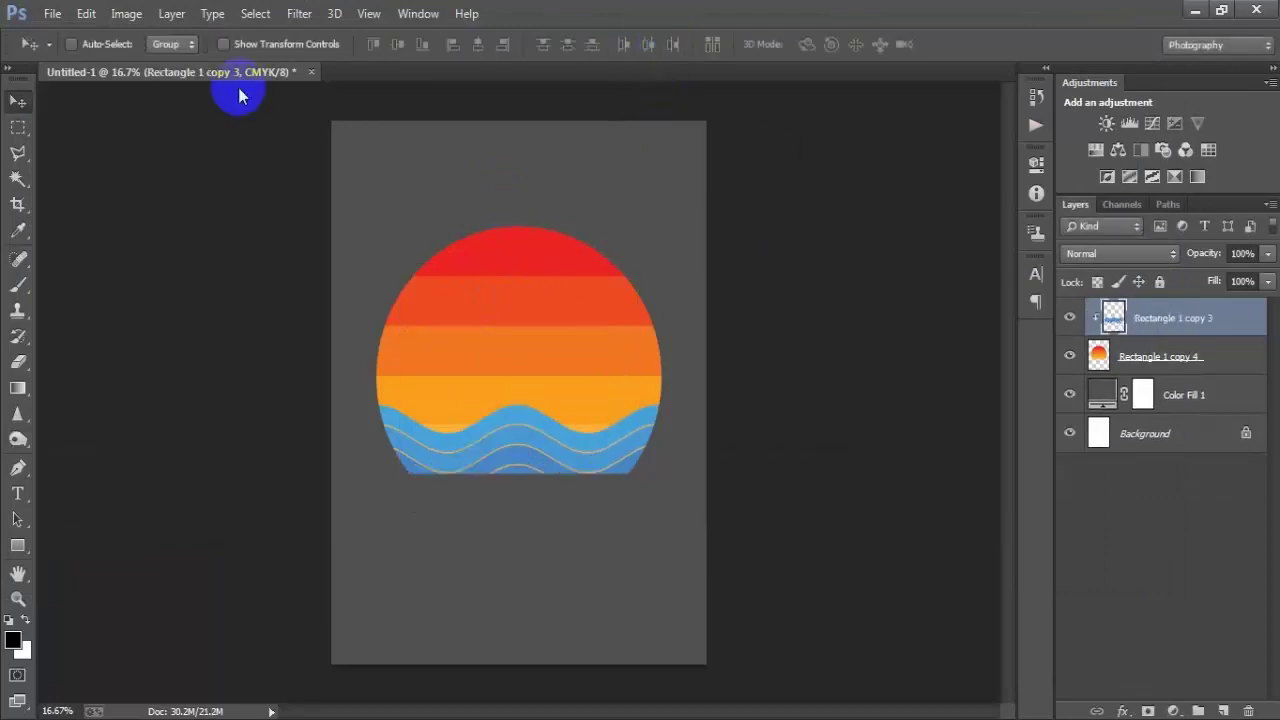
# Step: Open sail-boat-vector as its own document, accepting the Rasterize EPS settings
pyautogui.click(52, 13)
pyautogui.click(70, 55)
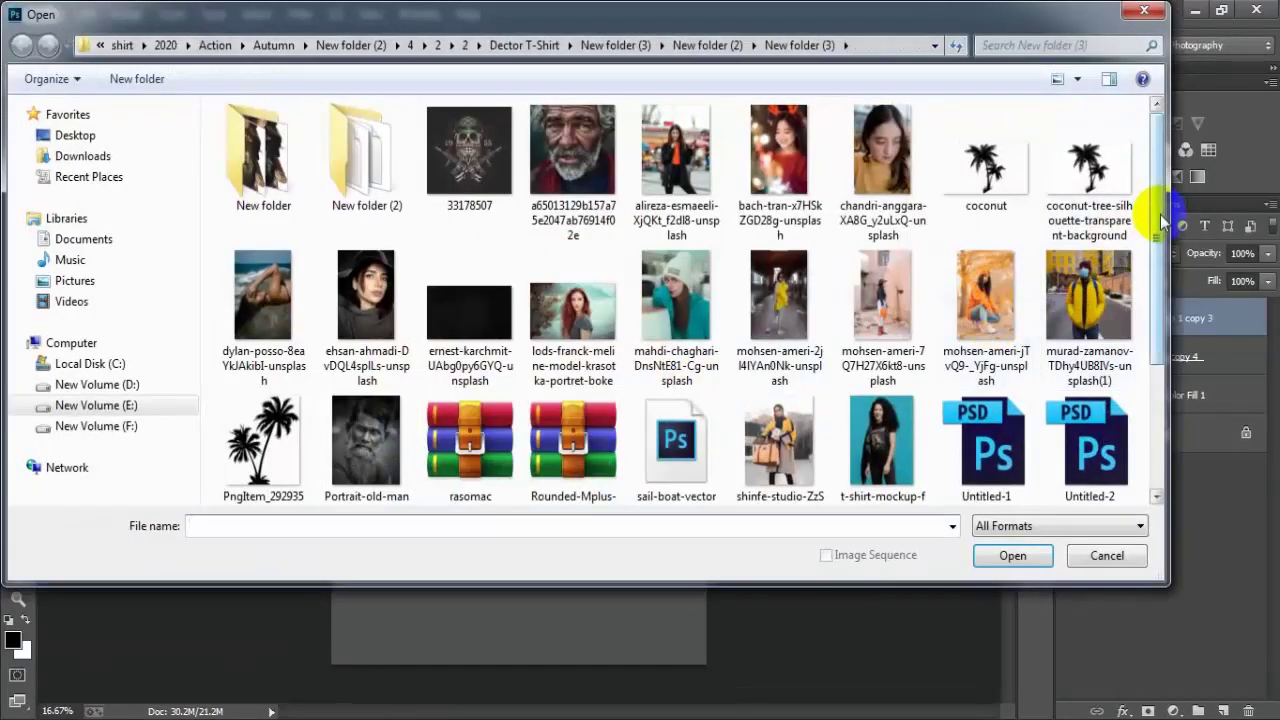
pyautogui.moveTo(1157, 206); pyautogui.dragTo(1150, 414)
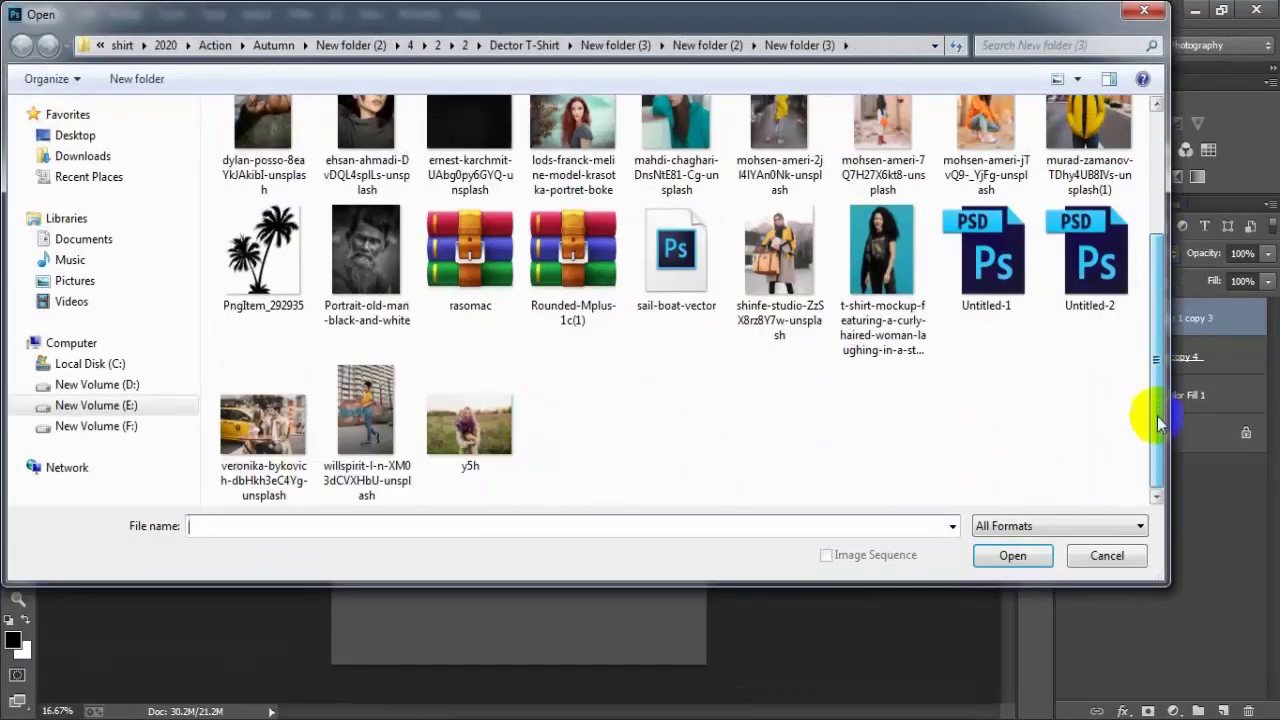
pyautogui.click(676, 255)
pyautogui.click(1005, 555)
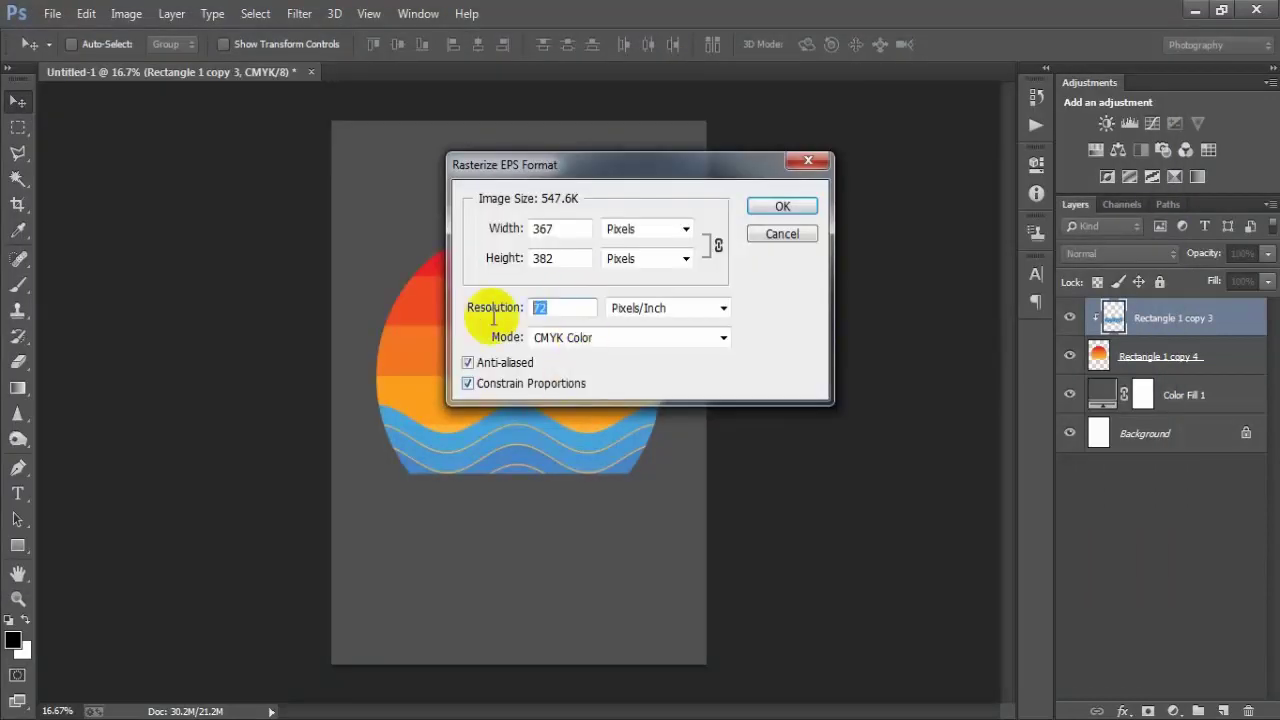
pyautogui.press('Return')
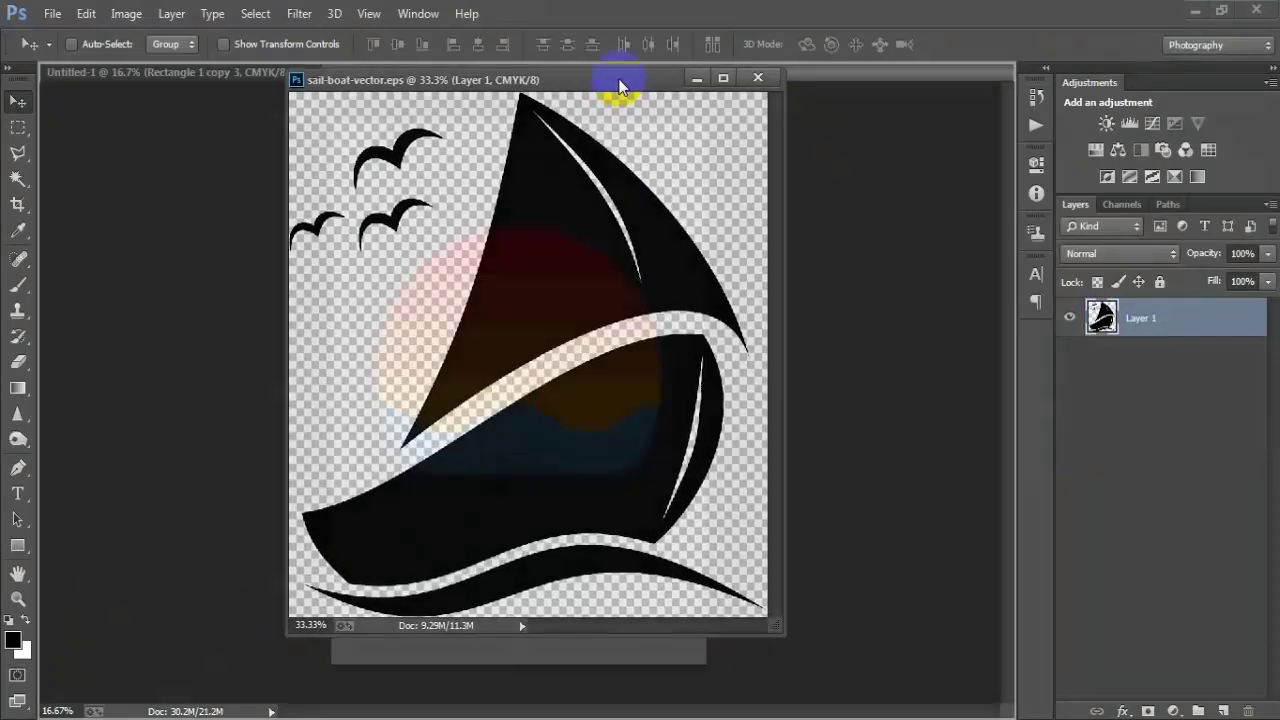
# Step: Dock the sail-boat document and trace a polygonal lasso along the hull and sail's right side
pyautogui.moveTo(574, 120); pyautogui.dragTo(610, 76)
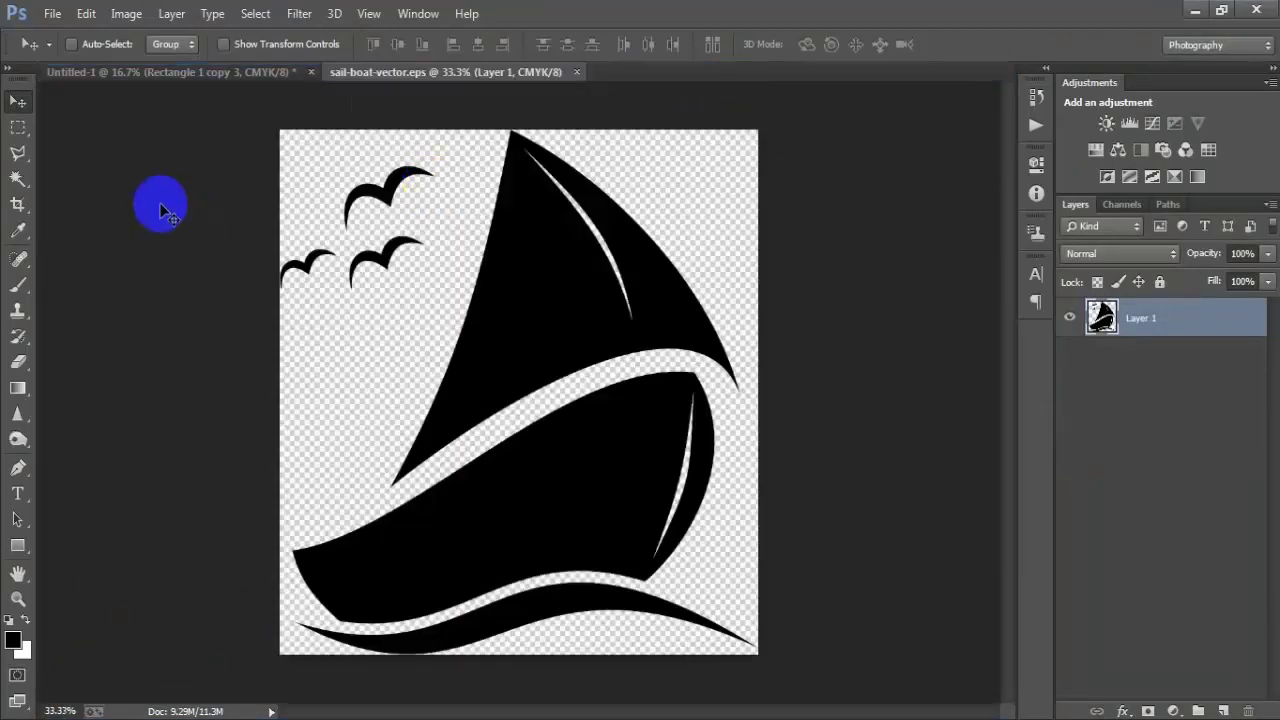
pyautogui.click(18, 152)
pyautogui.click(291, 609)
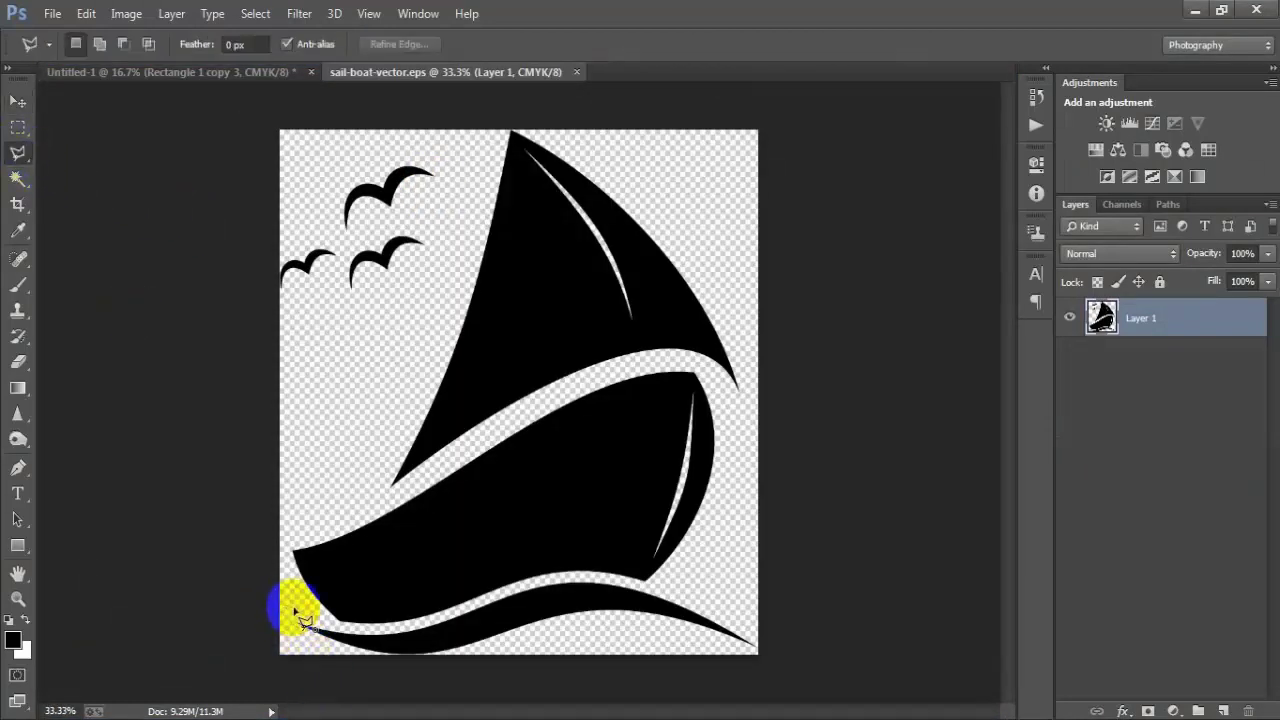
pyautogui.click(476, 603)
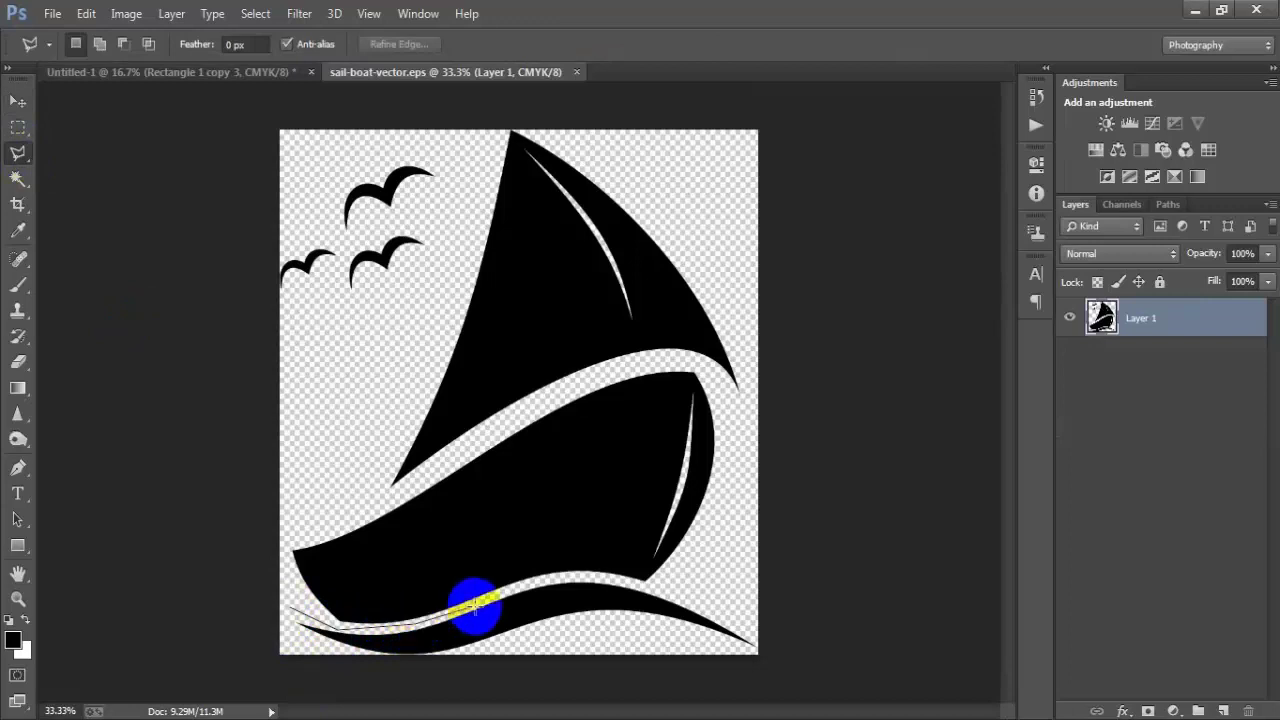
pyautogui.click(571, 578)
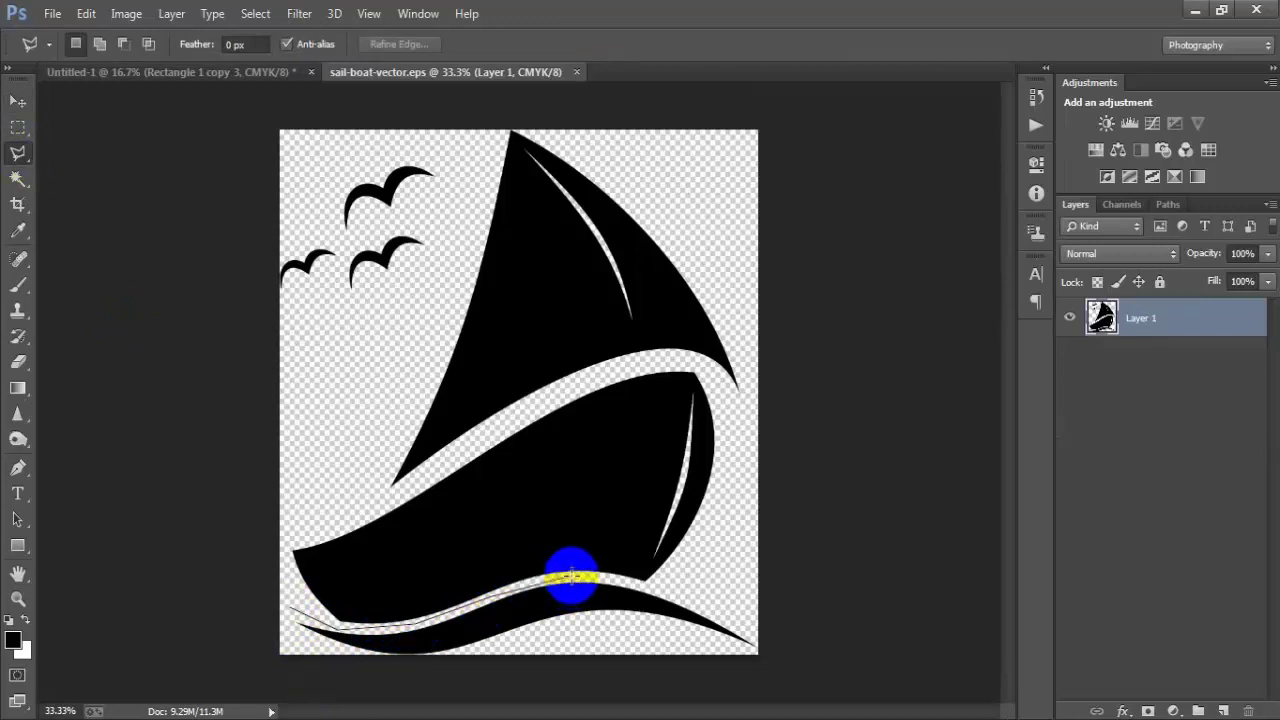
pyautogui.click(688, 595)
pyautogui.click(830, 597)
pyautogui.click(885, 252)
pyautogui.click(712, 152)
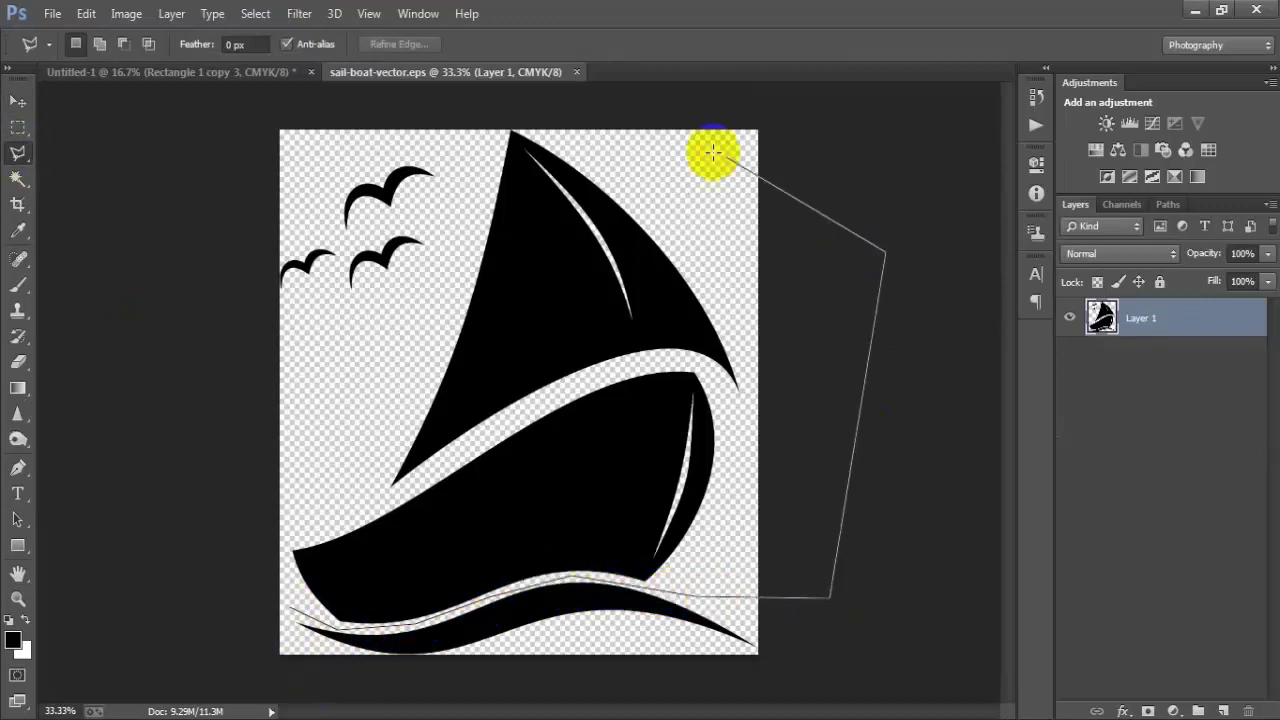
pyautogui.click(548, 105)
# Step: Finish the lasso around the sail tip and left side, leaving the birds out, and close it
pyautogui.click(513, 130)
pyautogui.click(476, 158)
pyautogui.click(462, 228)
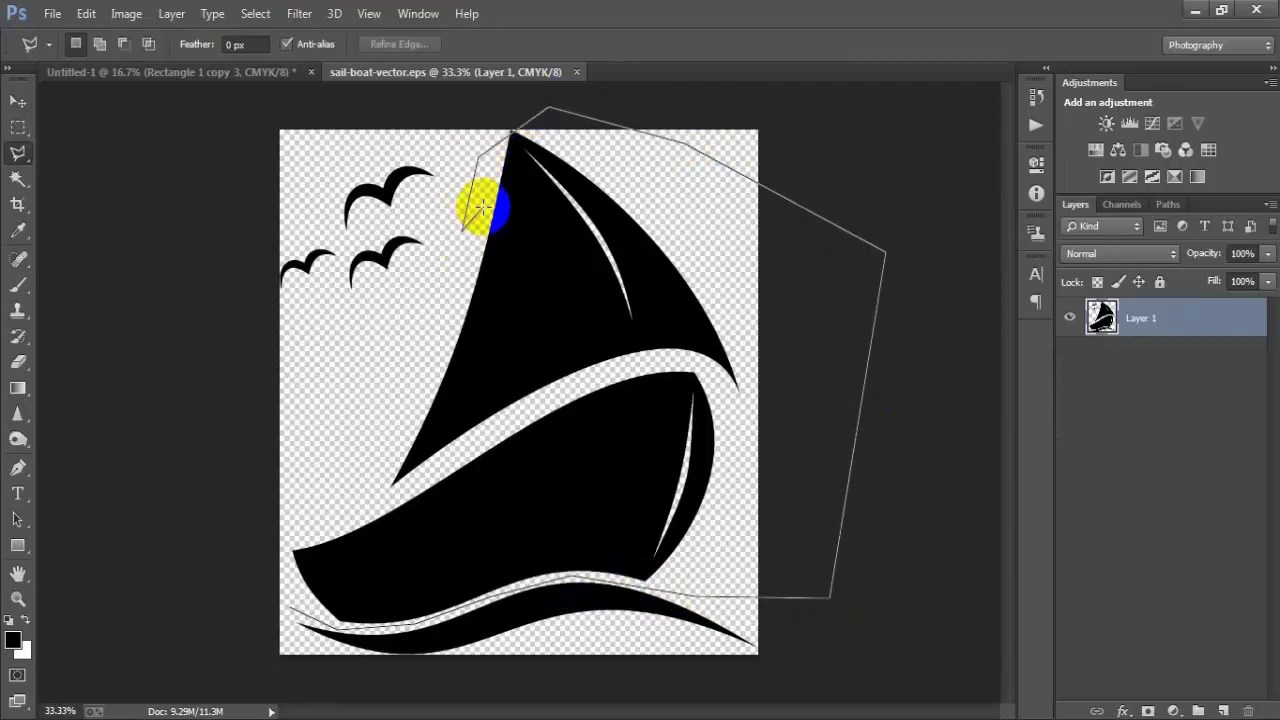
pyautogui.click(461, 141)
pyautogui.click(422, 328)
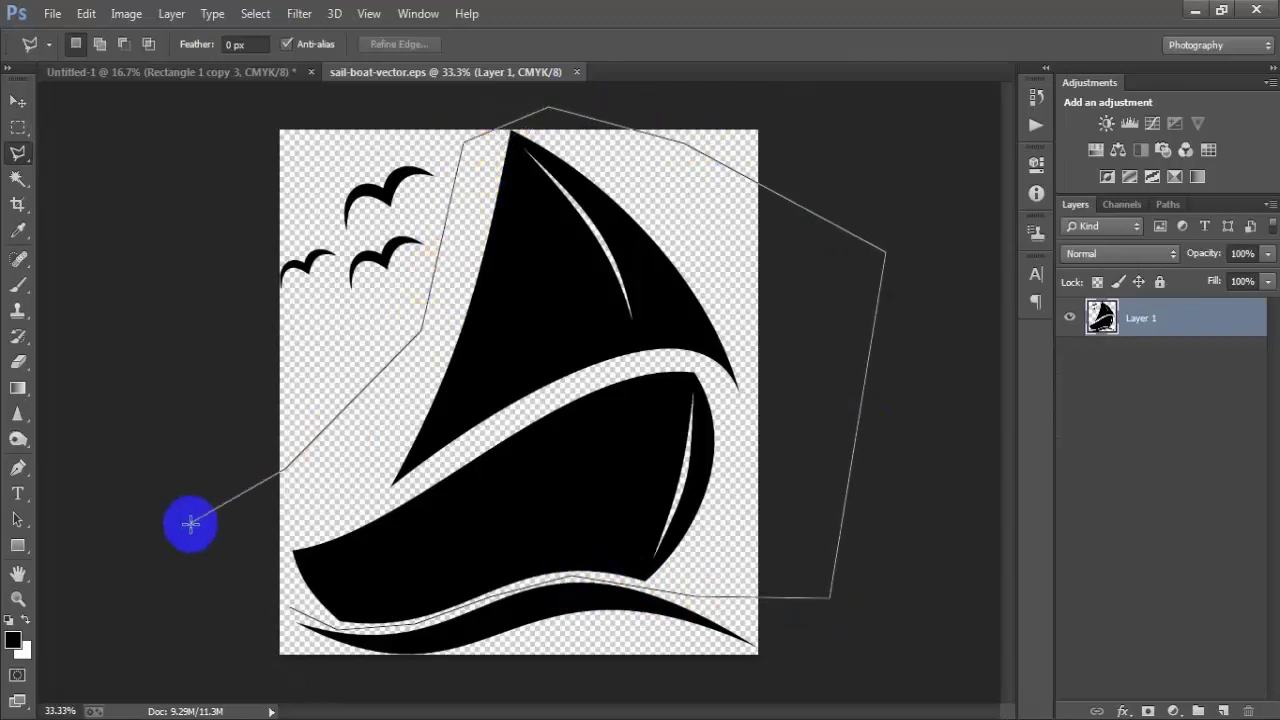
pyautogui.click(190, 543)
pyautogui.doubleClick(296, 608)
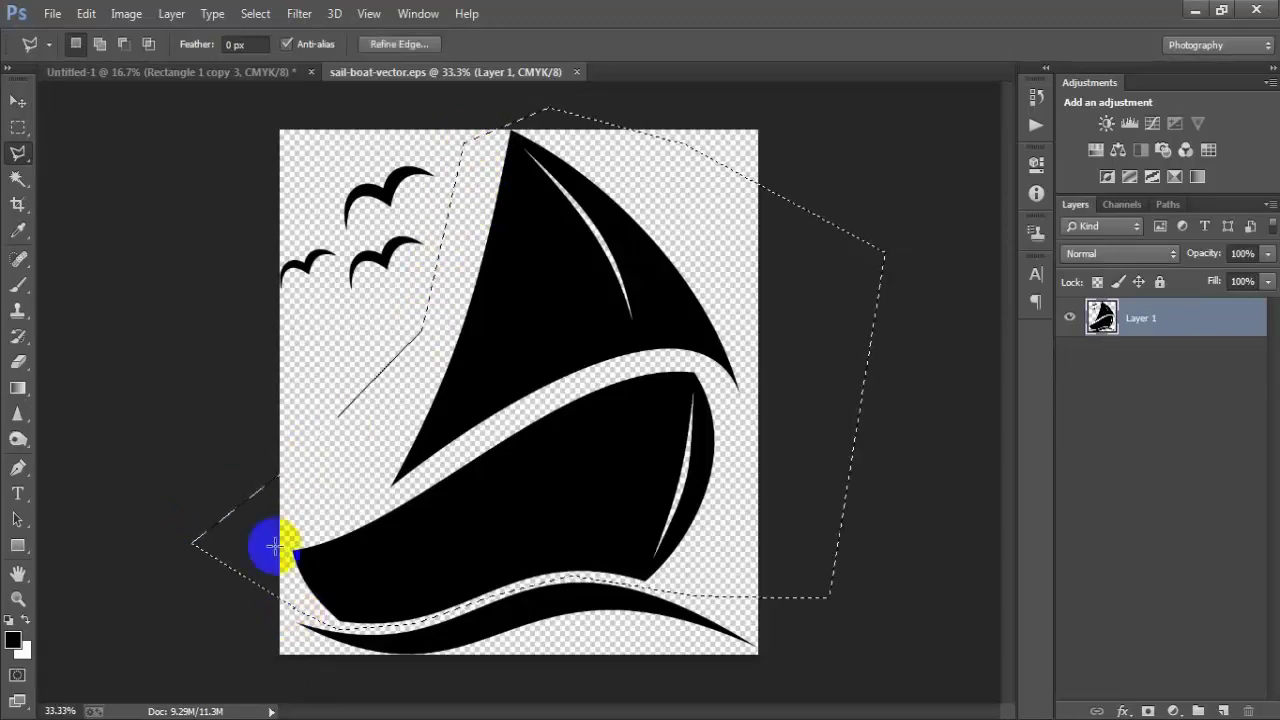
pyautogui.click(18, 100)
# Step: Bring the boat into the poster, scale it to about 42.5%, flip it horizontally and set it on the waves
pyautogui.moveTo(527, 358)
pyautogui.mouseDown()
pyautogui.moveTo(255, 83)
pyautogui.moveTo(549, 354)
pyautogui.mouseUp()
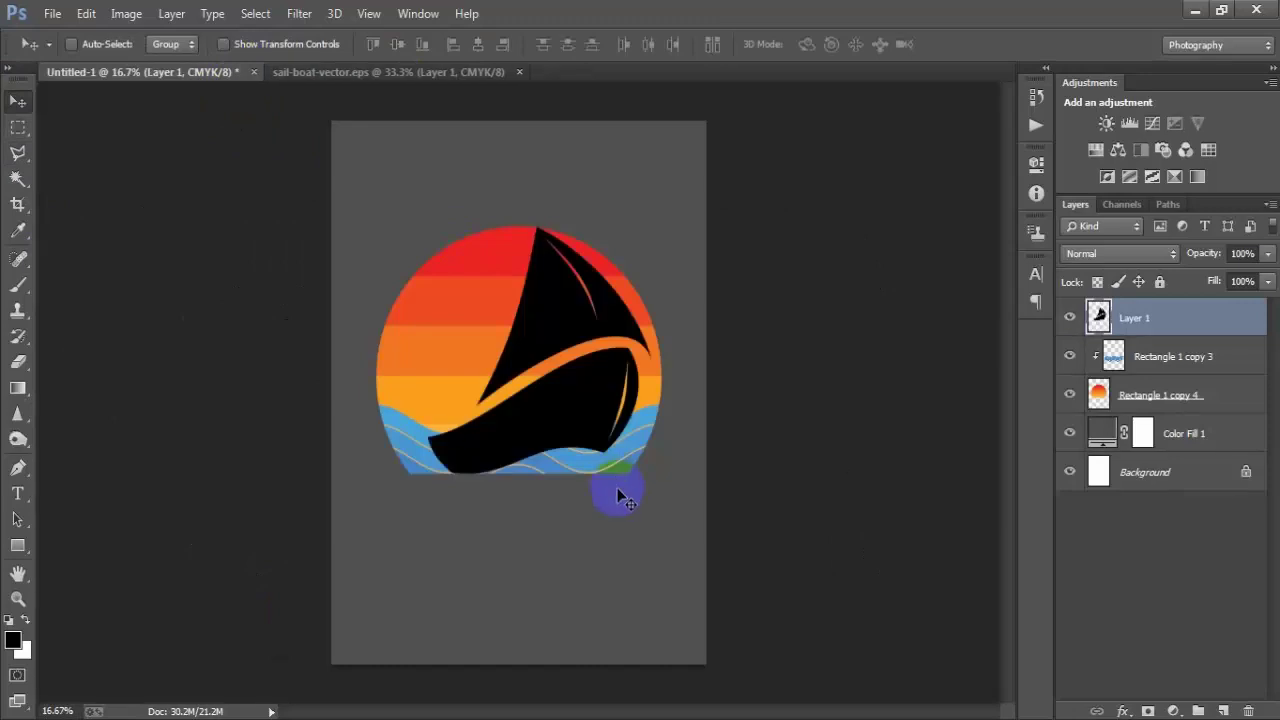
pyautogui.hotkey('ctrl', 't')
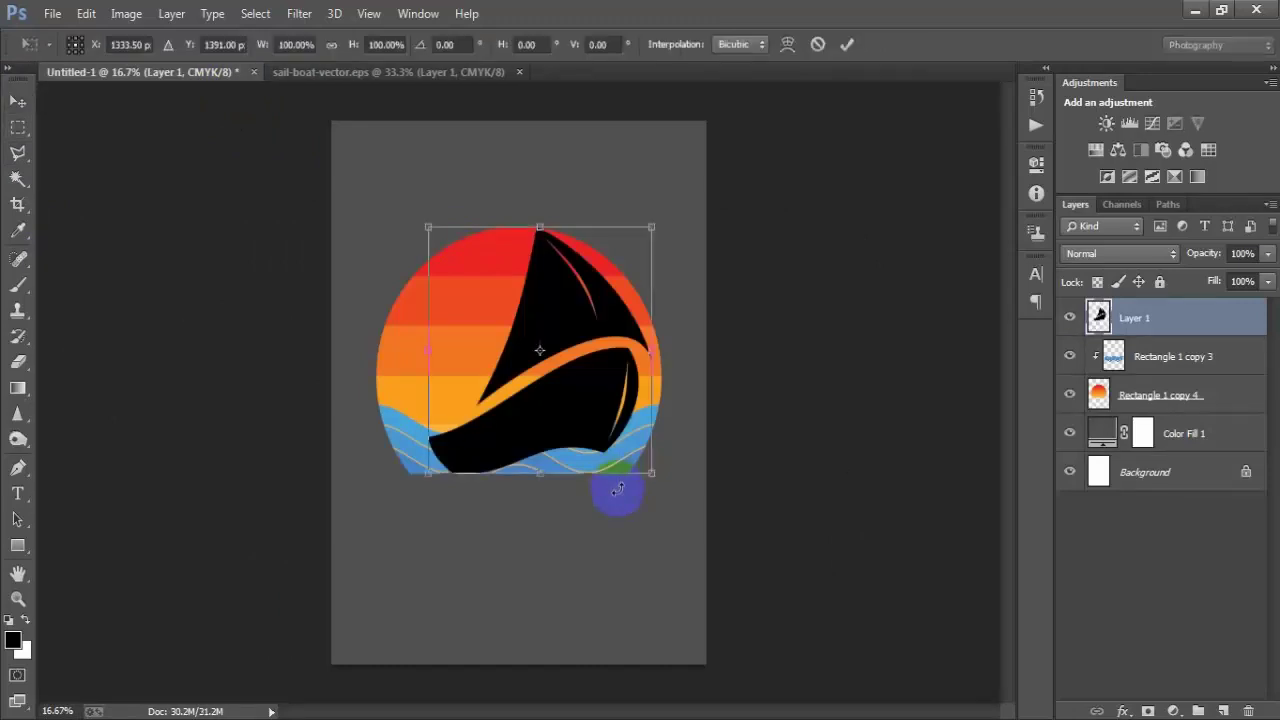
pyautogui.moveTo(617, 489)
pyautogui.mouseDown()
pyautogui.moveTo(614, 390)
pyautogui.moveTo(639, 393)
pyautogui.moveTo(612, 391)
pyautogui.moveTo(626, 397)
pyautogui.mouseUp()
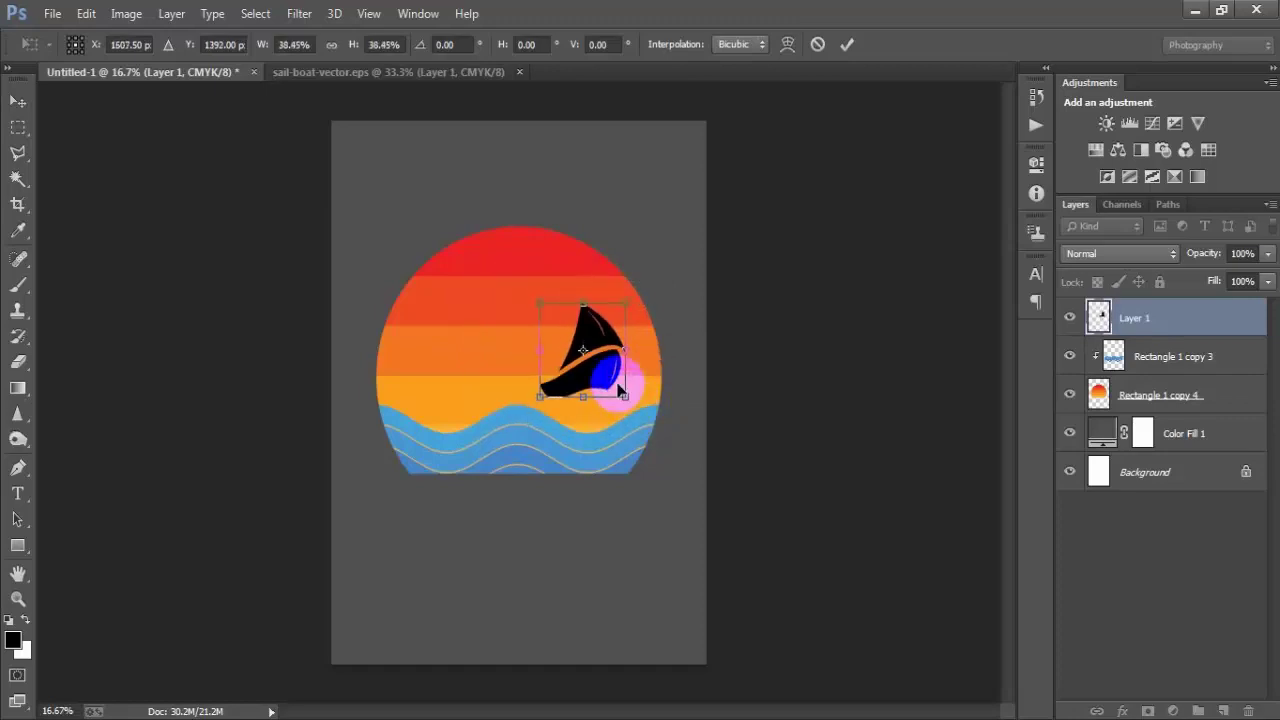
pyautogui.rightClick(611, 383)
pyautogui.click(697, 677)
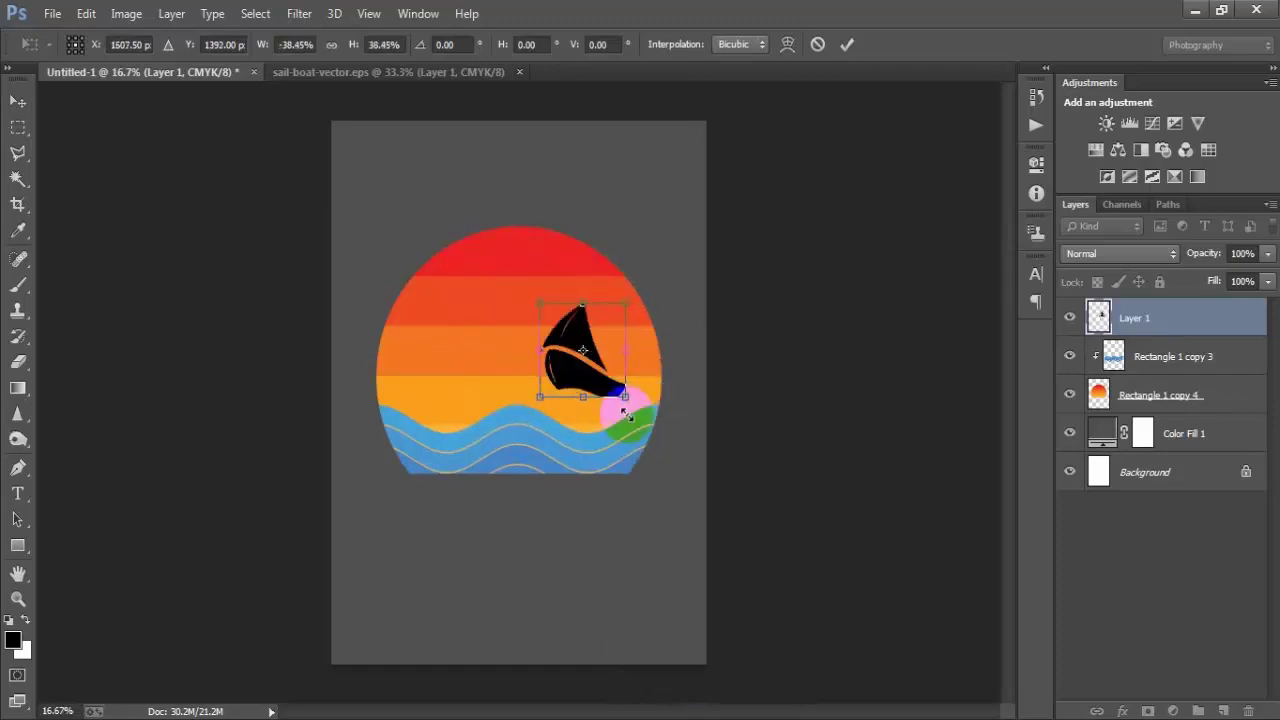
pyautogui.moveTo(605, 355)
pyautogui.mouseDown()
pyautogui.moveTo(590, 397)
pyautogui.moveTo(614, 433)
pyautogui.moveTo(584, 418)
pyautogui.mouseUp()
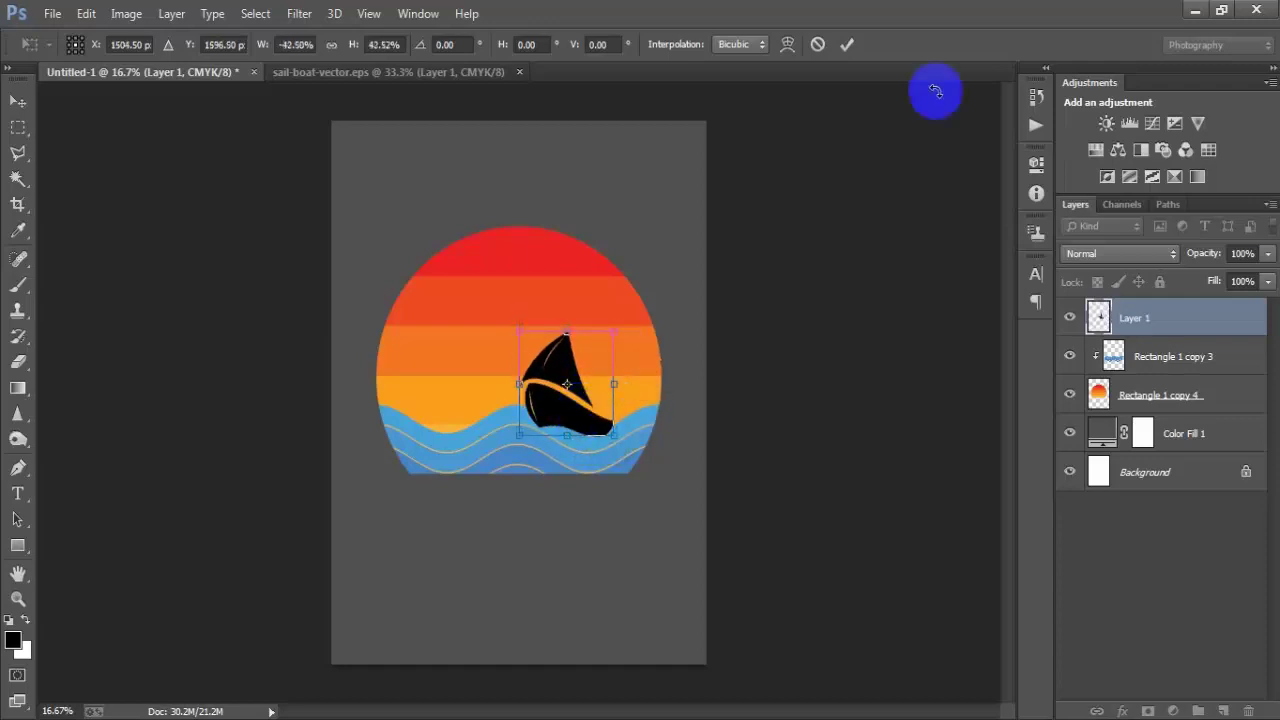
pyautogui.click(846, 45)
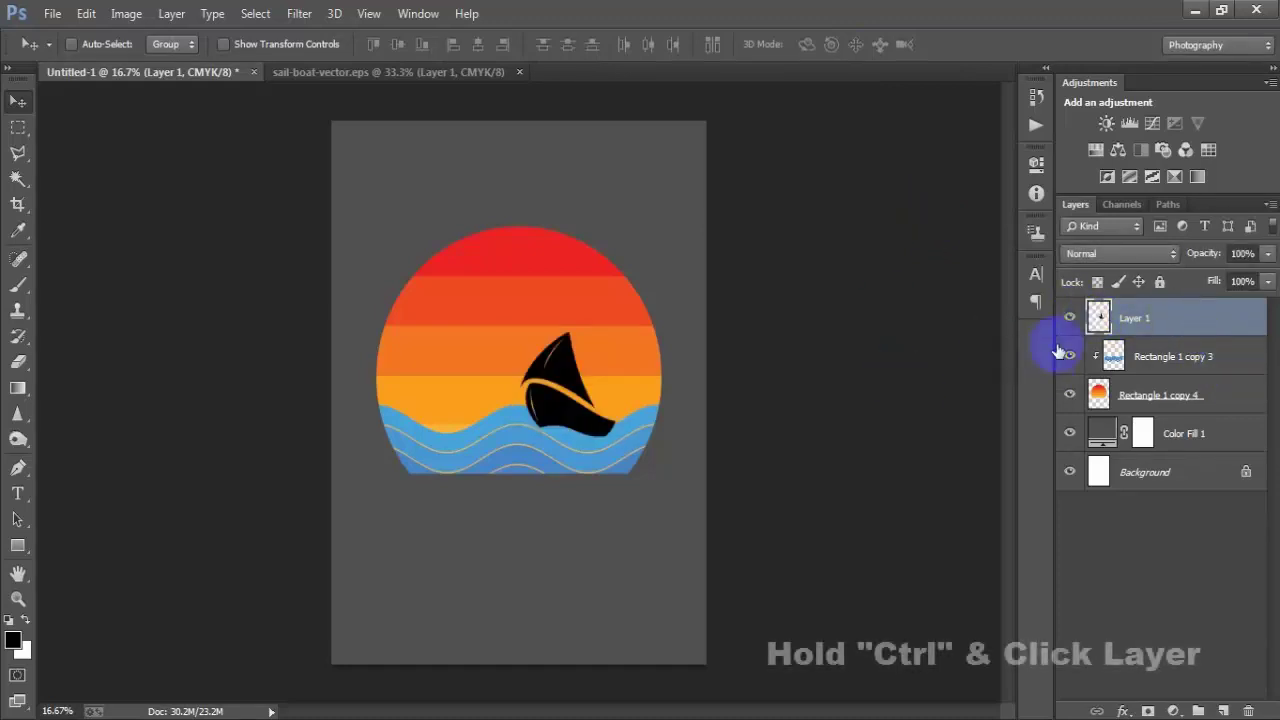
# Step: Cut the boat's outline out of the Rectangle 1 copy 4 sun-and-waves layer
pyautogui.keyDown('ctrl'); pyautogui.click(1099, 318); pyautogui.keyUp('ctrl')
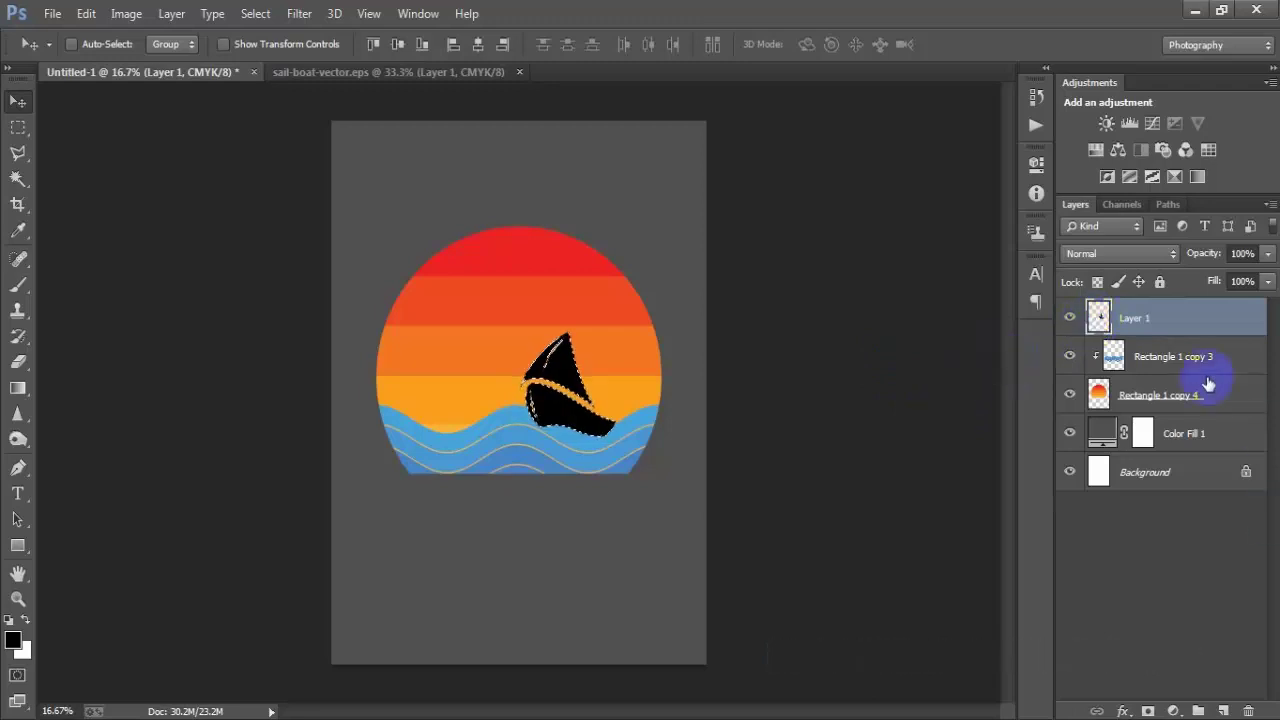
pyautogui.click(1186, 405)
pyautogui.click(1070, 395)
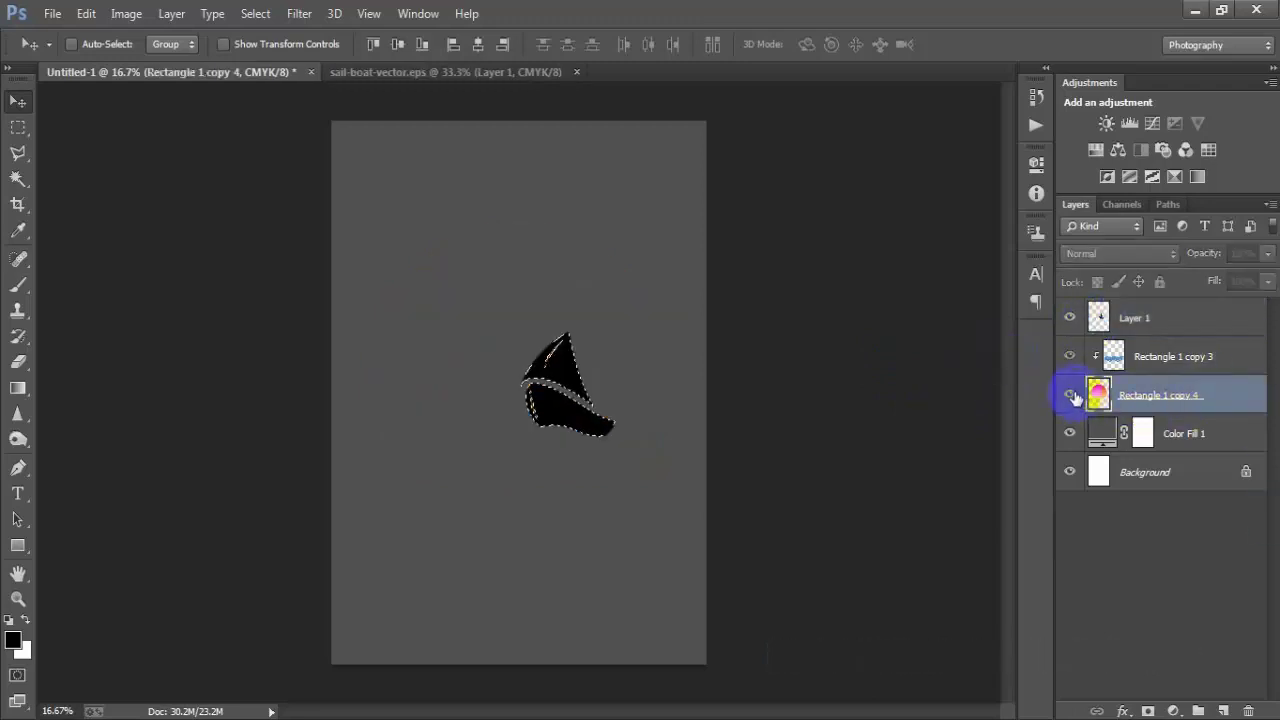
pyautogui.click(1070, 395)
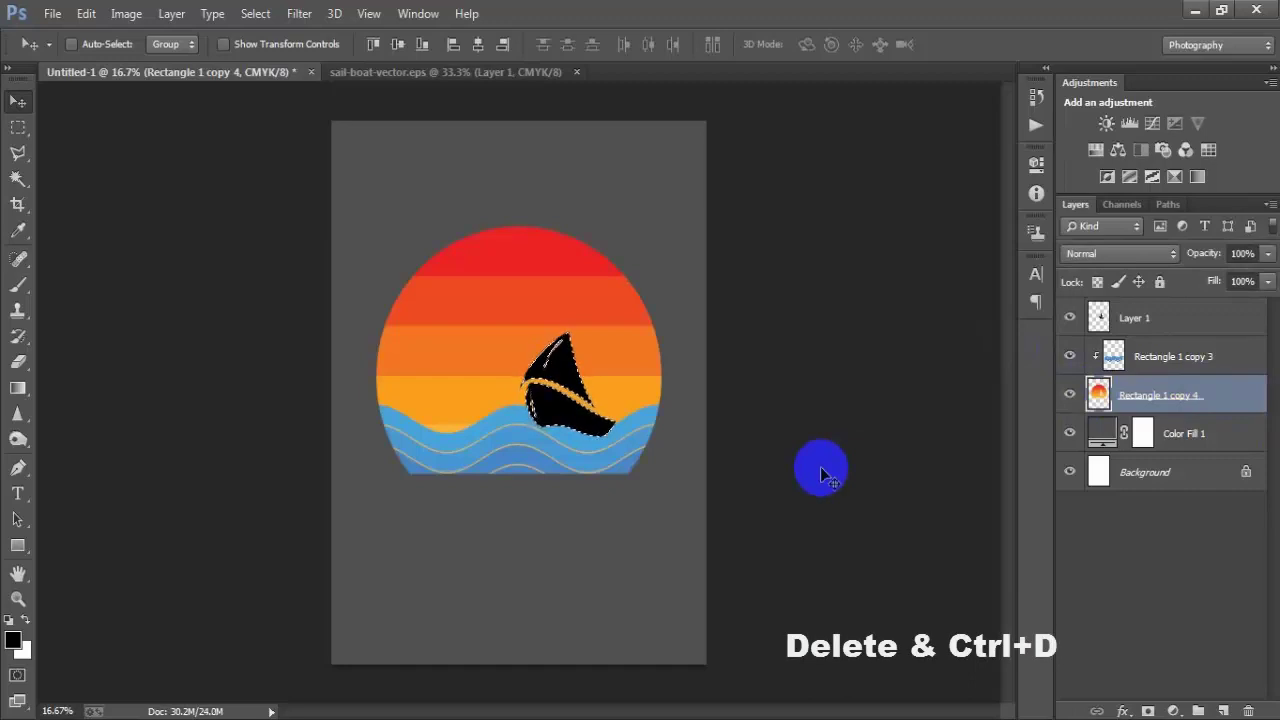
pyautogui.press('Delete')
pyautogui.hotkey('ctrl', 'd')
# Step: Delete the black sailboat layer, Layer 1
pyautogui.click(1130, 320)
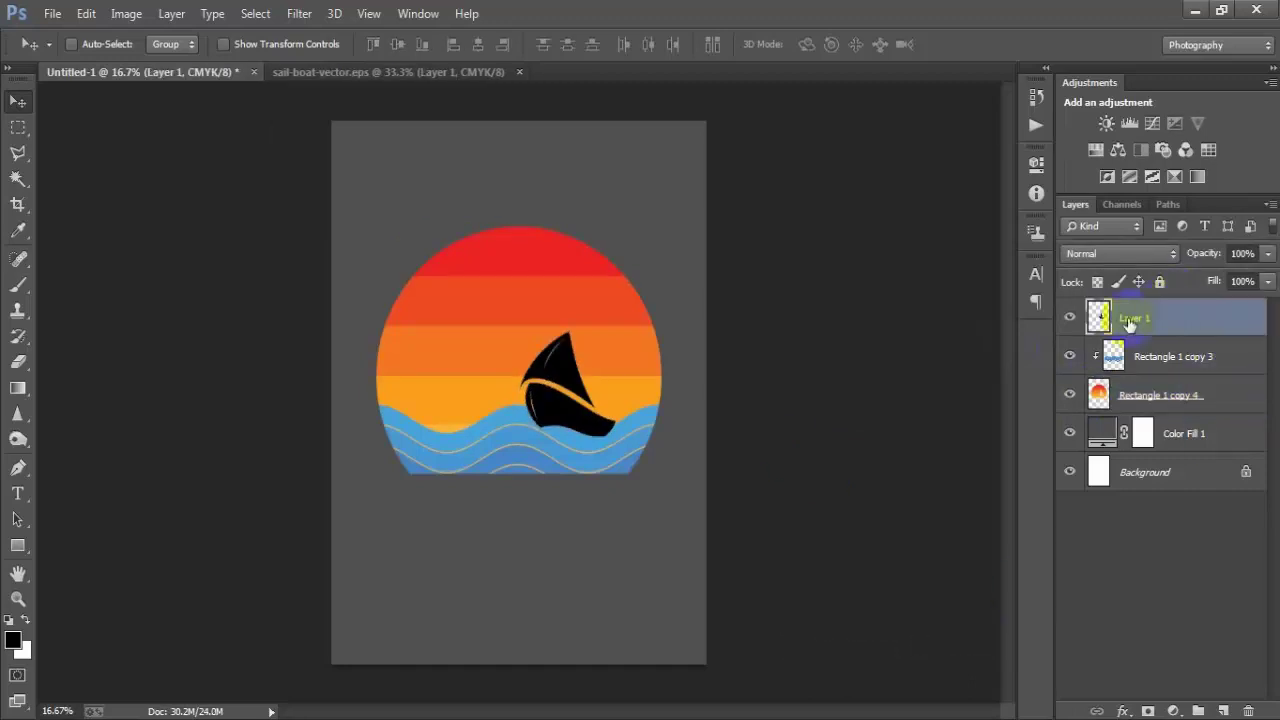
pyautogui.click(1070, 317)
pyautogui.press('Delete')
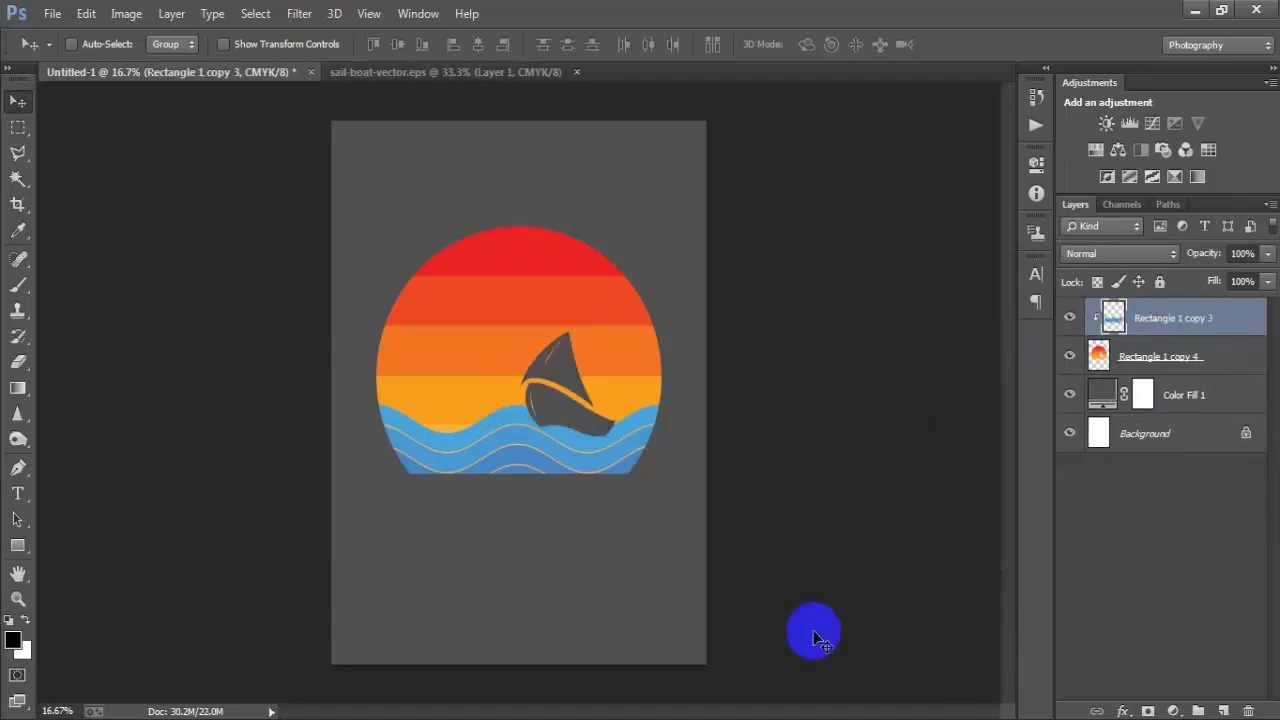
# Step: In sail-boat-vector.eps, begin a polygonal lasso outline along the top of the bottom wave
pyautogui.click(370, 72)
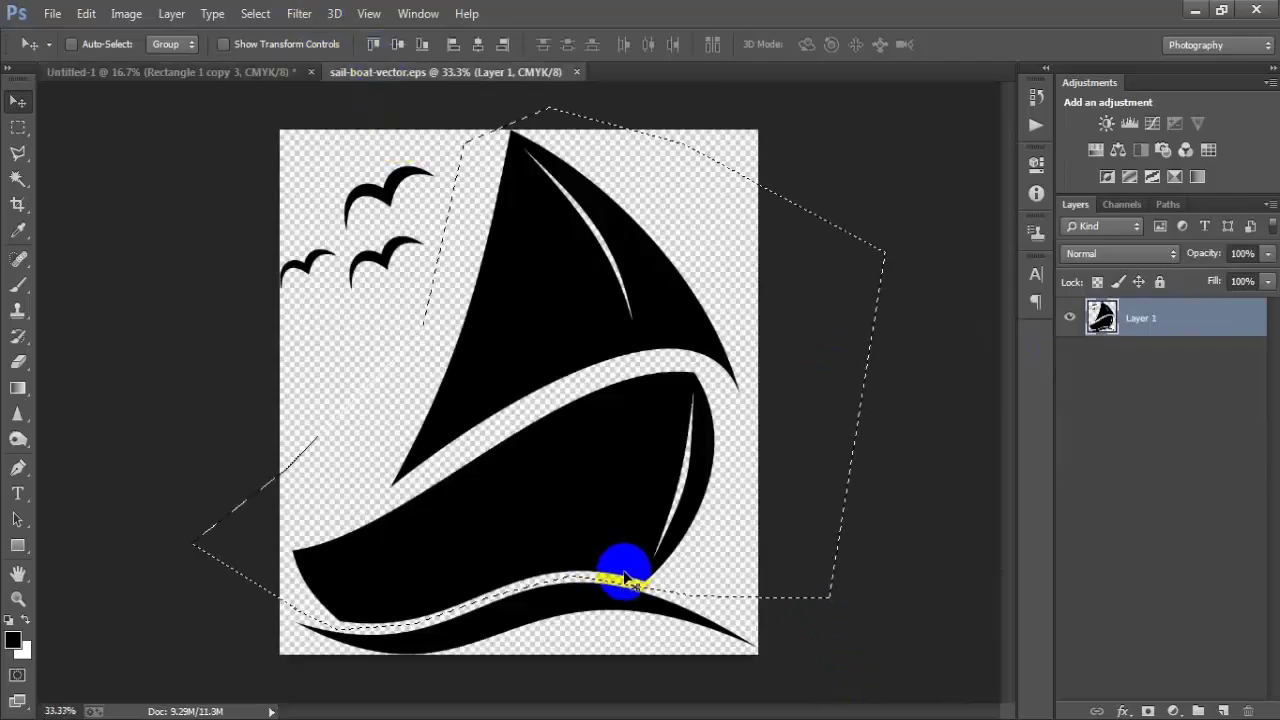
pyautogui.click(625, 578)
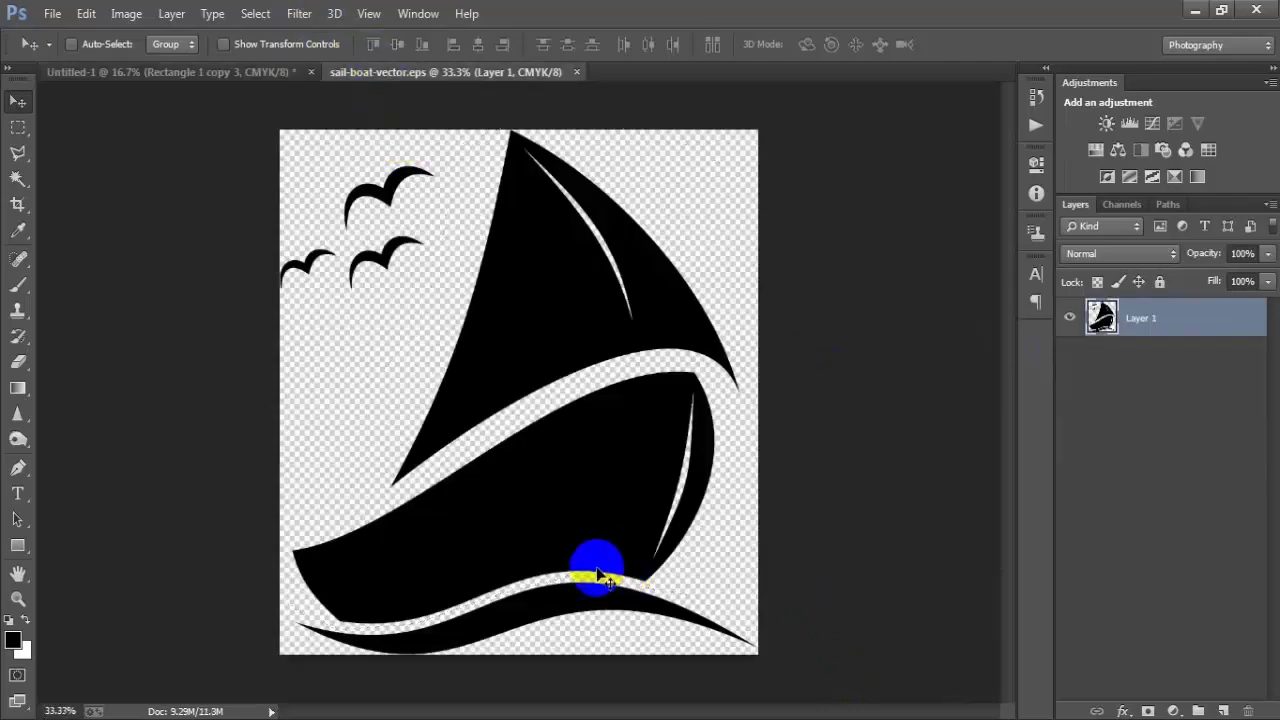
pyautogui.click(17, 155)
pyautogui.click(280, 617)
pyautogui.click(340, 624)
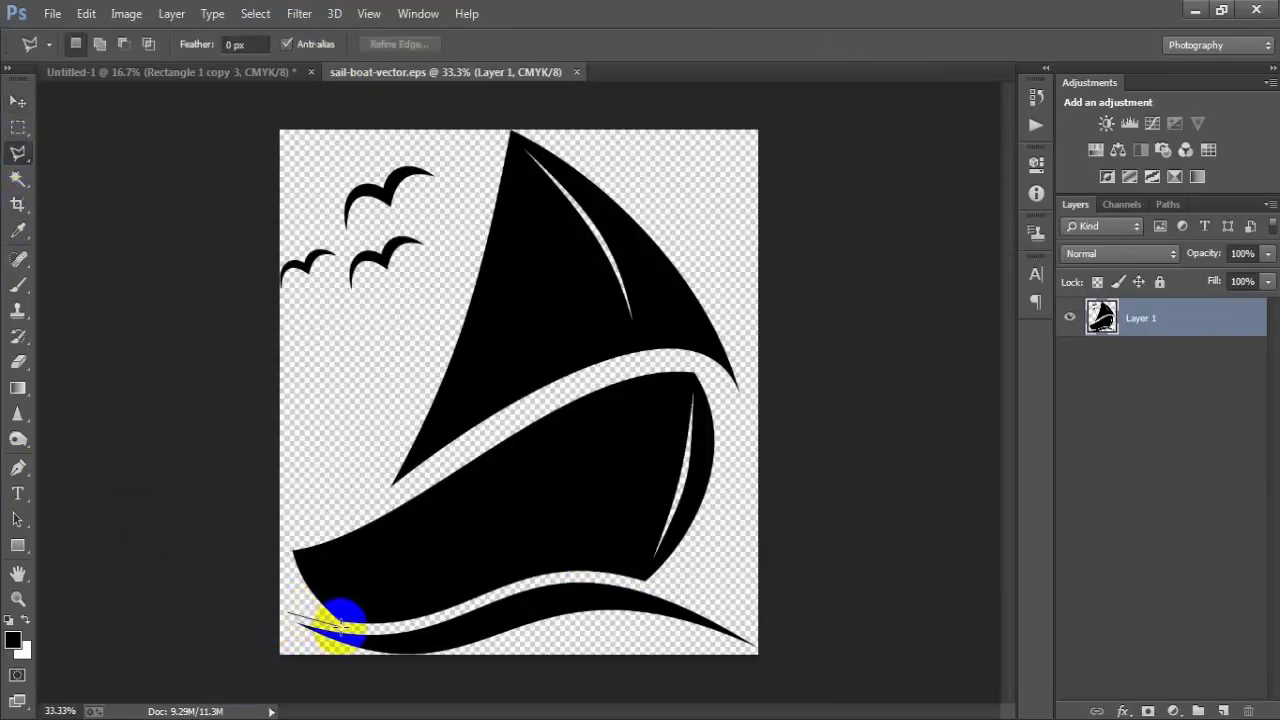
pyautogui.click(440, 614)
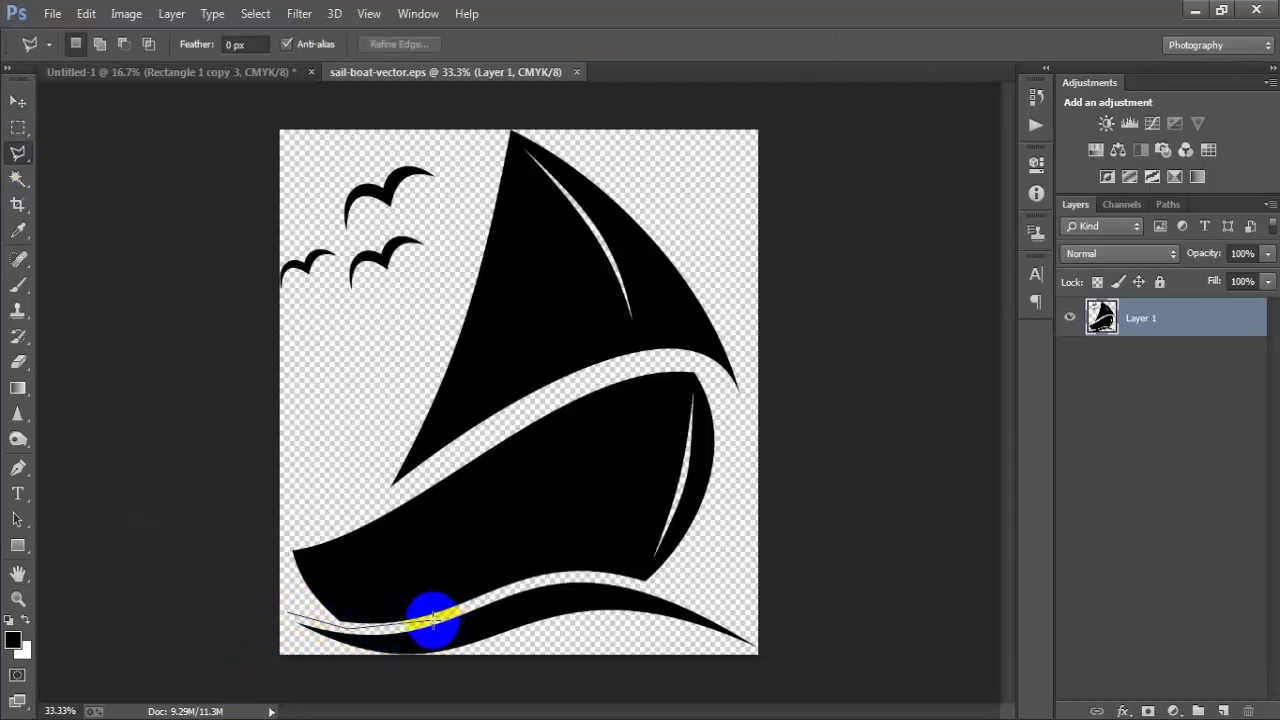
pyautogui.click(505, 590)
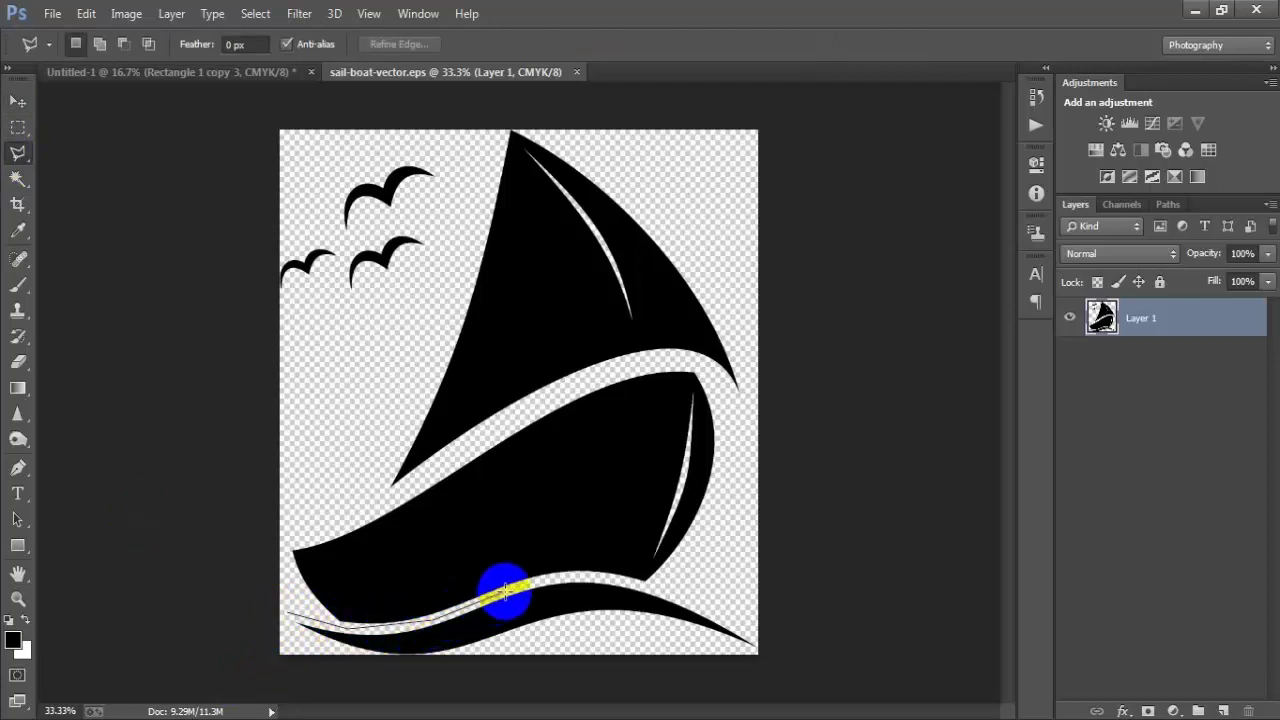
pyautogui.click(643, 582)
# Step: Close the lasso around the black wave and drag it into the Untitled-1 poster
pyautogui.click(775, 614)
pyautogui.click(785, 620)
pyautogui.click(808, 664)
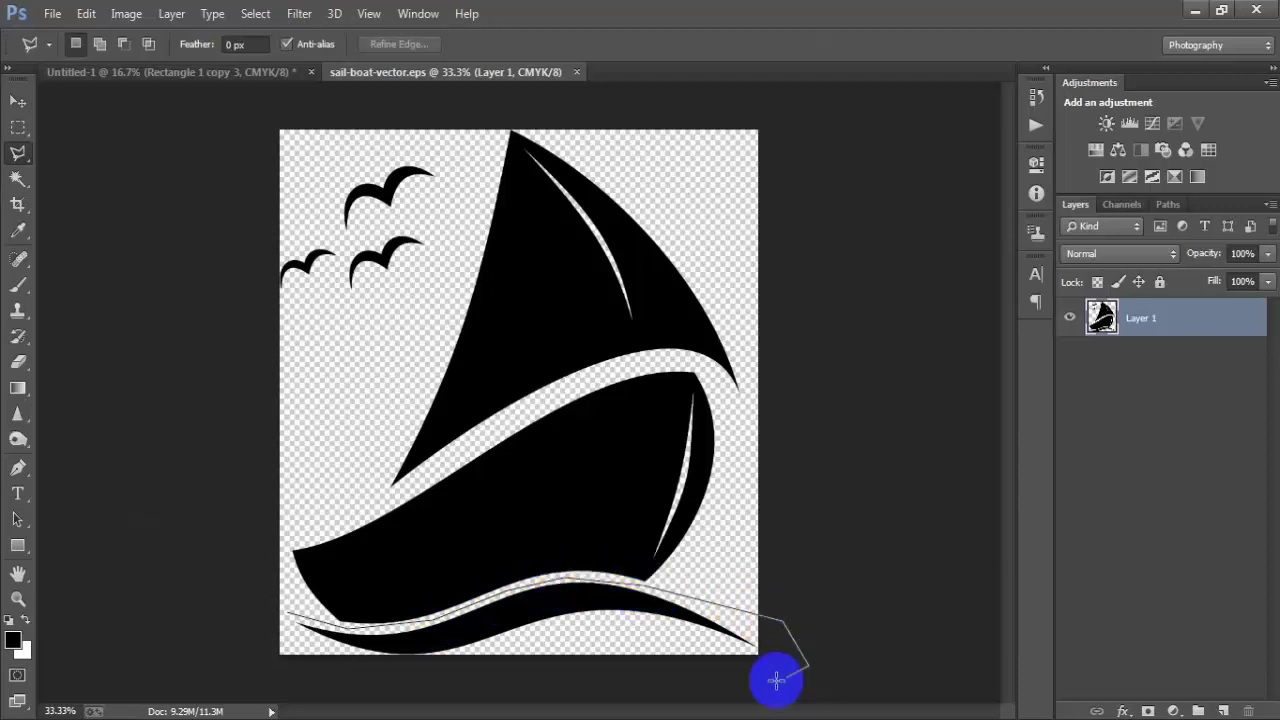
pyautogui.click(384, 693)
pyautogui.click(246, 678)
pyautogui.click(276, 626)
pyautogui.click(291, 622)
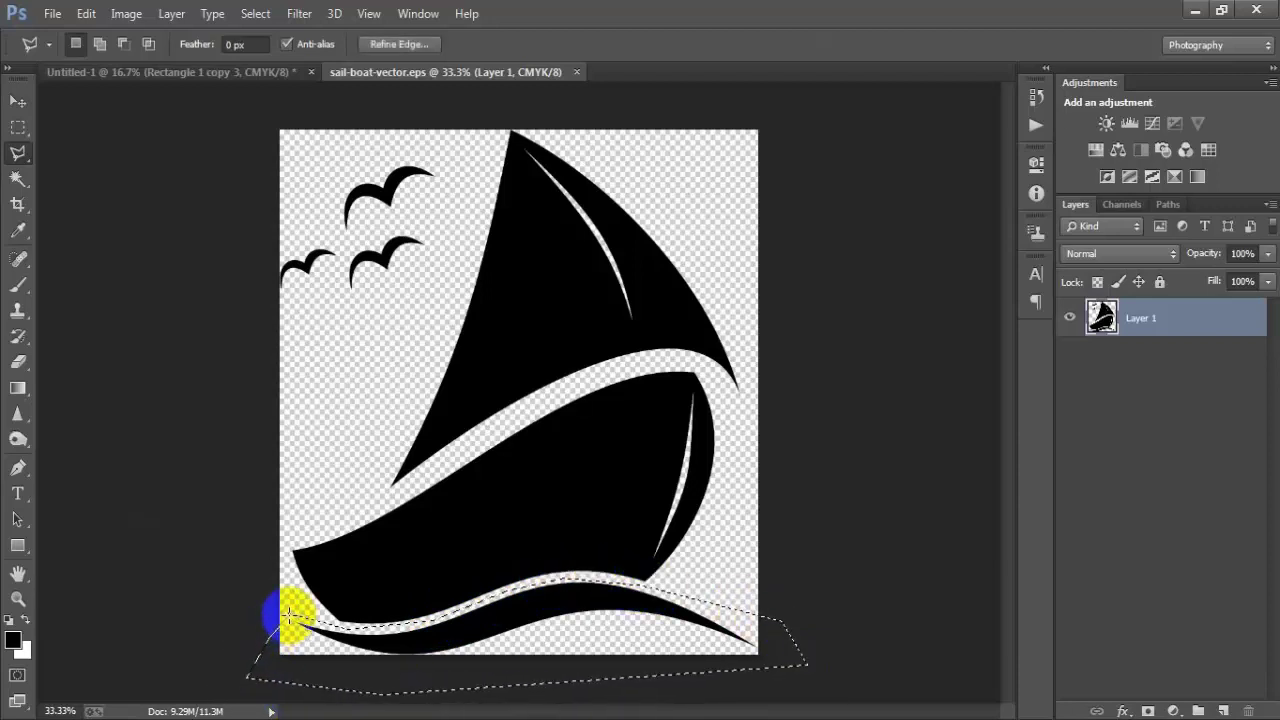
pyautogui.click(18, 101)
pyautogui.moveTo(534, 594)
pyautogui.mouseDown()
pyautogui.moveTo(240, 88)
pyautogui.moveTo(581, 525)
pyautogui.mouseUp()
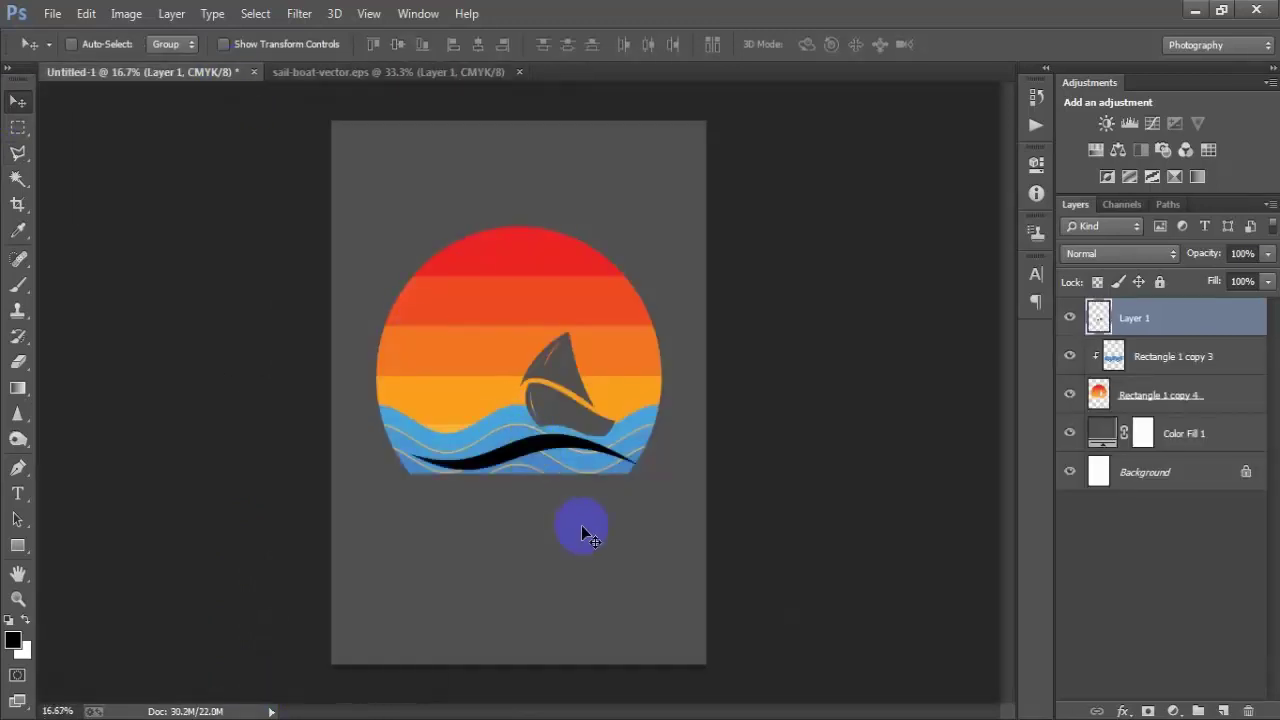
# Step: Scale the black wave to about 49%, tilt it about 10°, and tuck it under the boat's hull
pyautogui.hotkey('ctrl', 't')
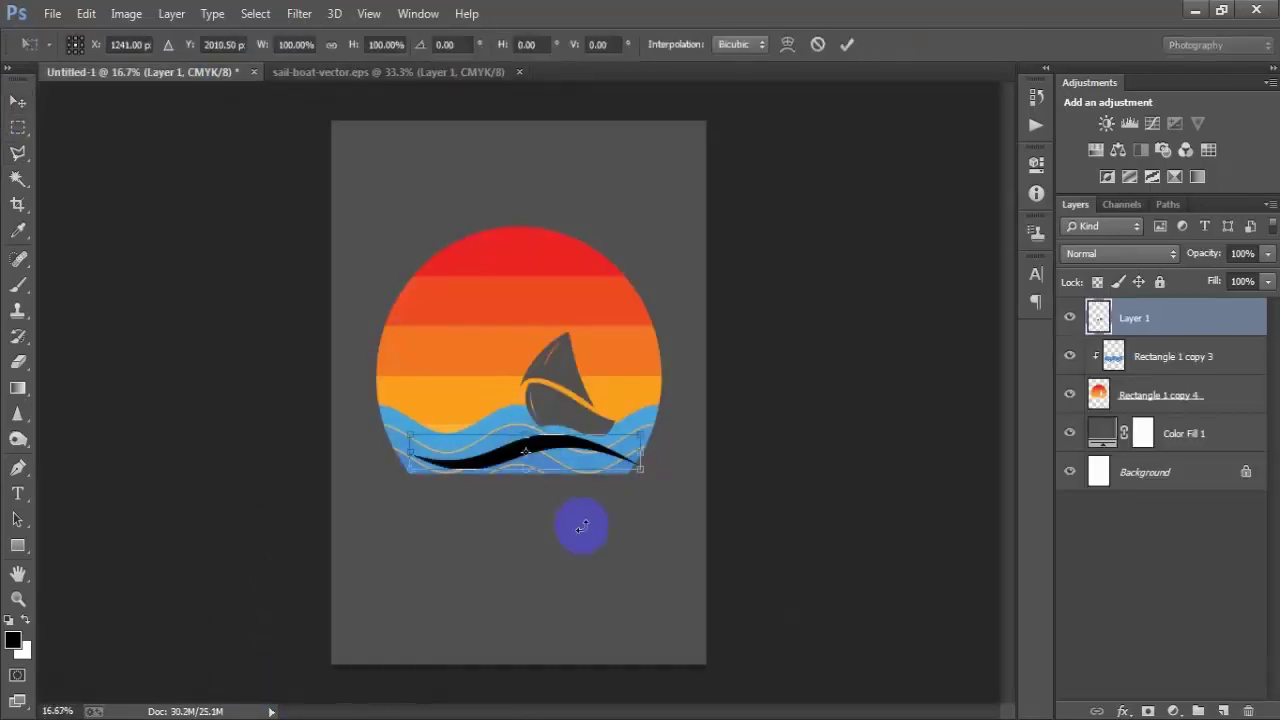
pyautogui.moveTo(641, 470); pyautogui.dragTo(572, 461)
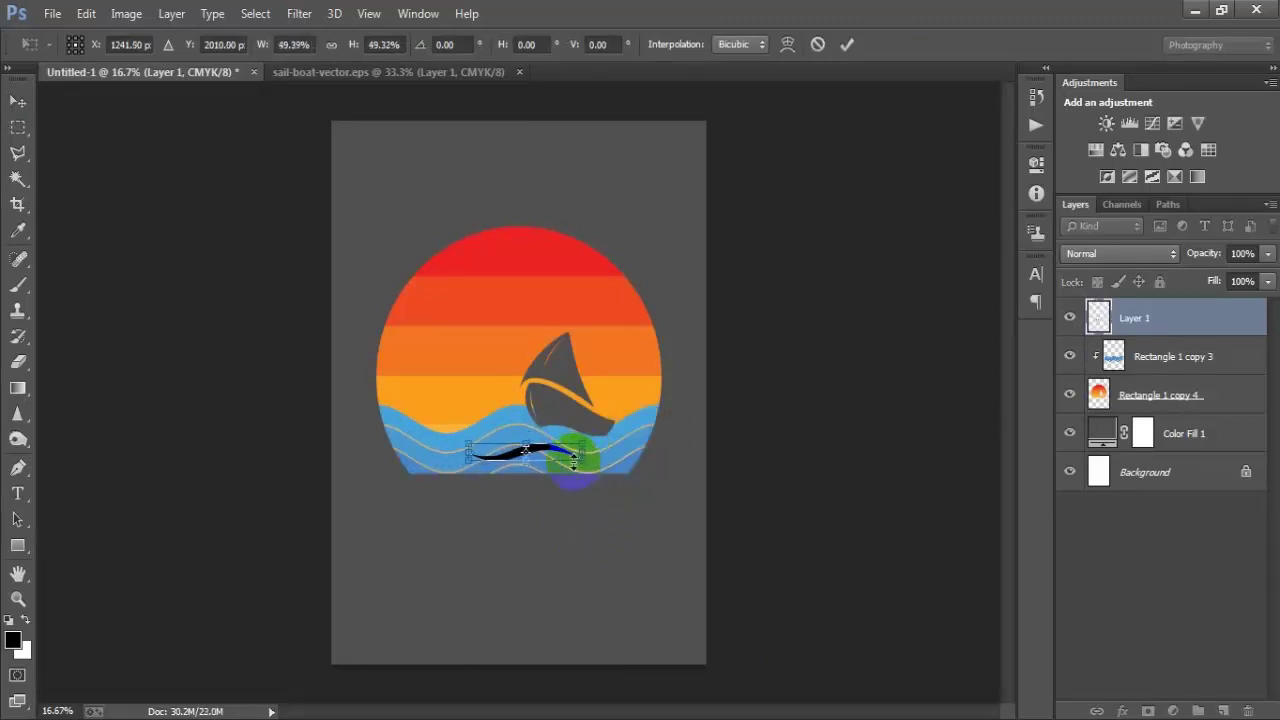
pyautogui.moveTo(590, 504); pyautogui.dragTo(586, 510)
pyautogui.moveTo(560, 462); pyautogui.dragTo(580, 440)
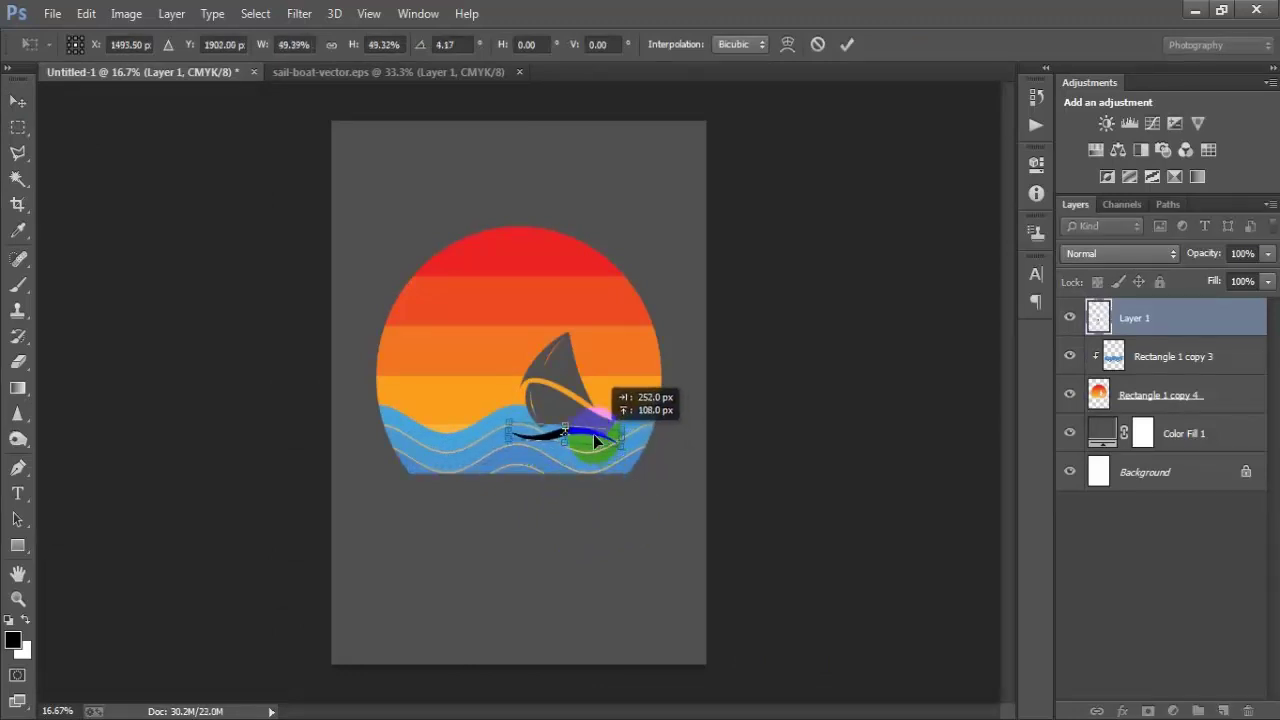
pyautogui.moveTo(623, 480); pyautogui.dragTo(628, 500)
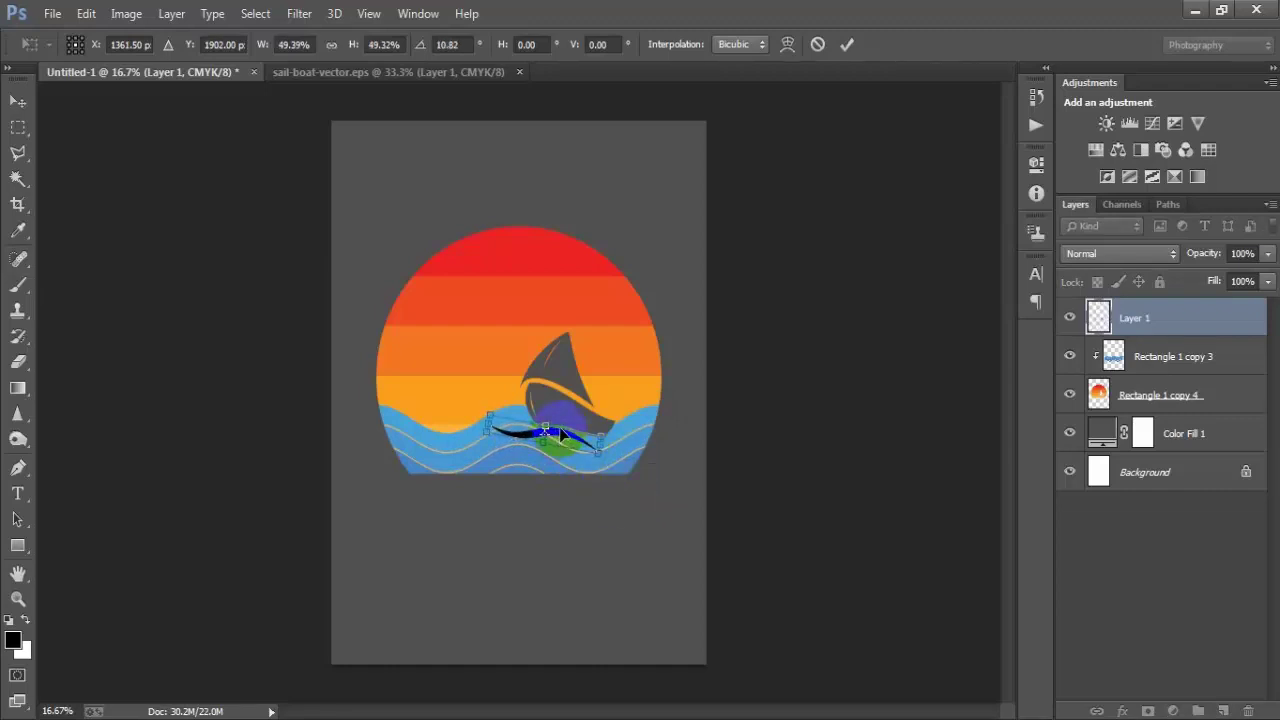
pyautogui.click(846, 44)
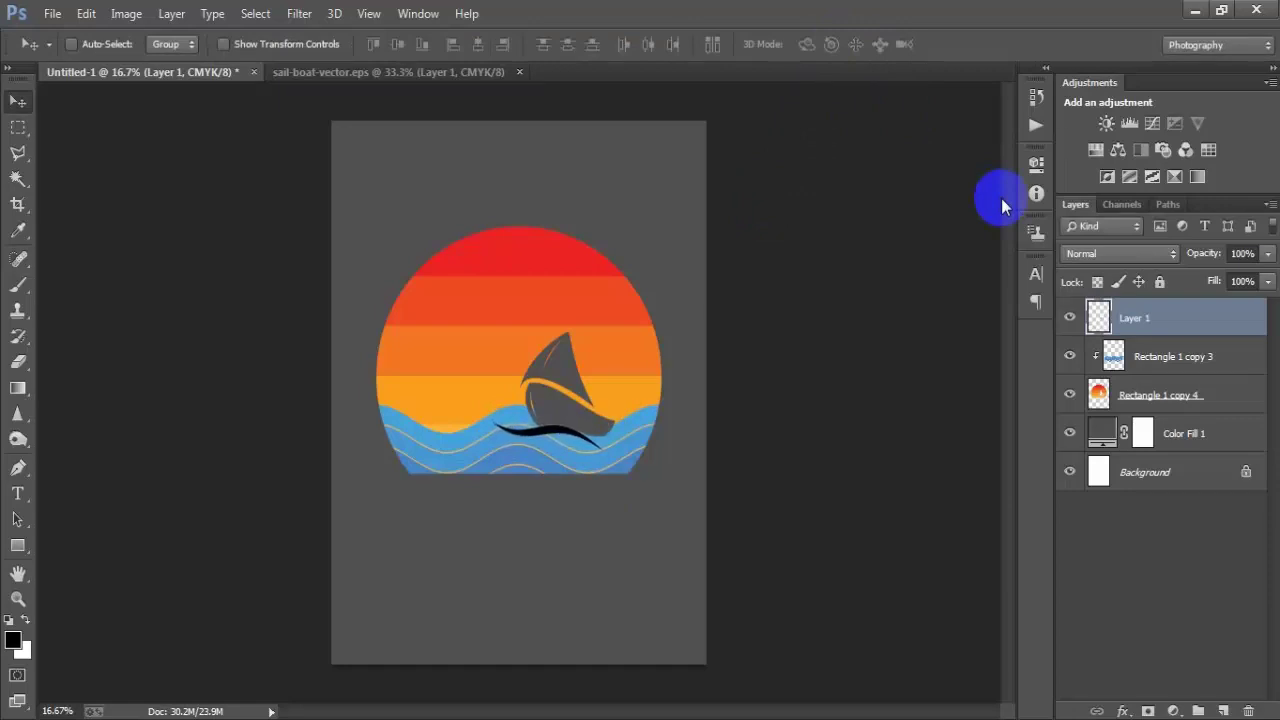
# Step: Give Layer 1 a Color Overlay using blue sampled from the sea waves
pyautogui.click(1071, 317)
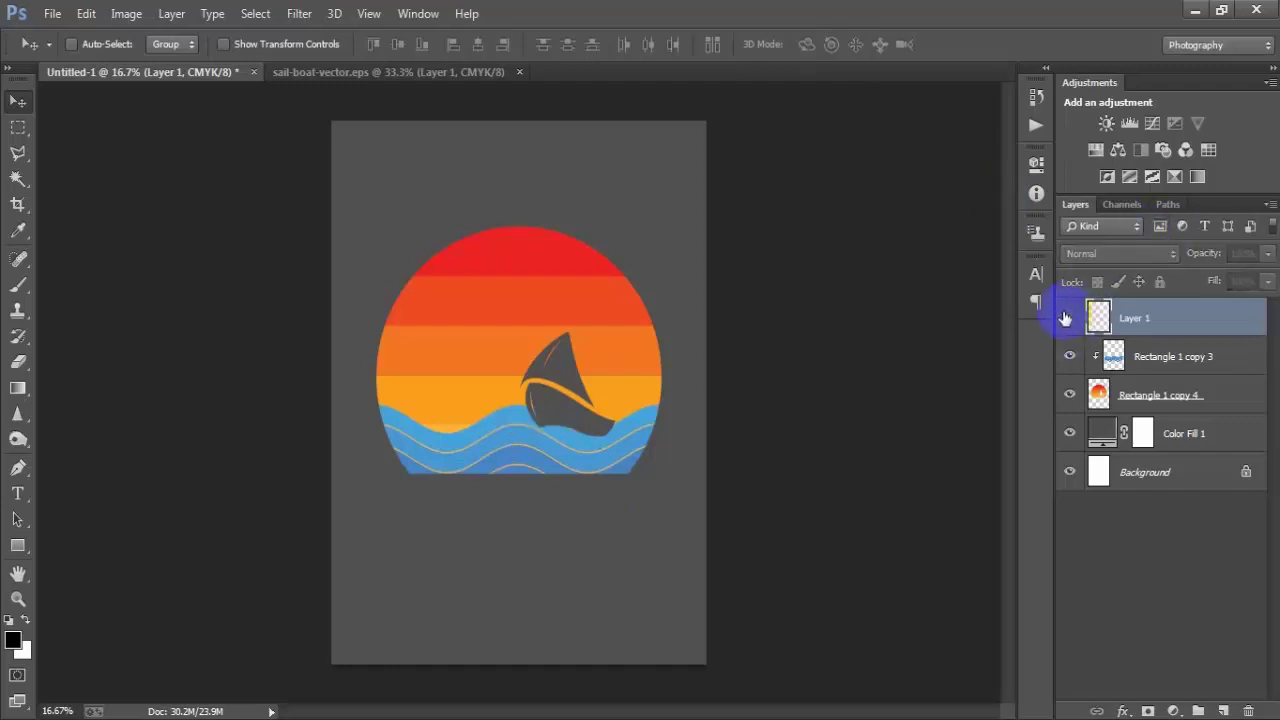
pyautogui.click(1071, 317)
pyautogui.doubleClick(1230, 325)
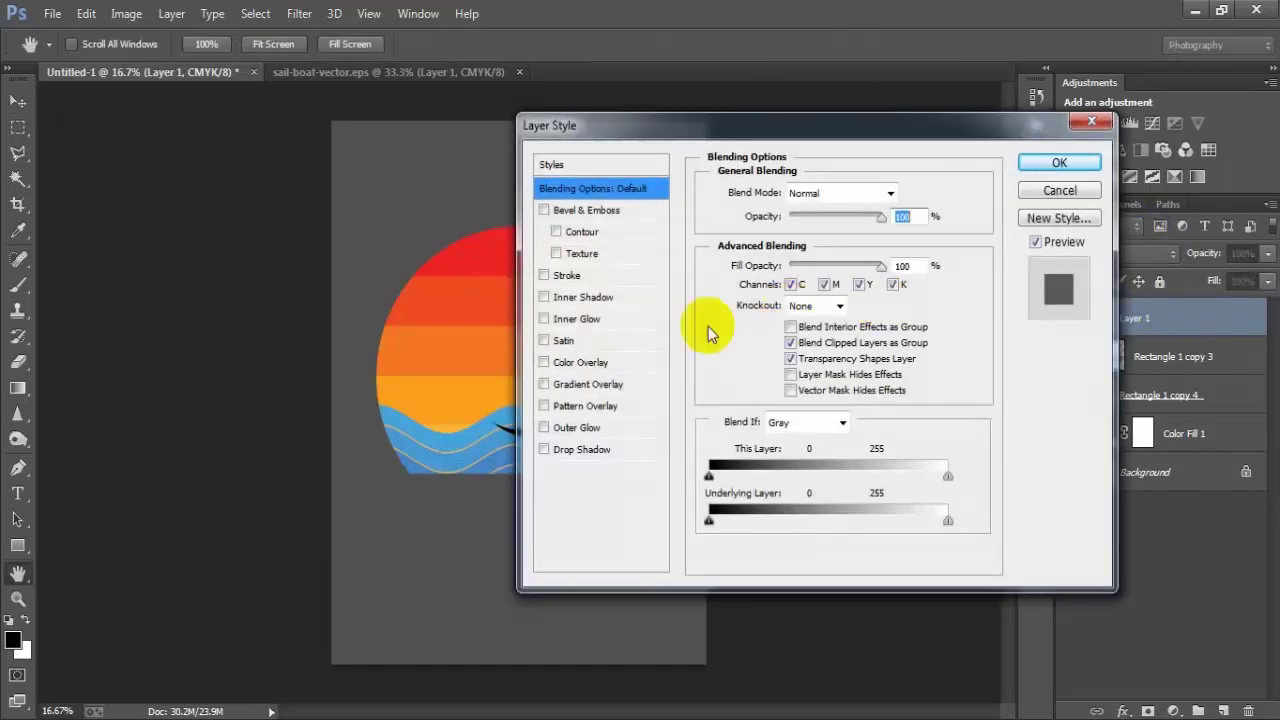
pyautogui.click(578, 362)
pyautogui.click(905, 193)
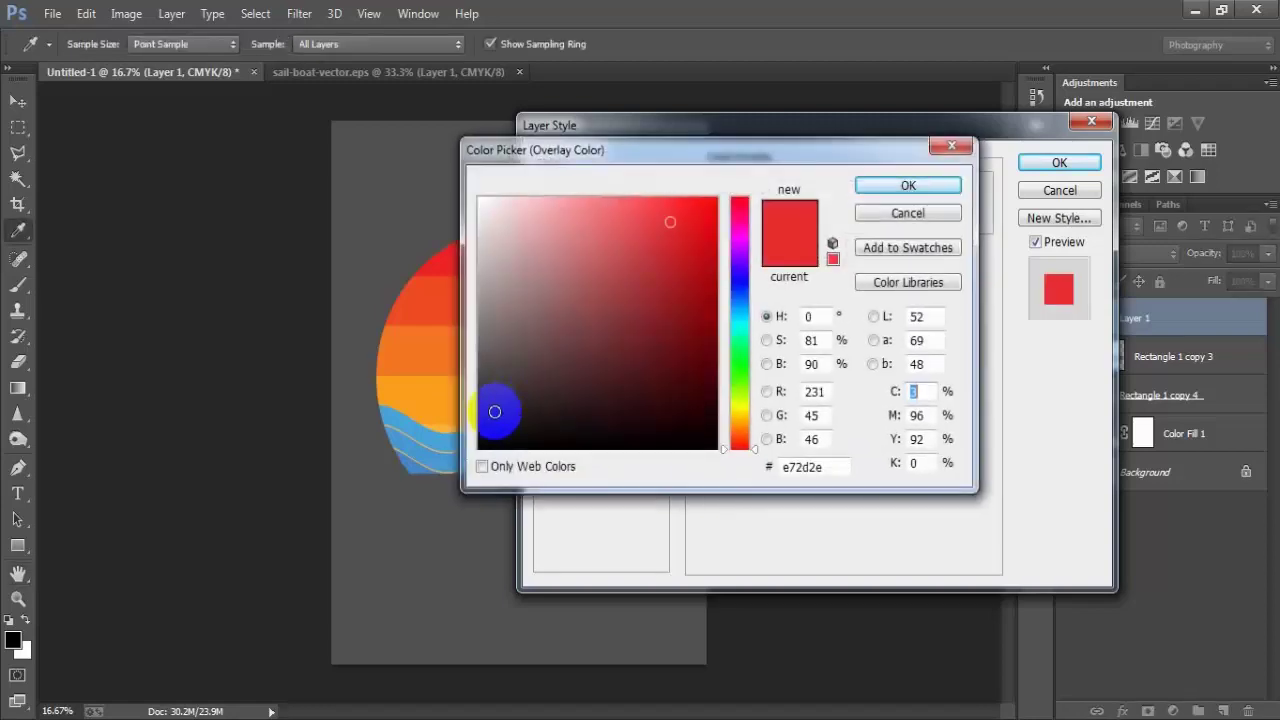
pyautogui.click(438, 434)
pyautogui.click(908, 187)
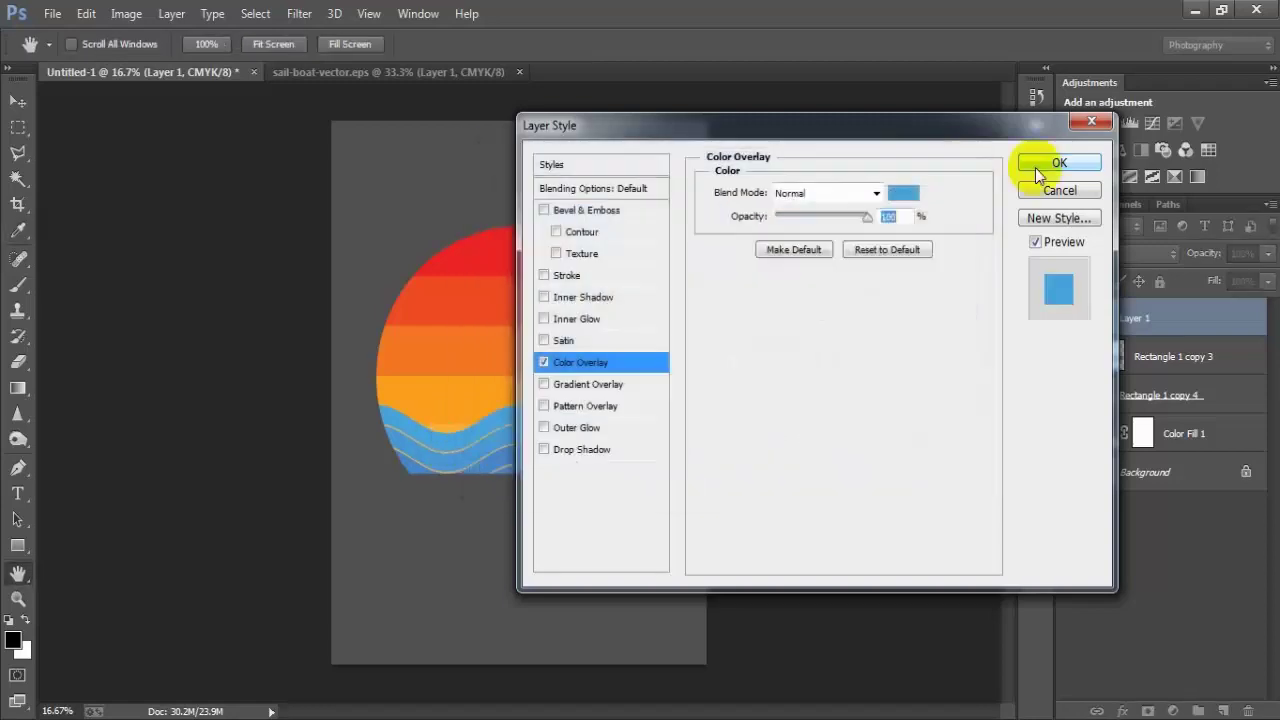
pyautogui.click(1059, 163)
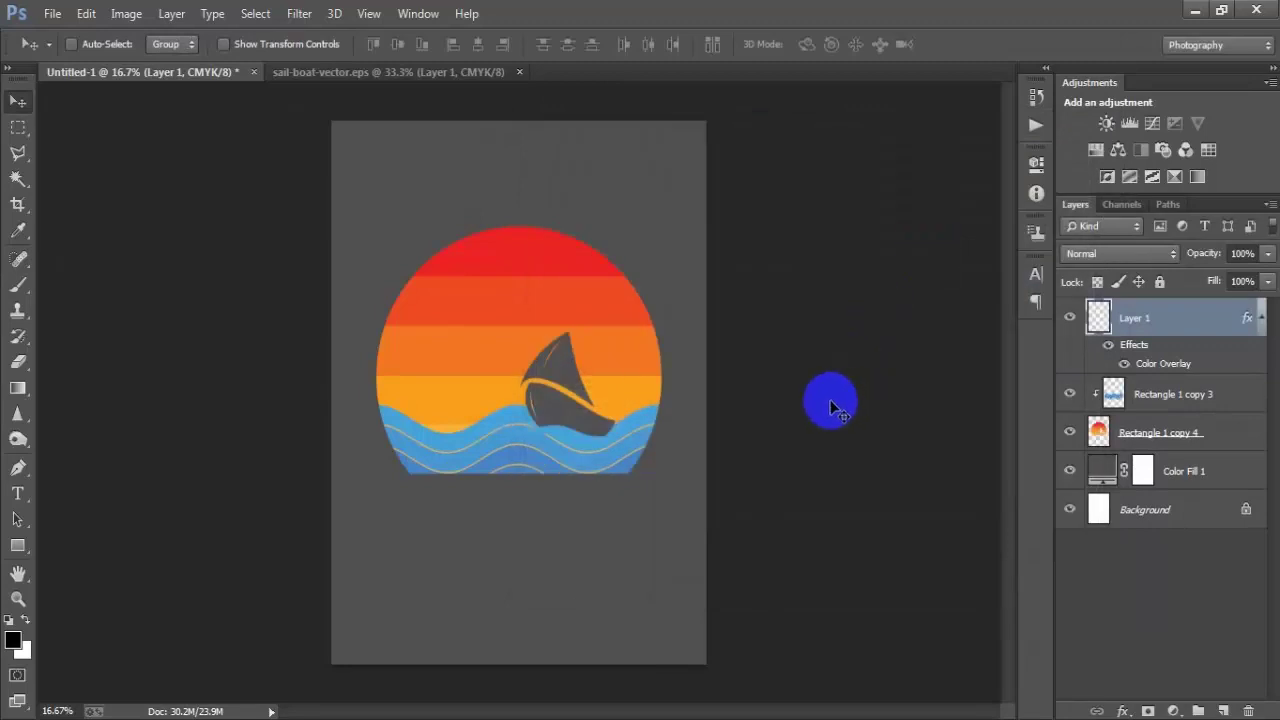
pyautogui.click(1263, 318)
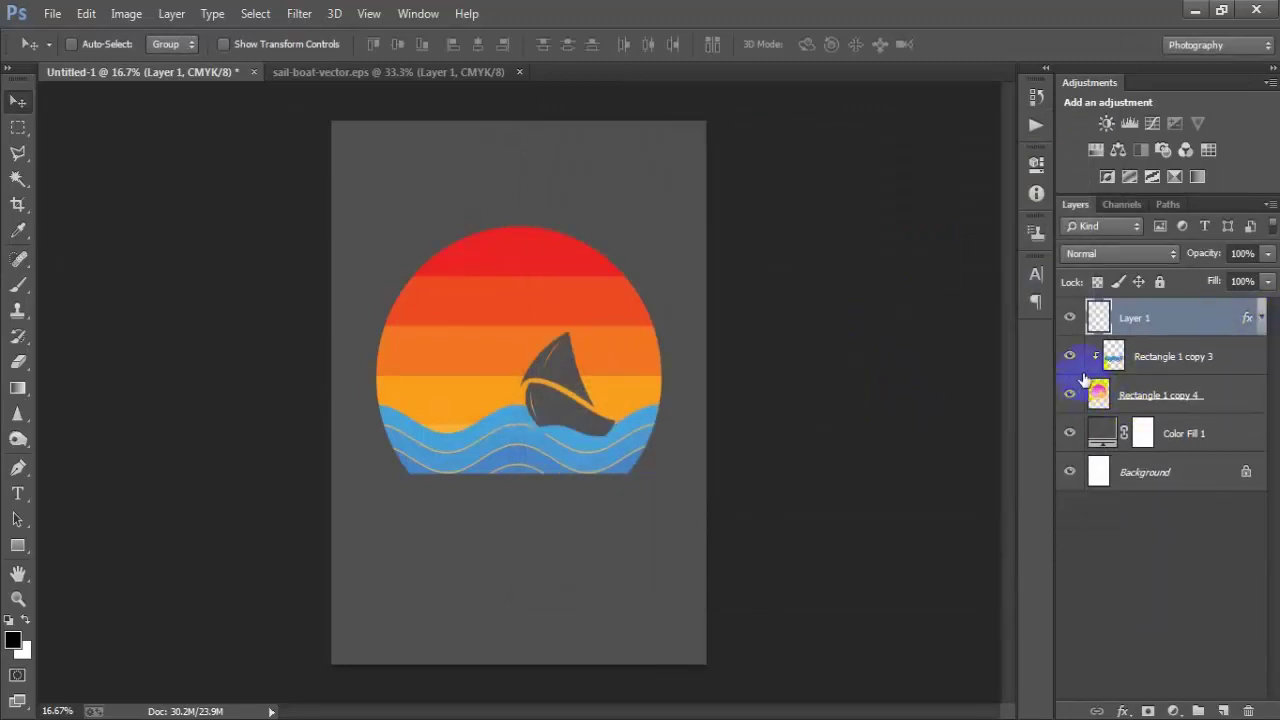
# Step: Select the three birds in sail-boat-vector.eps with a rectangular marquee
pyautogui.click(334, 72)
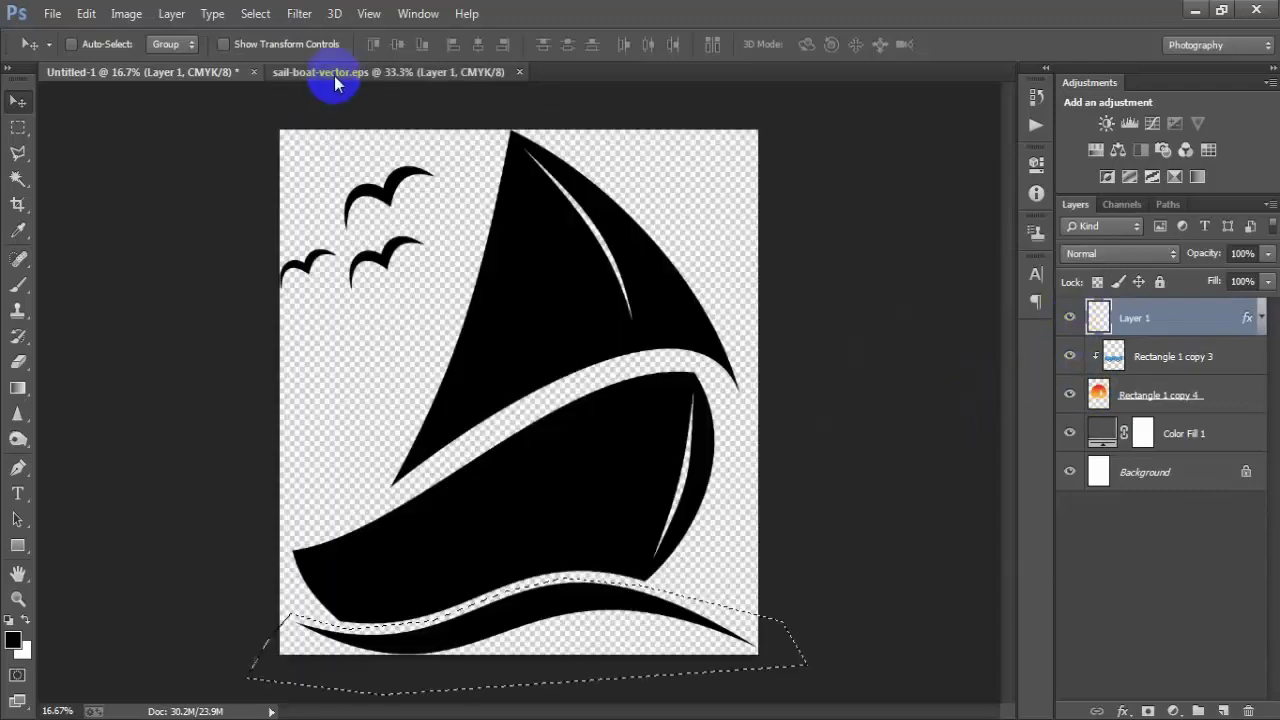
pyautogui.click(767, 451)
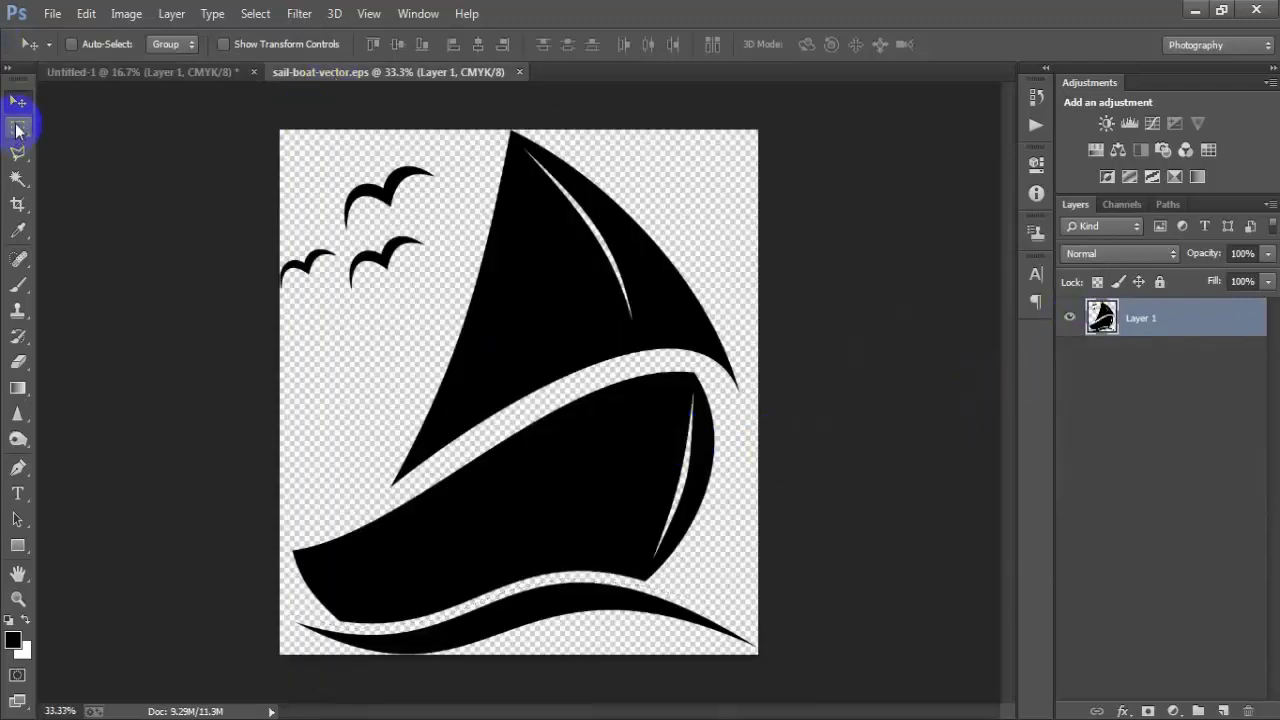
pyautogui.click(18, 127)
pyautogui.moveTo(281, 136); pyautogui.dragTo(441, 341)
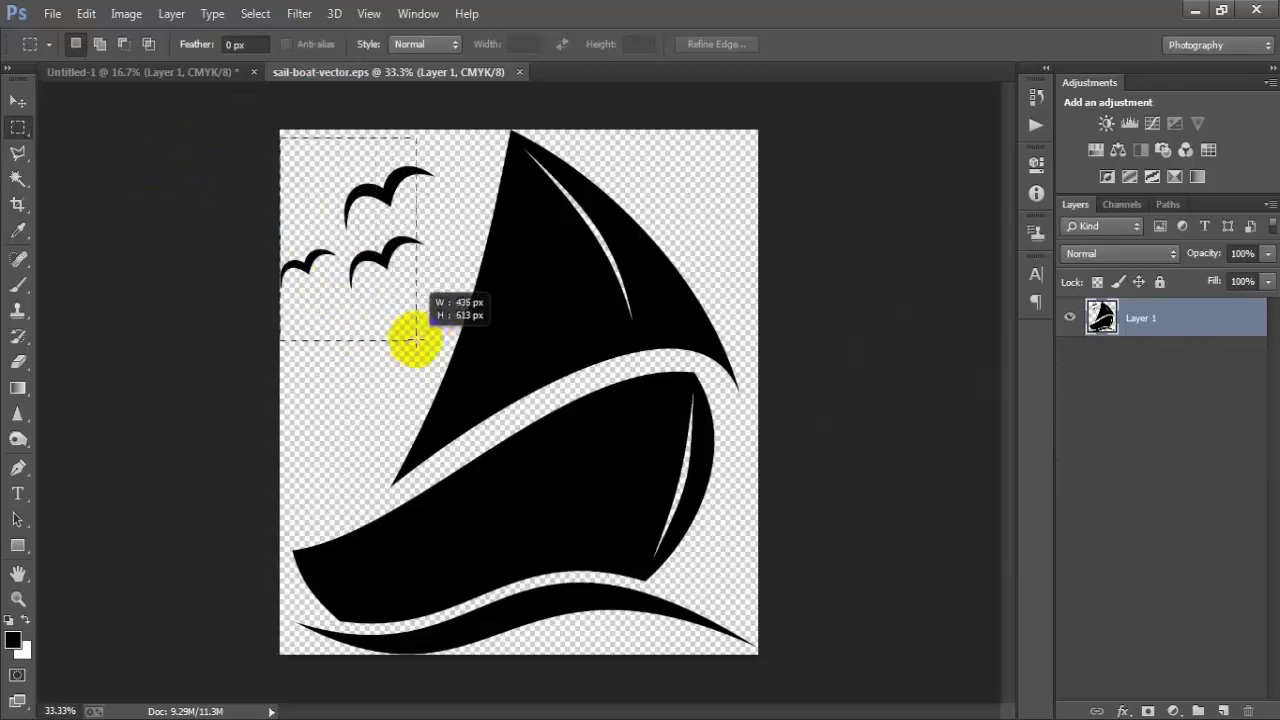
# Step: Drag the birds into the poster's upper sunset and scale them to about 73%
pyautogui.click(18, 101)
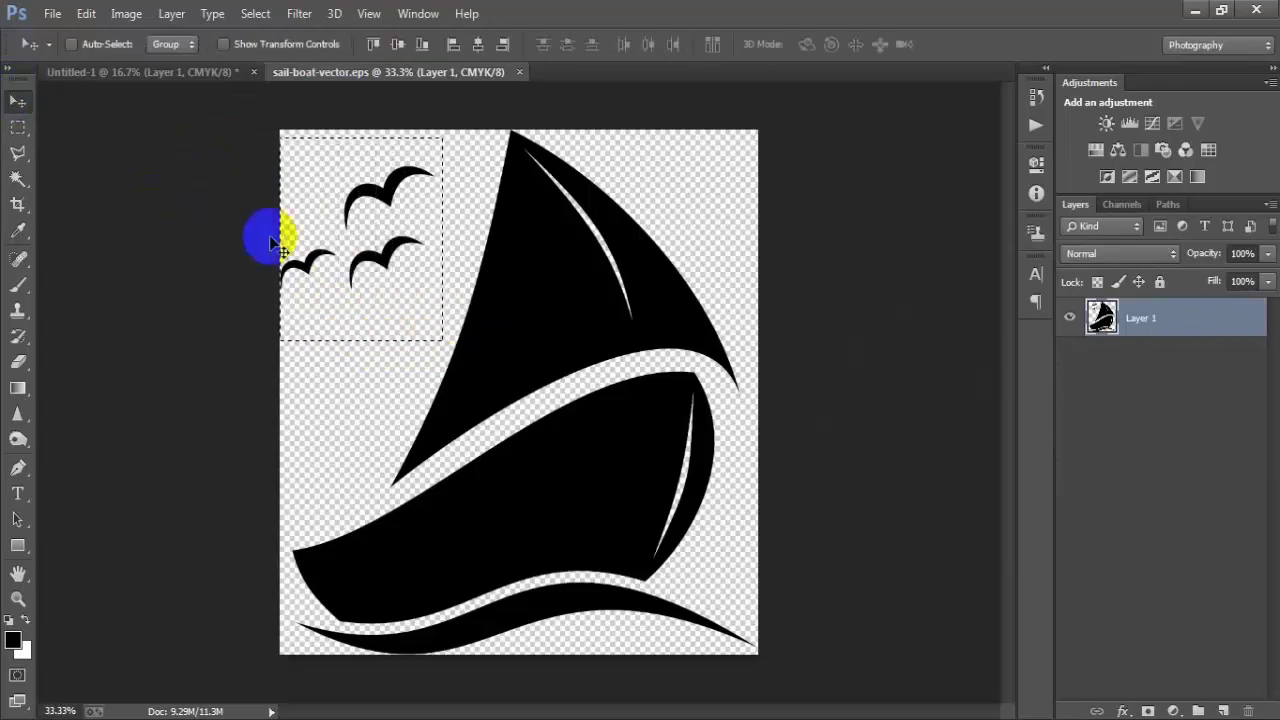
pyautogui.moveTo(363, 208)
pyautogui.mouseDown()
pyautogui.moveTo(243, 128)
pyautogui.moveTo(613, 390)
pyautogui.mouseUp()
pyautogui.moveTo(491, 330); pyautogui.dragTo(507, 292)
pyautogui.hotkey('ctrl', 't')
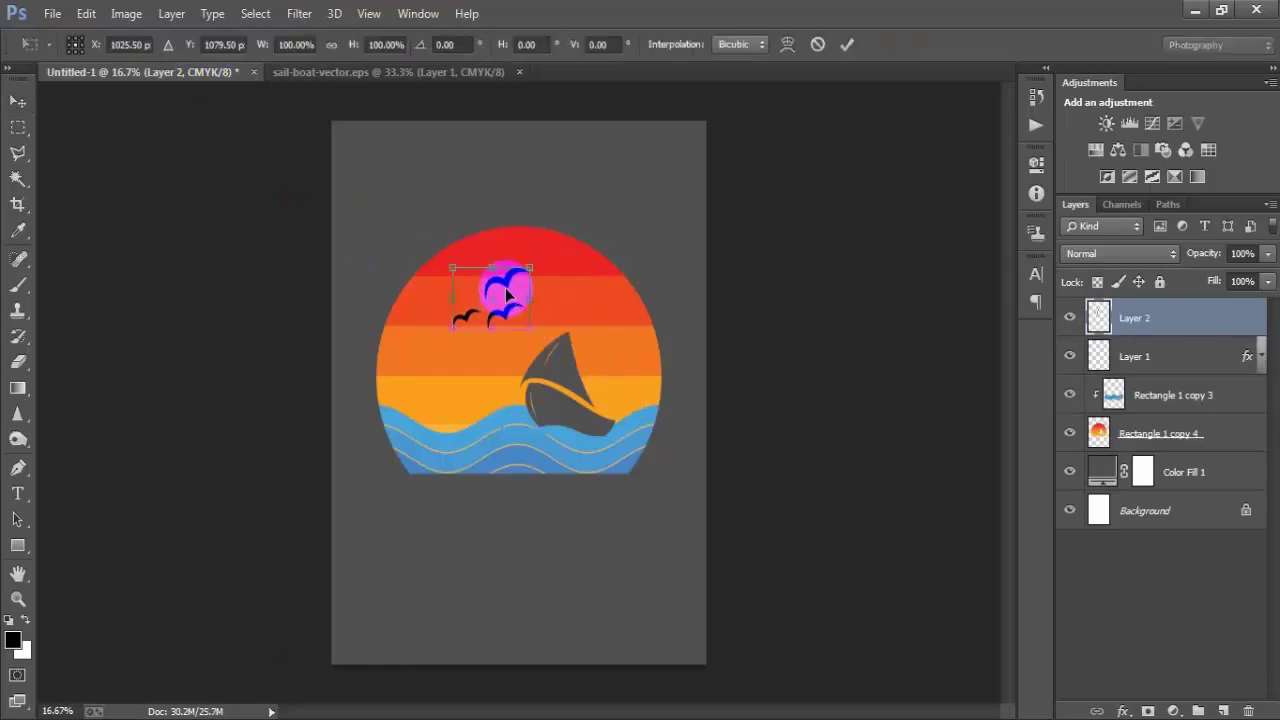
pyautogui.moveTo(457, 335); pyautogui.dragTo(515, 297)
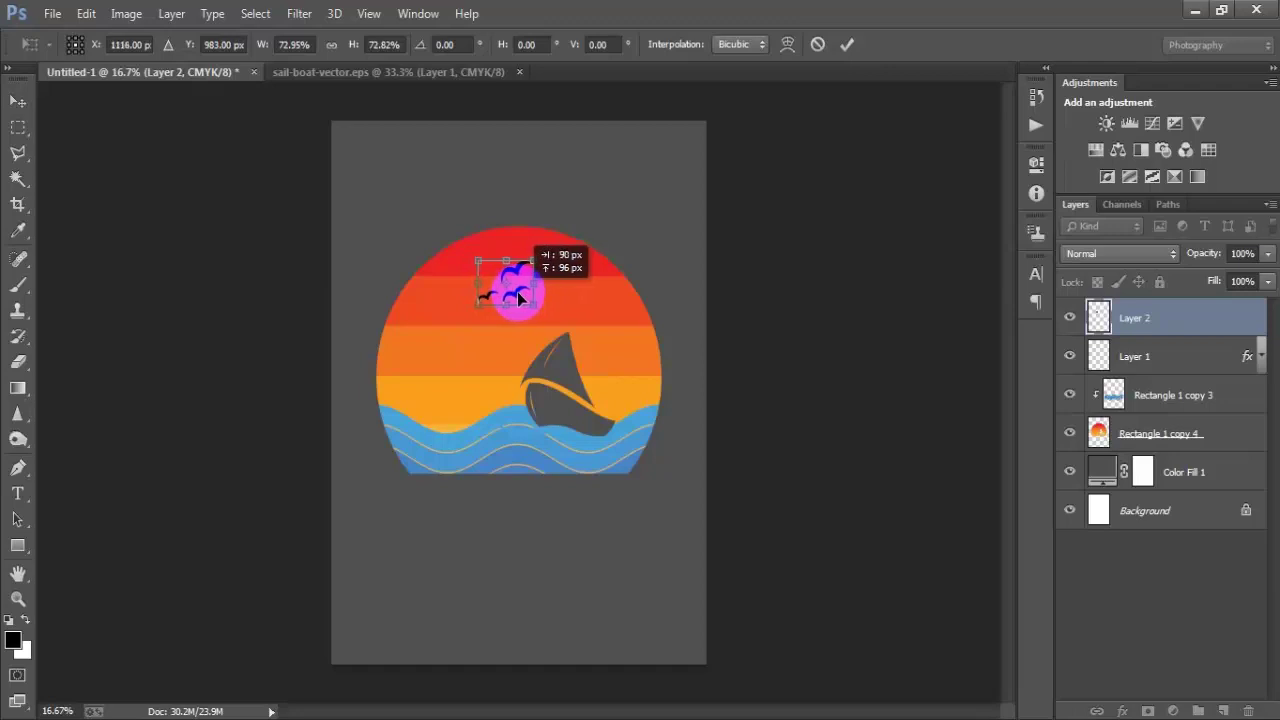
pyautogui.click(847, 44)
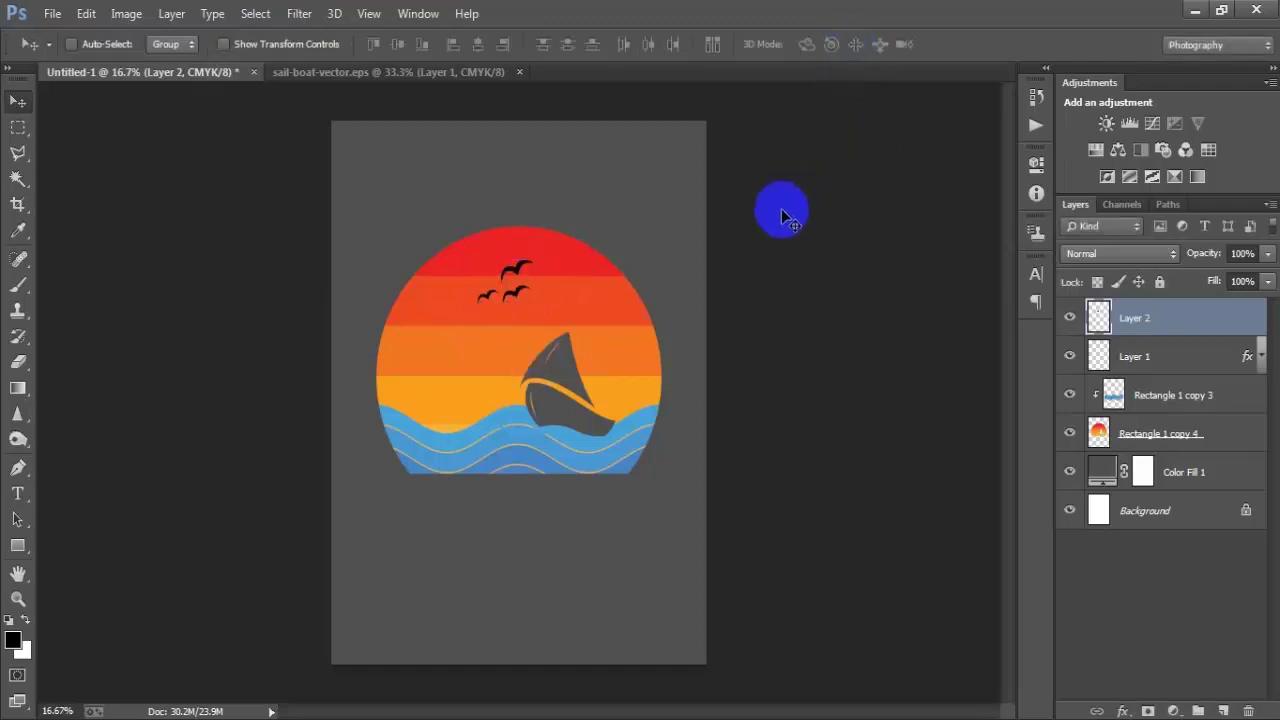
# Step: Check the birds and Rectangle 1 copy 4 sun visibility, then merge Layer 2 down into Layer 1
pyautogui.click(1070, 318)
pyautogui.click(1070, 318)
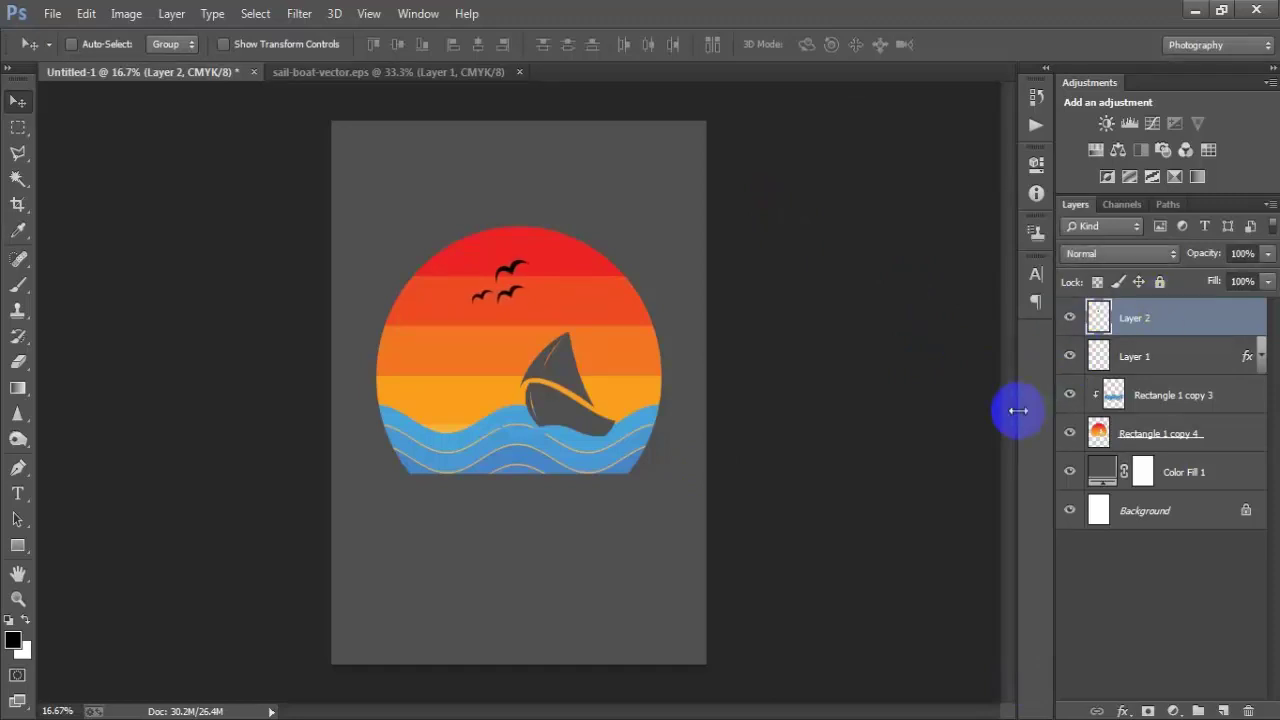
pyautogui.click(1098, 316)
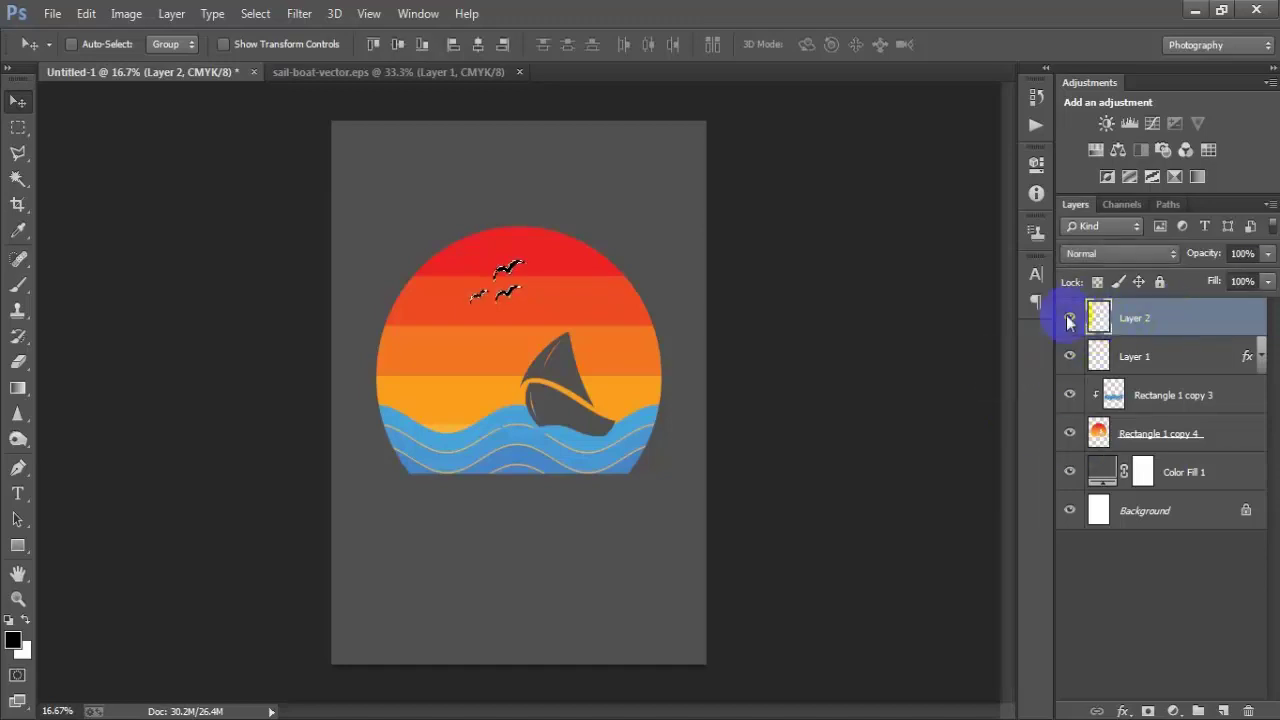
pyautogui.click(1178, 434)
pyautogui.click(1070, 432)
pyautogui.click(1070, 432)
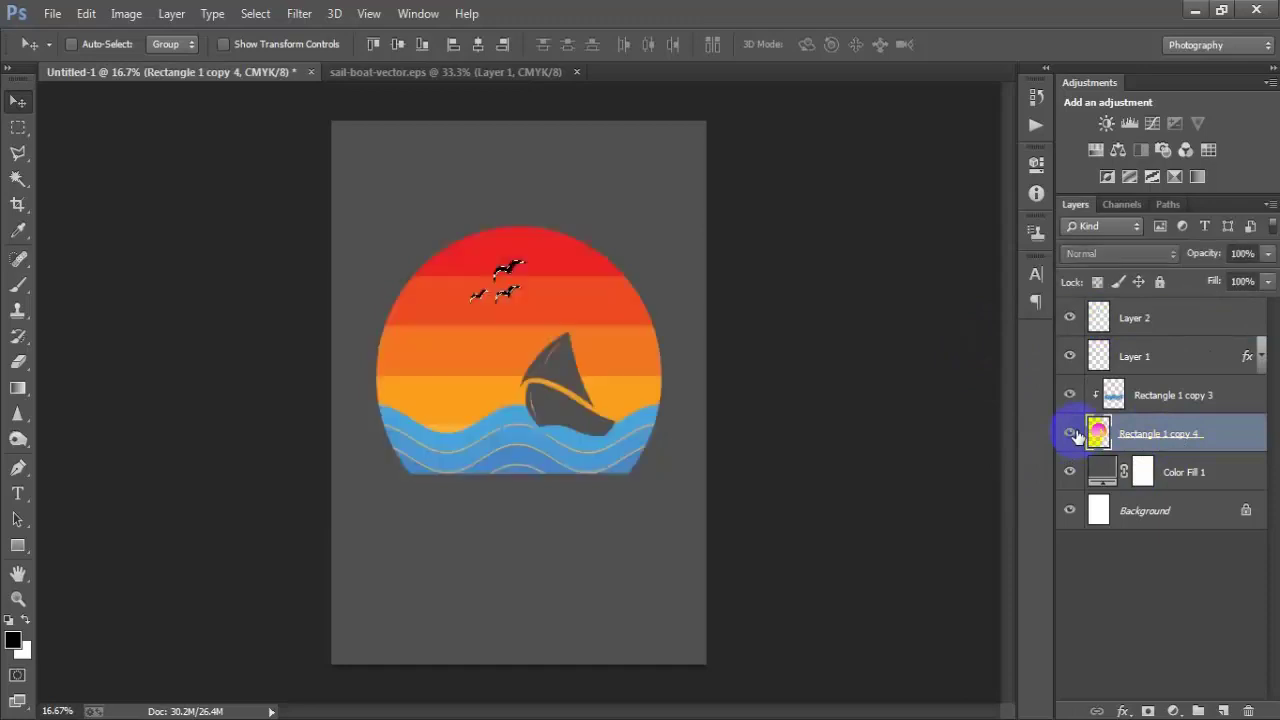
pyautogui.click(1070, 432)
pyautogui.click(1070, 432)
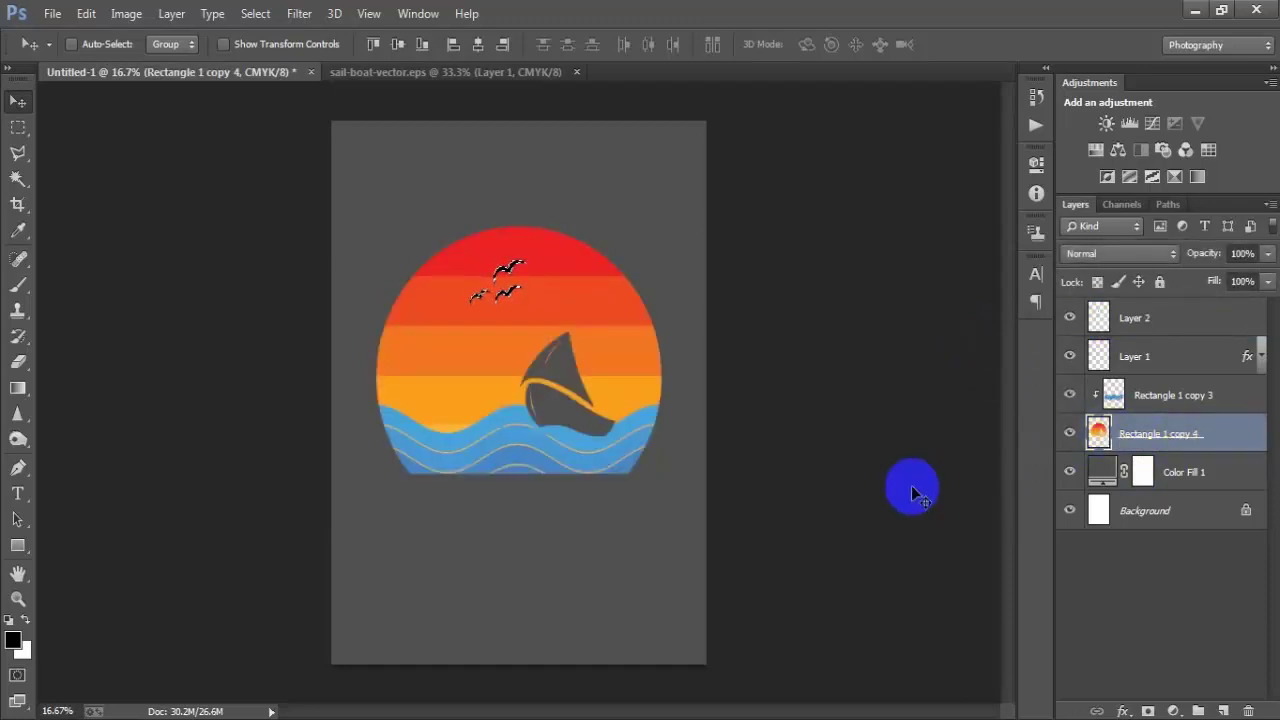
pyautogui.click(1130, 318)
pyautogui.click(1074, 318)
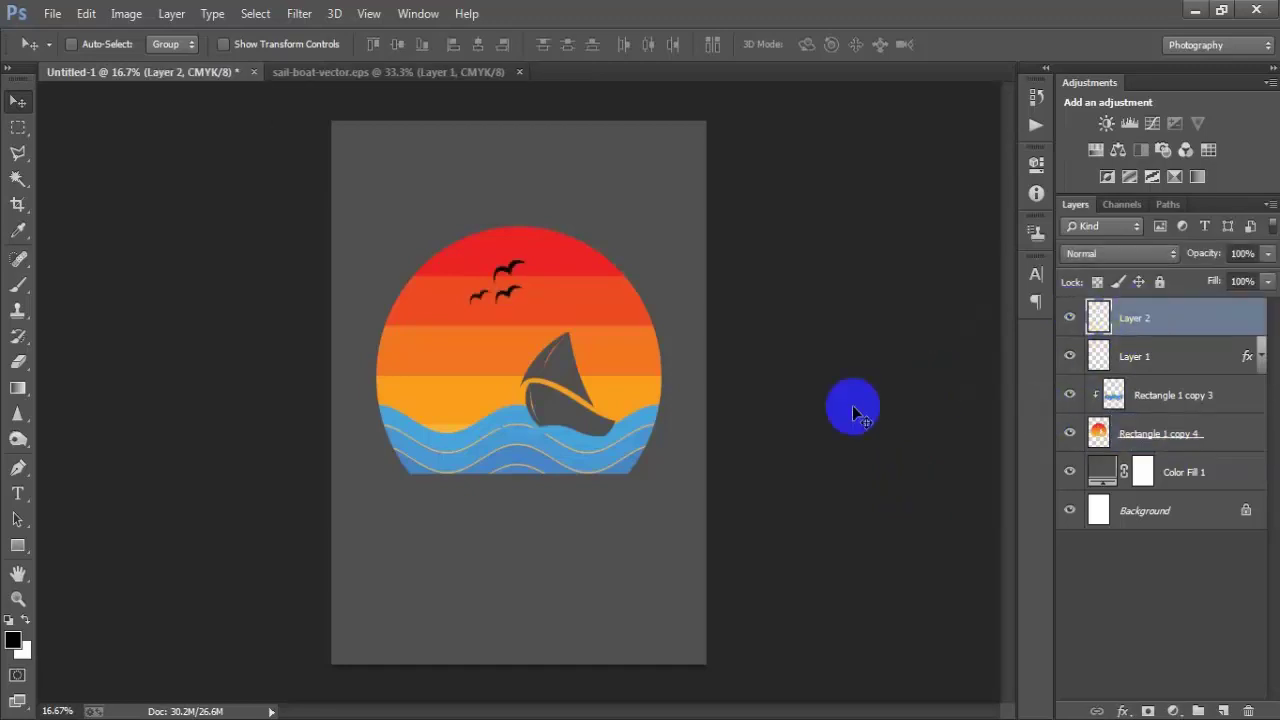
pyautogui.hotkey('ctrl', 'e')
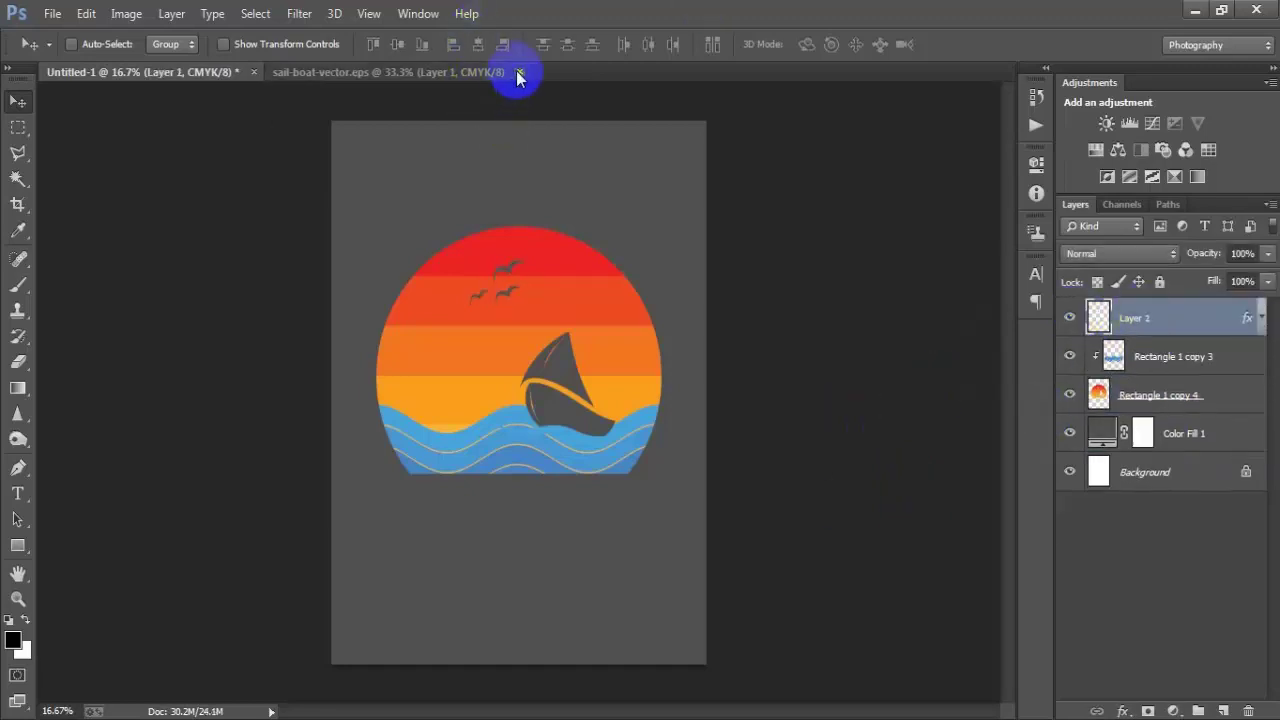
# Step: Close sail-boat-vector.eps without saving and place PngItem_292935 as a linked image
pyautogui.click(519, 73)
pyautogui.click(638, 289)
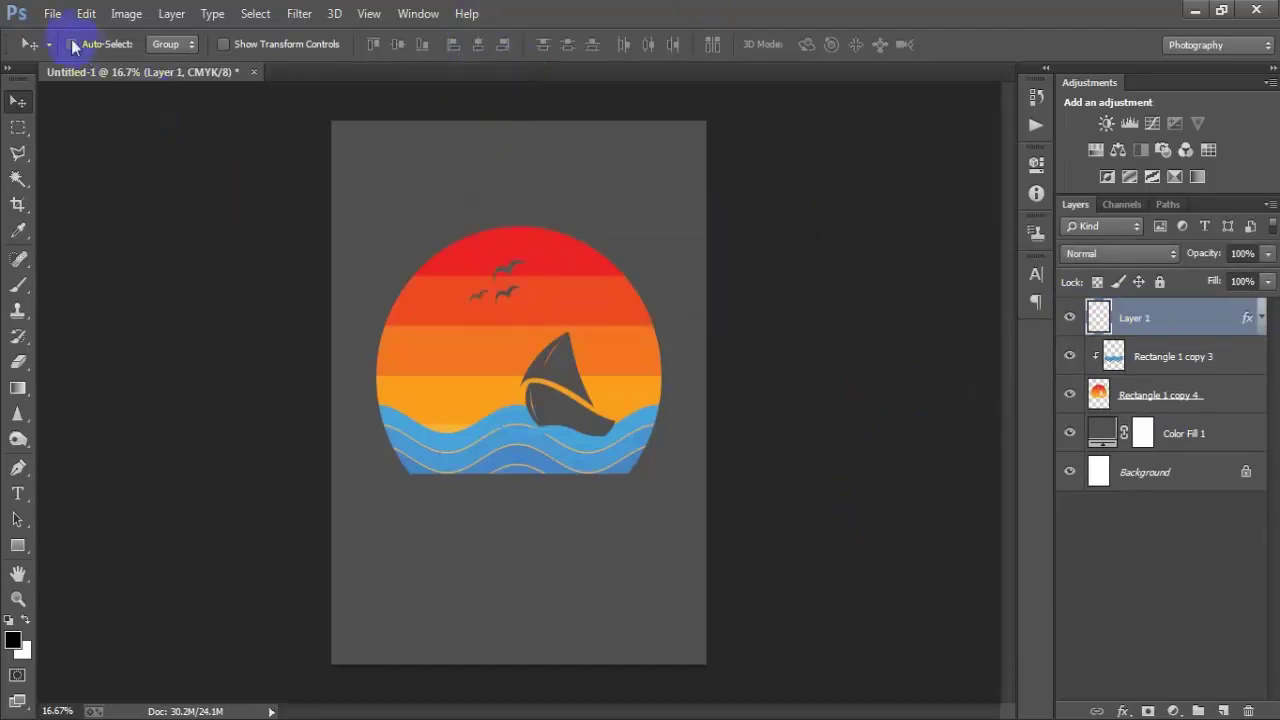
pyautogui.click(52, 13)
pyautogui.click(140, 321)
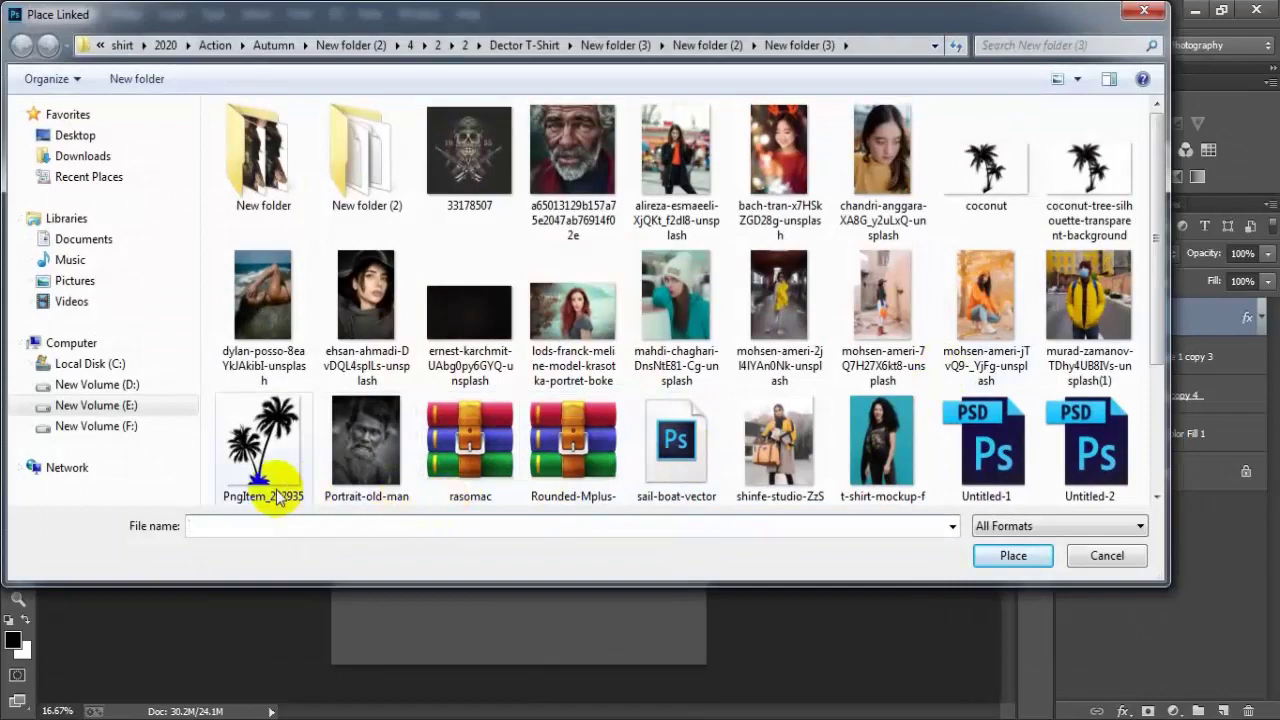
pyautogui.click(674, 443)
pyautogui.scroll(-2, 676, 460)
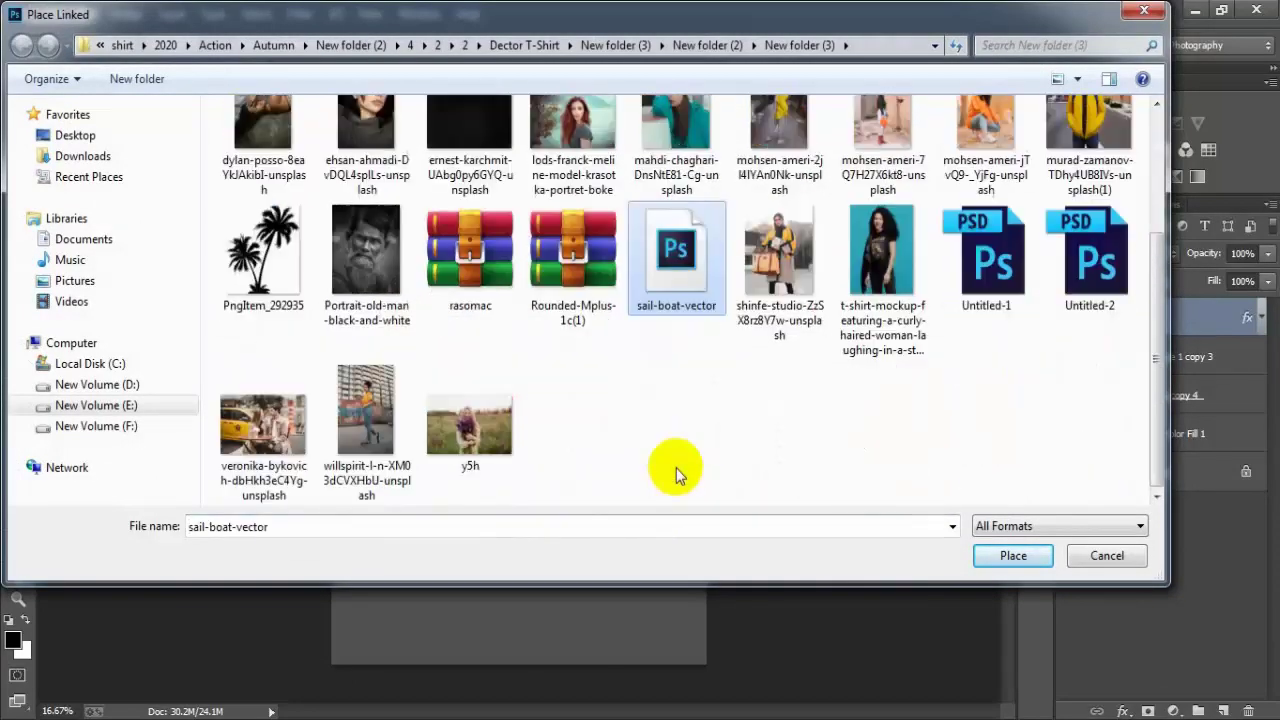
pyautogui.click(256, 285)
pyautogui.click(1008, 553)
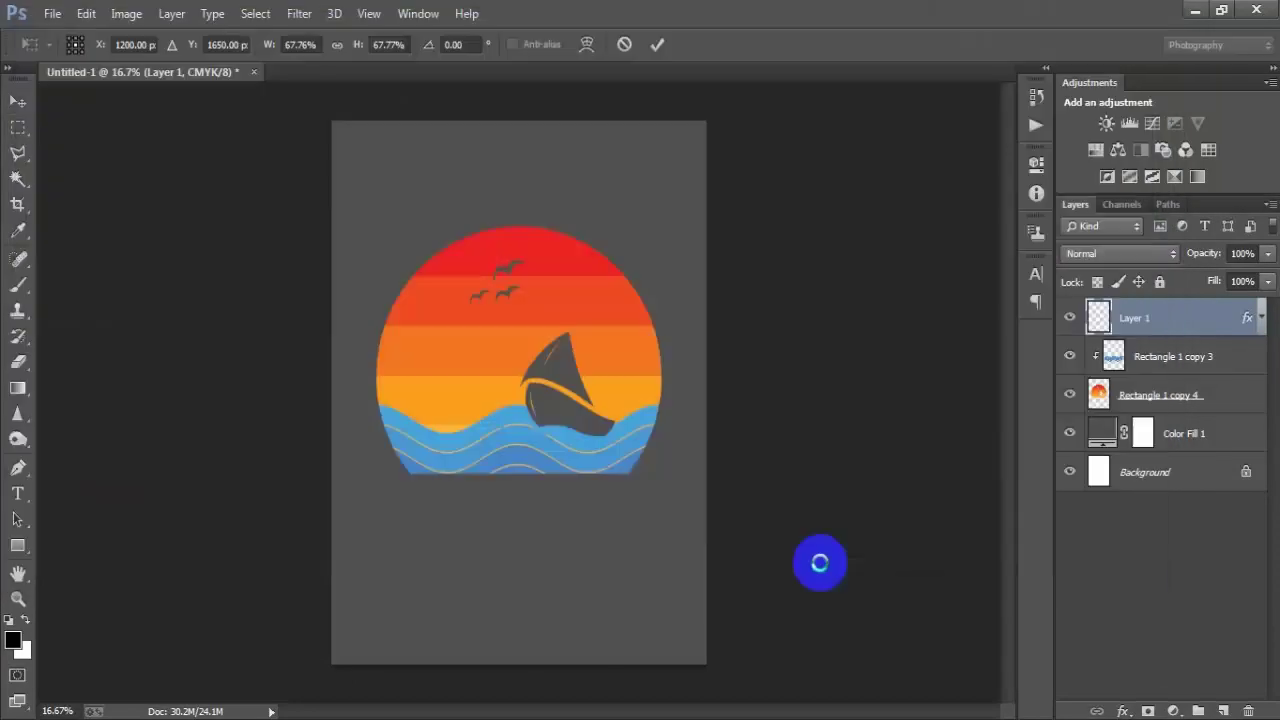
# Step: Flip the palm trees horizontally and give them a black Color Overlay
pyautogui.rightClick(610, 390)
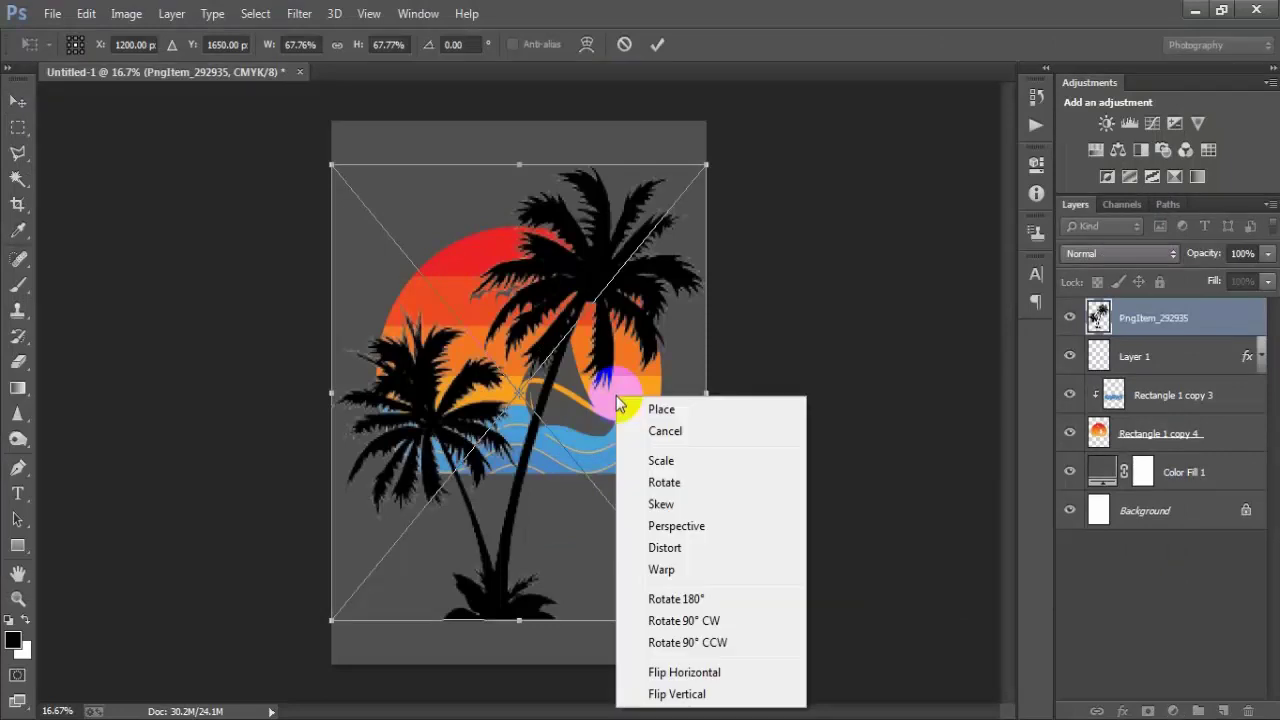
pyautogui.click(732, 672)
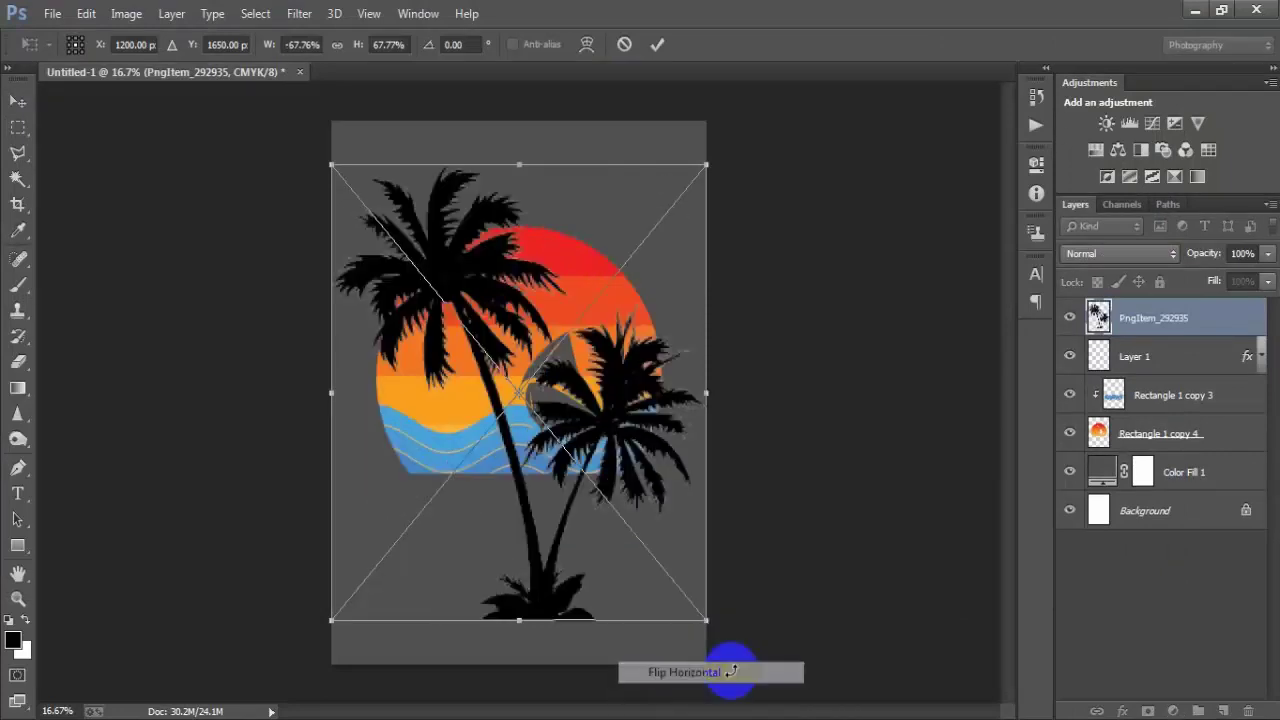
pyautogui.click(656, 50)
pyautogui.doubleClick(1253, 318)
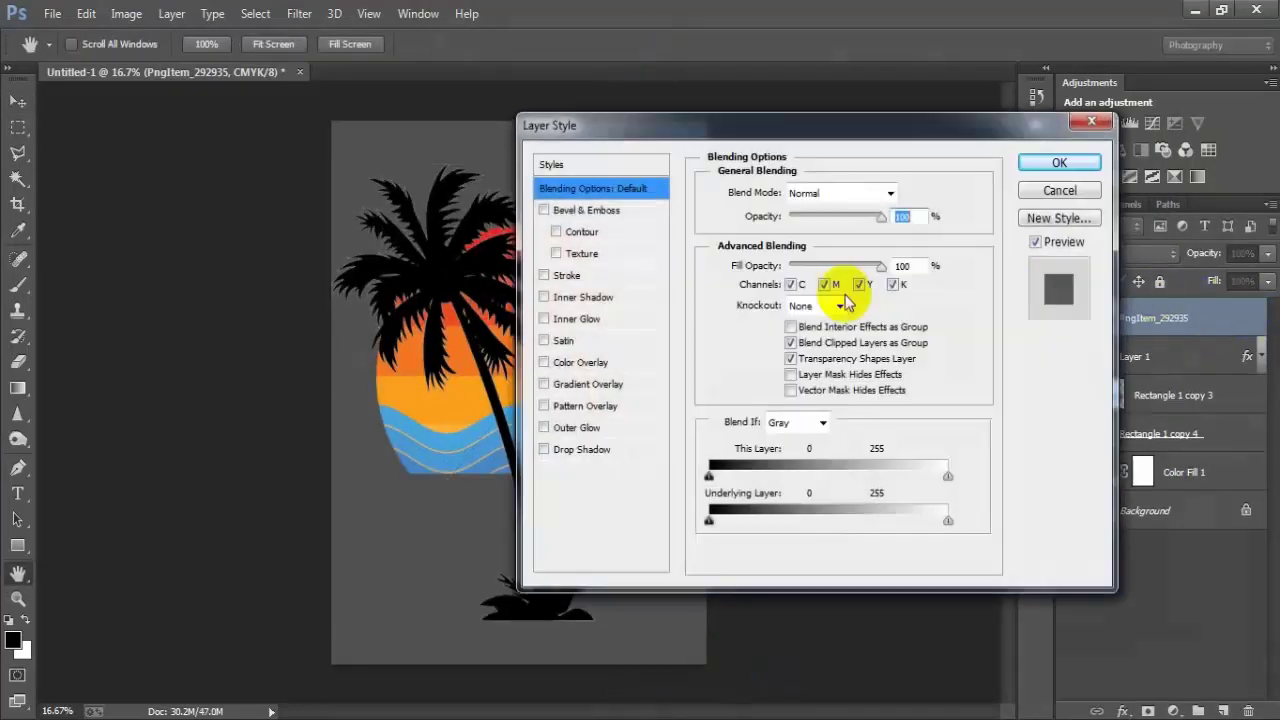
pyautogui.click(566, 362)
pyautogui.click(903, 193)
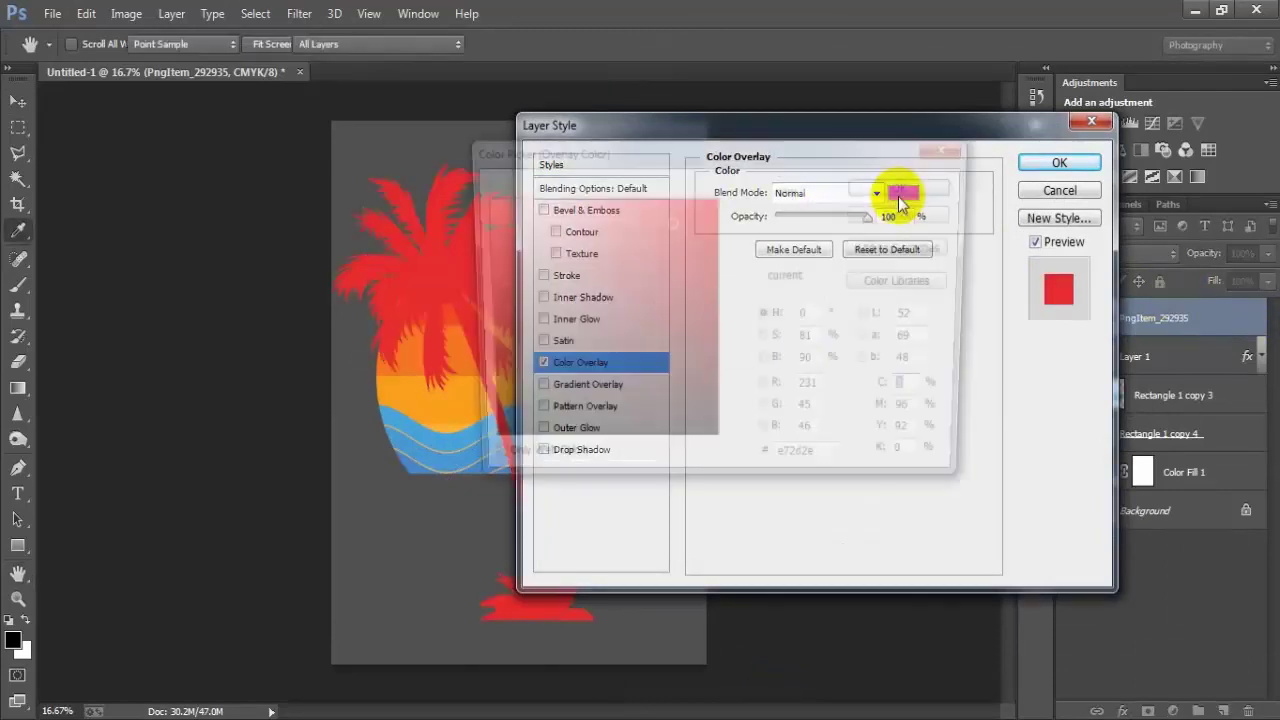
pyautogui.moveTo(609, 340); pyautogui.dragTo(478, 450)
pyautogui.click(880, 186)
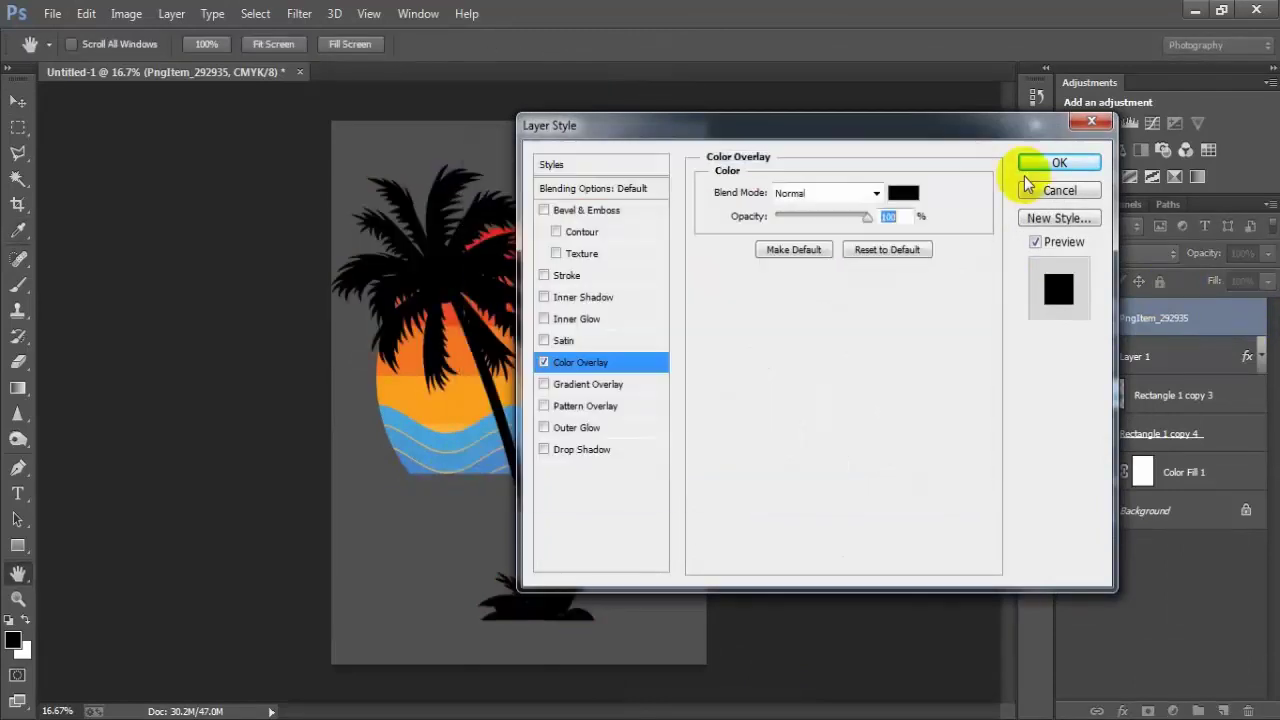
pyautogui.click(1059, 163)
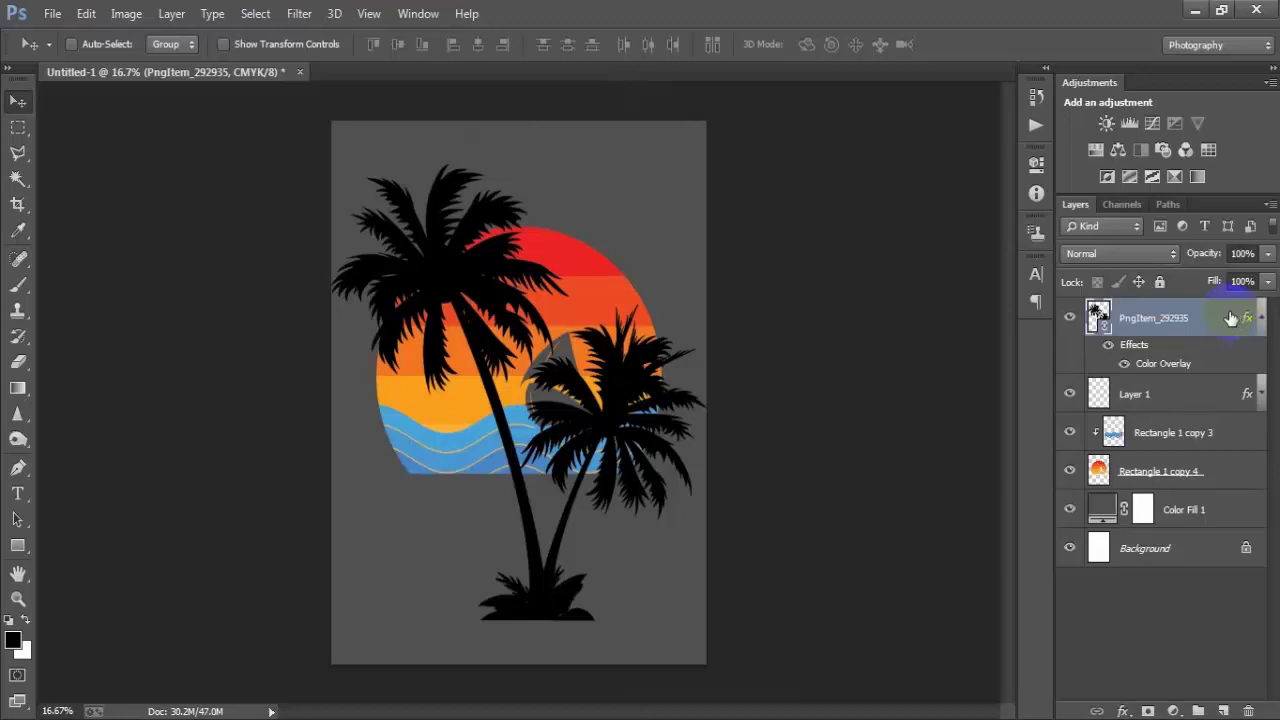
# Step: Rasterize the palm-tree layer and shrink it to about 43% on the sun's left side
pyautogui.rightClick(1222, 320)
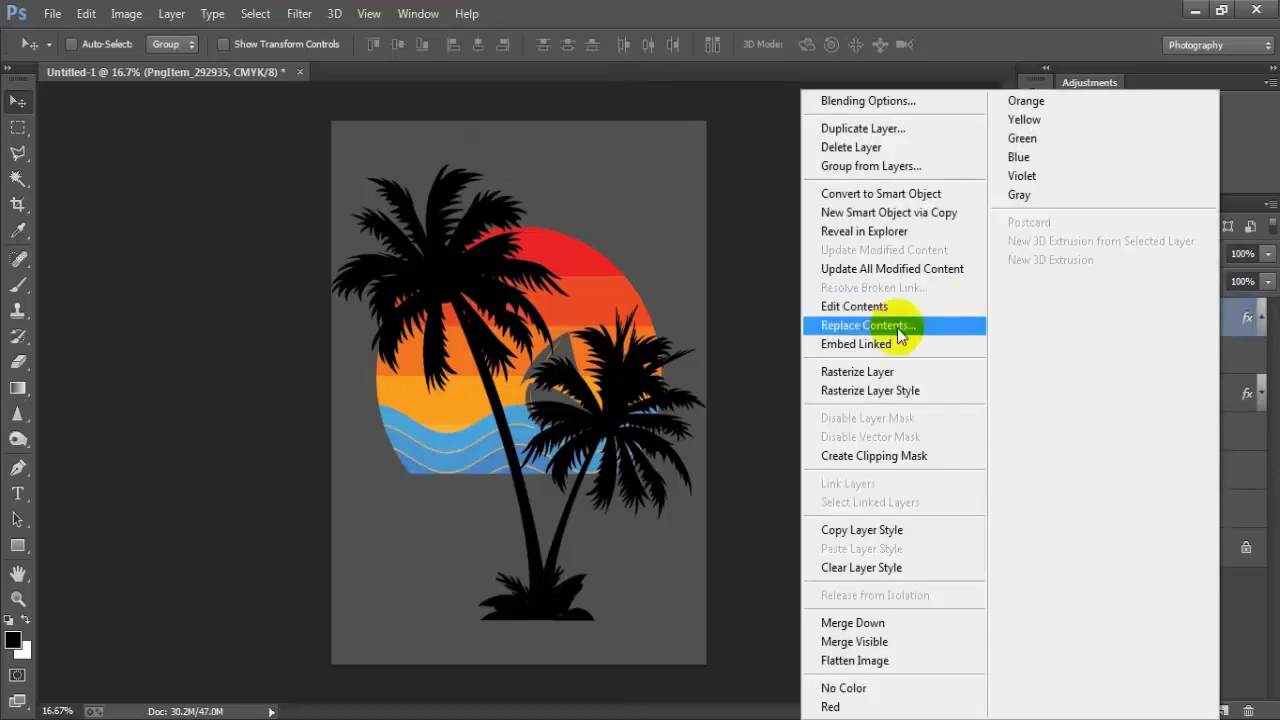
pyautogui.click(858, 372)
pyautogui.click(1263, 318)
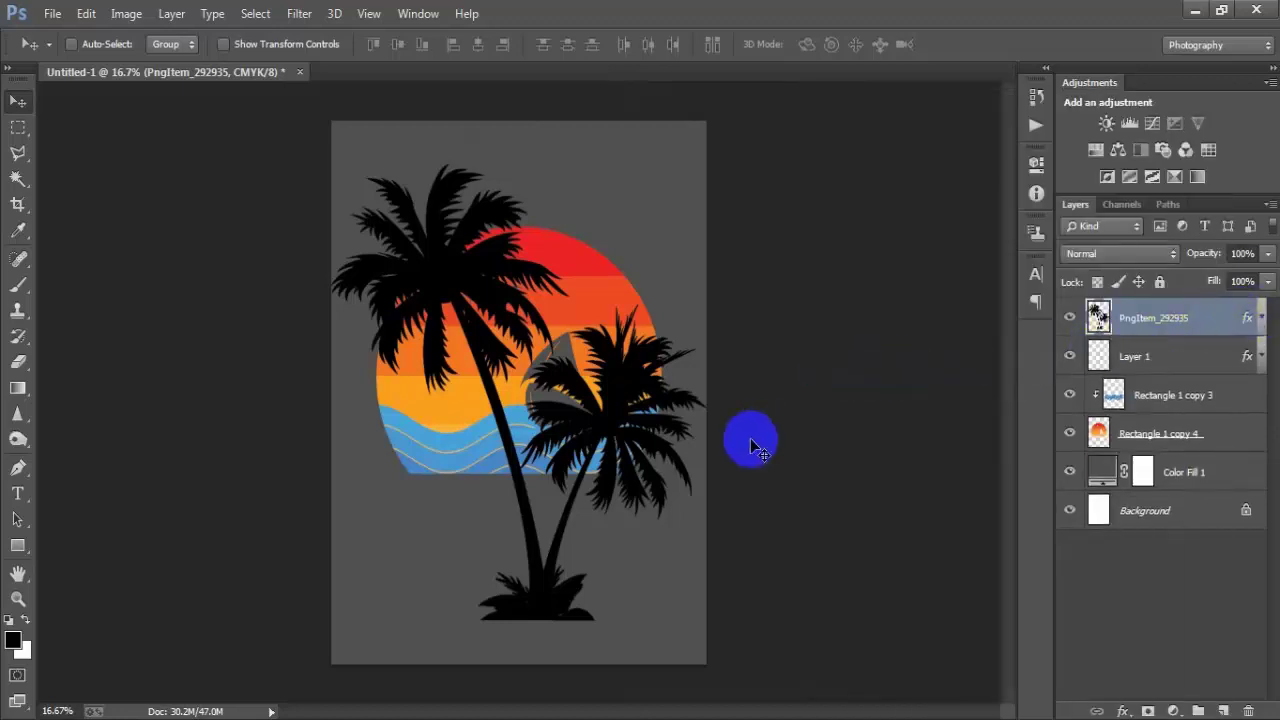
pyautogui.hotkey('ctrl', 't')
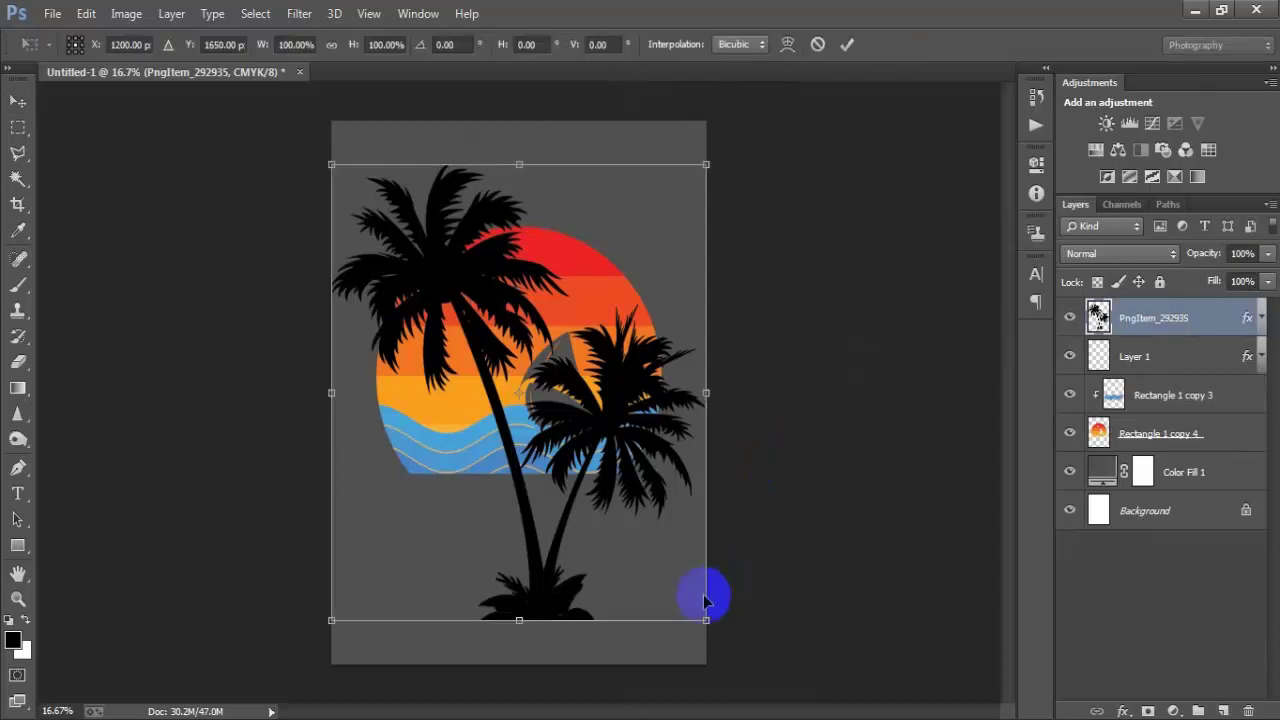
pyautogui.moveTo(706, 621); pyautogui.dragTo(651, 458)
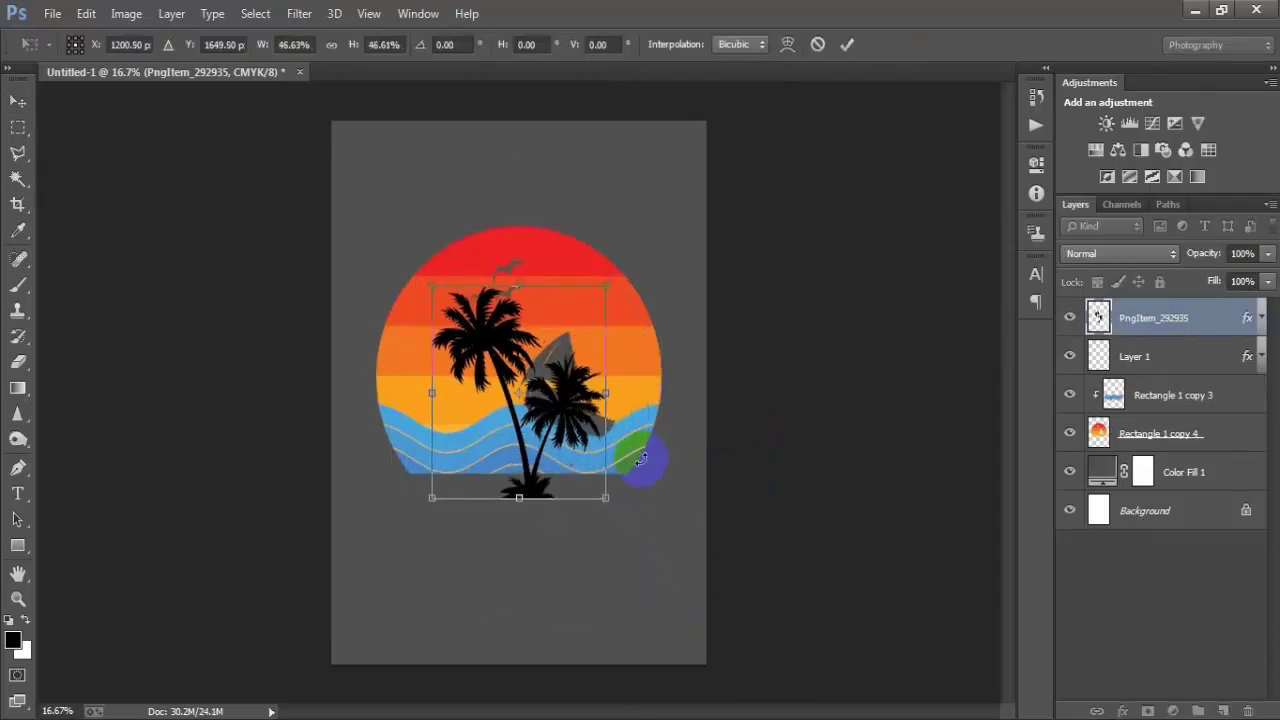
pyautogui.moveTo(487, 429)
pyautogui.mouseDown()
pyautogui.moveTo(491, 440)
pyautogui.moveTo(418, 449)
pyautogui.mouseUp()
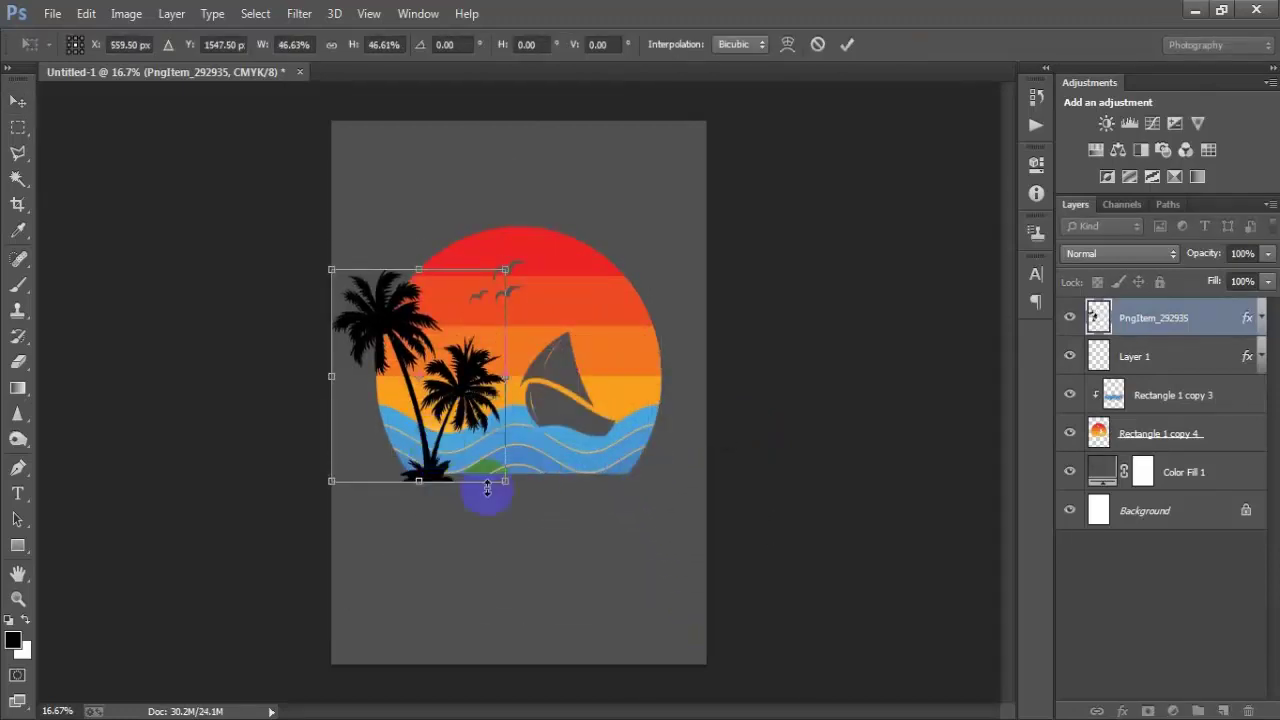
pyautogui.moveTo(505, 481)
pyautogui.mouseDown()
pyautogui.moveTo(455, 447)
pyautogui.moveTo(470, 455)
pyautogui.mouseUp()
# Step: Commit the palm trees and fine-tune their position with Shift+arrow nudges
pyautogui.click(847, 44)
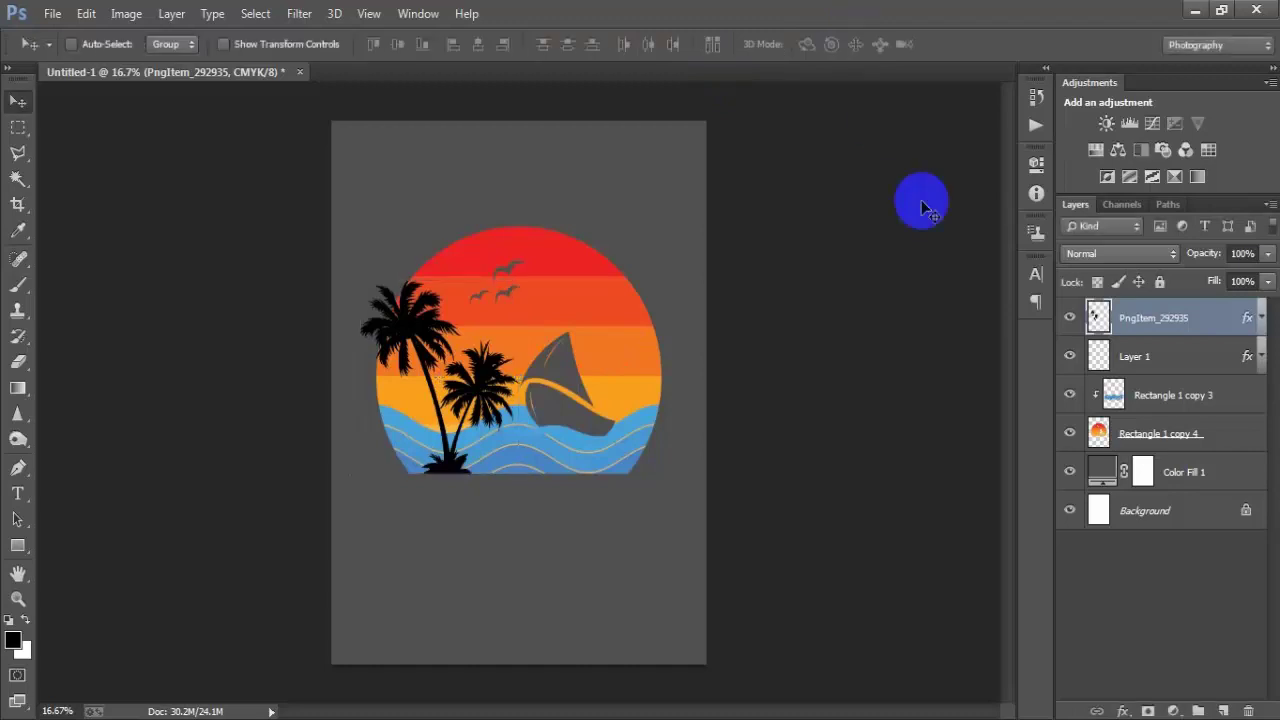
pyautogui.hotkey('shift', 'Left')
pyautogui.hotkey('shift', 'Left')
pyautogui.hotkey('shift', 'Left')
pyautogui.hotkey('shift', 'Left')
pyautogui.hotkey('shift', 'Left')
pyautogui.hotkey('shift', 'Left')
pyautogui.hotkey('shift', 'Left')
pyautogui.hotkey('shift', 'Left')
pyautogui.hotkey('shift', 'Left')
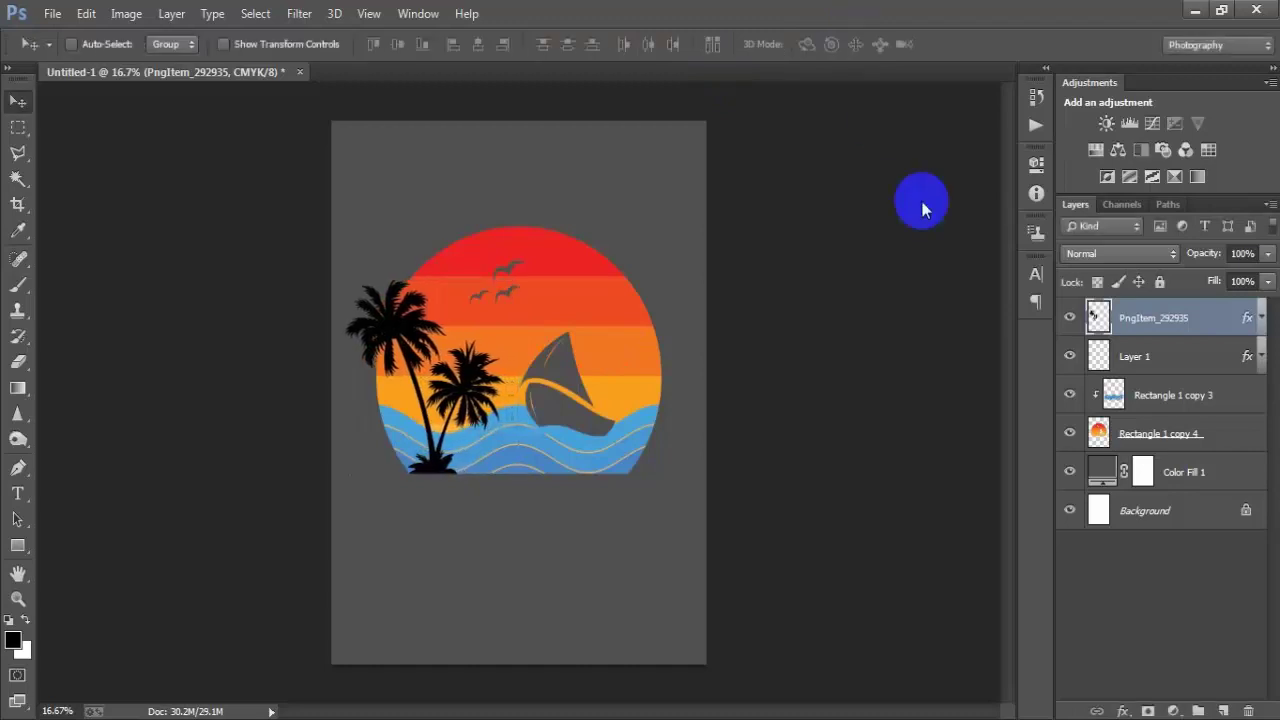
pyautogui.hotkey('shift', 'Right')
pyautogui.hotkey('shift', 'Right')
pyautogui.hotkey('shift', 'Right')
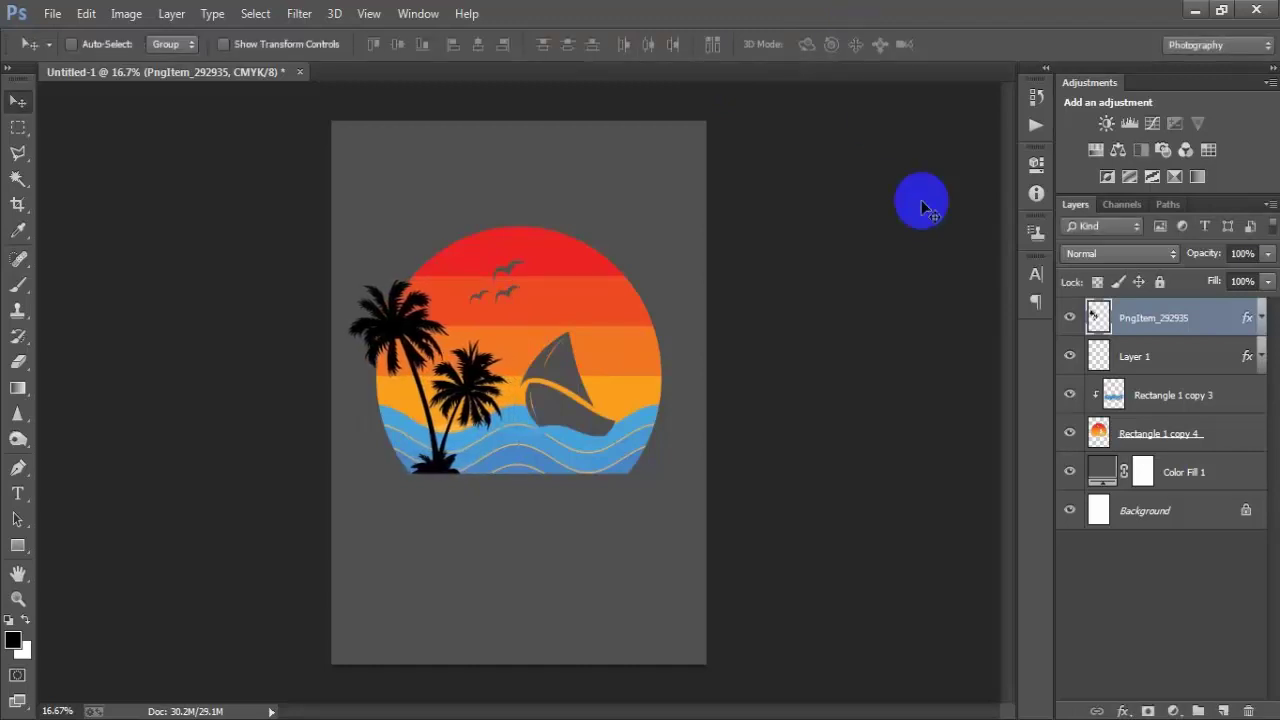
pyautogui.hotkey('shift', 'Right')
pyautogui.hotkey('shift', 'Left')
pyautogui.hotkey('shift', 'Left')
pyautogui.hotkey('shift', 'Left')
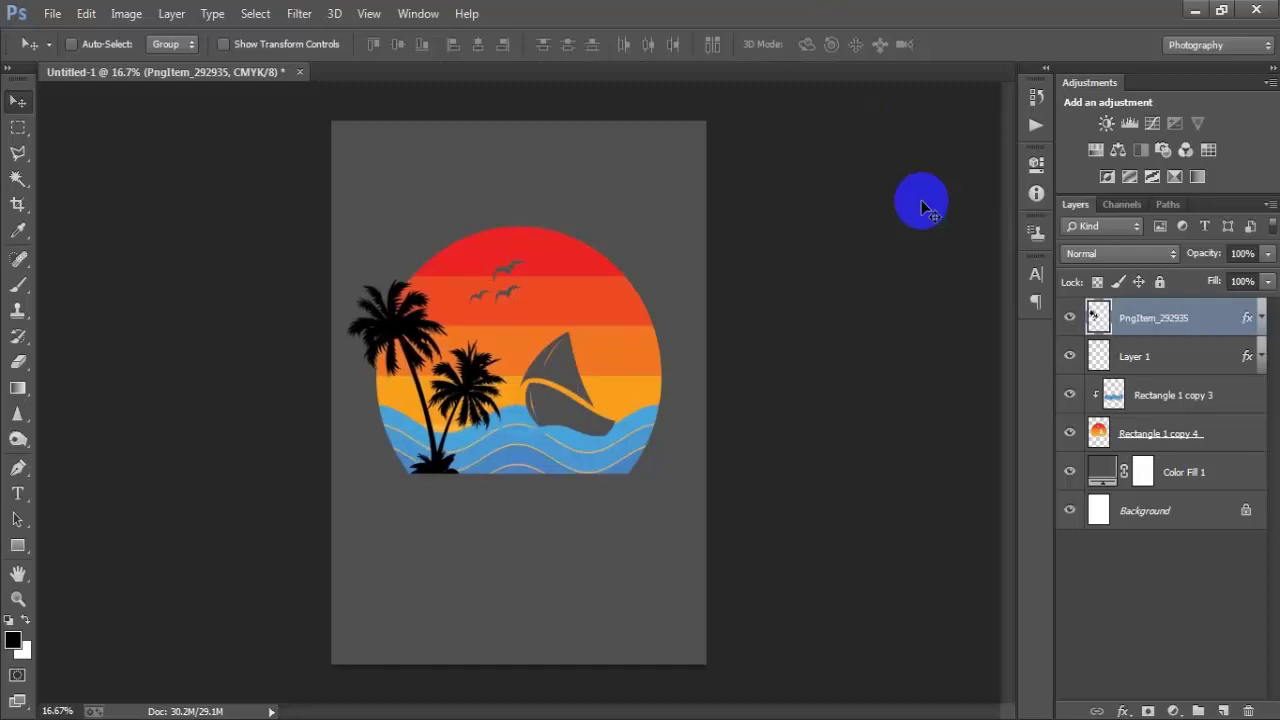
pyautogui.hotkey('shift', 'Left')
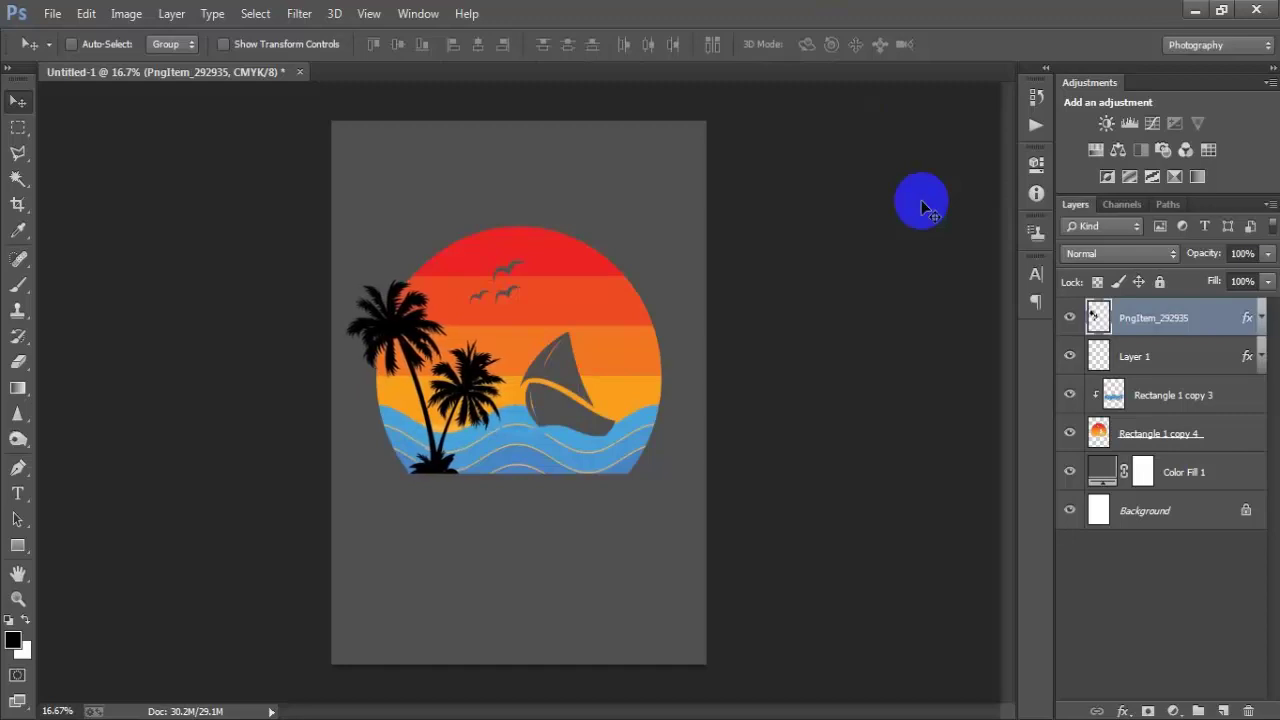
pyautogui.click(605, 453)
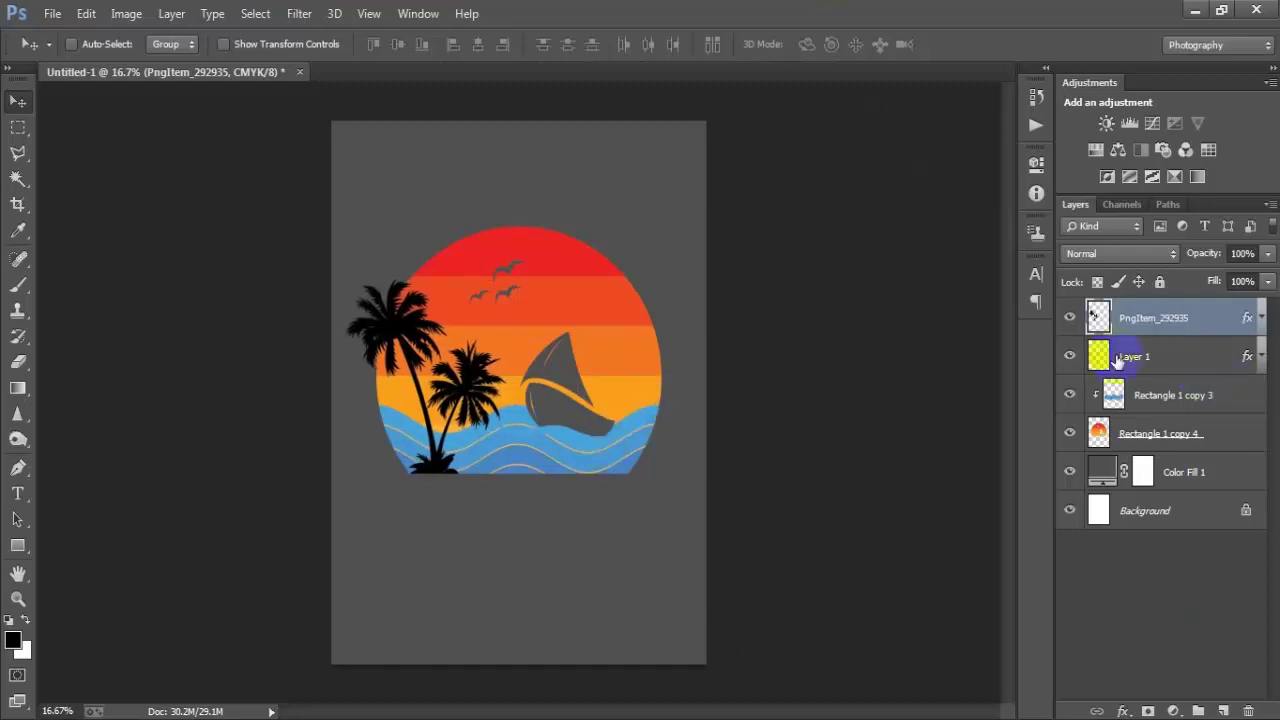
pyautogui.click(1069, 317)
pyautogui.click(1069, 317)
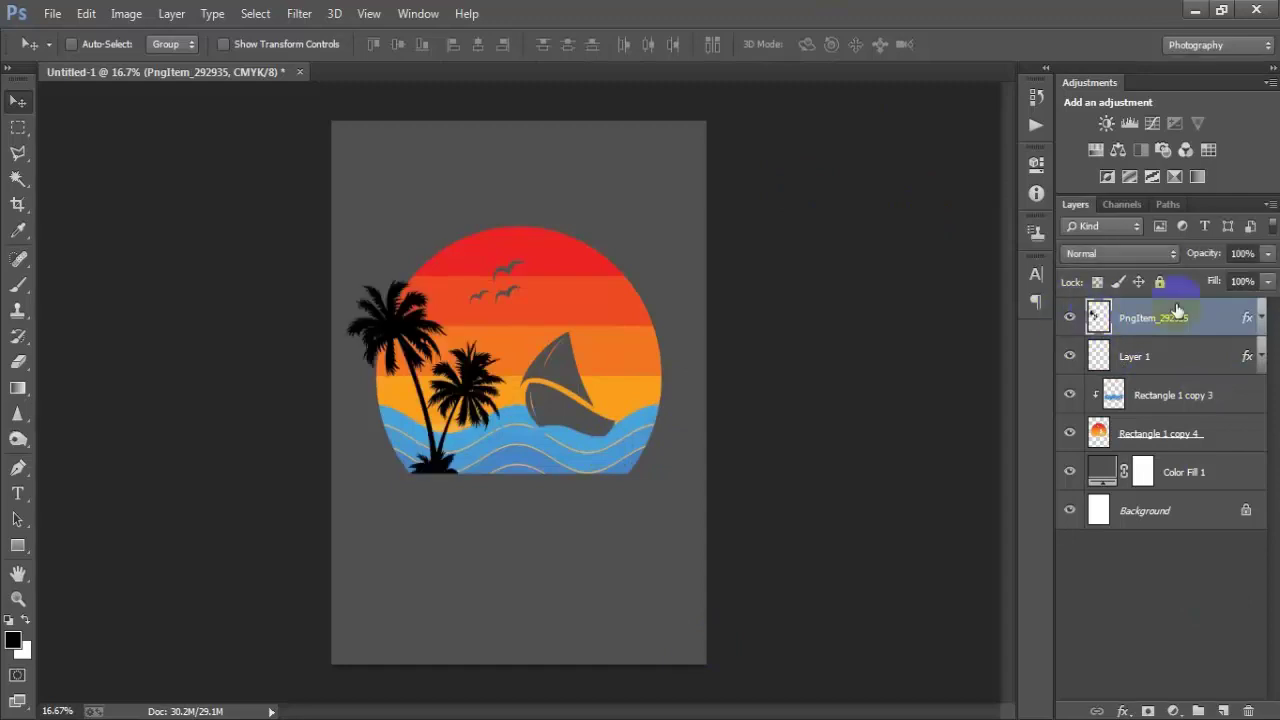
# Step: Enlarge the palm trees to about 104% wide and 111% tall over the sun's left edge
pyautogui.hotkey('ctrl', 't')
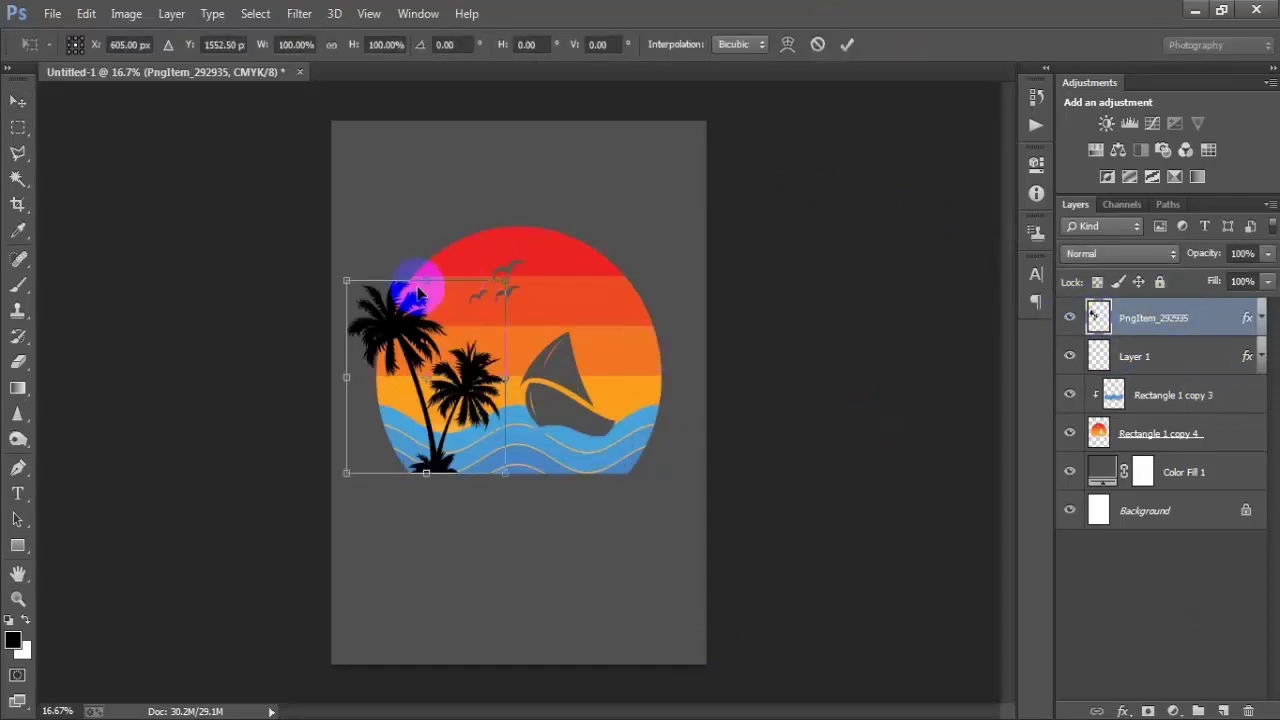
pyautogui.moveTo(350, 277); pyautogui.dragTo(351, 271)
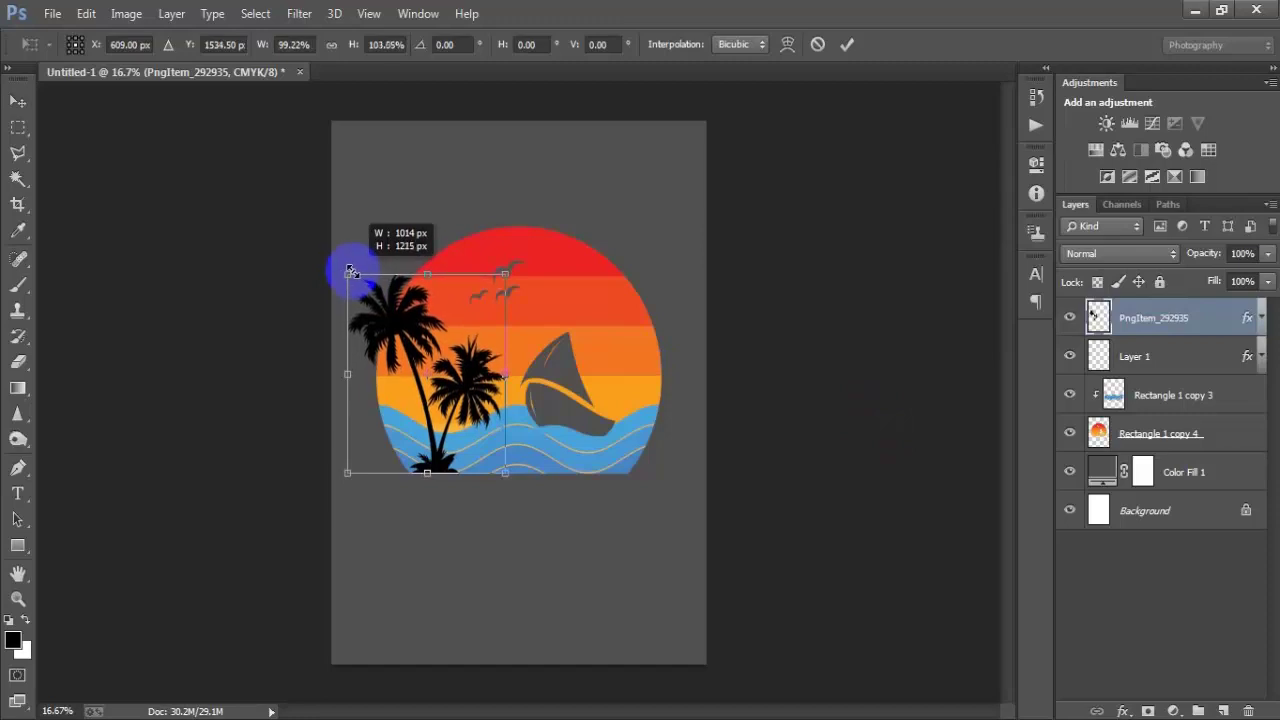
pyautogui.moveTo(503, 272); pyautogui.dragTo(501, 273)
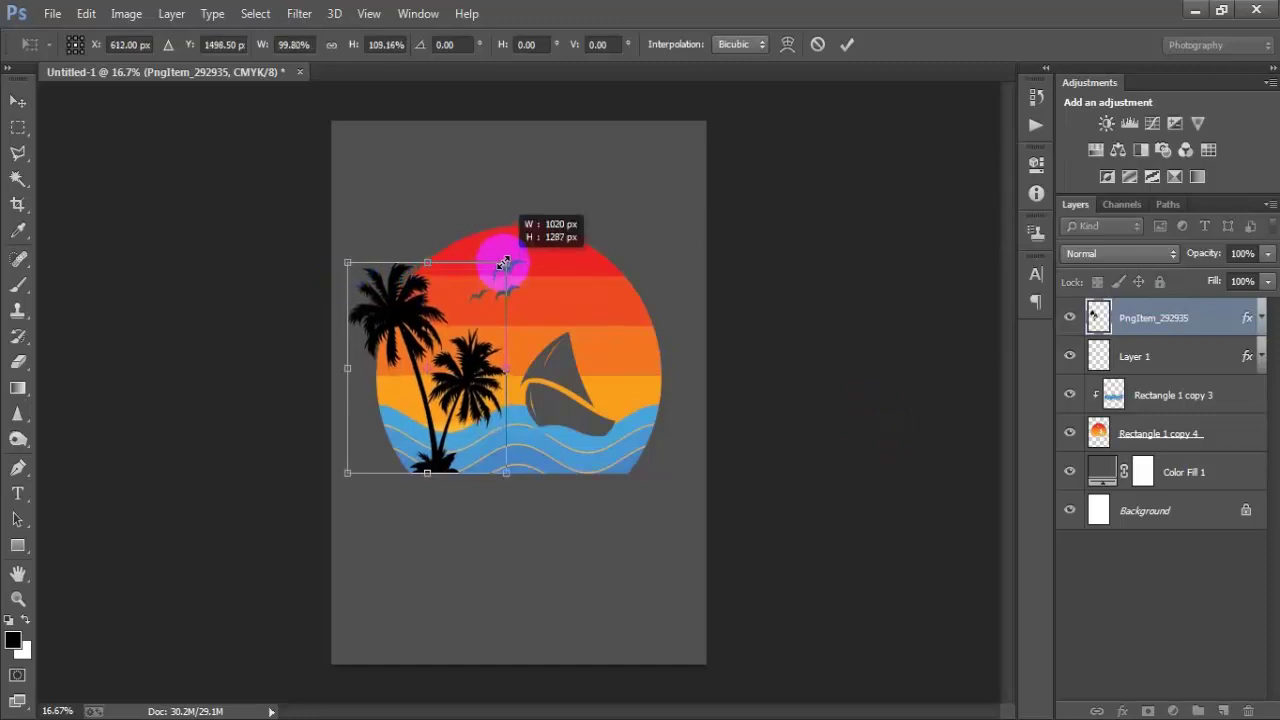
pyautogui.moveTo(503, 479)
pyautogui.mouseDown()
pyautogui.moveTo(466, 430)
pyautogui.moveTo(466, 442)
pyautogui.mouseUp()
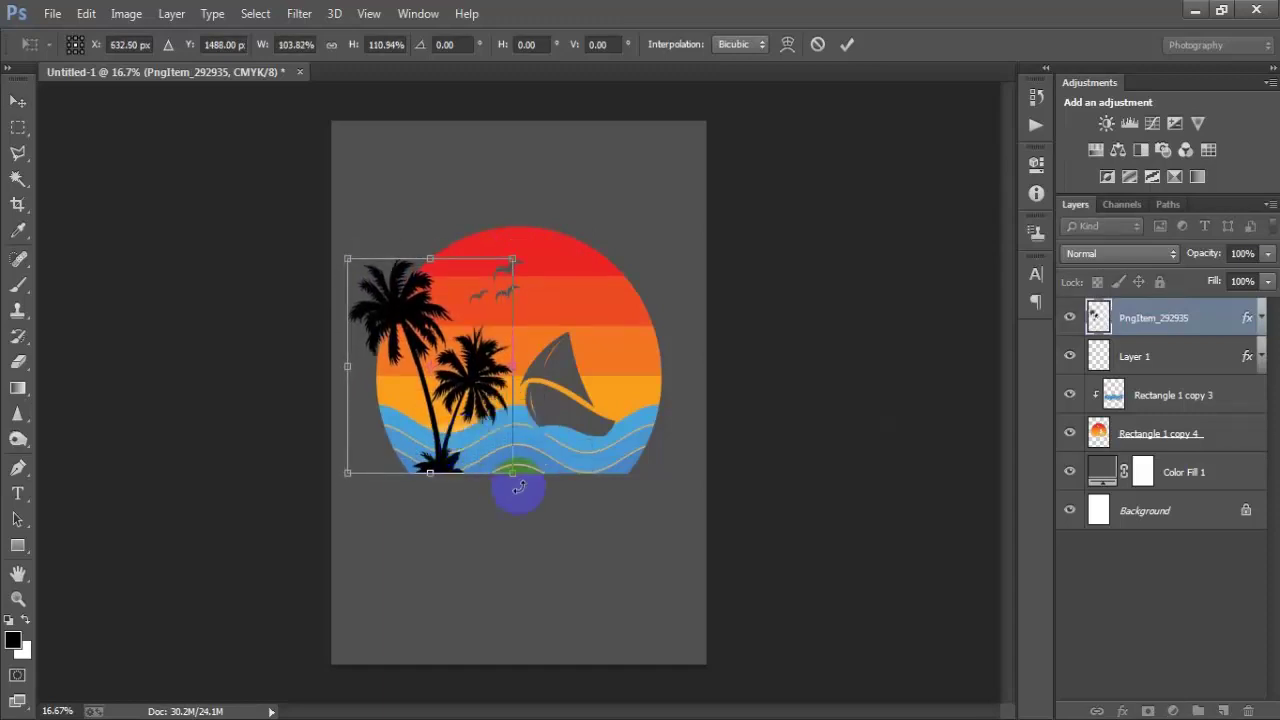
pyautogui.click(846, 45)
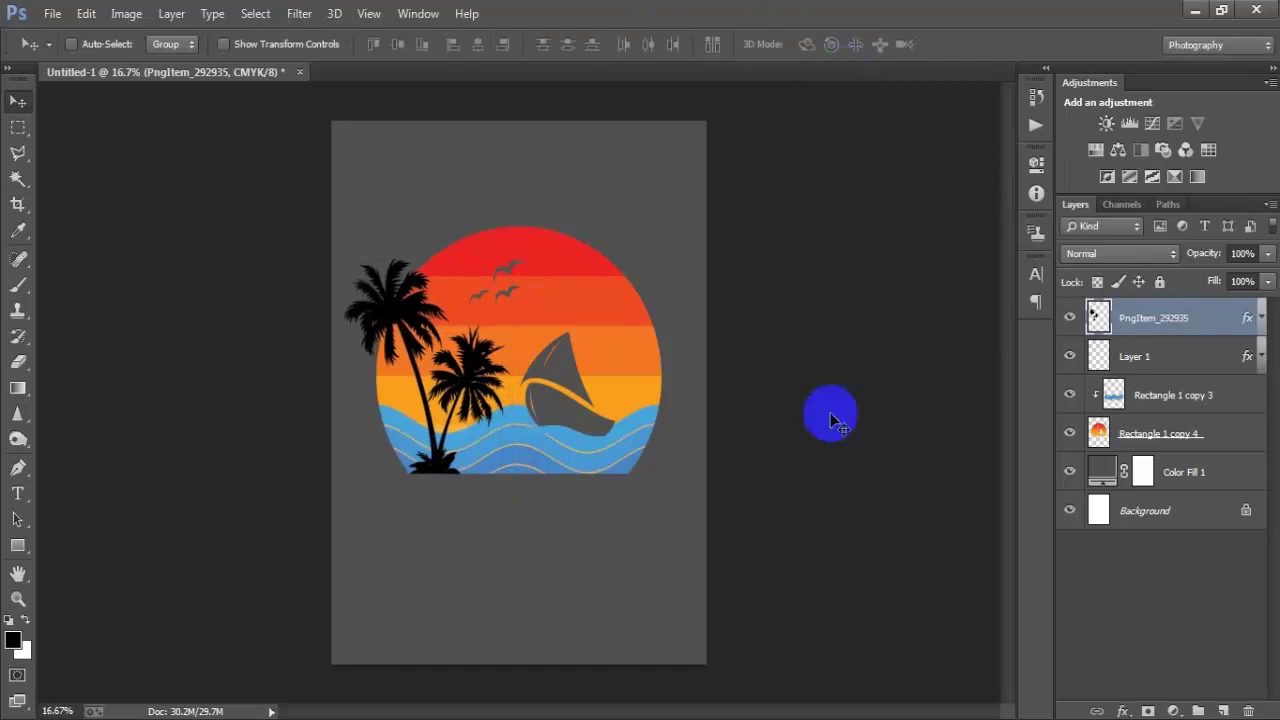
# Step: Cut the palm-tree shapes out of the Rectangle 1 copy 4 sunset circle
pyautogui.click(1114, 394)
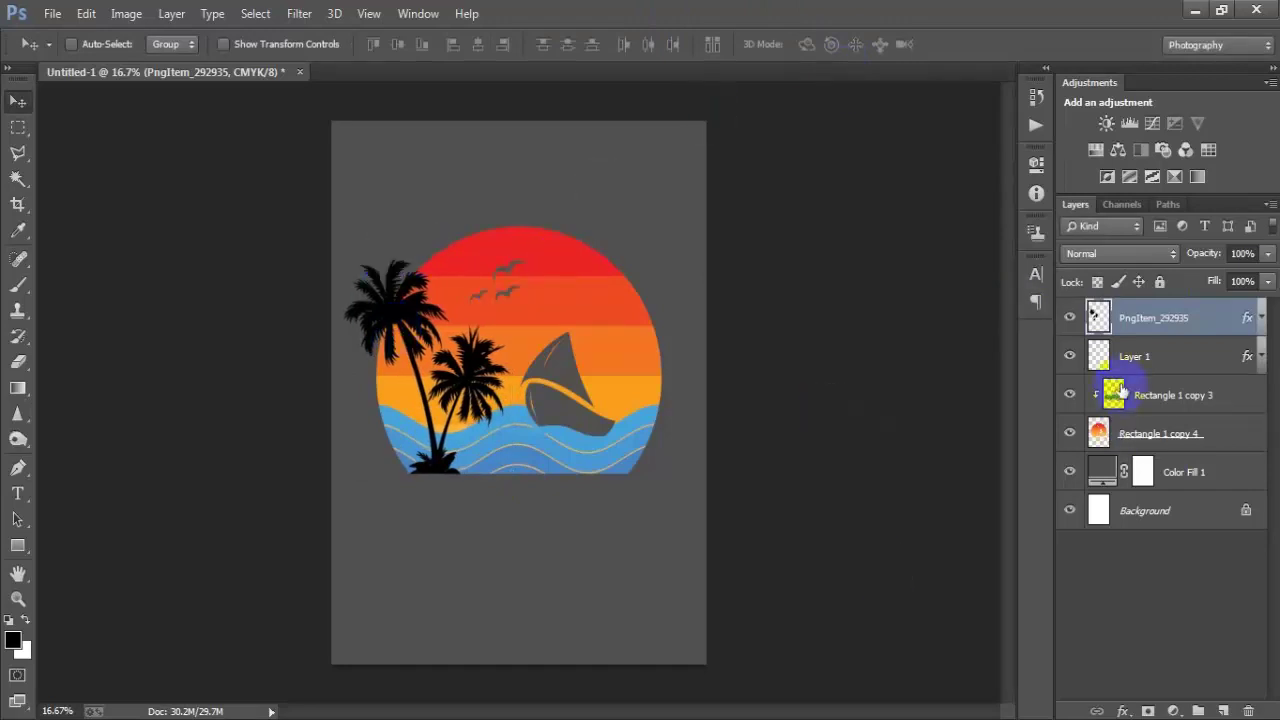
pyautogui.click(1070, 317)
pyautogui.click(1070, 317)
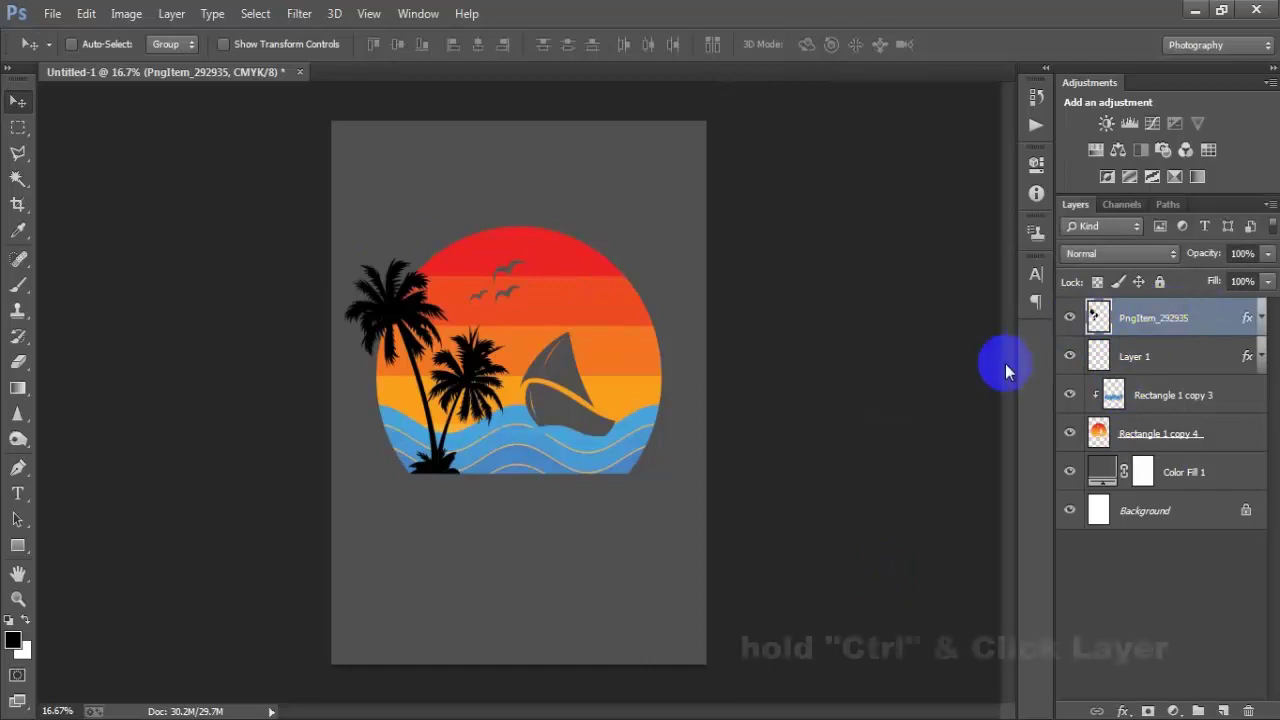
pyautogui.keyDown('ctrl'); pyautogui.click(1113, 328); pyautogui.keyUp('ctrl')
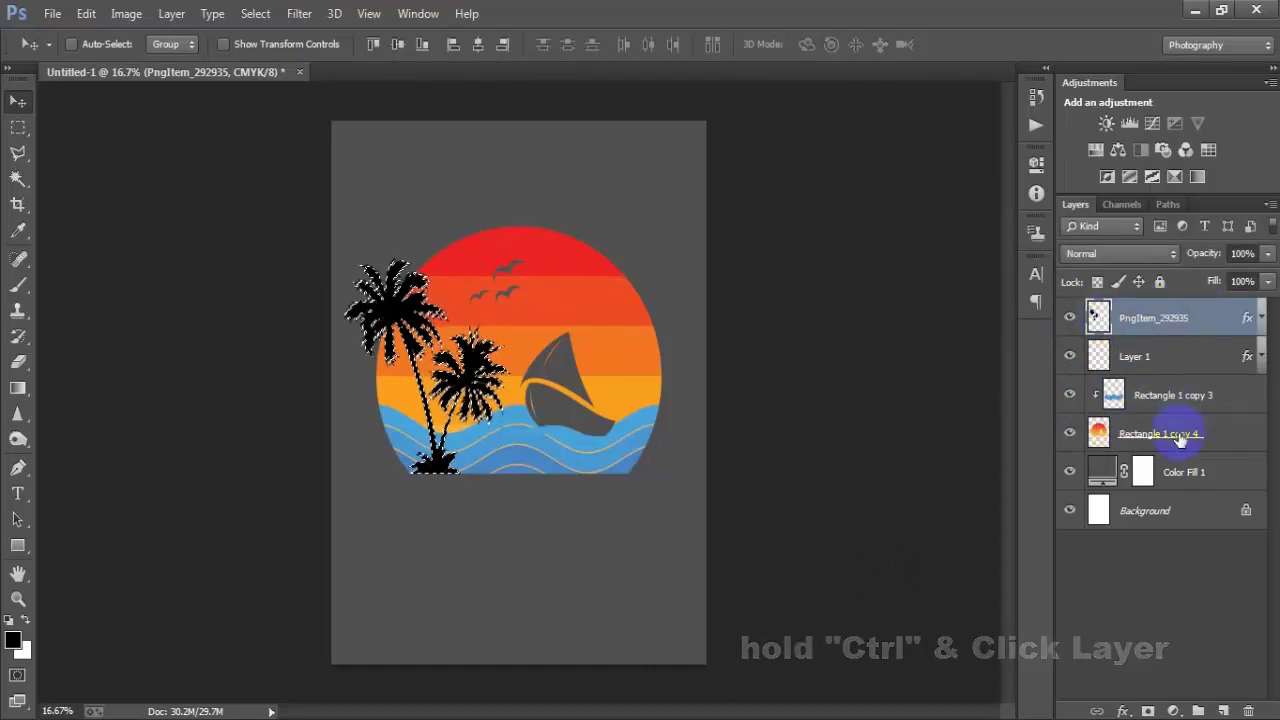
pyautogui.click(1078, 435)
pyautogui.click(1070, 433)
pyautogui.click(1070, 433)
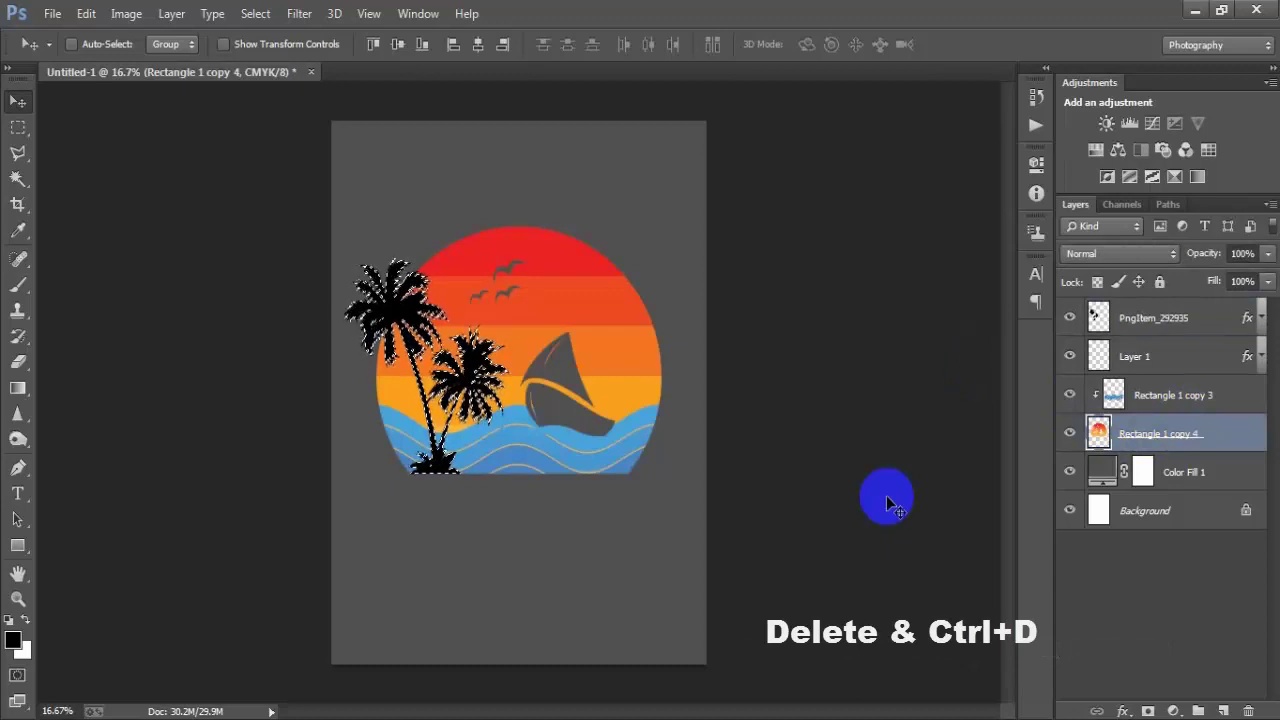
pyautogui.press('Delete')
pyautogui.hotkey('ctrl', 'd')
# Step: Delete the black palm layer and group the three artwork layers into Group 1
pyautogui.click(1195, 318)
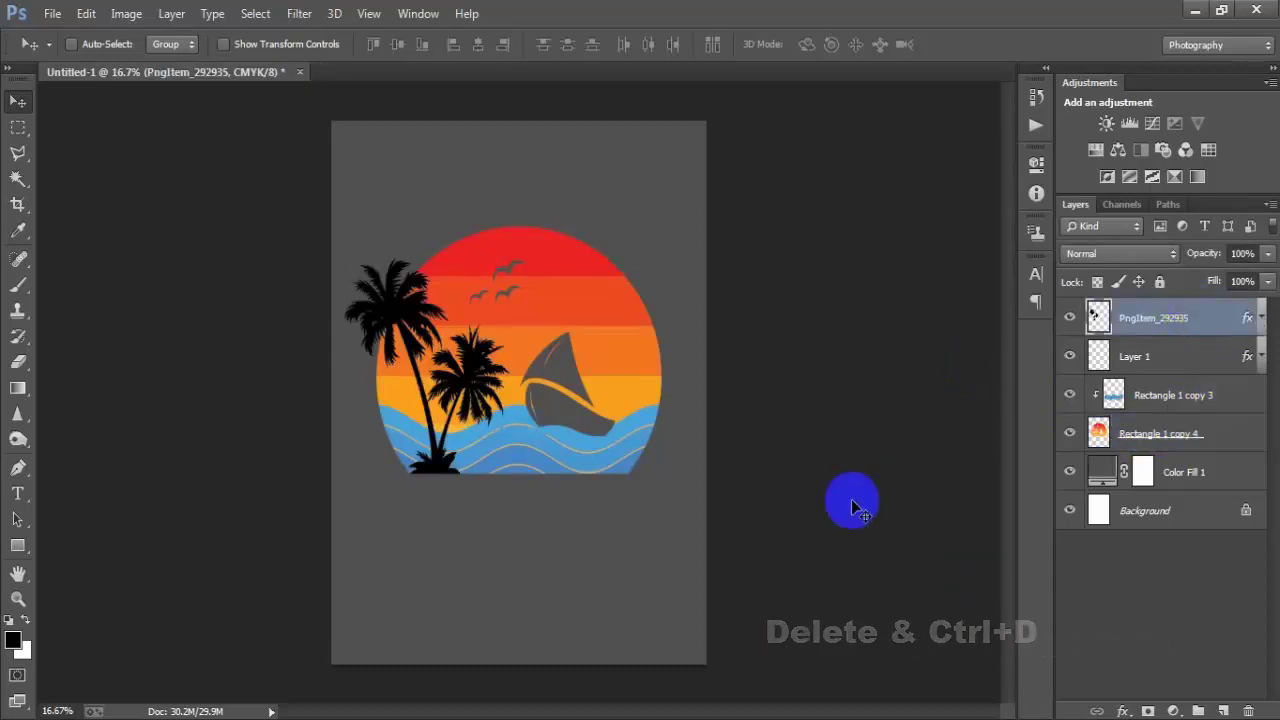
pyautogui.press('Delete')
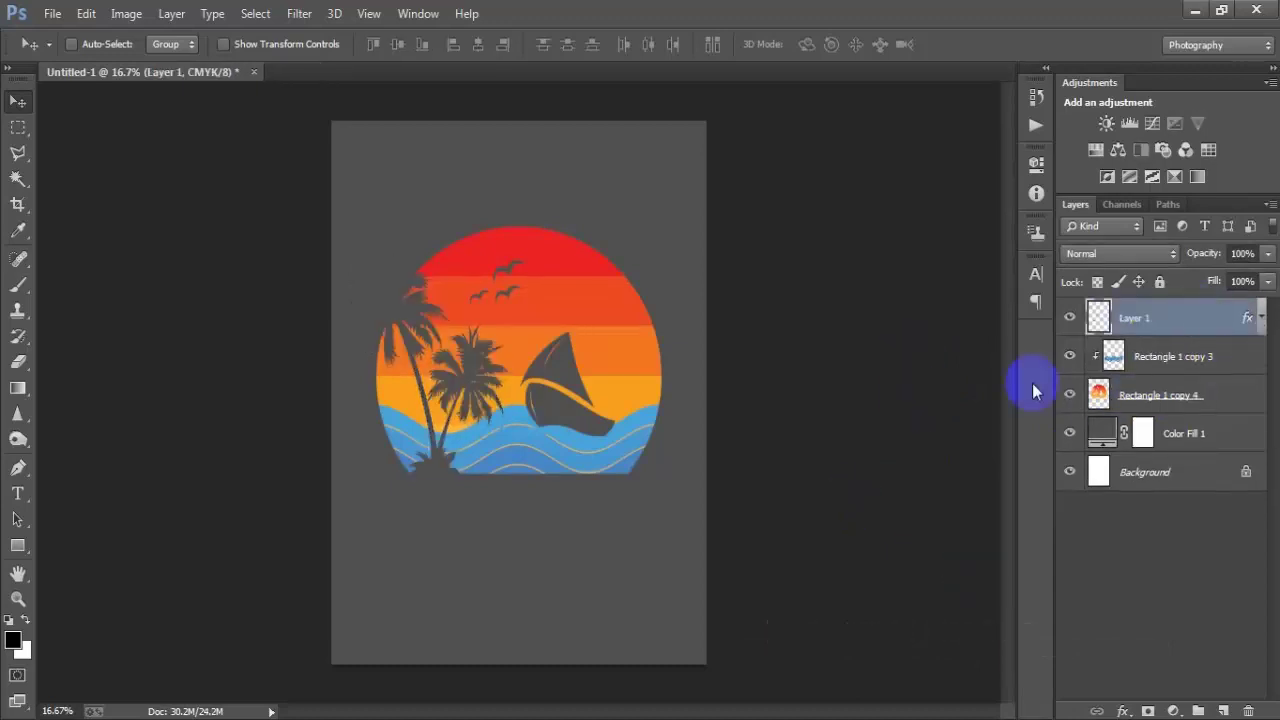
pyautogui.keyDown('shift'); pyautogui.click(1193, 398); pyautogui.keyUp('shift')
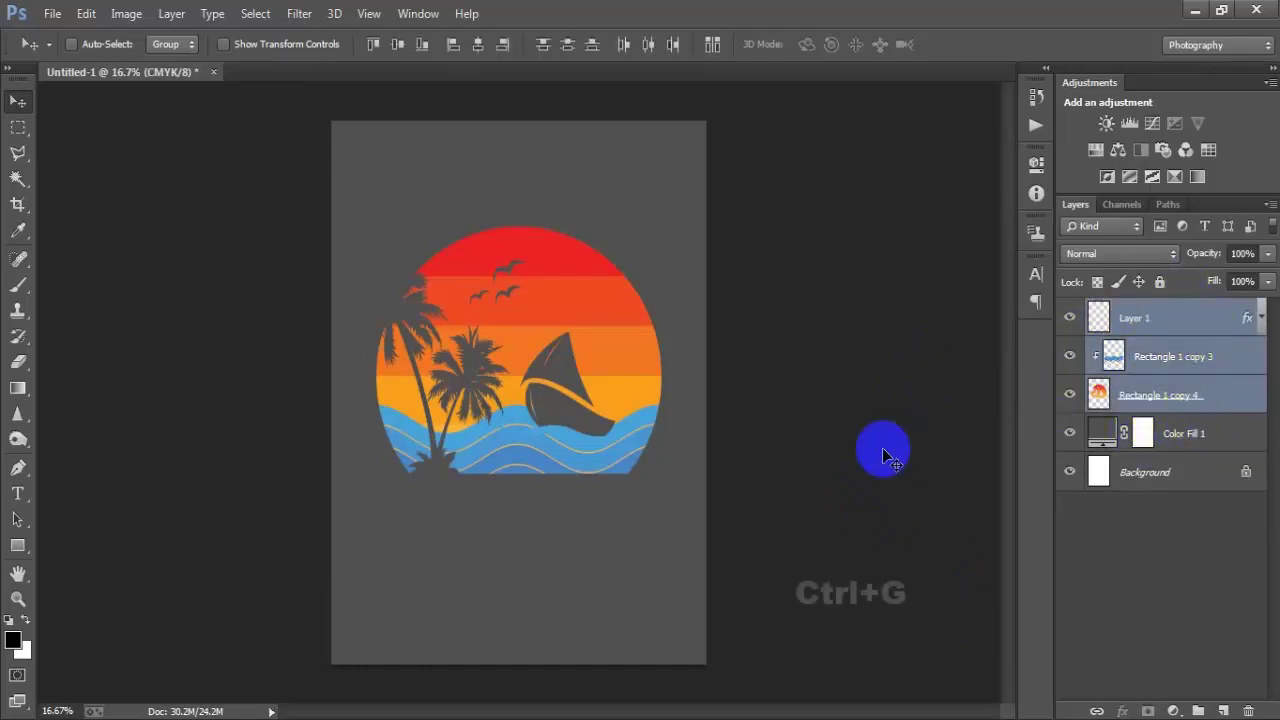
pyautogui.hotkey('ctrl', 'g')
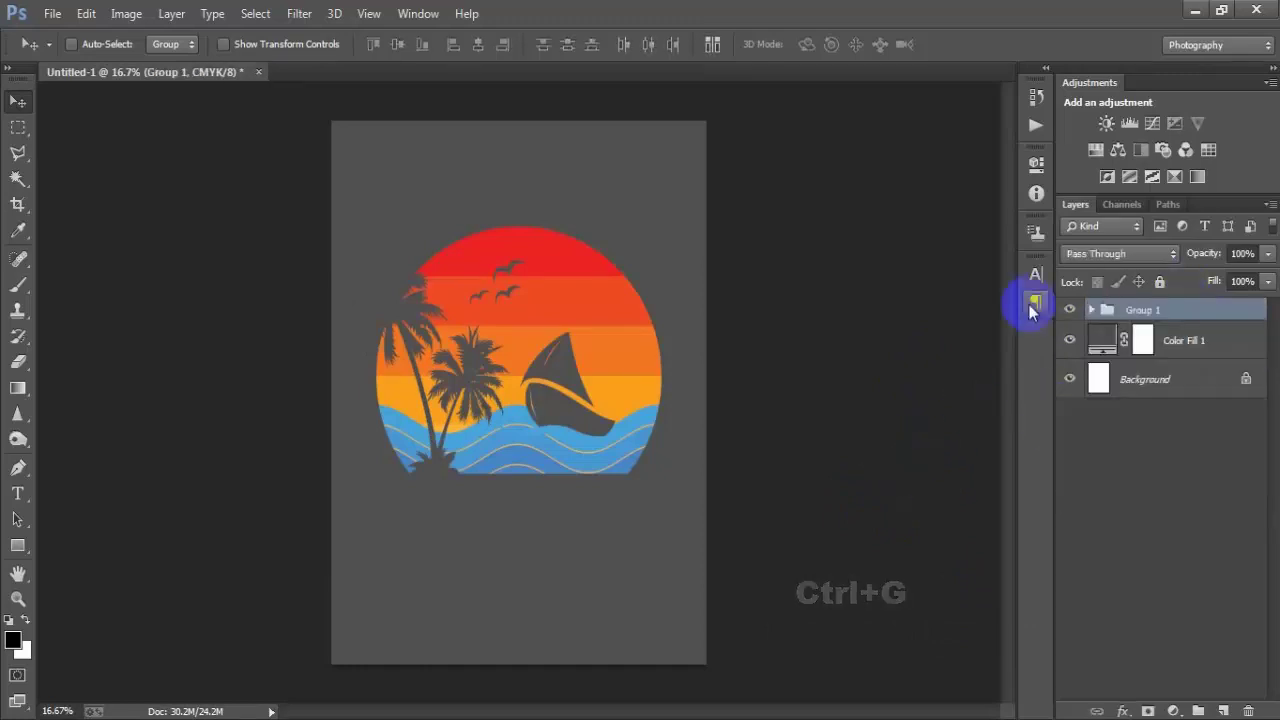
# Step: Change the Color Fill 1 background to black
pyautogui.click(1070, 310)
pyautogui.click(1070, 310)
pyautogui.doubleClick(1100, 342)
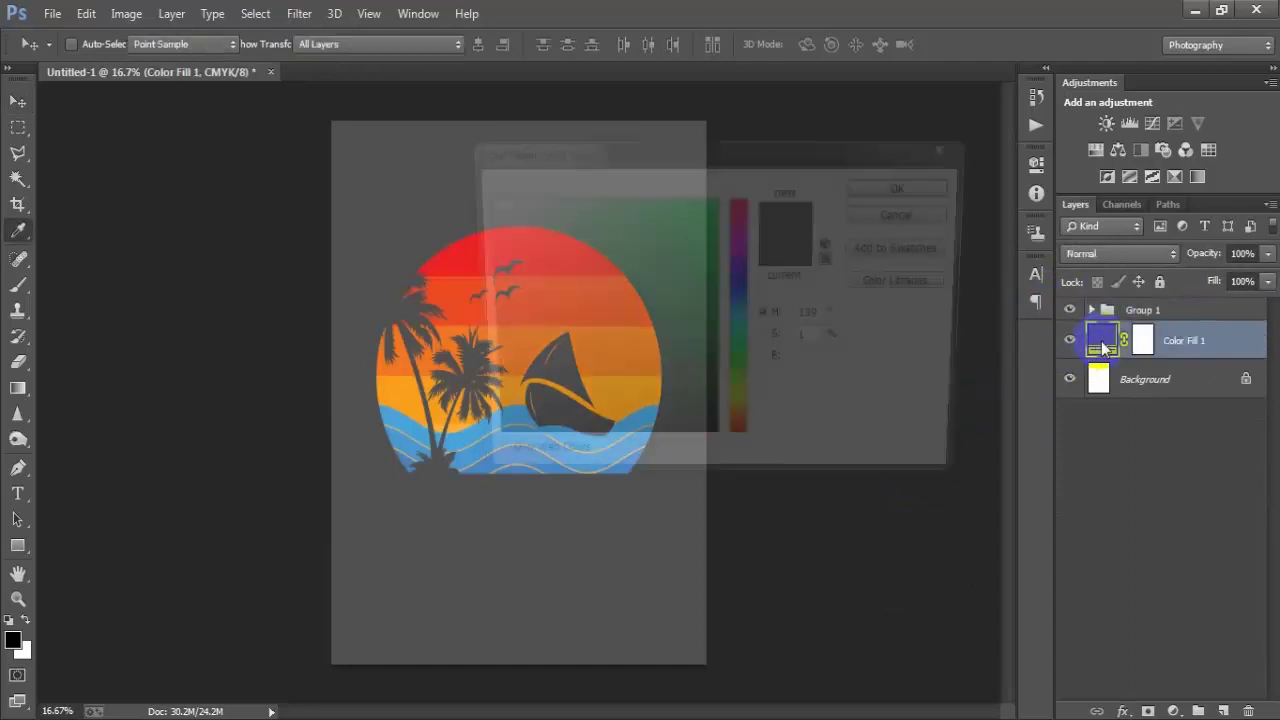
pyautogui.moveTo(608, 394); pyautogui.dragTo(480, 449)
pyautogui.click(941, 190)
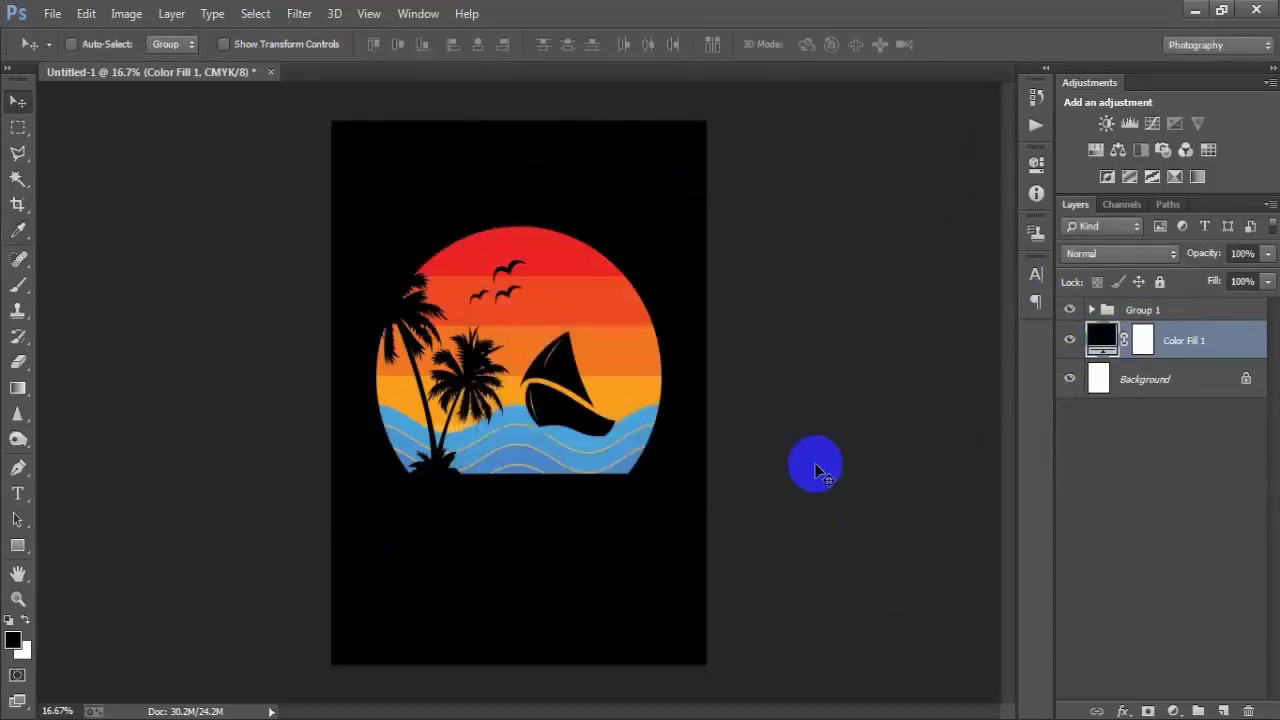
# Step: Enlarge Group 1 to about 116% and hide the Color Fill 1 background
pyautogui.click(1204, 316)
pyautogui.hotkey('ctrl', 't')
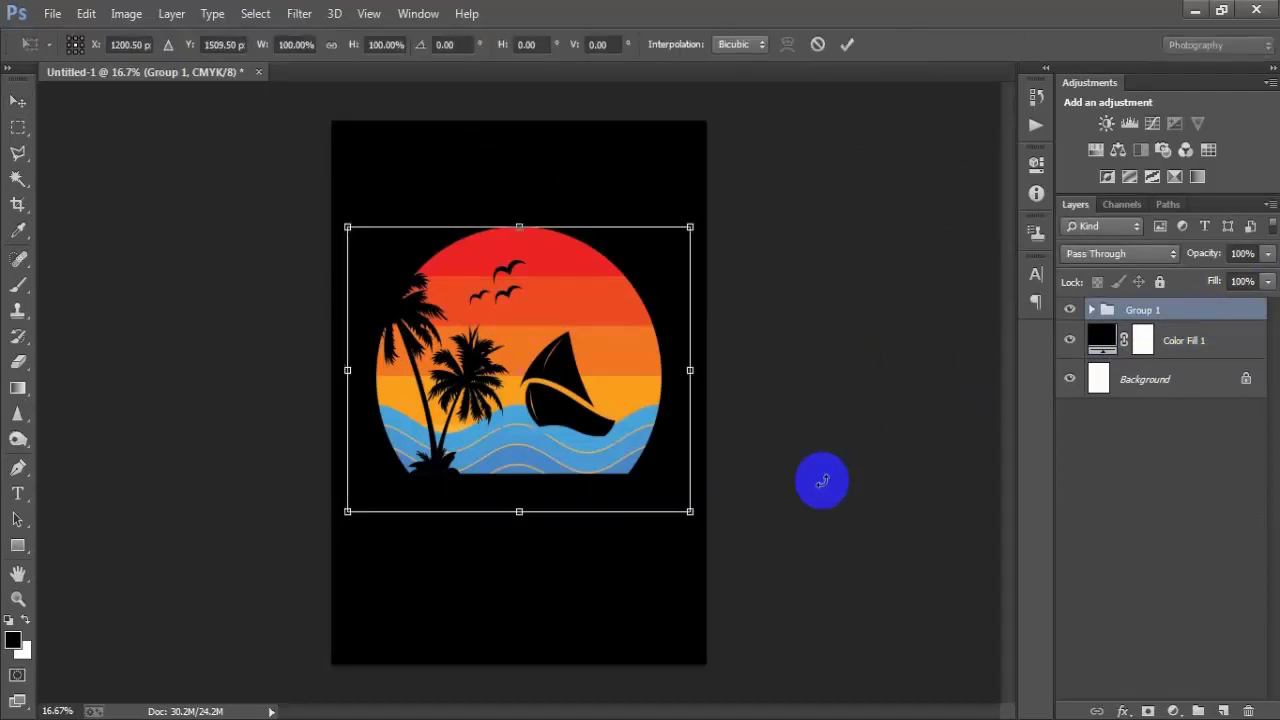
pyautogui.moveTo(690, 513); pyautogui.dragTo(715, 551)
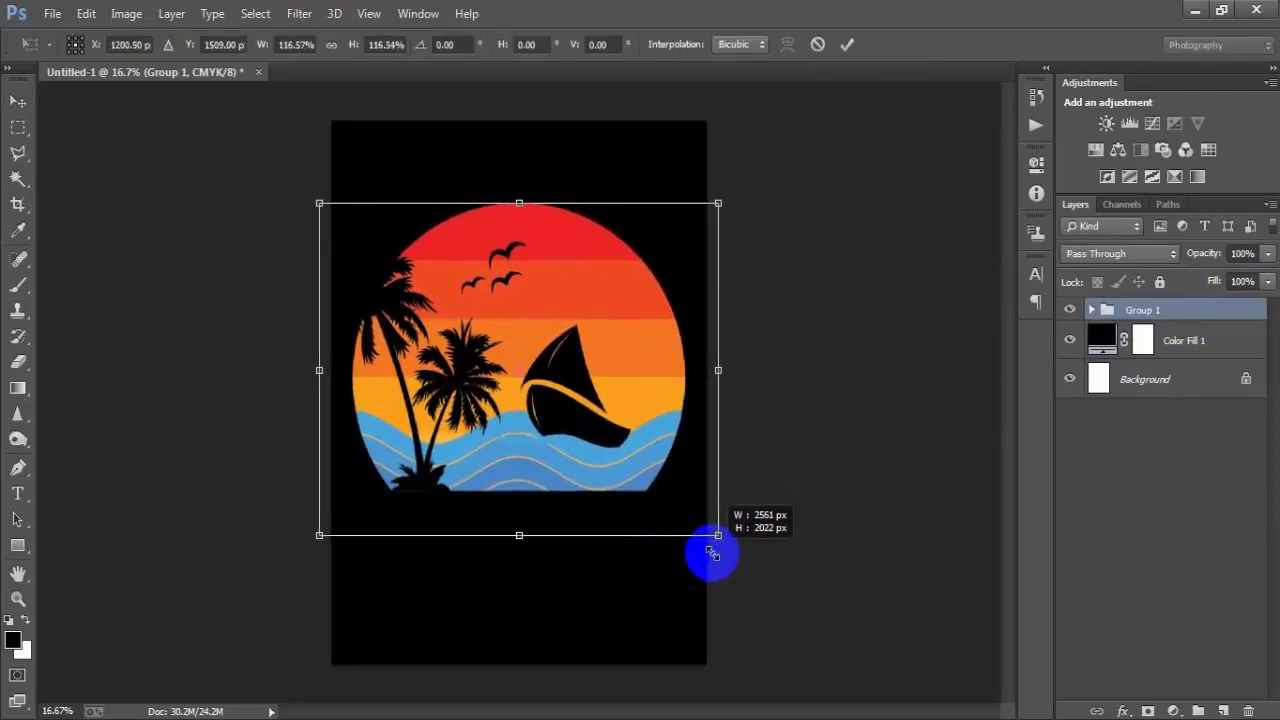
pyautogui.click(846, 44)
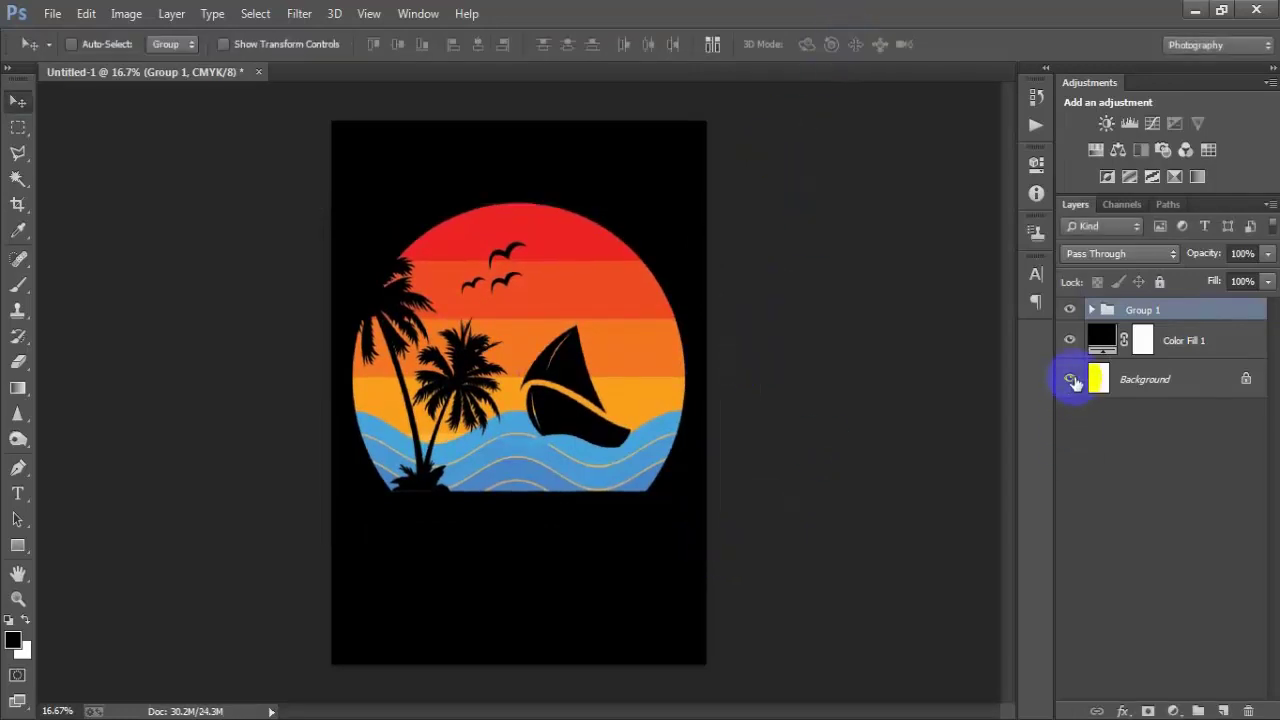
pyautogui.click(1072, 341)
# Step: Save for Web as a transparent PNG-24 named Untitled-1 on the Desktop
pyautogui.hotkey('ctrl', 'shift', 'alt', 's')
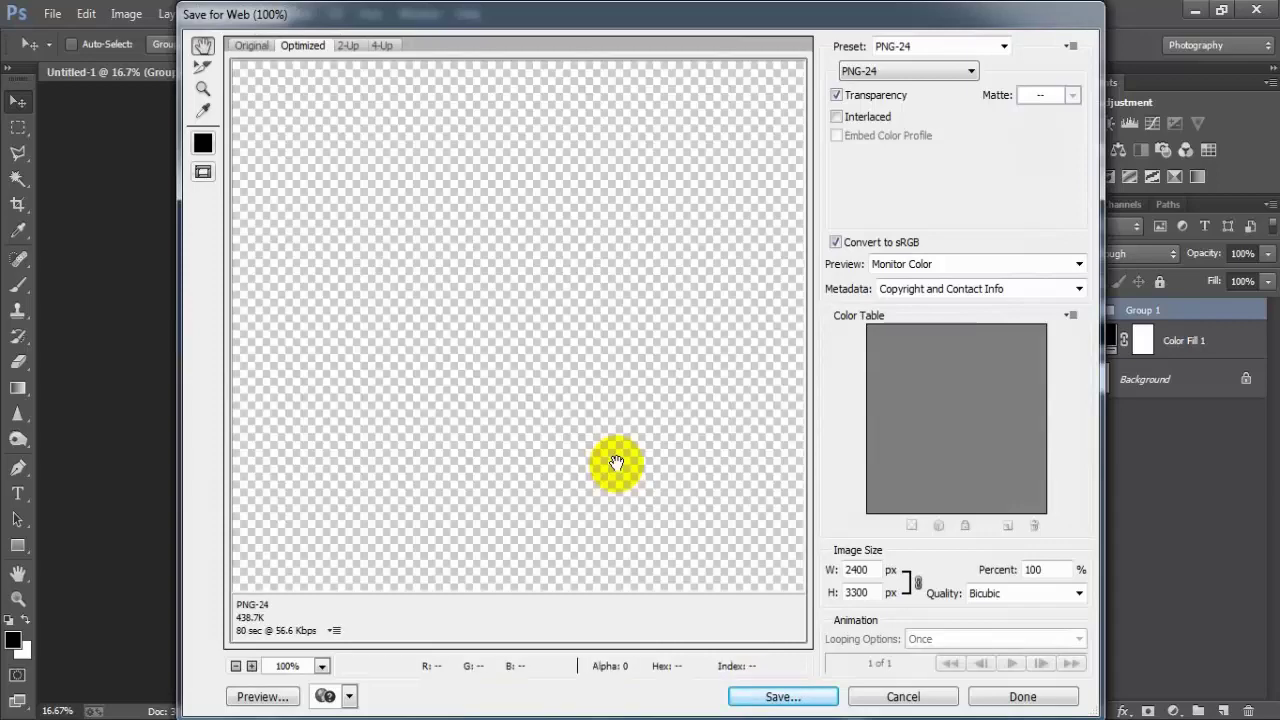
pyautogui.moveTo(609, 414)
pyautogui.mouseDown()
pyautogui.moveTo(456, 303)
pyautogui.moveTo(420, 354)
pyautogui.mouseUp()
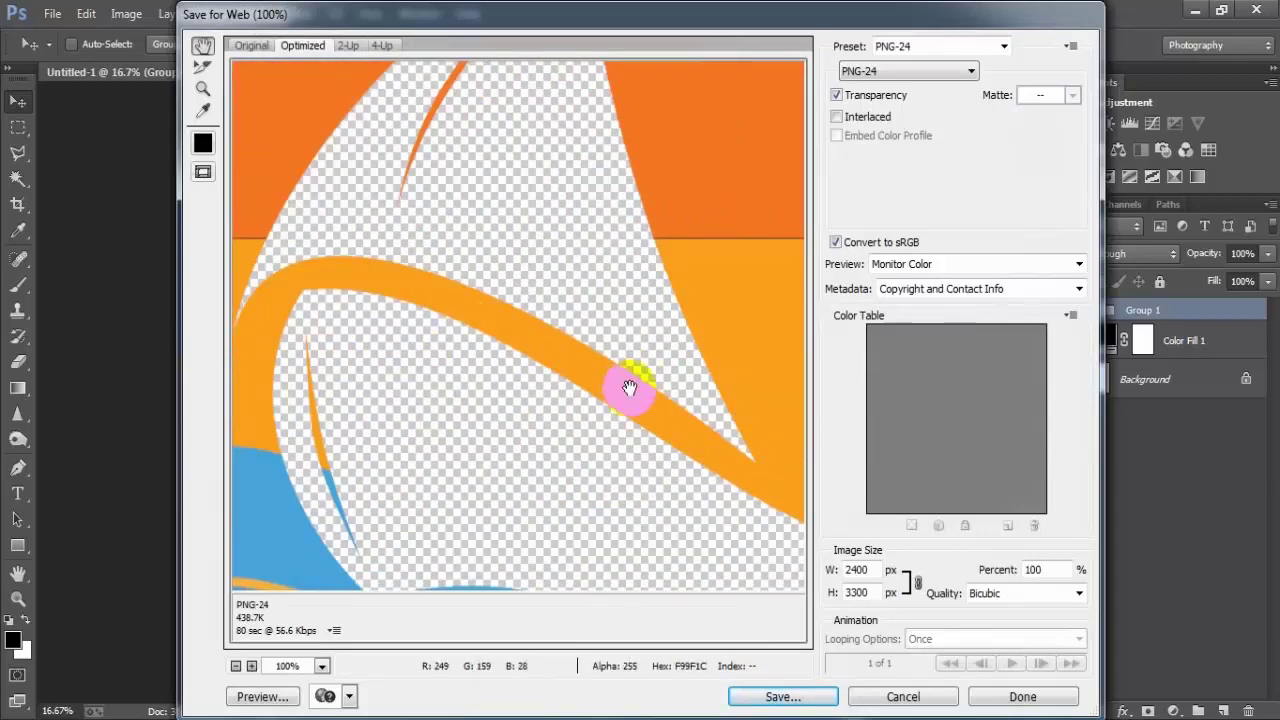
pyautogui.click(941, 76)
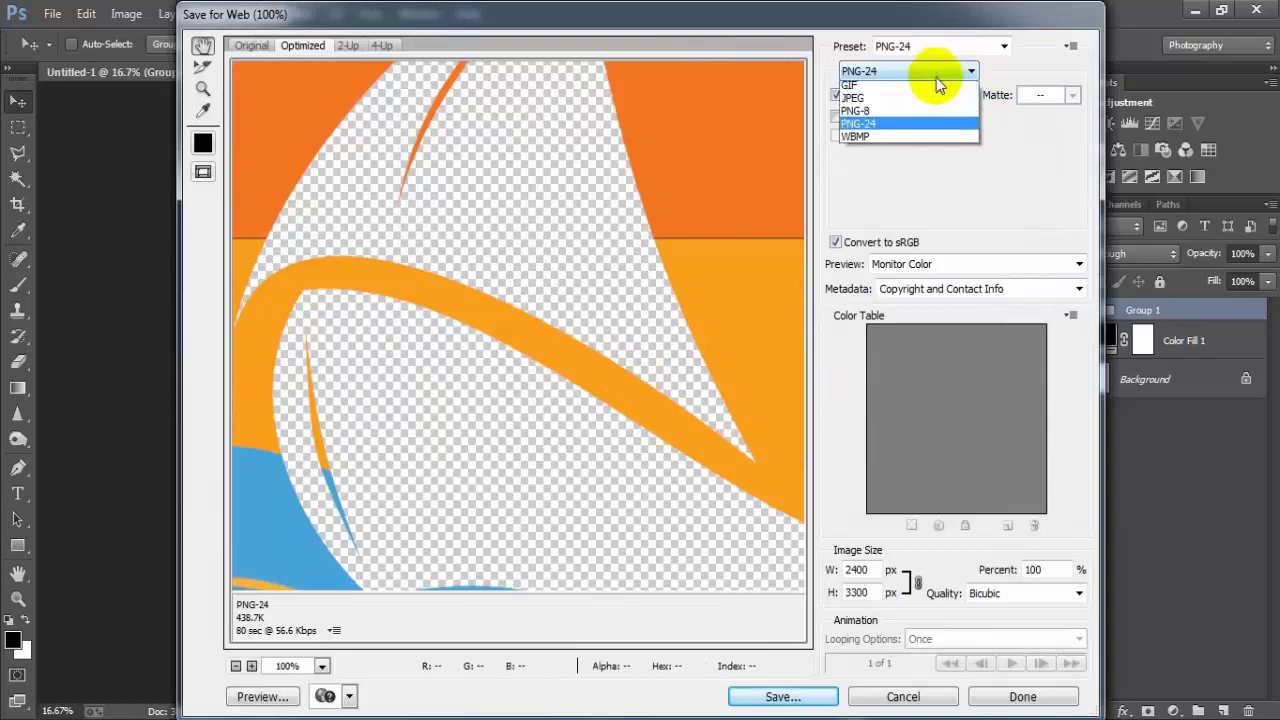
pyautogui.click(895, 128)
pyautogui.click(806, 695)
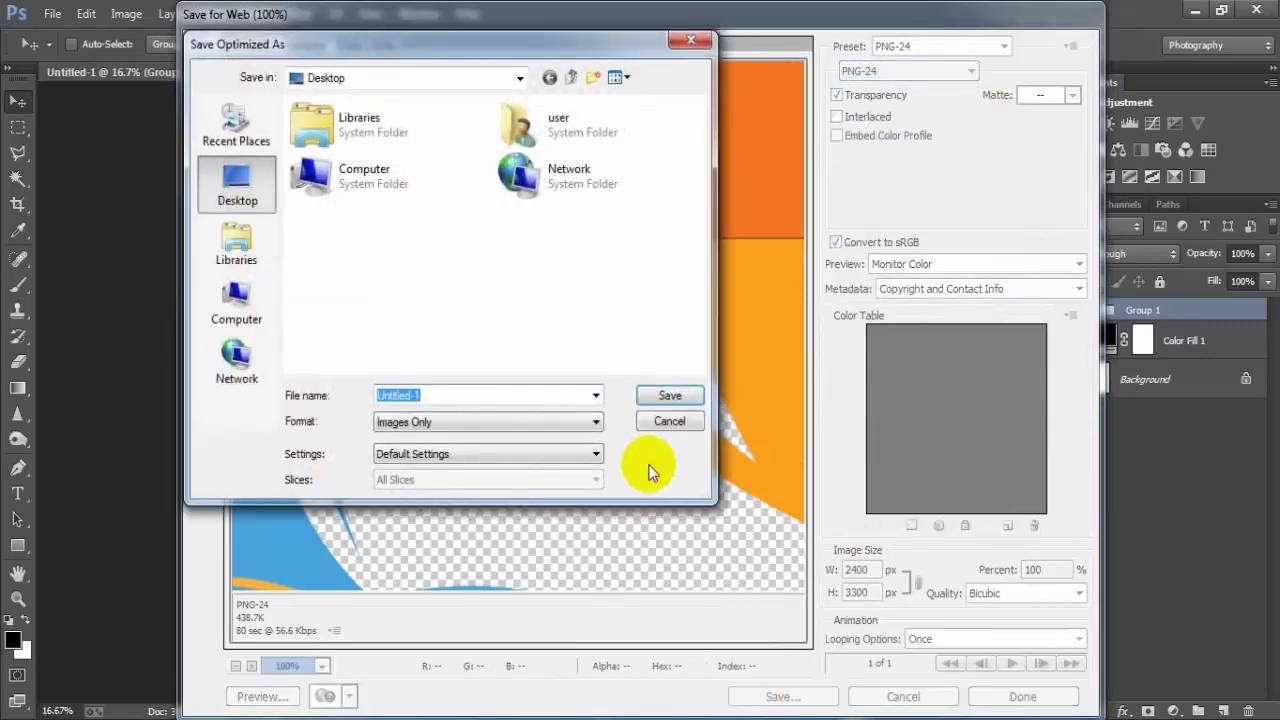
pyautogui.write('1')
pyautogui.click(669, 395)
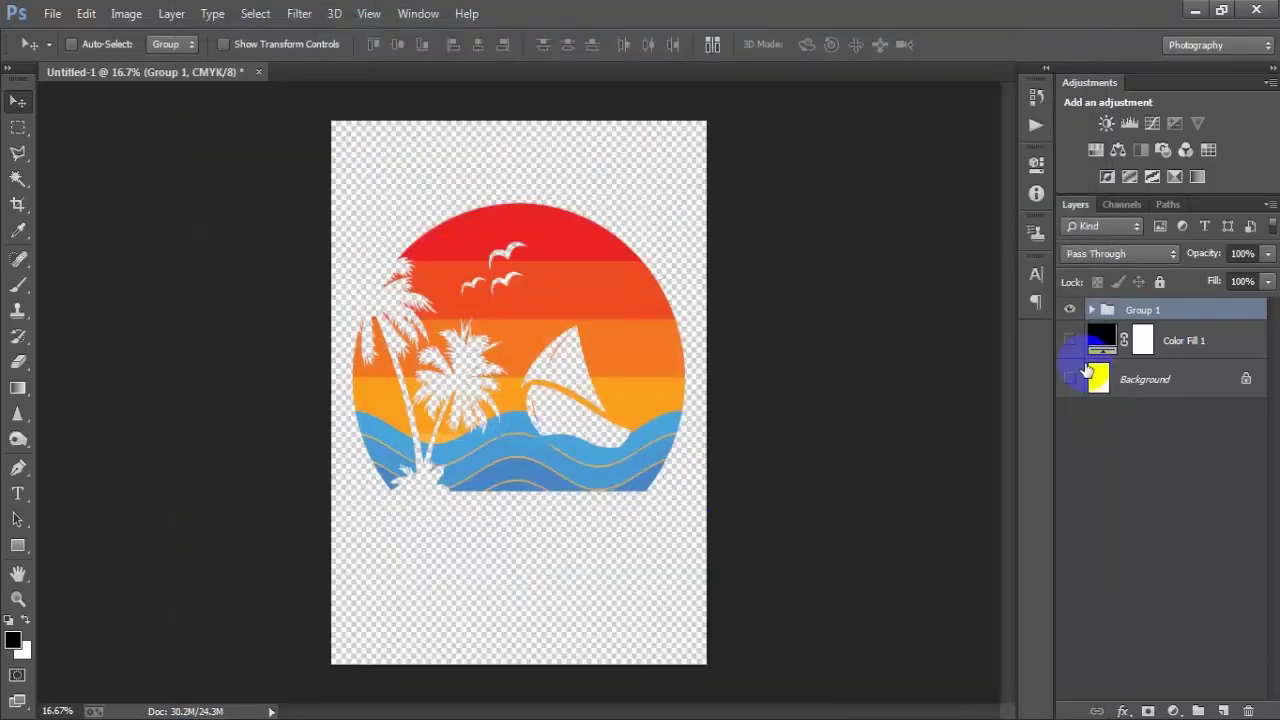
# Step: Unhide the Background and Color Fill 1 layers, keeping the fill colour black (000000)
pyautogui.click(1070, 379)
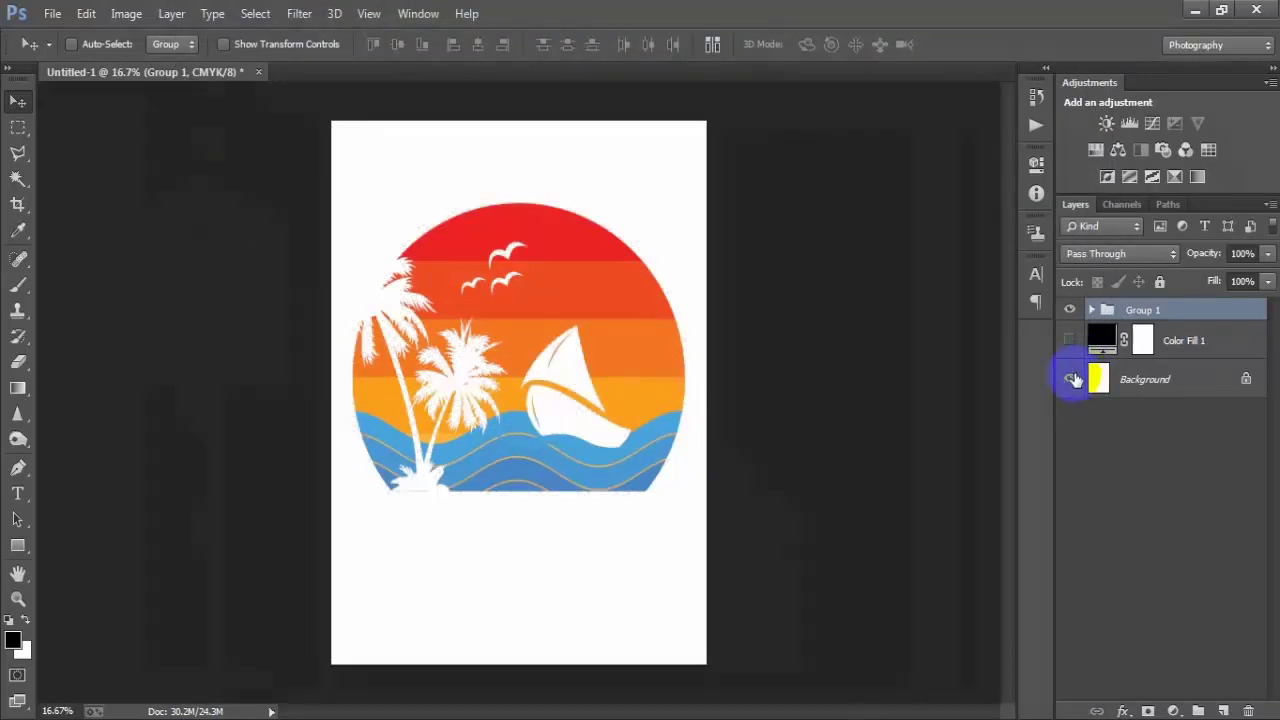
pyautogui.click(1070, 340)
pyautogui.doubleClick(1101, 340)
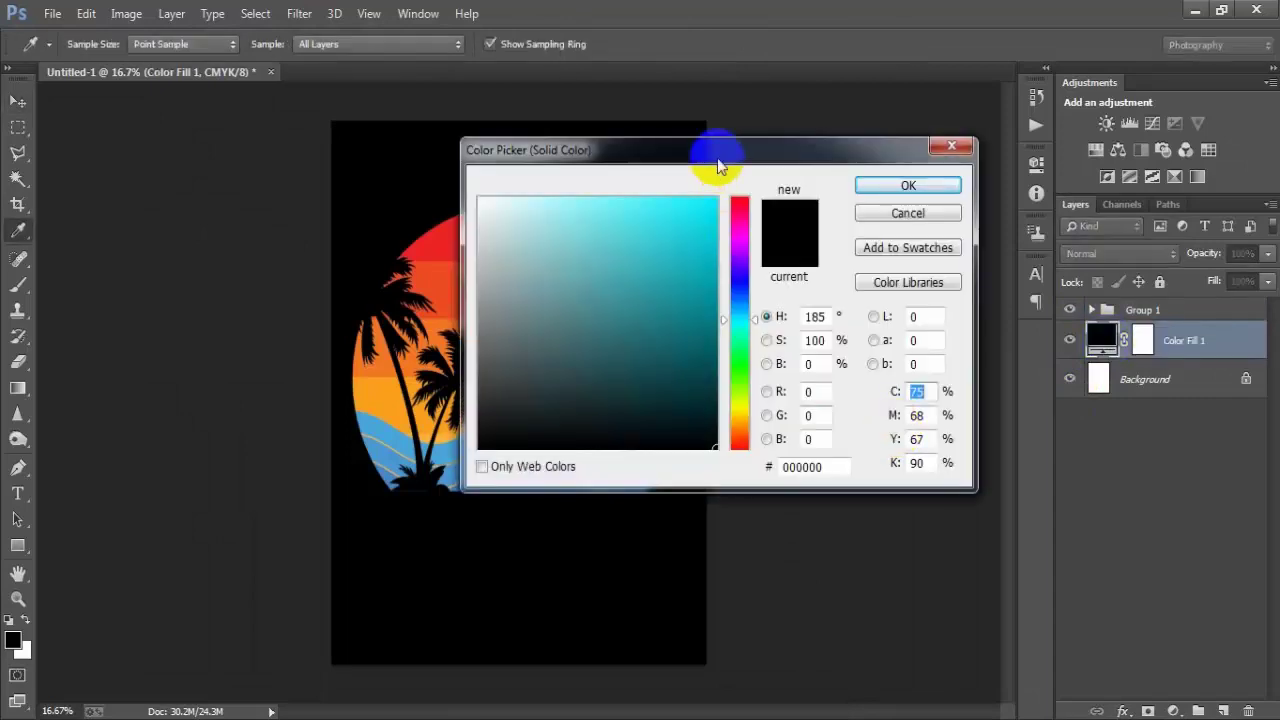
pyautogui.moveTo(714, 146); pyautogui.dragTo(871, 154)
pyautogui.click(864, 337)
pyautogui.moveTo(827, 374)
pyautogui.mouseDown()
pyautogui.moveTo(717, 412)
pyautogui.moveTo(677, 409)
pyautogui.moveTo(634, 456)
pyautogui.mouseUp()
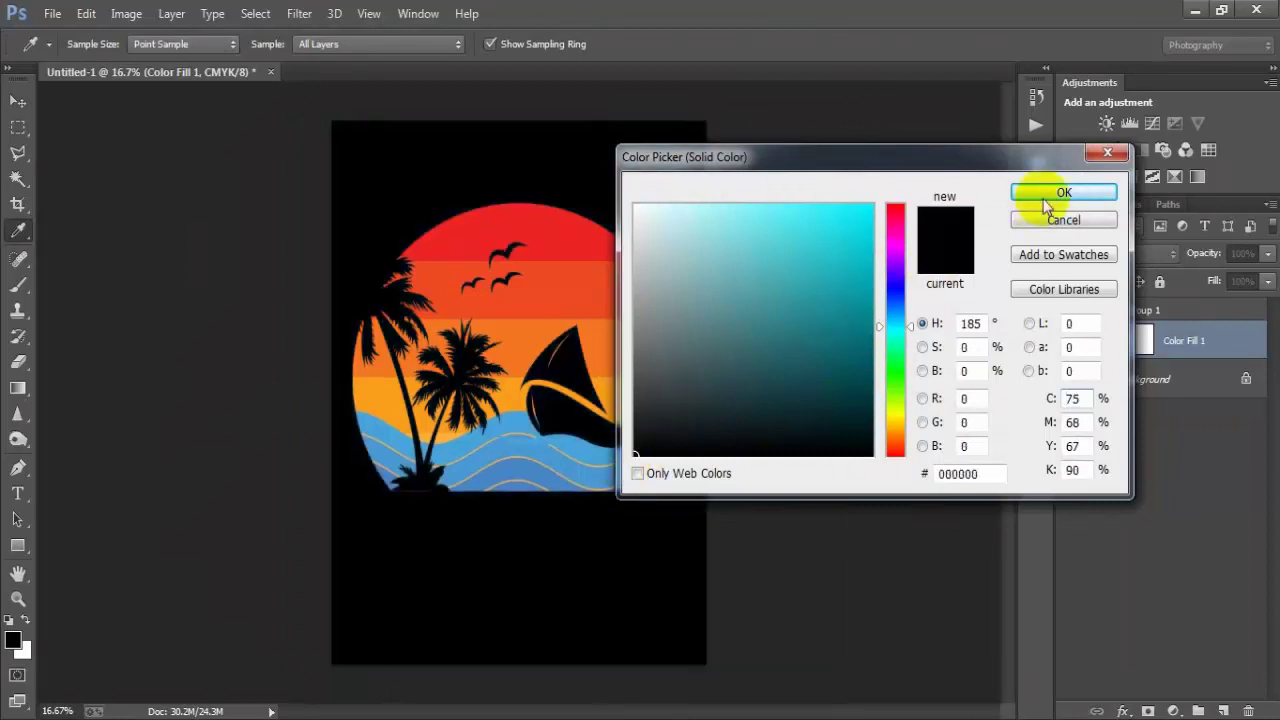
pyautogui.click(1090, 192)
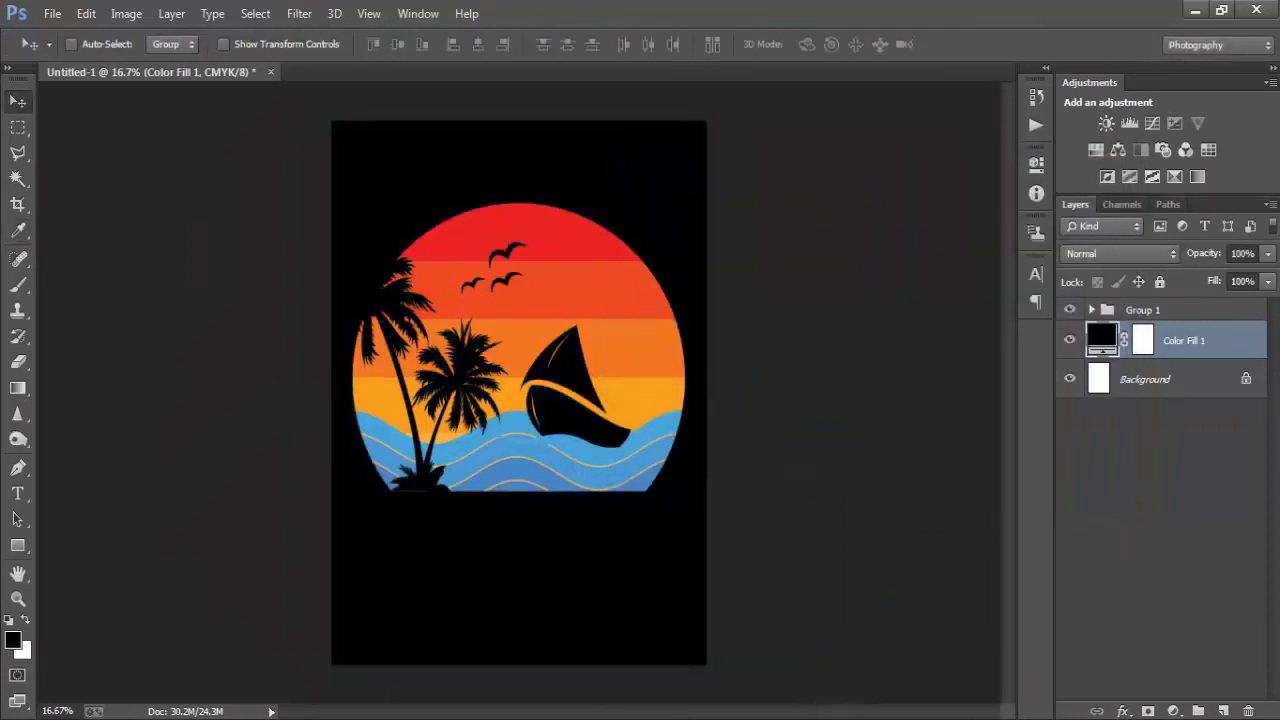